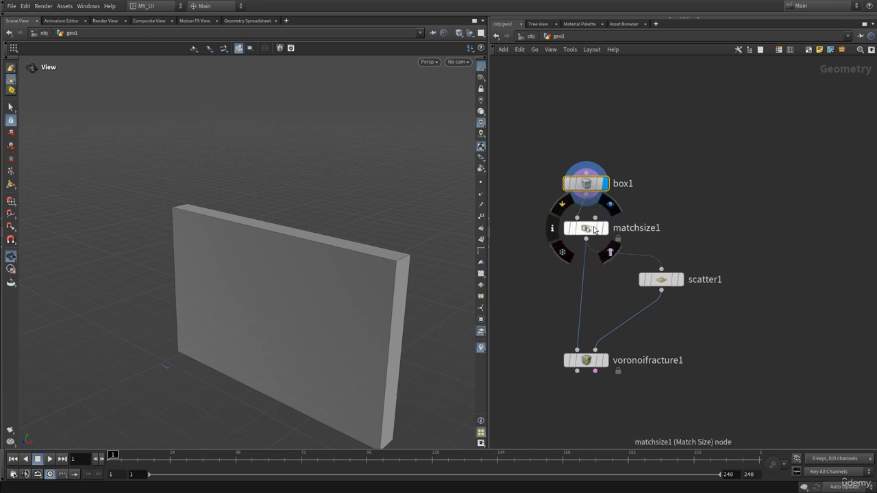
Step: Display the output of matchsize1 and scatter1 in turn, and check the scatter node's parameters
click(605, 228)
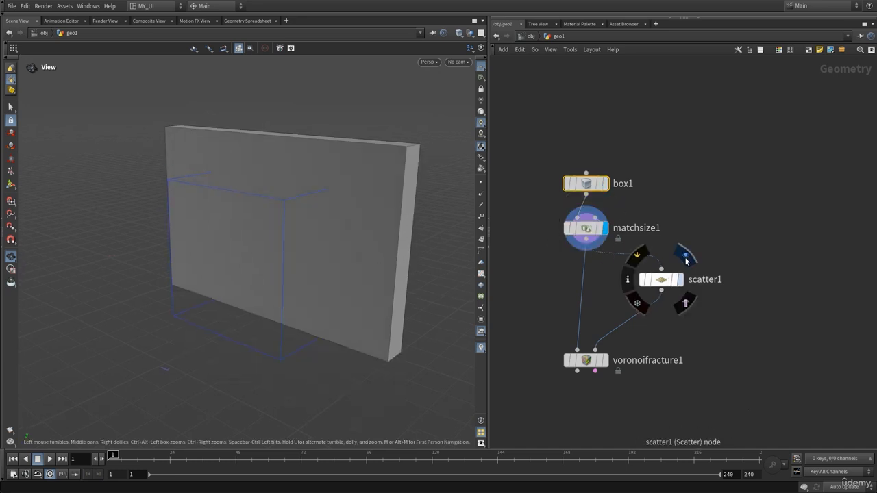
click(680, 279)
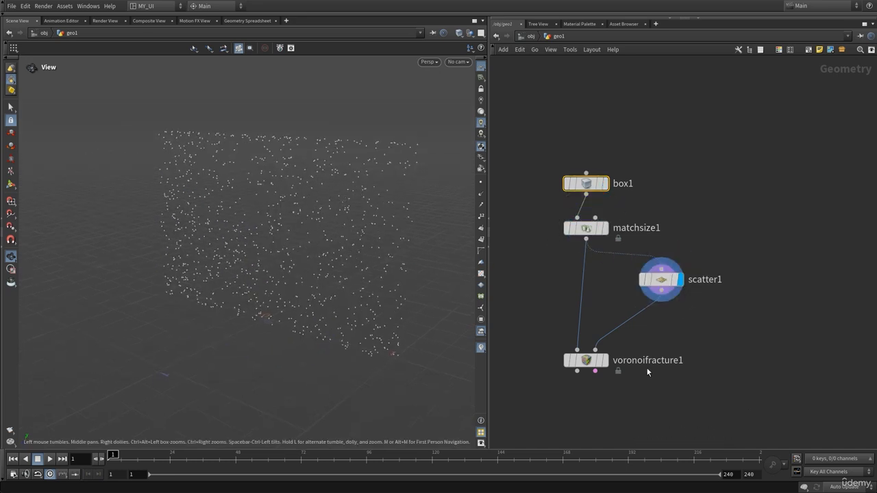
middle_drag(705, 336, 704, 304)
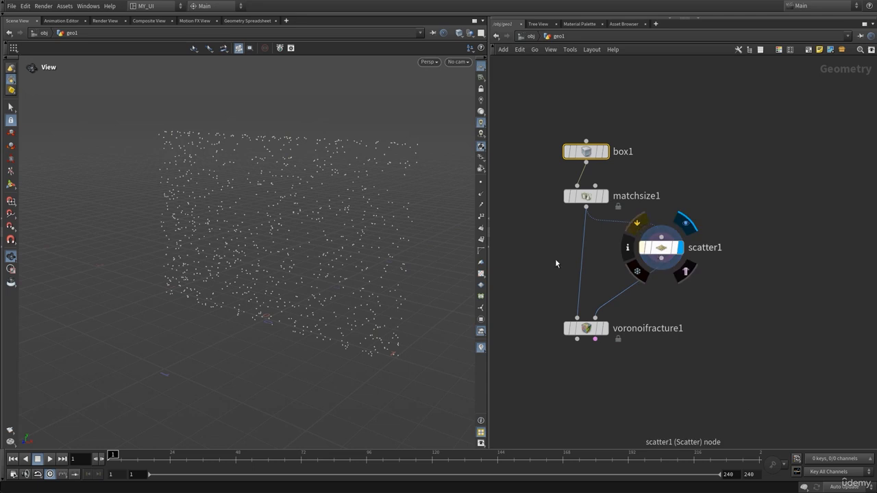
drag(338, 245, 354, 239)
drag(299, 204, 304, 209)
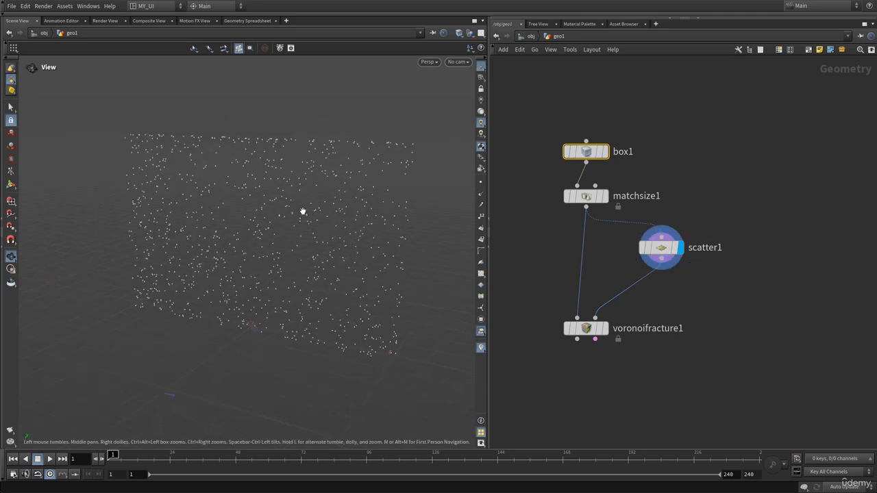
key(p)
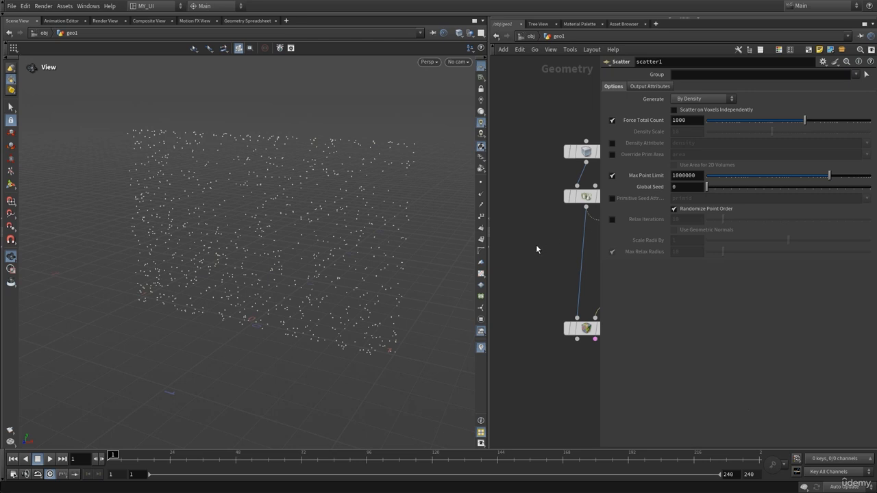
key(p)
Step: Display the voronoifracture1 output and inspect the fractured wall in the viewport
click(609, 304)
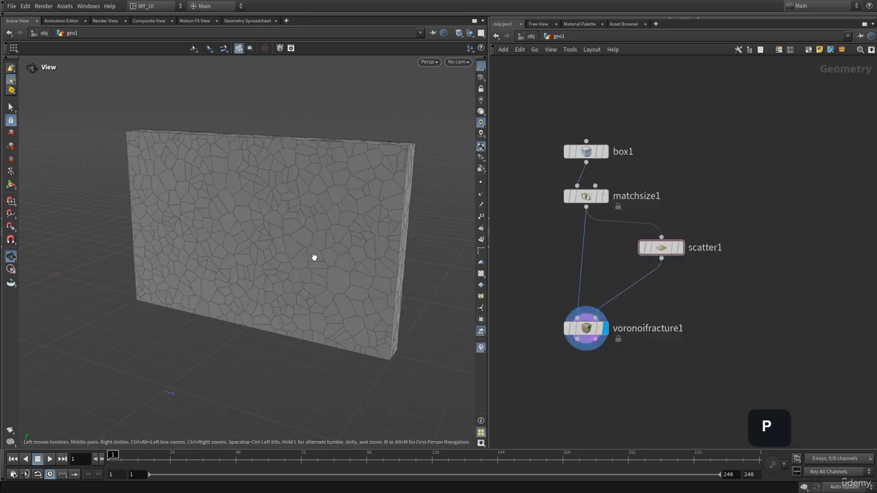
drag(313, 256, 309, 231)
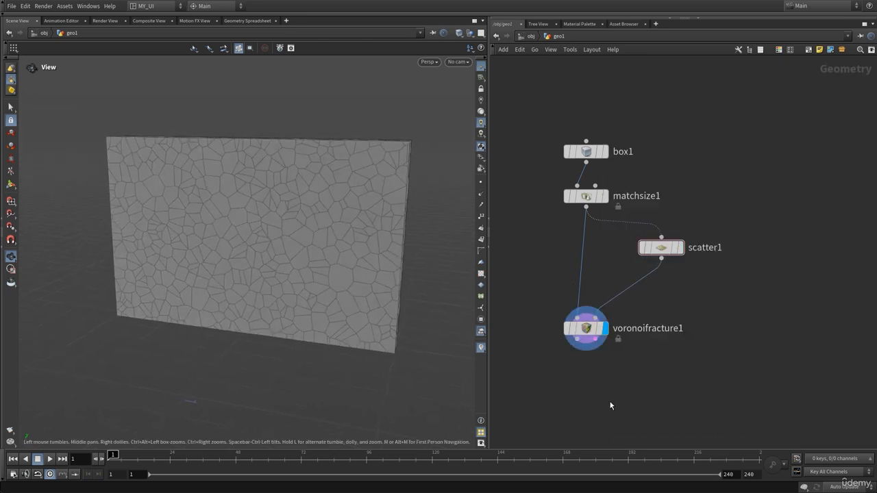
middle_drag(610, 406, 625, 351)
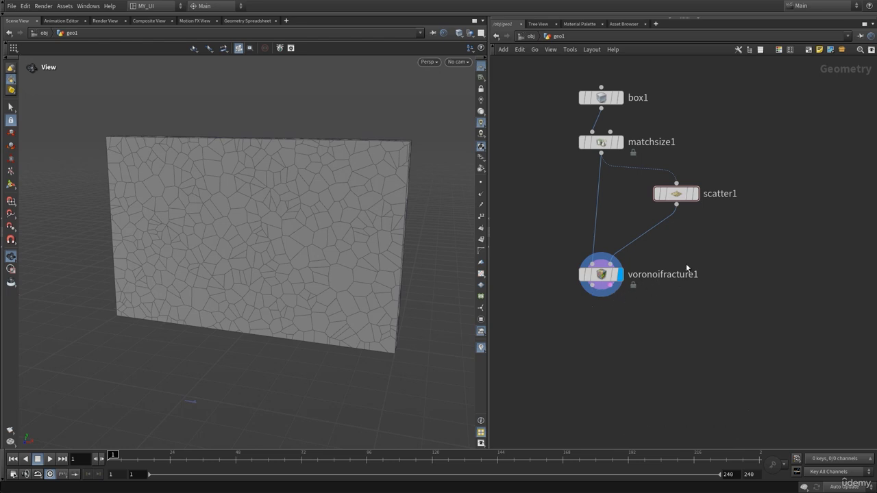
Step: Add a Null node below voronoifracture1, wire the fracture's first output into it, and display the null
drag(685, 263, 575, 296)
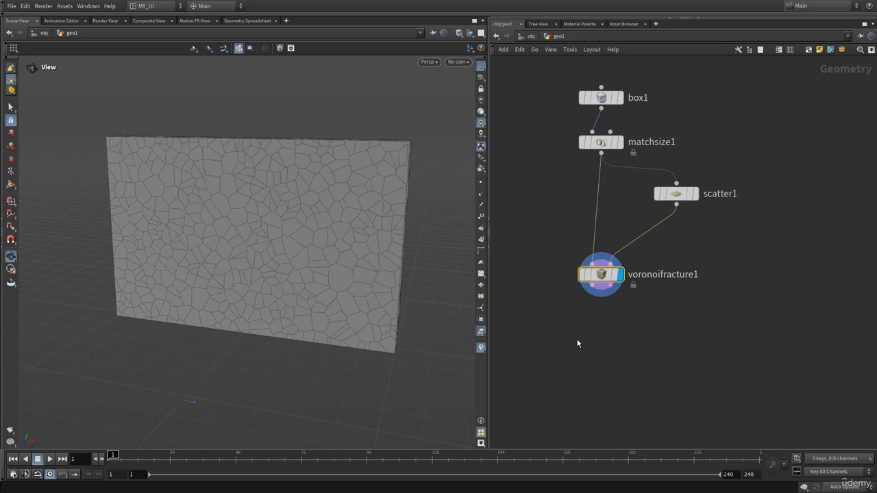
key(Tab)
text(null)
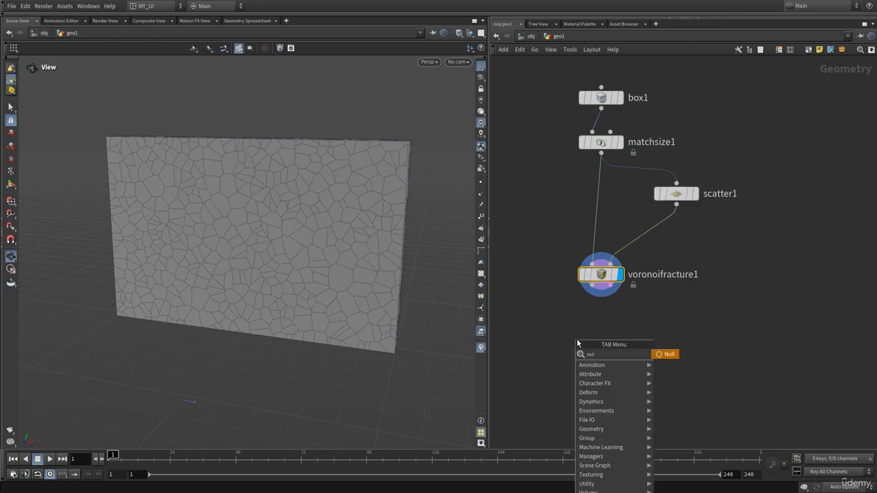
key(Return)
click(567, 395)
click(592, 285)
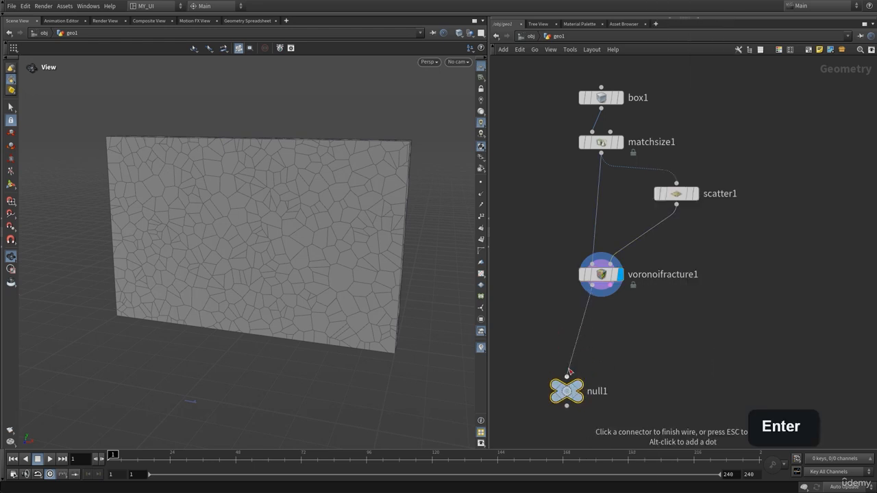
click(566, 376)
click(592, 372)
drag(288, 260, 305, 227)
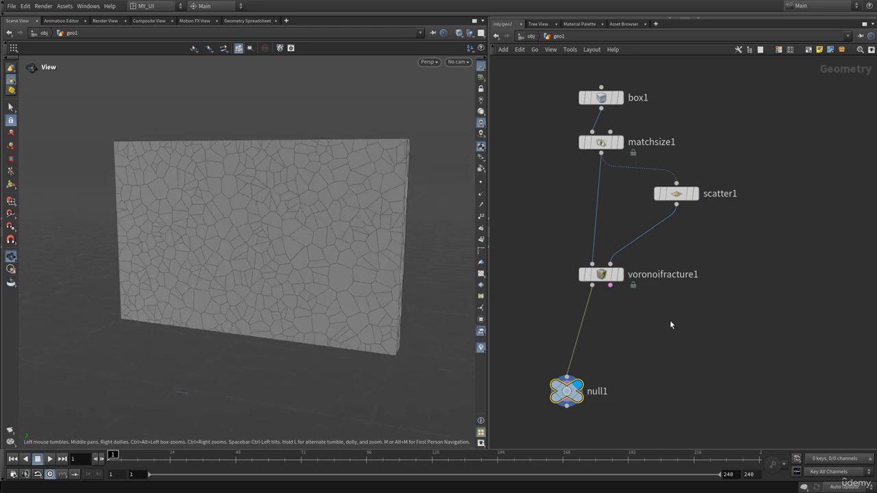
Step: Rewire null1 to the Constraint Geometry output of voronoifracture1 and inspect the constraint network from several angles
click(610, 285)
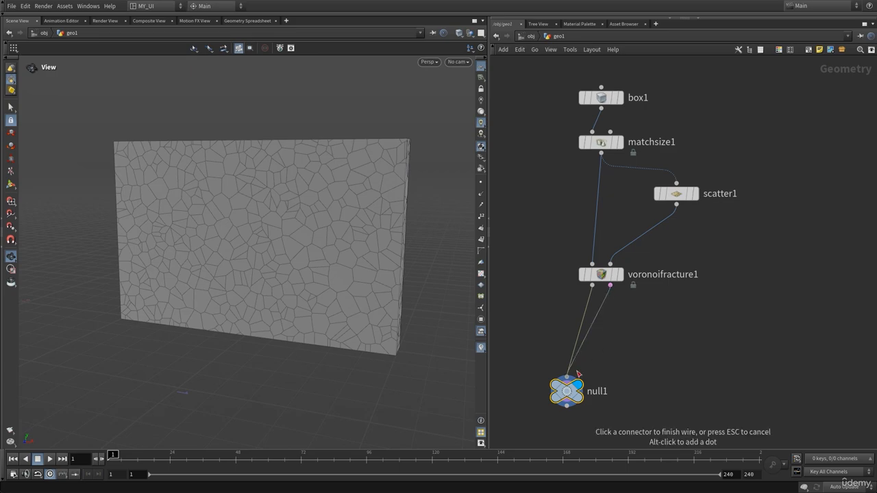
click(567, 377)
mouse_move(339, 215)
mouse_down()
mouse_move(328, 217)
mouse_move(351, 219)
mouse_up()
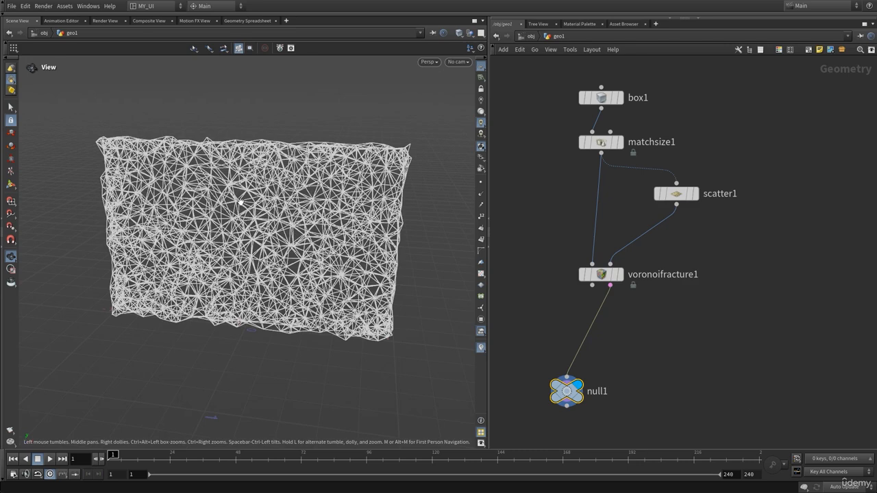
mouse_move(240, 201)
mouse_down()
mouse_move(281, 201)
mouse_move(226, 198)
mouse_up()
right_drag(252, 201, 216, 201)
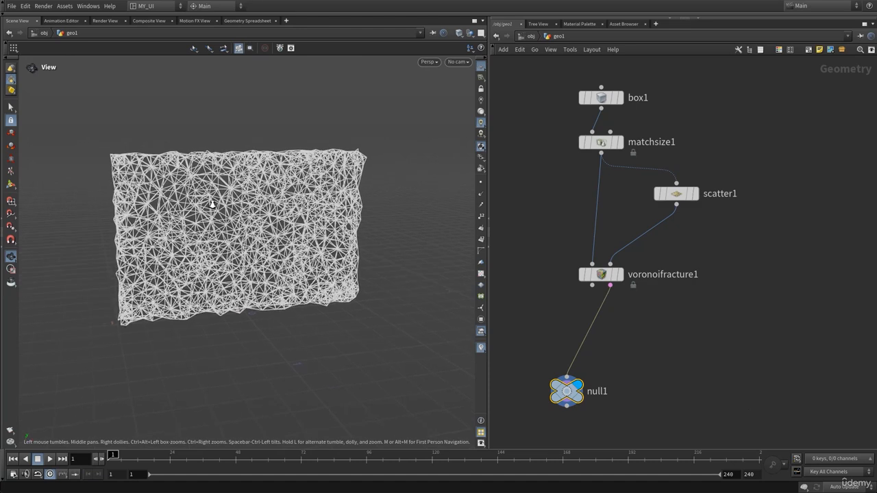
drag(216, 201, 225, 203)
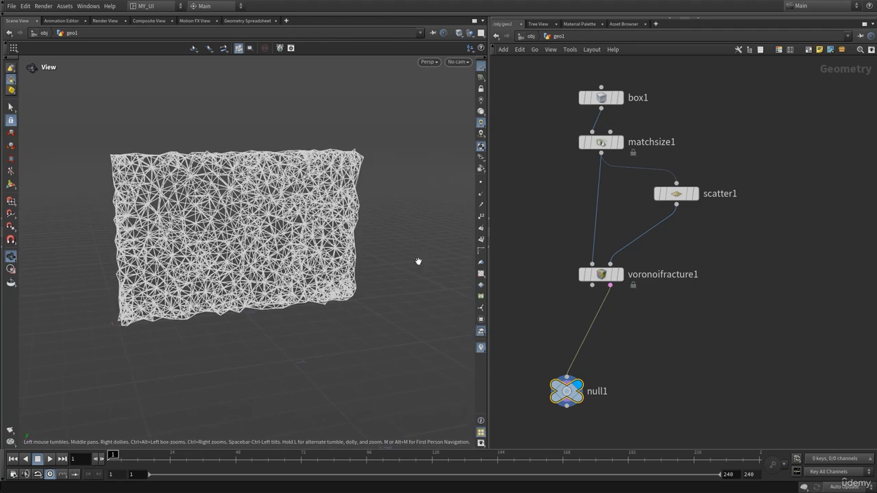
Step: Add a separate Box node in an empty area of the network and display it
scroll(719, 325, down, 5)
middle_drag(713, 313, 595, 297)
middle_drag(659, 257, 626, 260)
right_drag(676, 230, 683, 204)
key(Tab)
text(box)
key(Return)
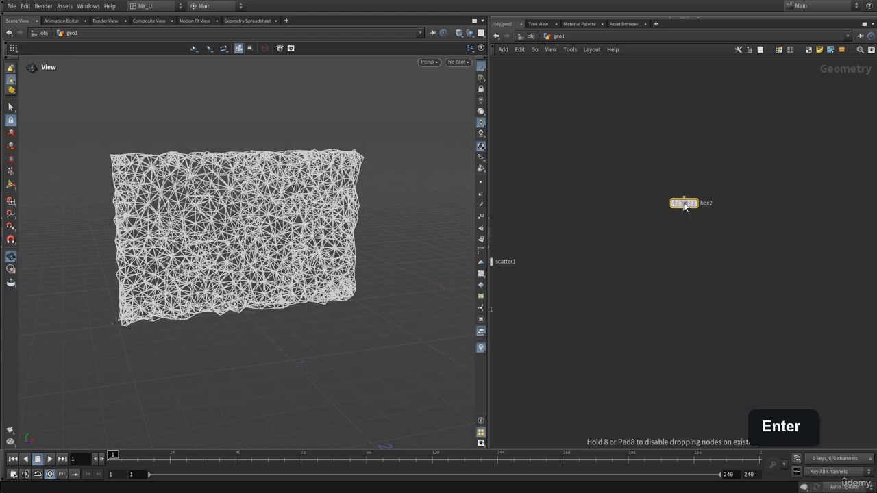
click(676, 206)
click(691, 197)
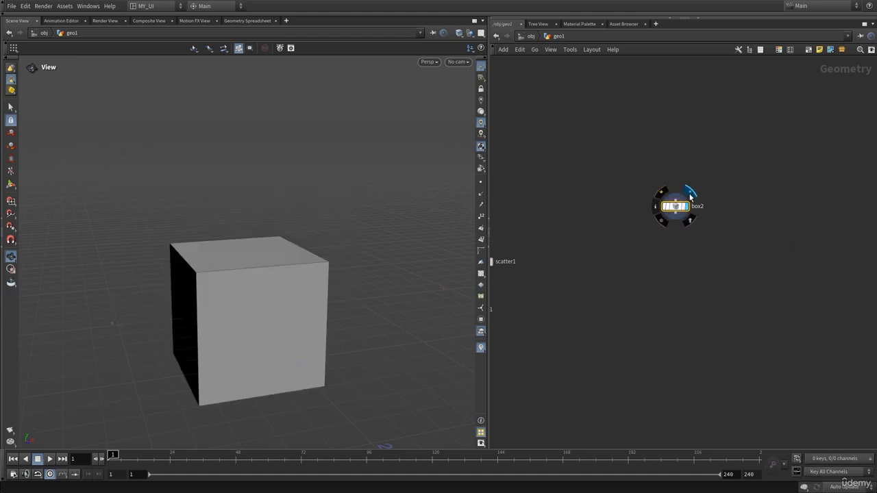
Step: Raise the new box by setting its Center Y to 0.9
middle_drag(291, 289, 240, 259)
right_drag(670, 239, 689, 244)
middle_drag(689, 244, 641, 263)
key(p)
middle_drag(750, 119, 797, 117)
drag(329, 236, 269, 240)
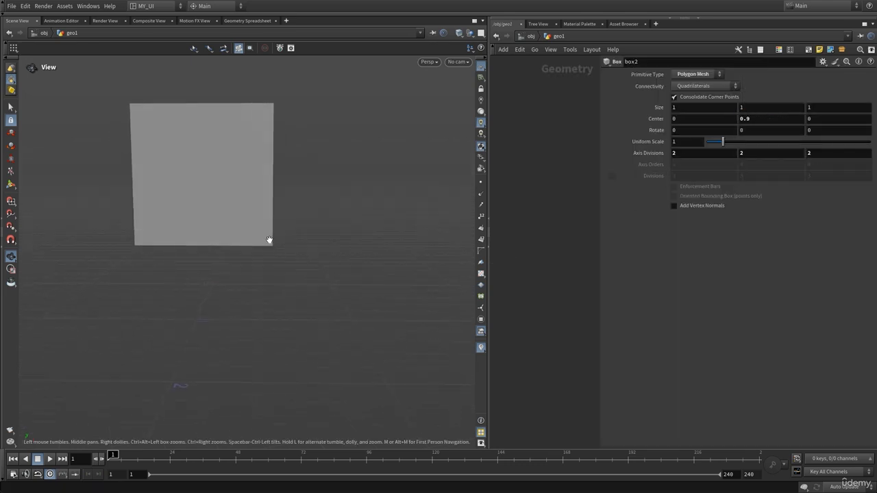
right_drag(270, 240, 236, 251)
drag(235, 250, 219, 248)
key(p)
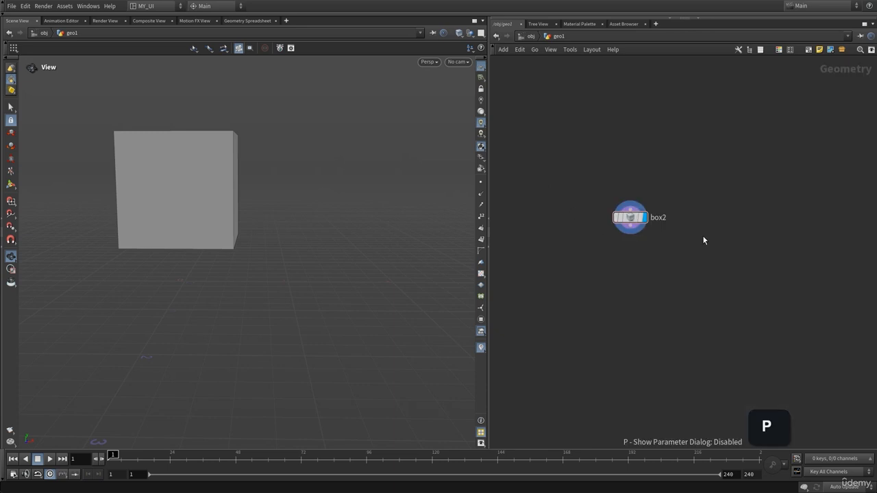
Step: Add a Sphere (Polygons) node beside box2 and display it
key(Tab)
text(sphe)
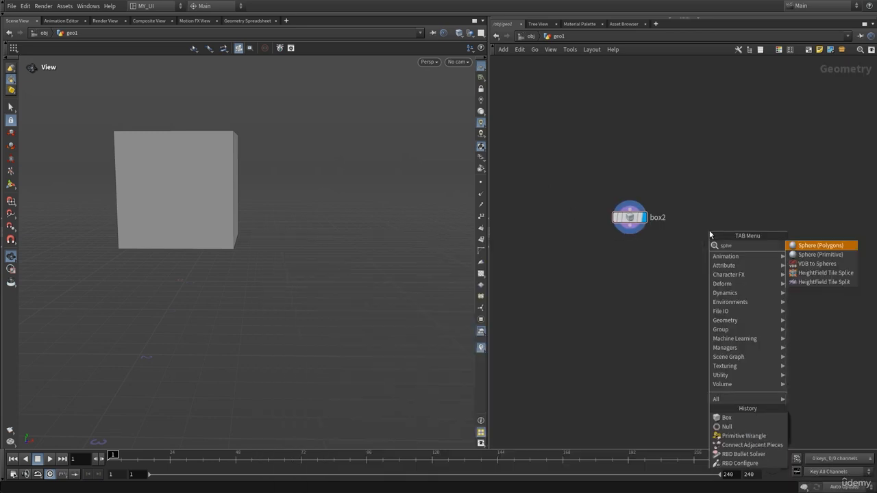
key(Return)
click(709, 233)
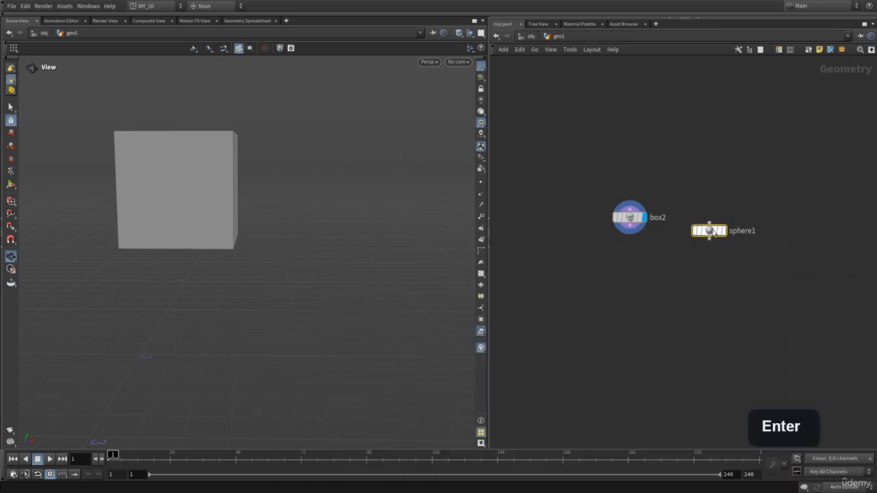
mouse_move(725, 228)
click(733, 212)
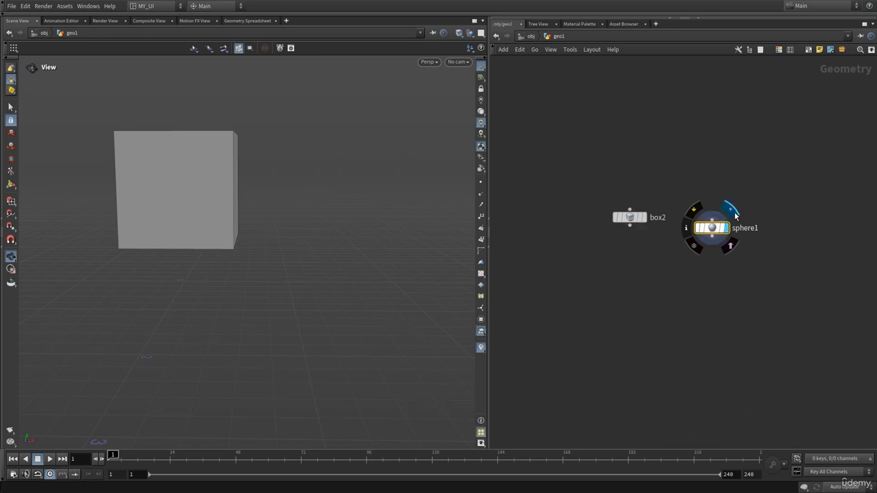
Step: Set the sphere's Center to 1.7 in X and 1 in Y
key(p)
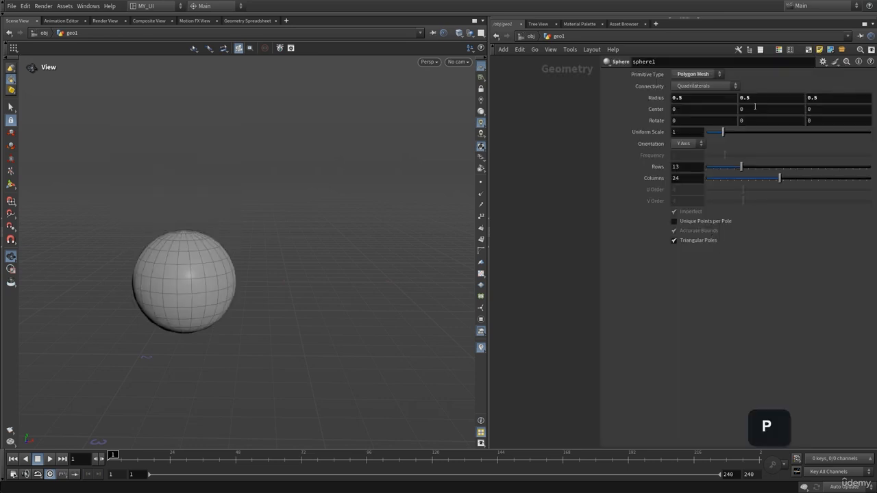
mouse_move(755, 106)
middle_down()
mouse_move(780, 106)
mouse_move(753, 113)
middle_up()
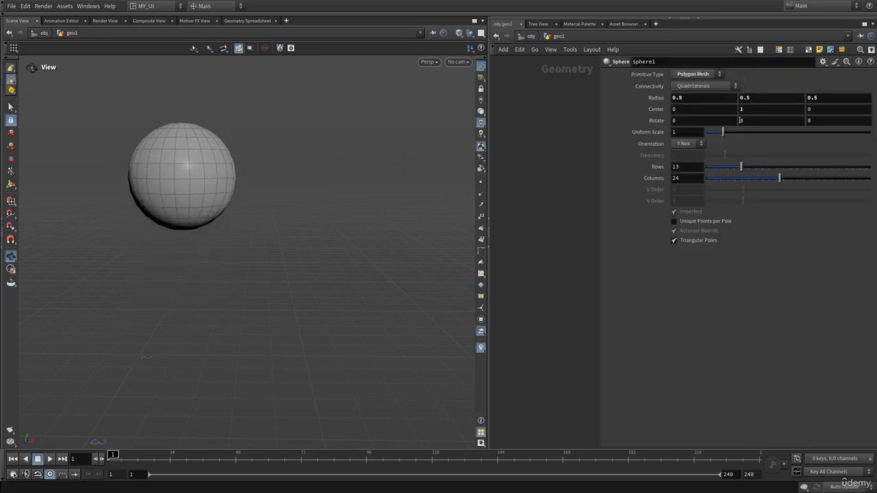
mouse_move(684, 109)
middle_down()
mouse_move(700, 109)
mouse_move(685, 113)
middle_up()
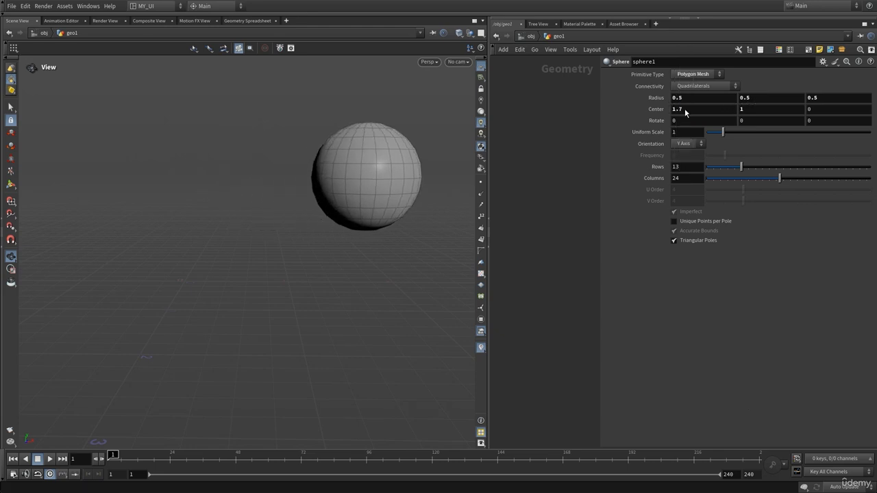
key(p)
Step: Add a Merge node, wire both box2 and sphere1 into it, and display the merged result
key(Tab)
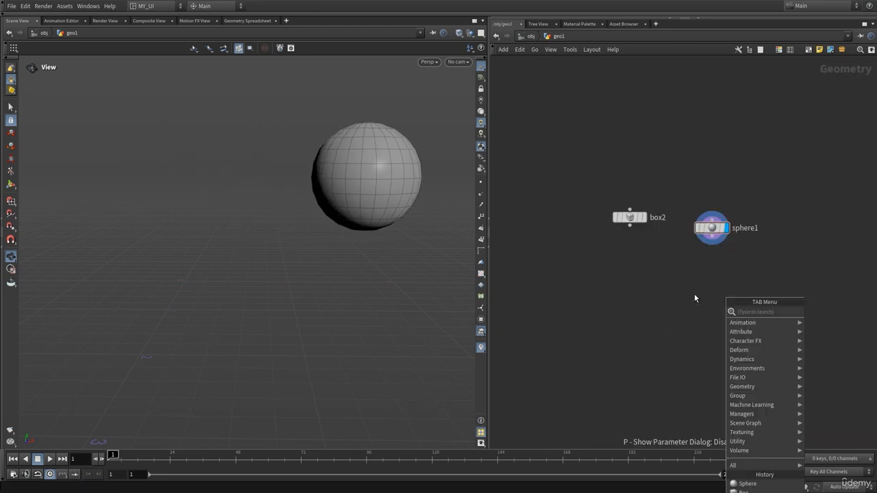
text(merg)
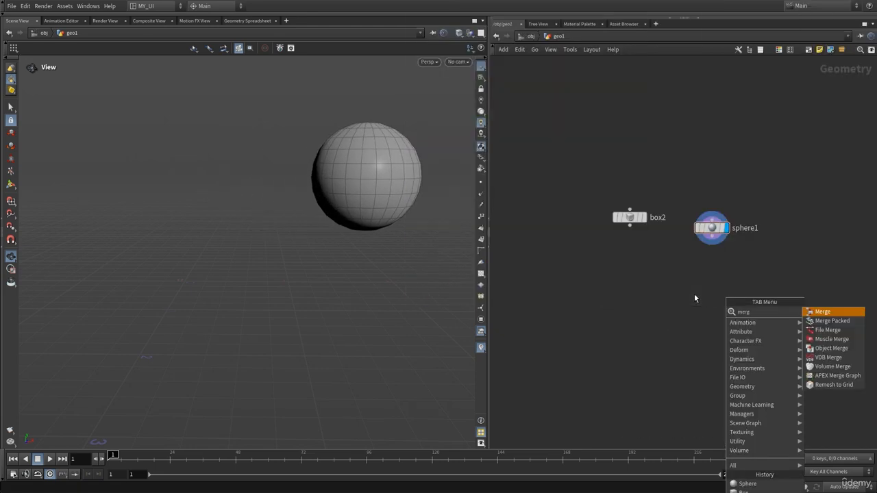
key(Return)
click(677, 333)
drag(596, 207, 730, 276)
click(711, 237)
click(677, 325)
click(696, 315)
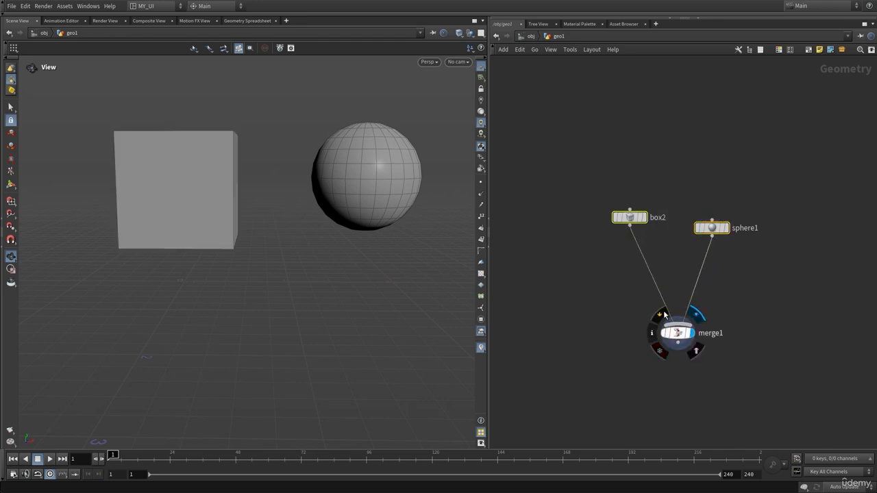
Step: Move the sphere1 node slightly farther away from box2 in the network
click(582, 327)
middle_drag(605, 287, 591, 244)
click(614, 176)
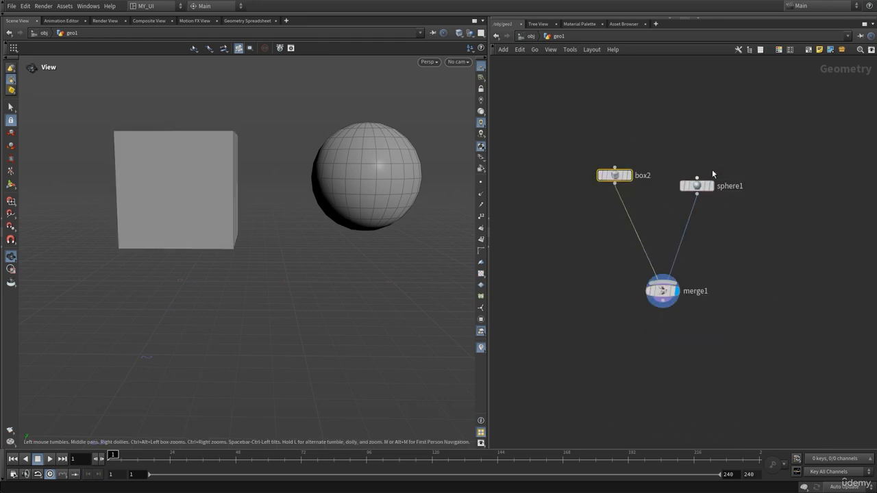
click(697, 185)
drag(697, 186, 710, 180)
Step: Insert an Attribute Create node on the wire between box2 and merge1
key(Tab)
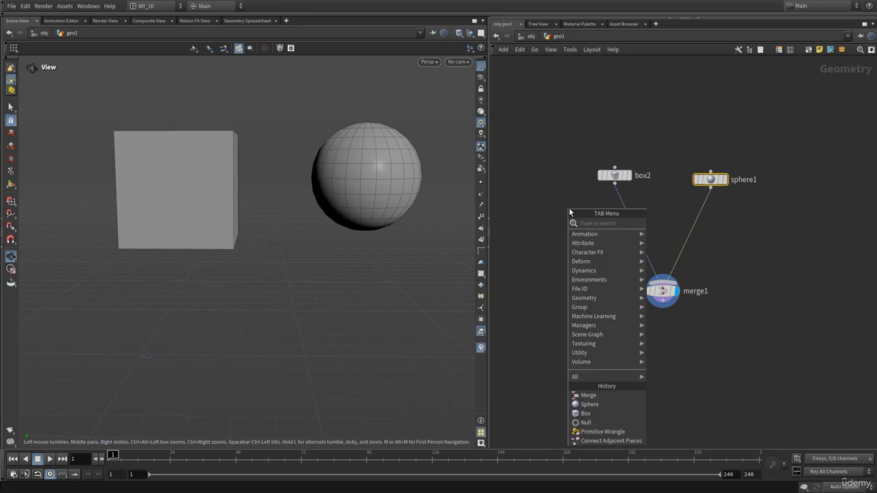
text(at)
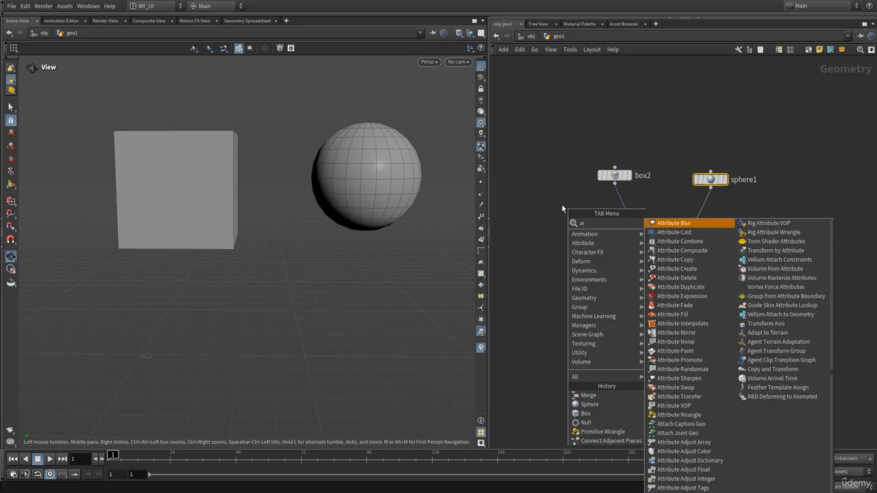
text(tcre)
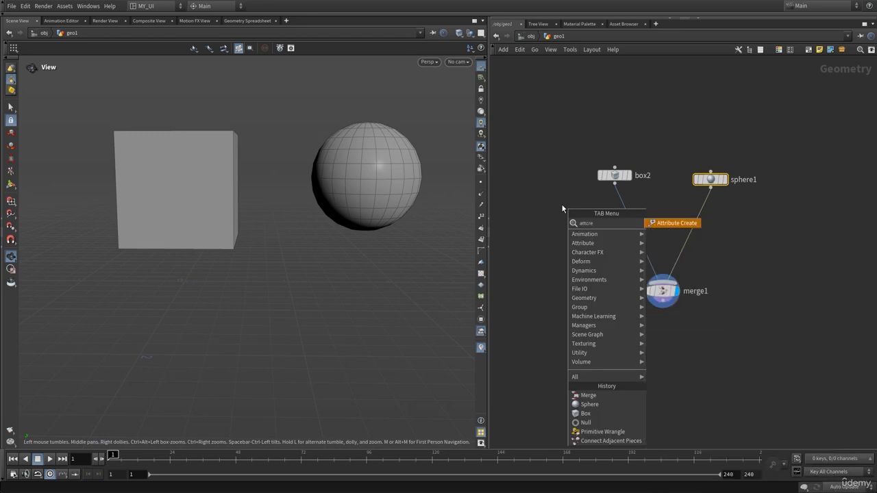
key(Return)
click(618, 231)
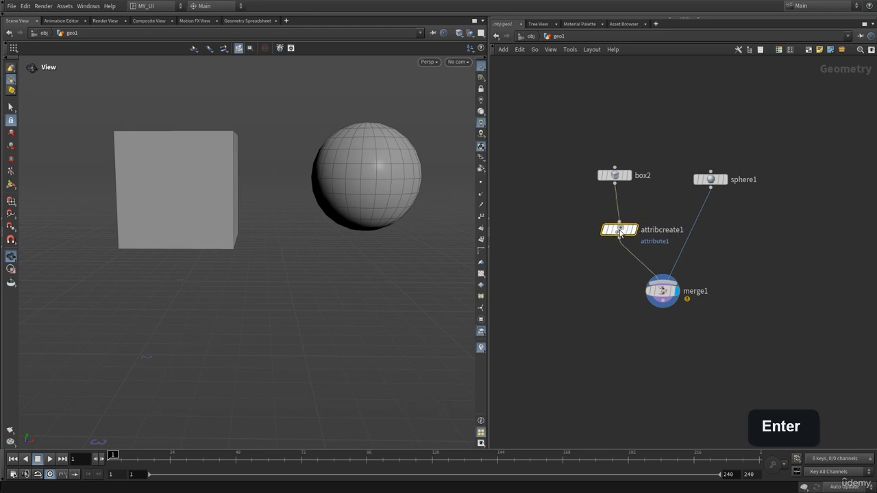
Step: In attribcreate1, define a String attribute called name with the value box
key(p)
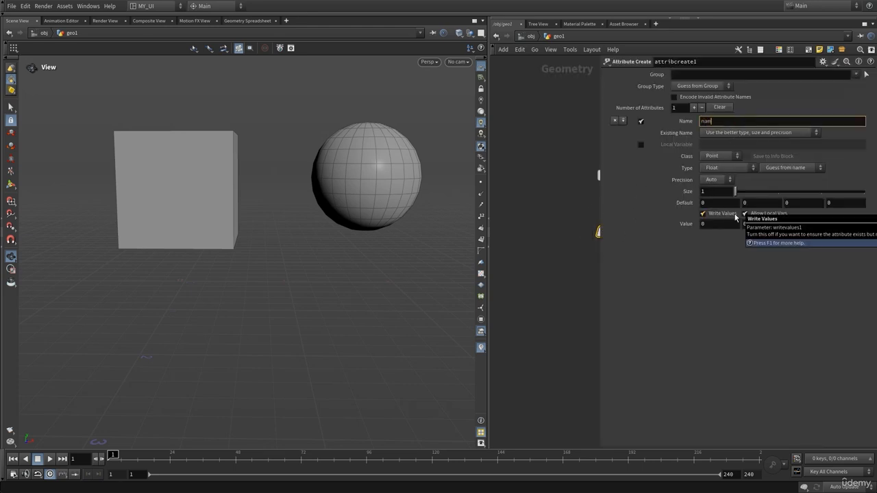
key(Return)
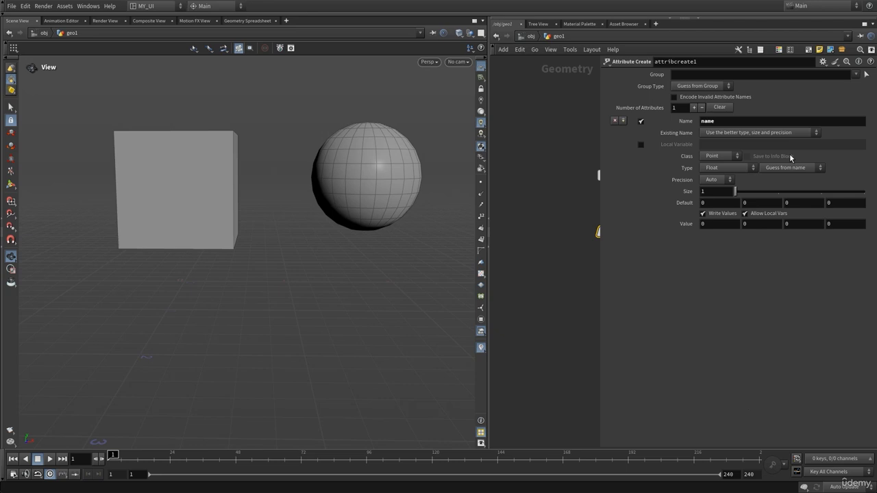
click(718, 170)
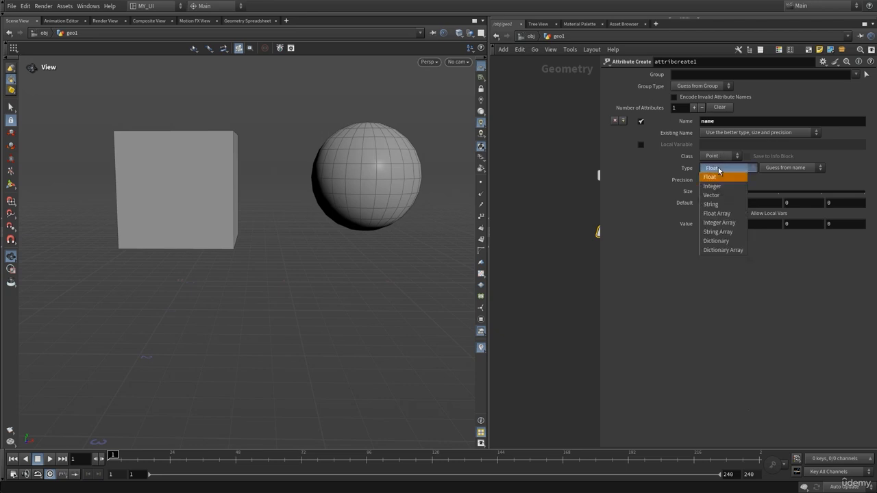
click(717, 204)
click(713, 192)
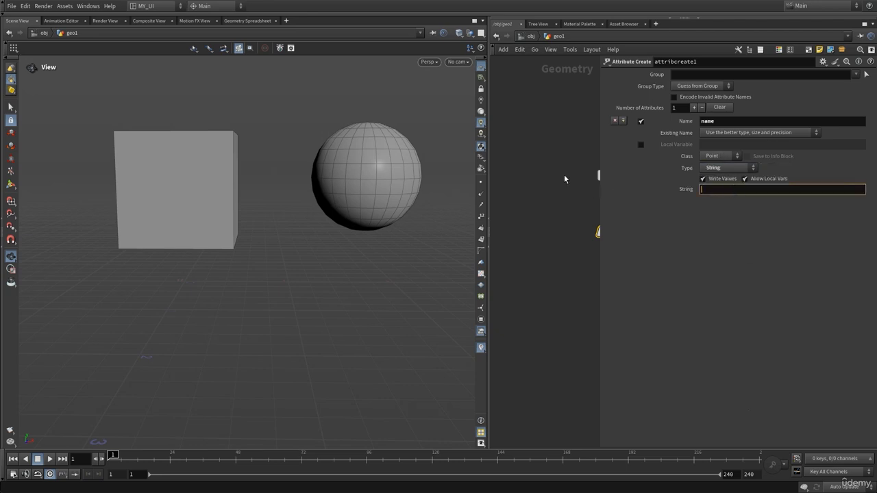
text(box)
key(Return)
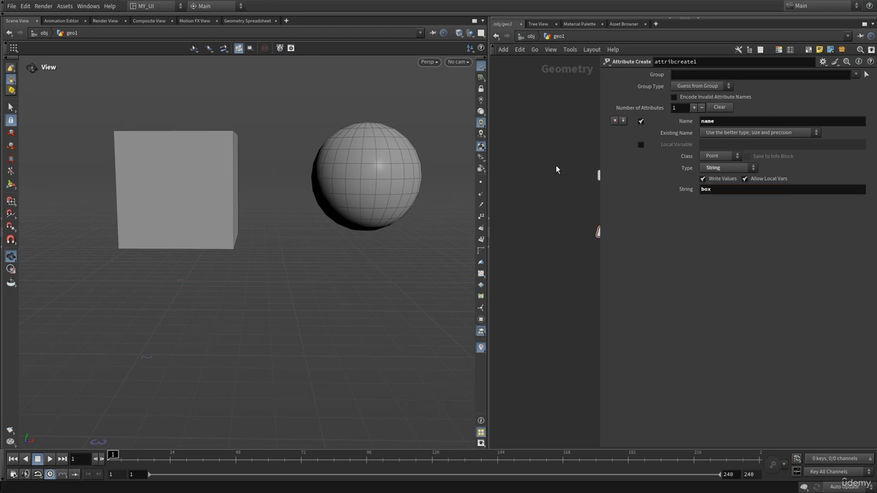
key(p)
Step: Duplicate attribcreate1 onto the wire between sphere1 and merge1 and set the copy's string value to sphere
alt+drag(609, 231, 678, 237)
key(p)
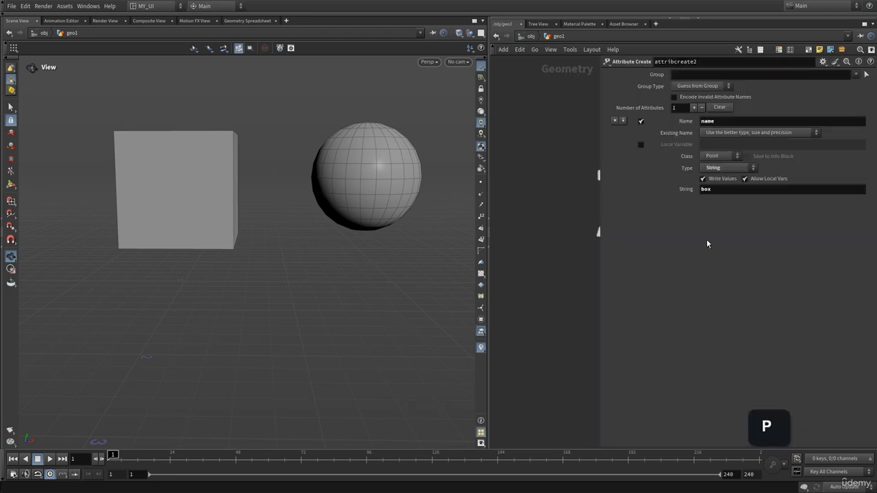
click(739, 191)
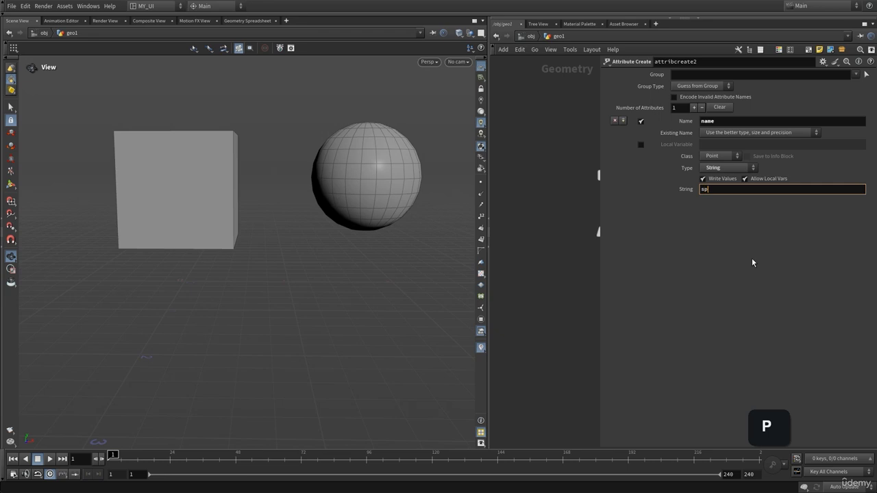
key(Return)
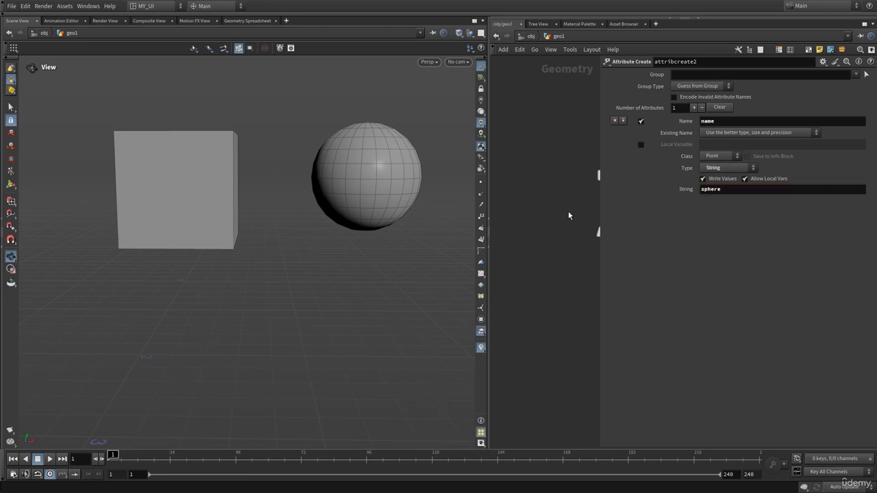
key(p)
Step: Check the name point attribute in merge1's node information
click(662, 291)
middle_click(662, 291)
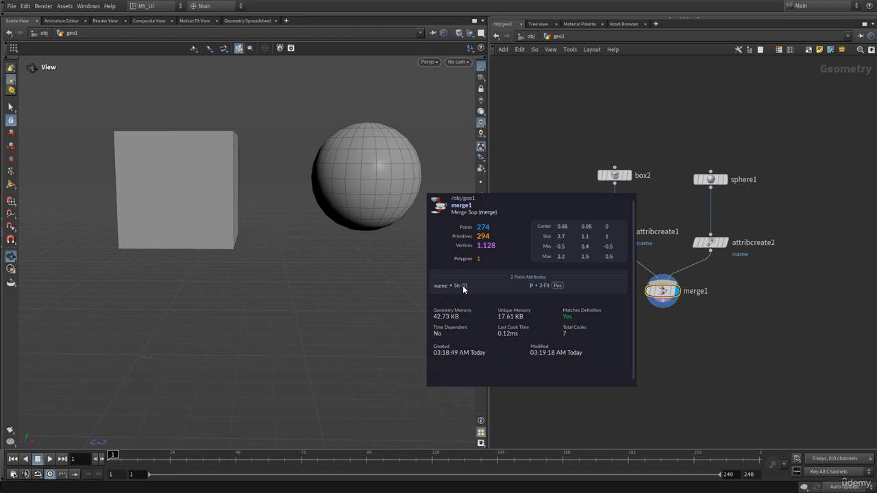
Step: Add an RBD Configure node below merge1, wire merge1 into its first input, and display it
middle_drag(663, 342, 659, 271)
key(Tab)
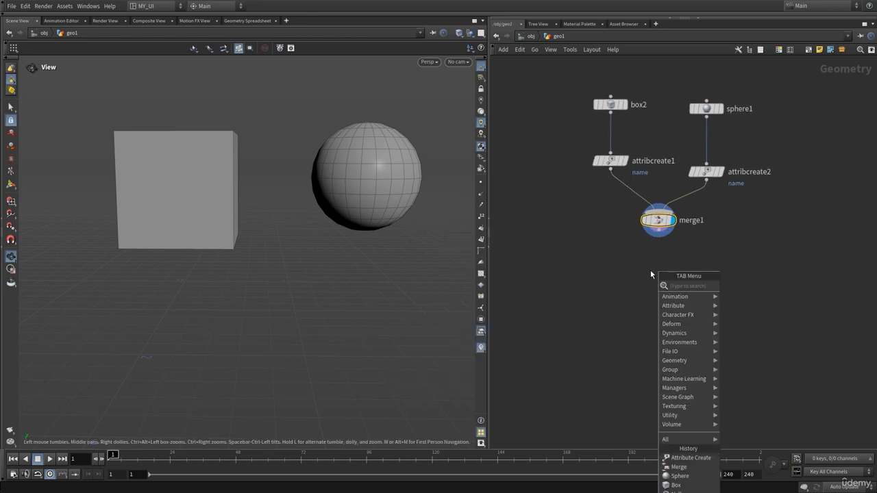
text(rbdc)
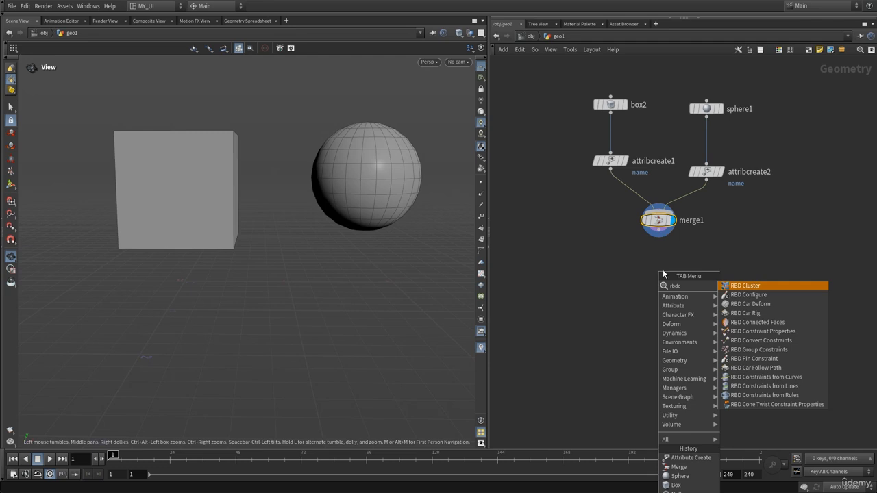
click(748, 295)
click(661, 299)
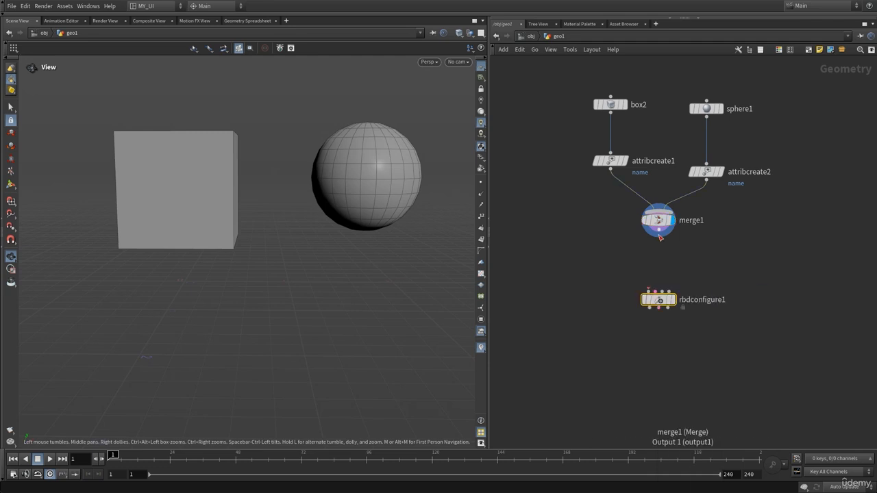
click(659, 235)
click(657, 293)
click(672, 299)
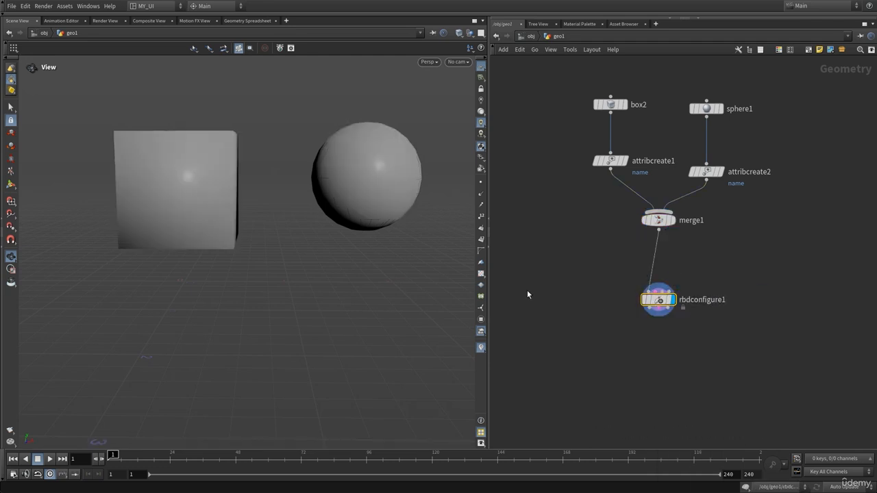
Step: Inspect the box's shading, display box2, and enable Add Vertex Normals on it
scroll(313, 208, down, 3)
mouse_move(213, 203)
mouse_down()
mouse_move(206, 207)
mouse_move(242, 261)
mouse_move(235, 225)
mouse_move(237, 235)
mouse_move(186, 205)
mouse_move(205, 200)
mouse_up()
scroll(265, 192, up, 3)
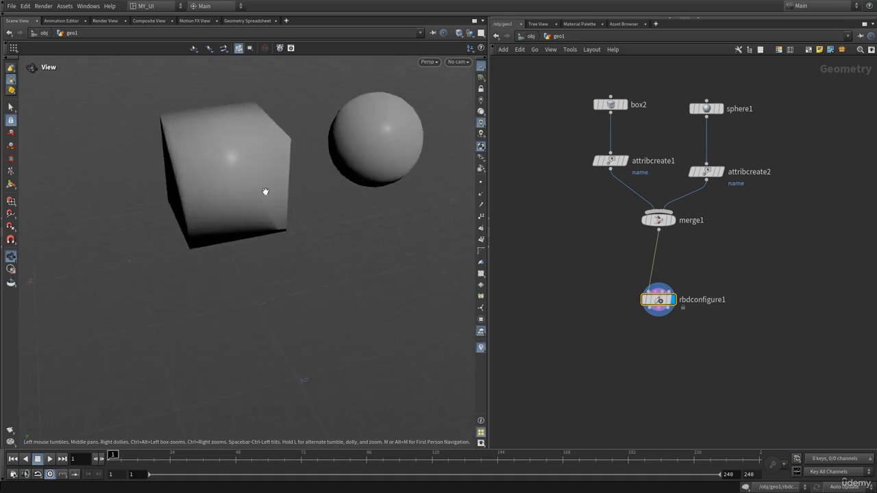
mouse_move(265, 192)
mouse_down()
mouse_move(237, 168)
mouse_move(220, 181)
mouse_move(263, 198)
mouse_up()
middle_drag(663, 88, 658, 162)
click(612, 181)
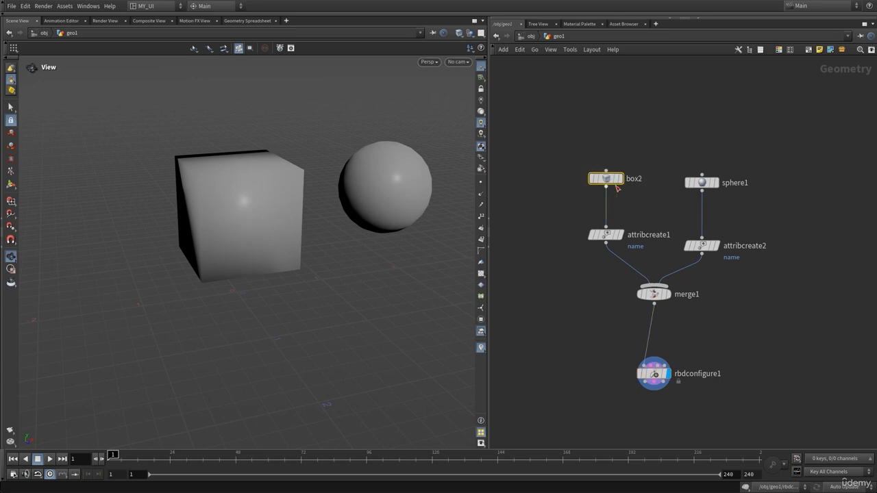
mouse_move(619, 187)
click(624, 161)
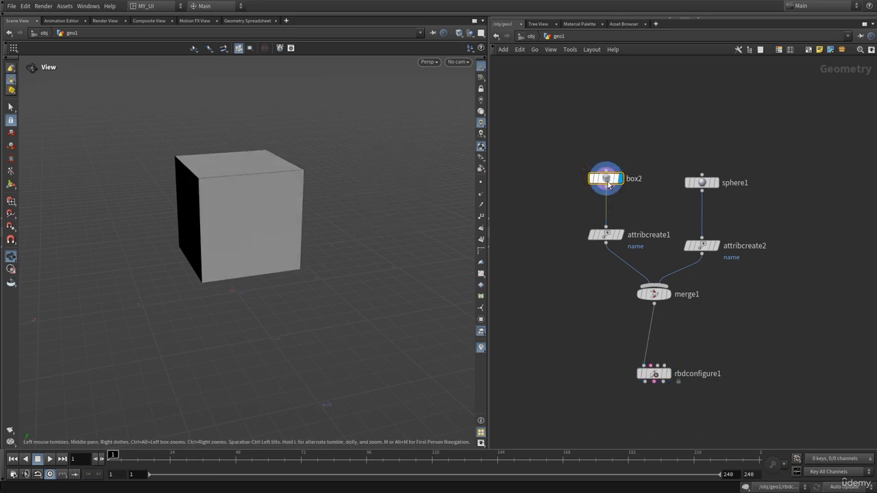
key(p)
click(711, 206)
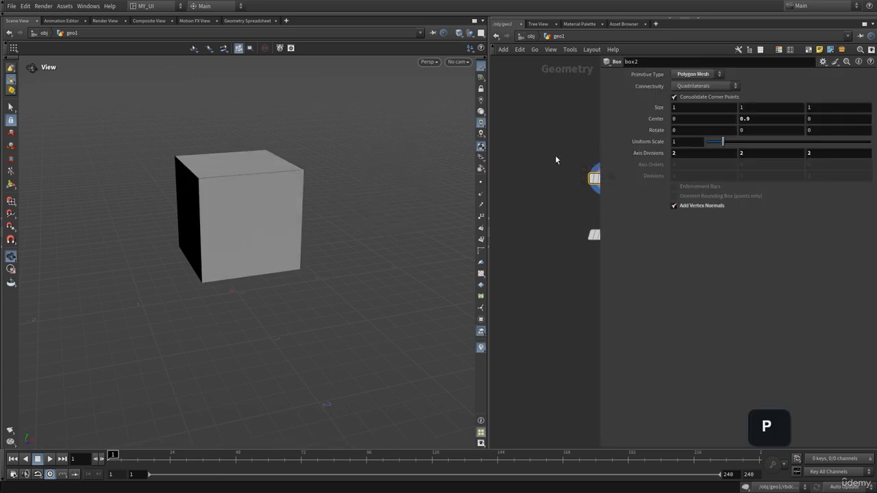
key(p)
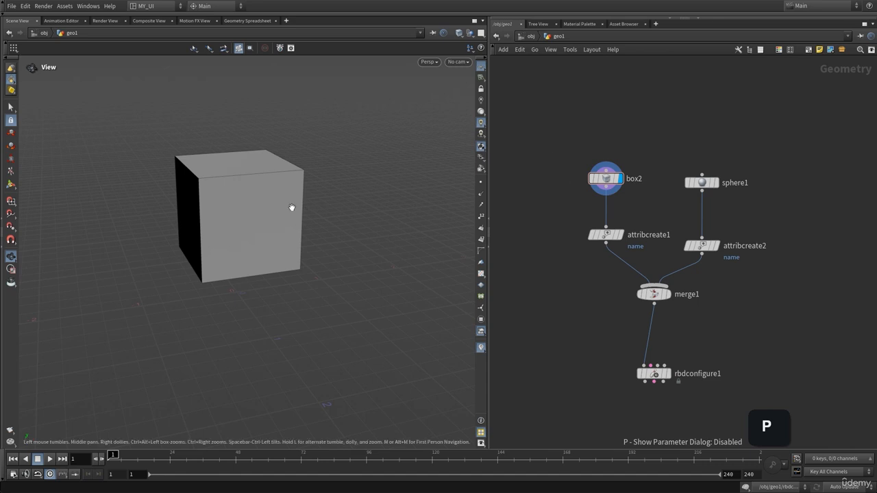
Step: Display rbdconfigure1 again and examine the shading of the box and sphere
drag(292, 208, 236, 205)
middle_drag(684, 354, 693, 305)
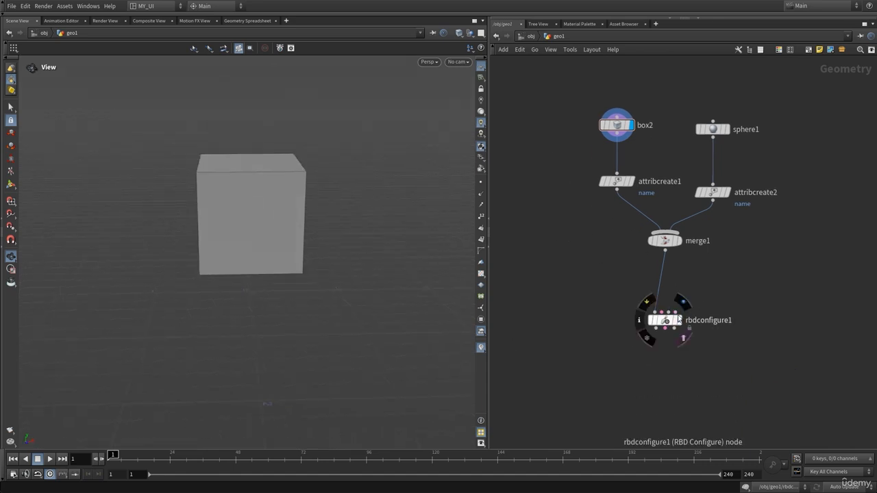
click(683, 304)
mouse_move(263, 201)
mouse_down()
mouse_move(289, 194)
mouse_move(289, 210)
mouse_move(270, 198)
mouse_move(267, 213)
mouse_up()
middle_drag(636, 343, 630, 268)
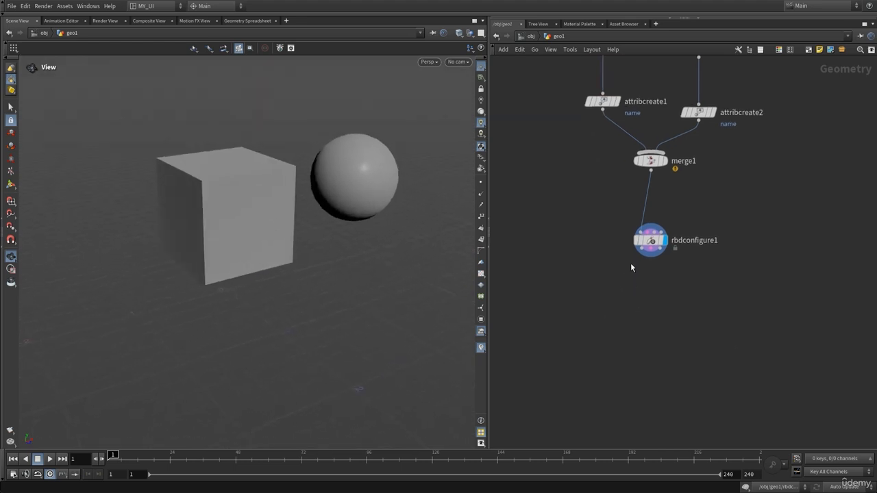
drag(277, 197, 265, 192)
Step: Add an RBD Bullet Solver below rbdconfigure1, wire rbdconfigure1's first output into its first input, and display it
middle_drag(701, 340, 698, 304)
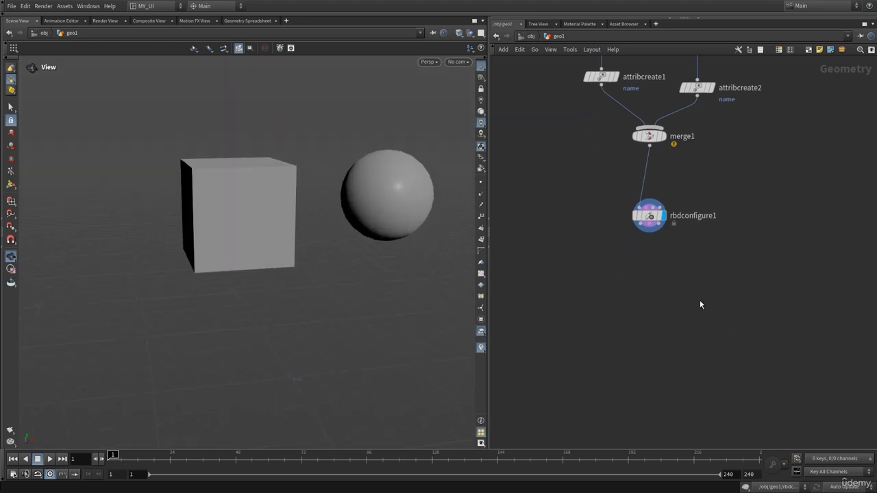
key(Tab)
text(rbdb)
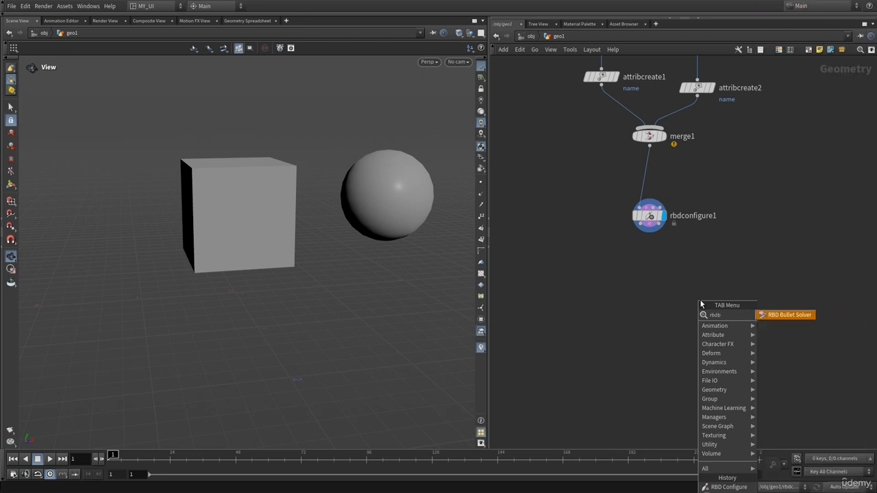
key(Return)
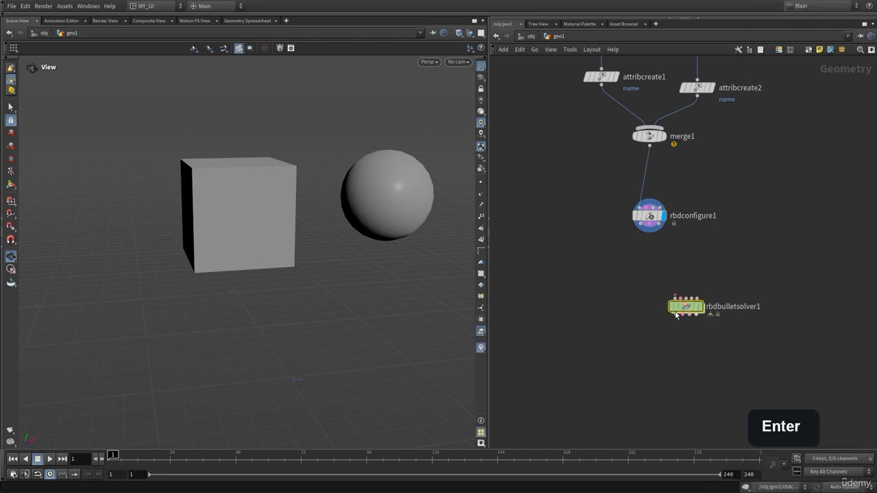
click(648, 301)
click(639, 232)
click(639, 307)
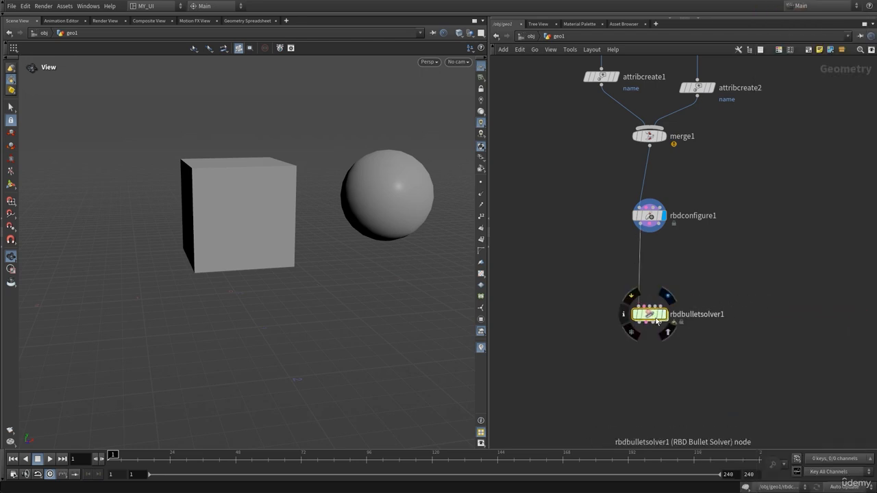
click(664, 314)
Step: Set the bullet solver's ground collision type to Ground Plane
mouse_move(663, 315)
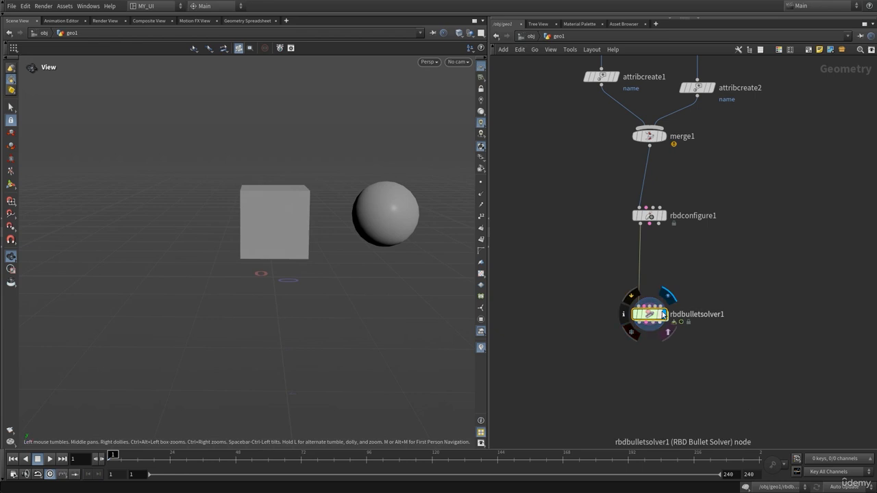
key(p)
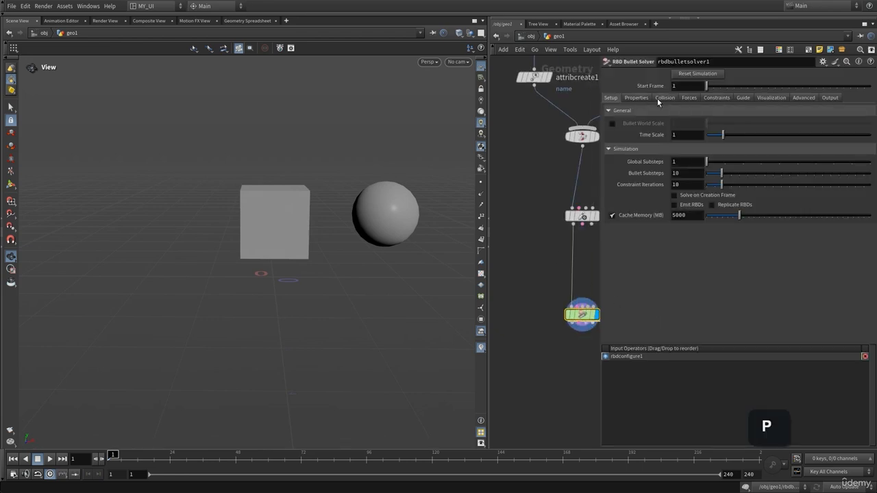
click(663, 97)
drag(335, 249, 380, 238)
click(680, 237)
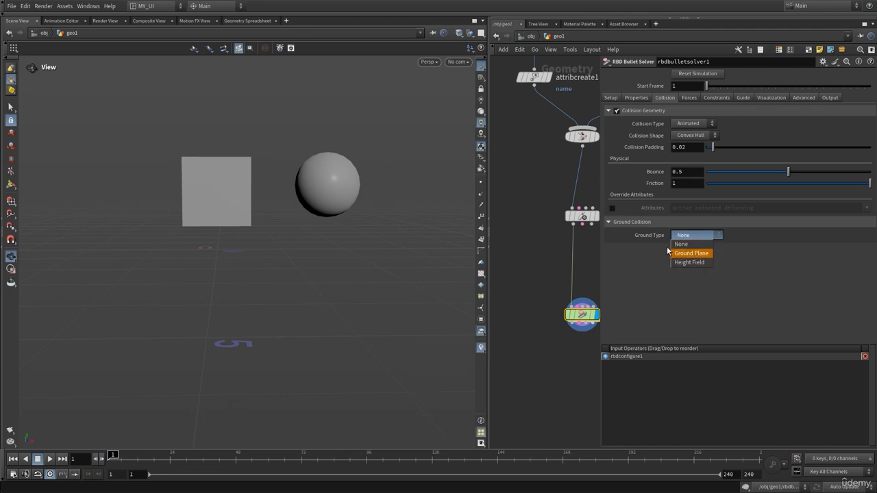
click(689, 251)
Step: Play the simulation to watch the box and sphere fall onto the ground, and rewind to the first frame
key(Up)
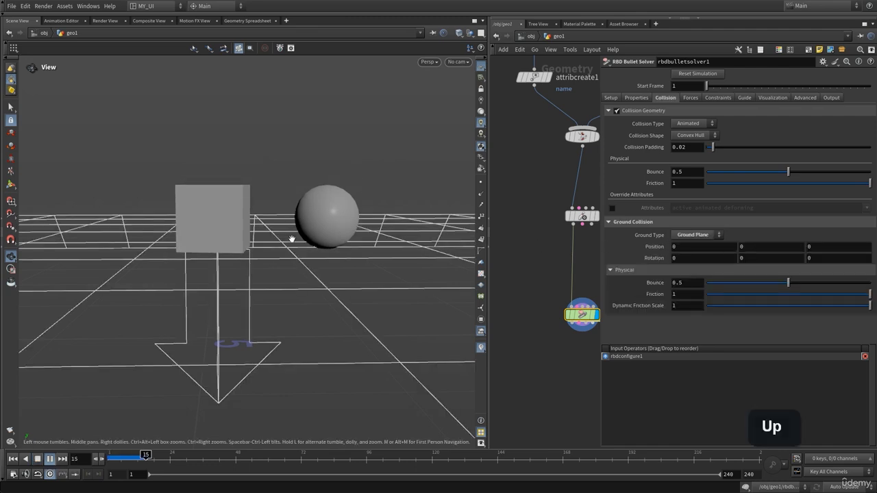
key(ctrl+Up)
key(Up)
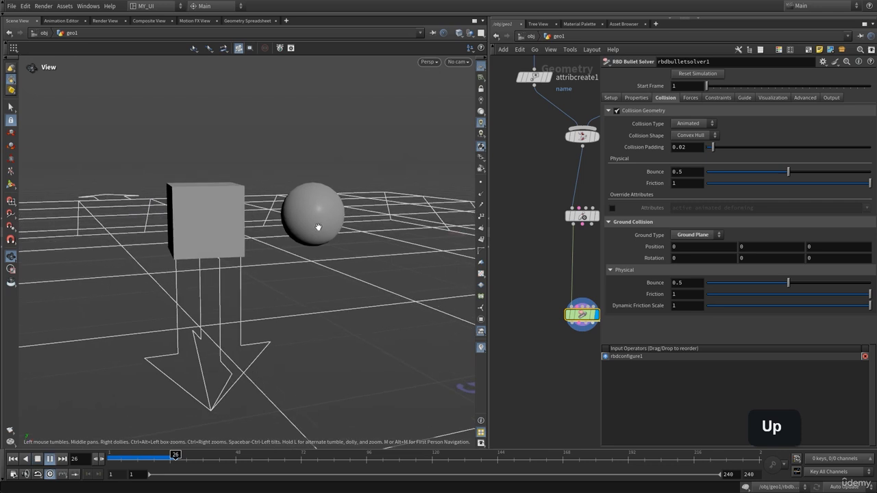
key(ctrl+Up)
drag(309, 219, 429, 241)
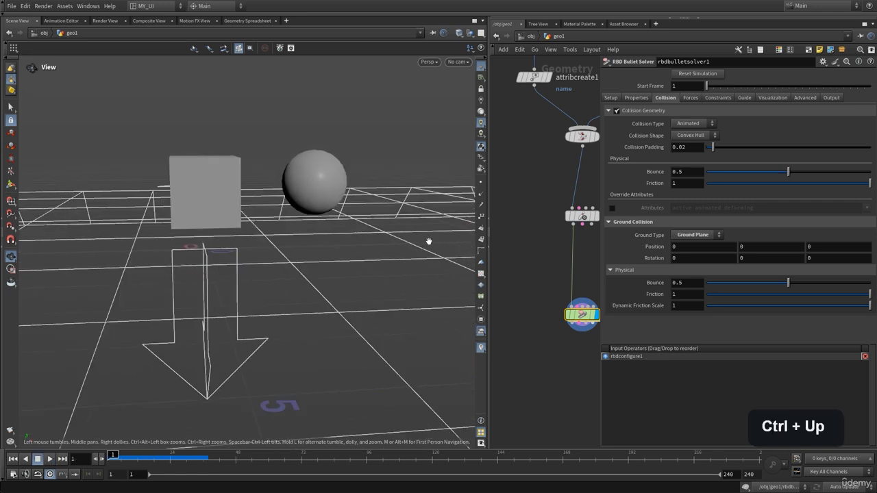
Step: Rotate box2 to 2.2 in X, 21 in Y and -37 in Z
key(p)
click(554, 176)
key(p)
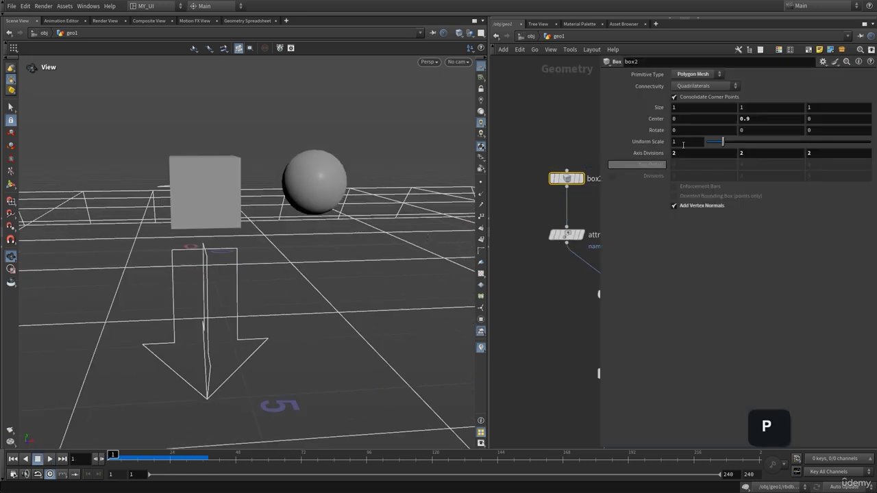
middle_drag(679, 131, 695, 131)
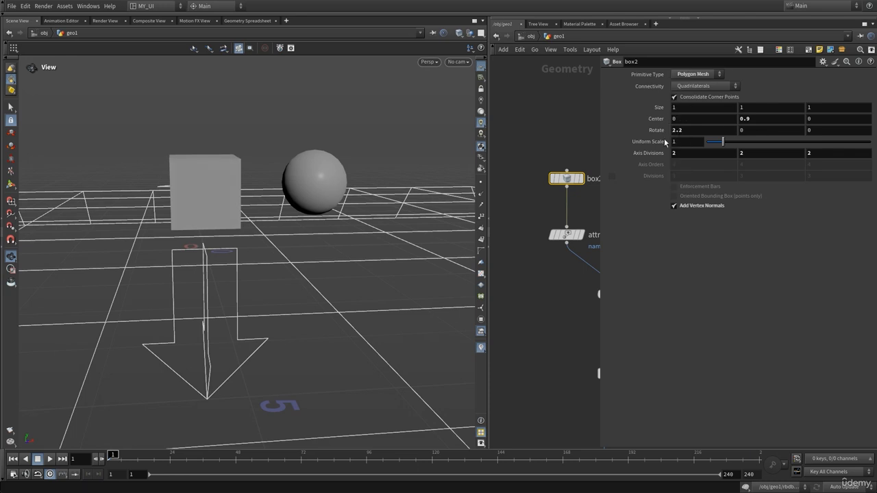
drag(346, 180, 293, 198)
middle_drag(747, 118, 674, 93)
drag(353, 282, 294, 247)
Step: Replay the simulation with the tilted box to about frame 31 and examine how the pieces land
key(Up)
key(ctrl+Up)
key(Up)
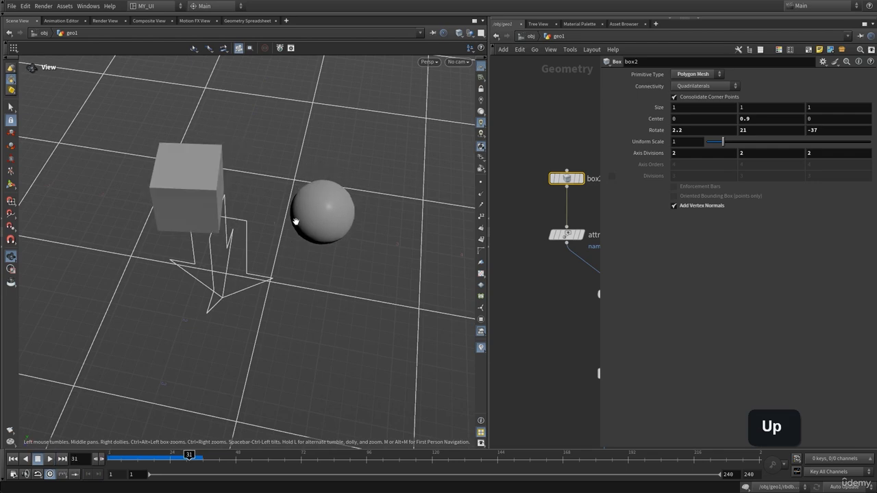
drag(249, 208, 268, 196)
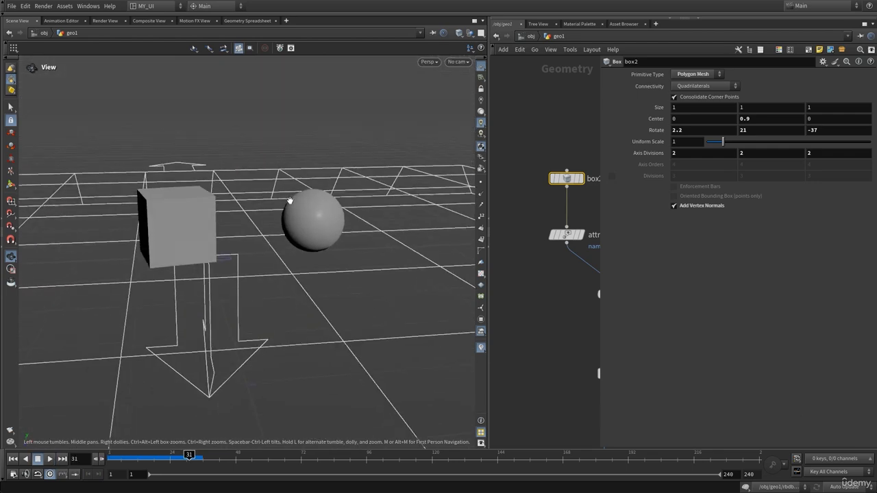
click(525, 144)
key(p)
middle_drag(588, 318, 592, 196)
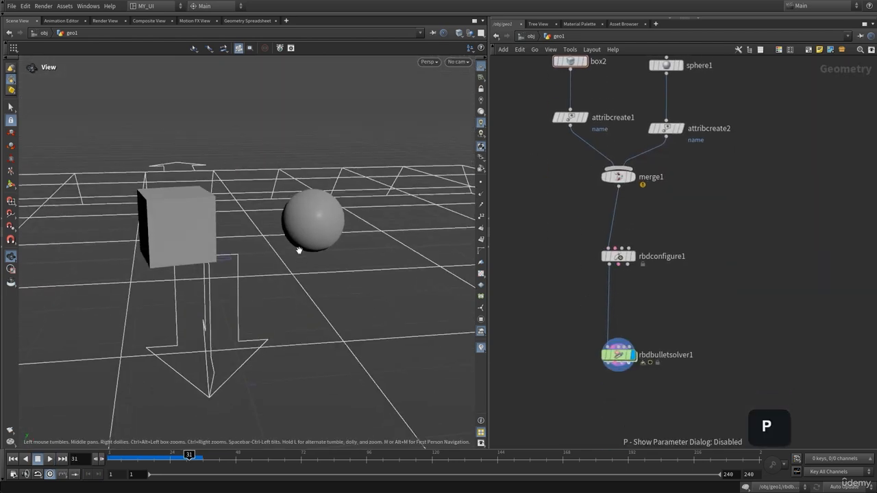
Step: Examine the landed box and sphere from several angles at frame 31 of the simulation
drag(299, 250, 285, 261)
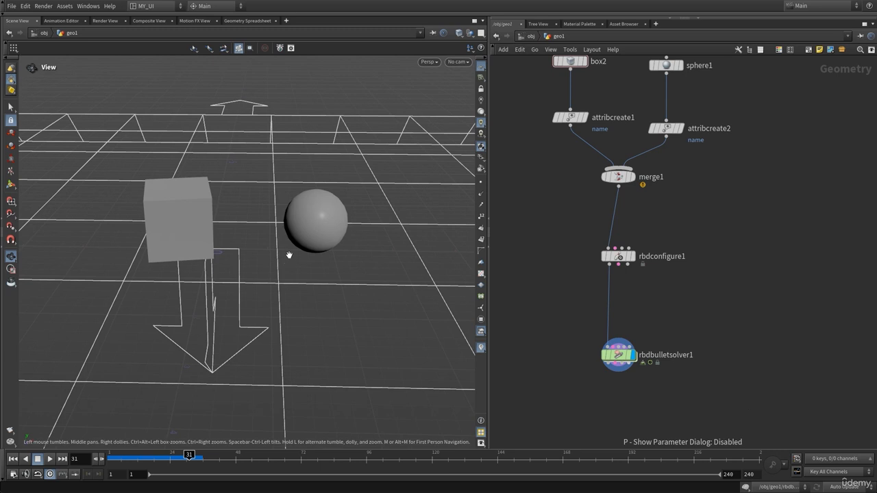
right_drag(268, 229, 310, 228)
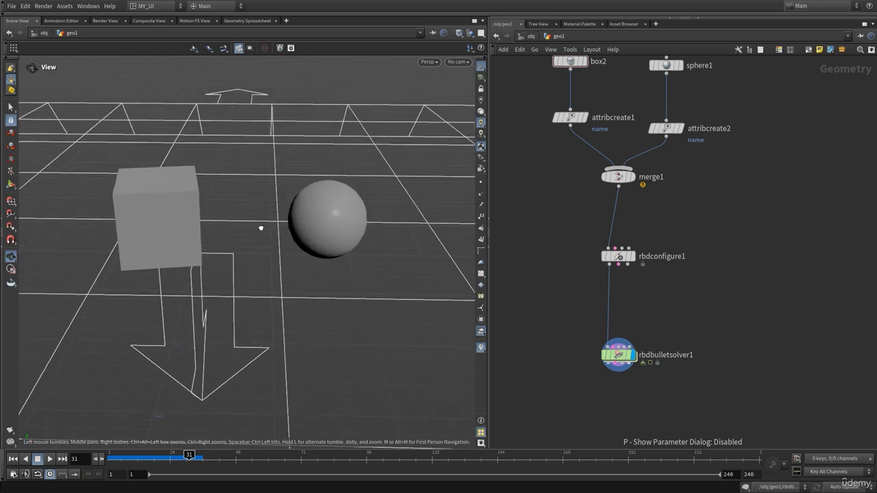
drag(260, 227, 177, 239)
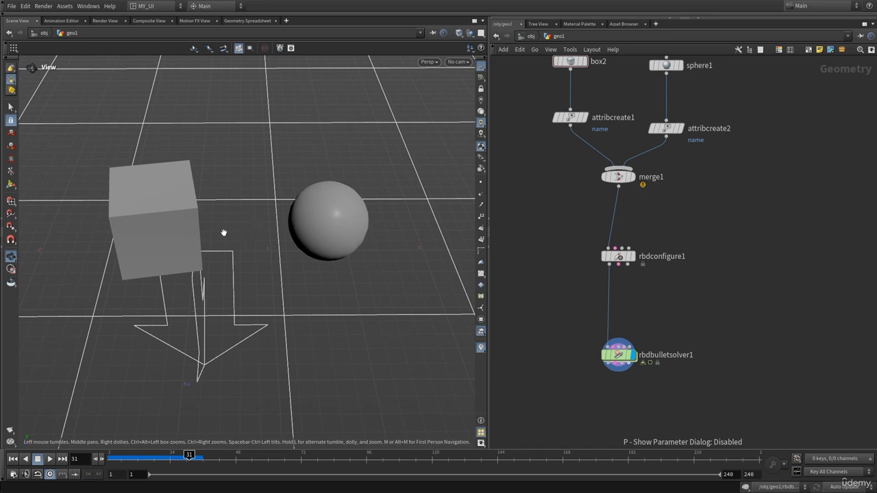
drag(168, 210, 167, 219)
right_drag(151, 215, 213, 220)
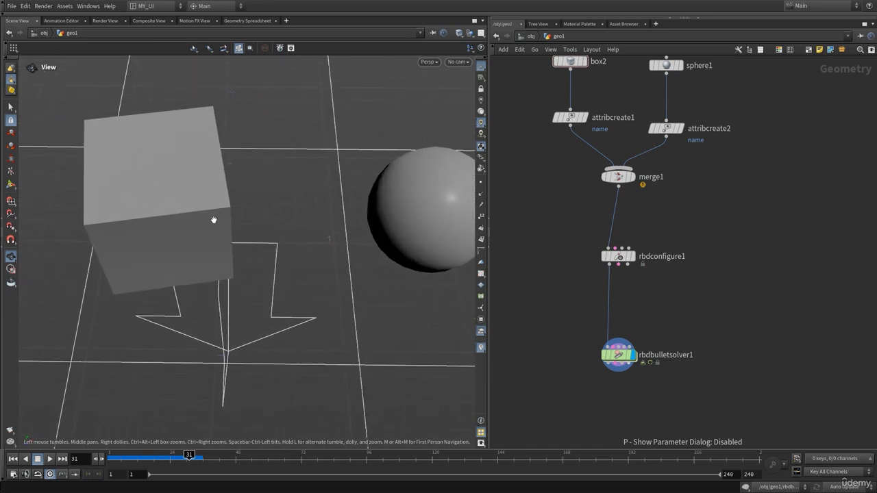
middle_drag(211, 218, 205, 240)
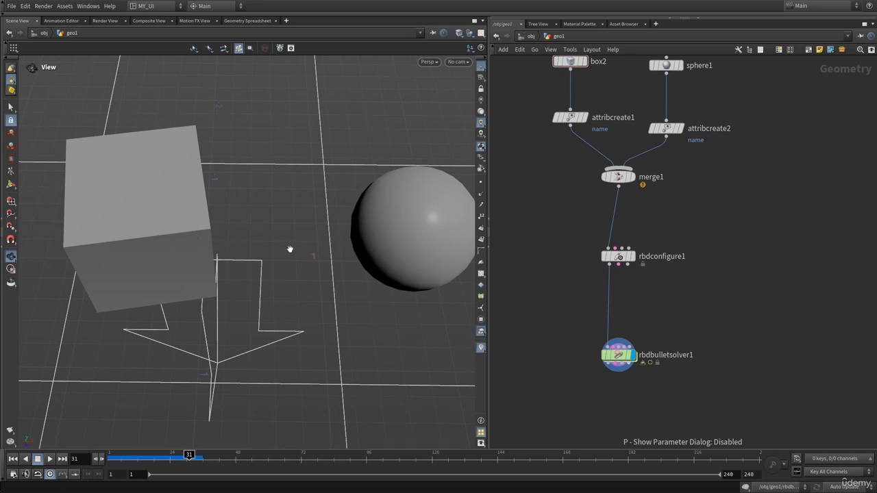
drag(271, 254, 282, 227)
middle_drag(676, 217, 711, 251)
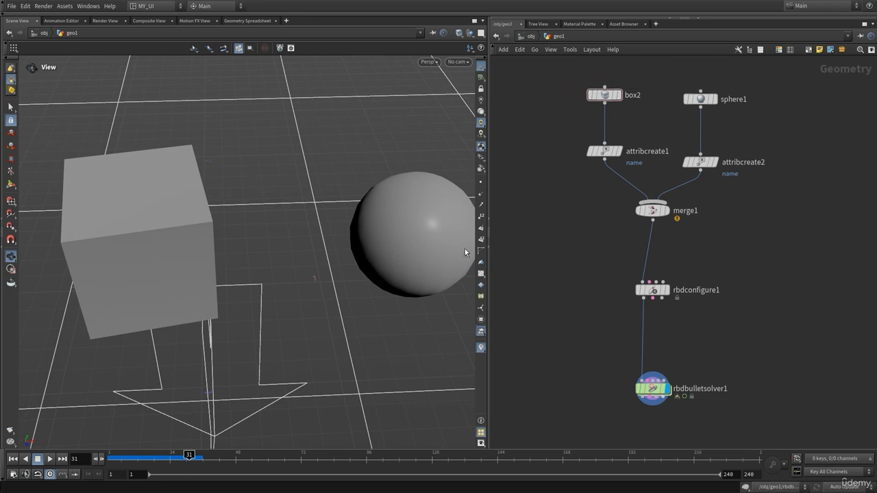
scroll(322, 240, down, 2)
middle_drag(594, 248, 609, 248)
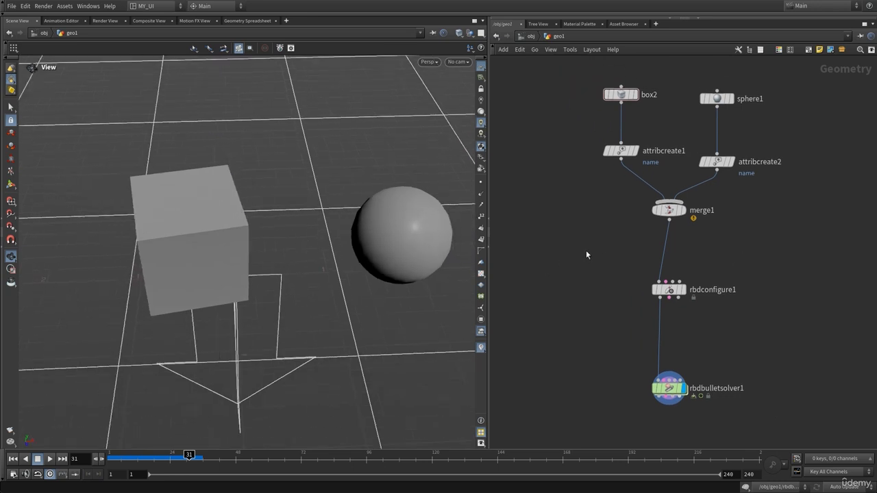
drag(391, 250, 364, 229)
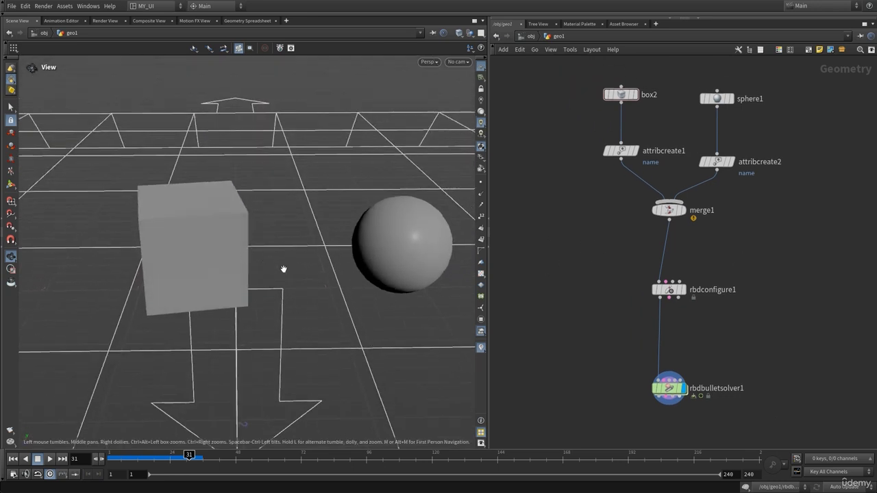
Step: Display merge1's output and compare it with rbdconfigure1's output for the box and sphere
click(687, 202)
click(669, 211)
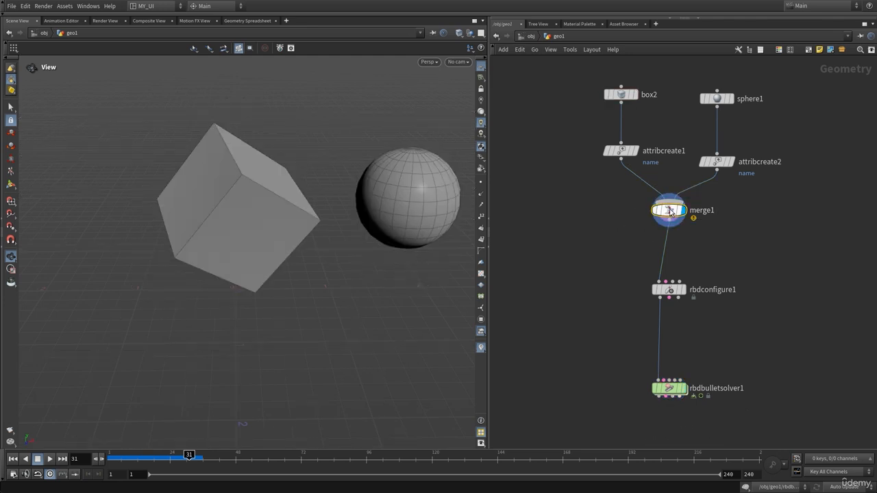
drag(308, 208, 315, 202)
middle_drag(596, 274, 605, 214)
mouse_move(680, 235)
click(696, 213)
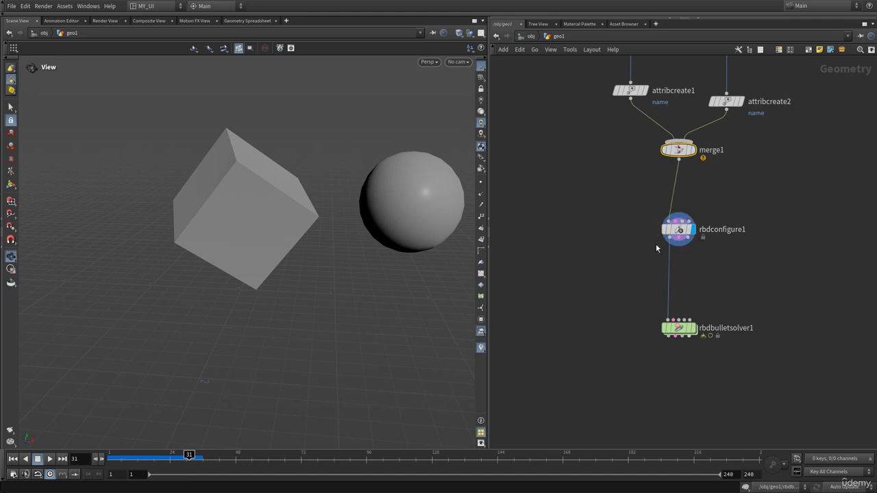
middle_click(670, 238)
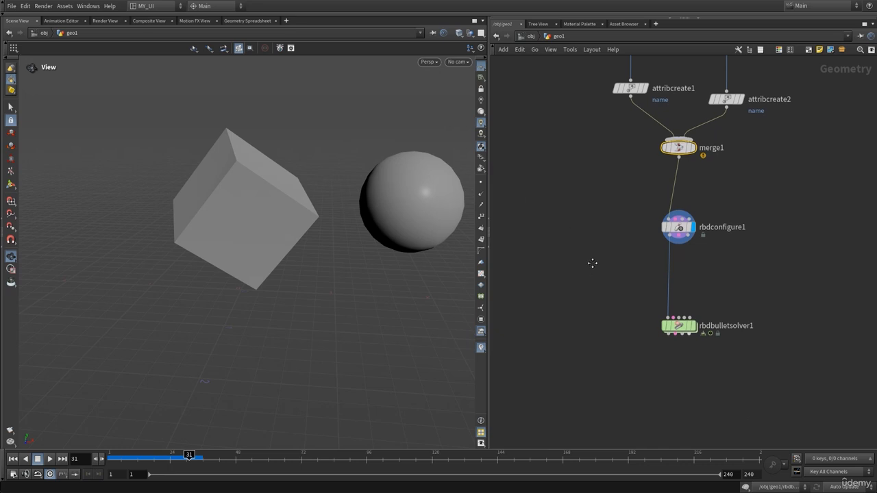
middle_drag(589, 260, 596, 244)
key(Tab)
click(569, 195)
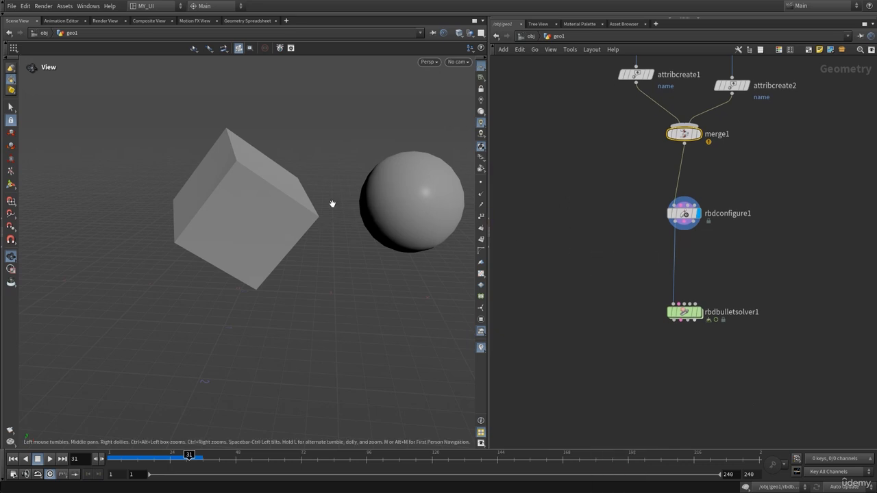
Step: Add an Extract All Points node beside the solver chain and wire rbdconfigure1's first output into it
mouse_move(685, 219)
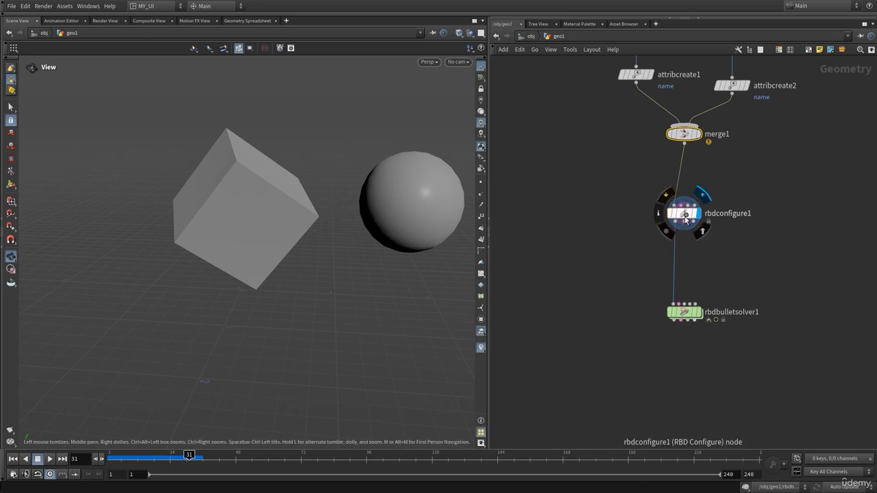
drag(419, 218, 395, 217)
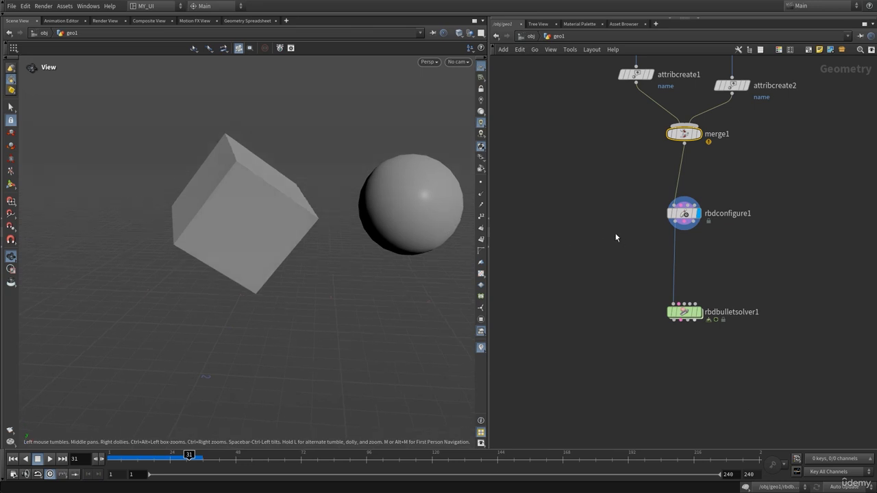
key(Tab)
text(extr)
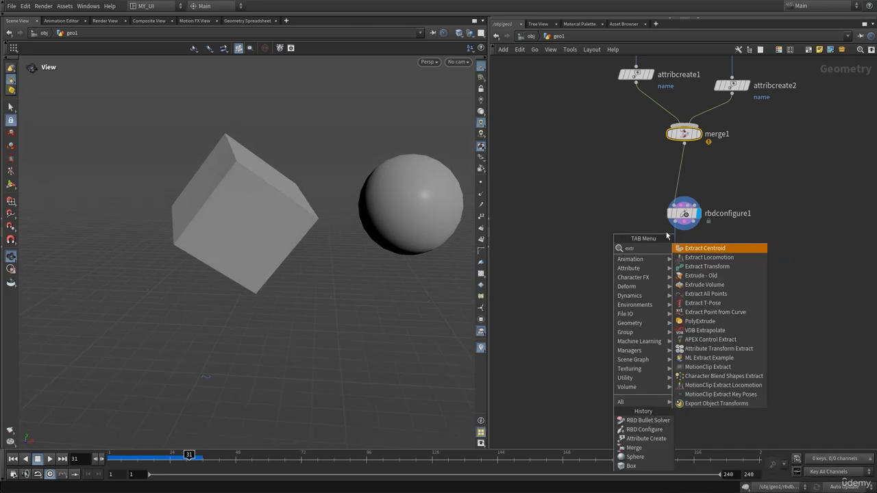
click(706, 293)
click(608, 276)
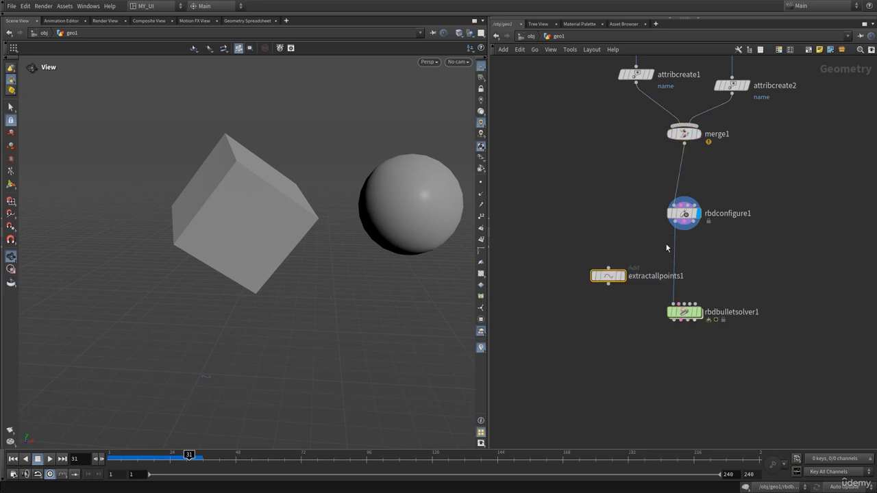
click(675, 226)
click(608, 267)
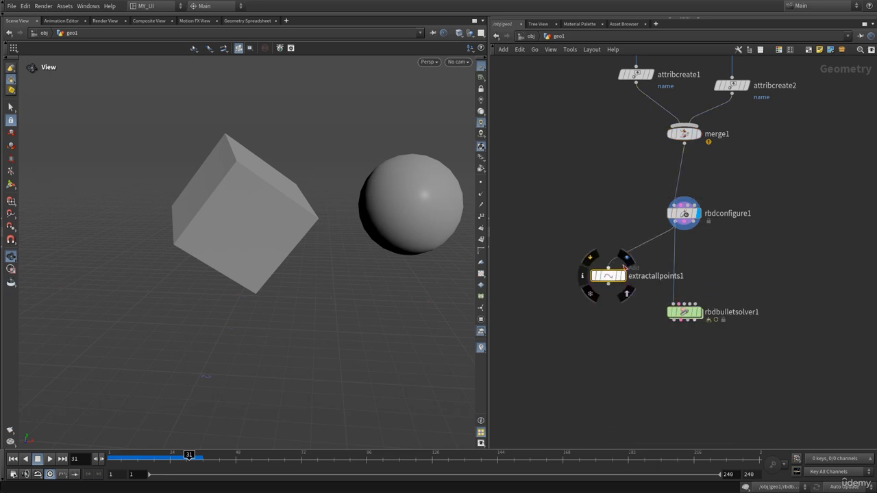
Step: View the extracted points with point display turned on, and delete the Extract All Points node
click(622, 275)
click(480, 182)
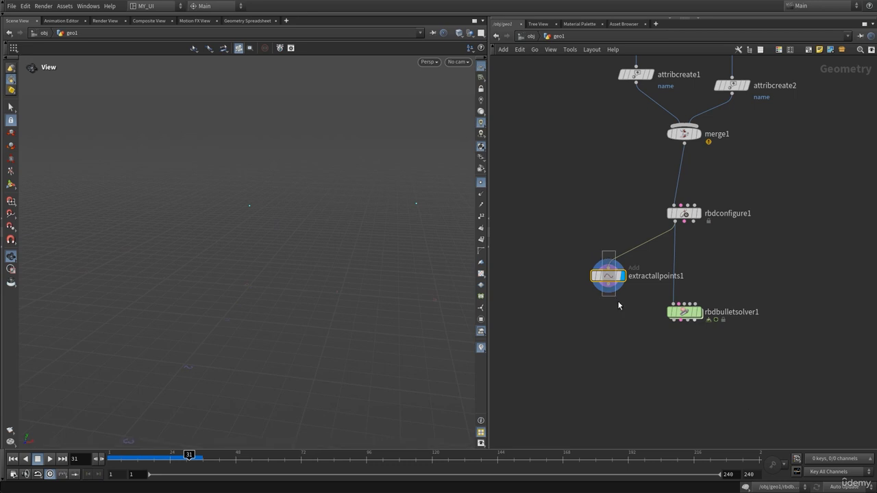
key(Delete)
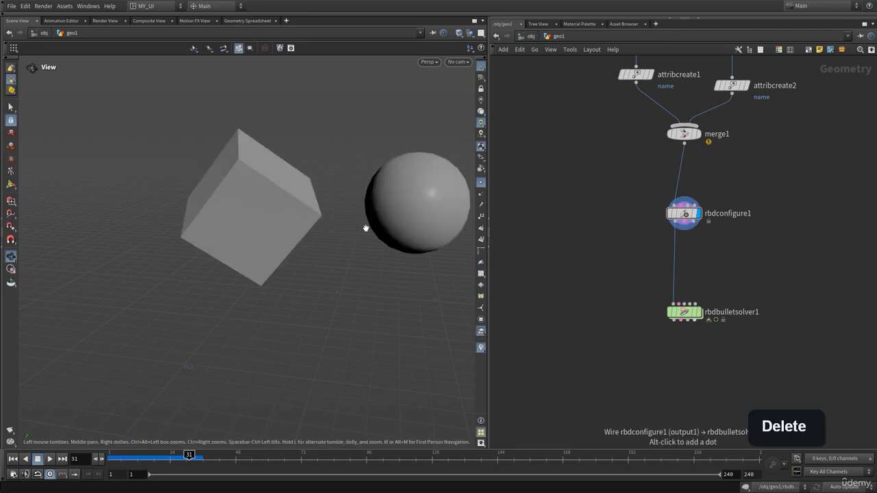
Step: Add a Connect Adjacent Pieces node, wire rbdconfigure1's first output into it and display its result
key(Tab)
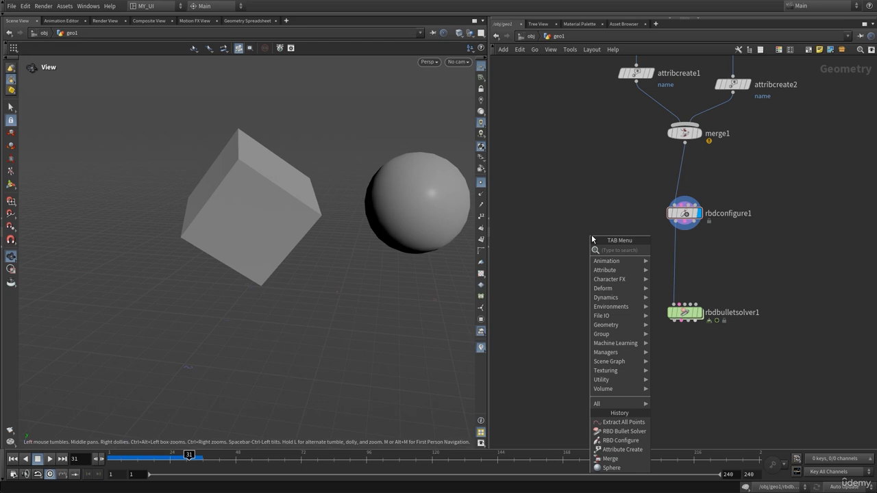
text(conne)
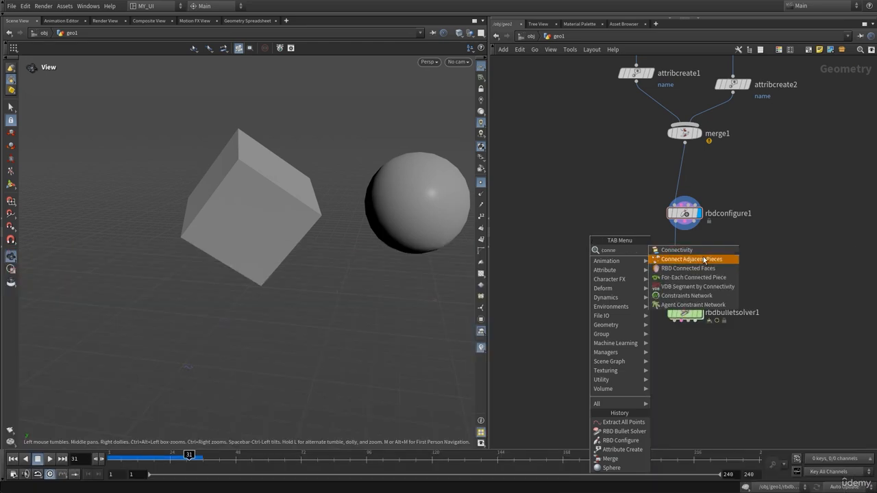
click(704, 259)
click(592, 269)
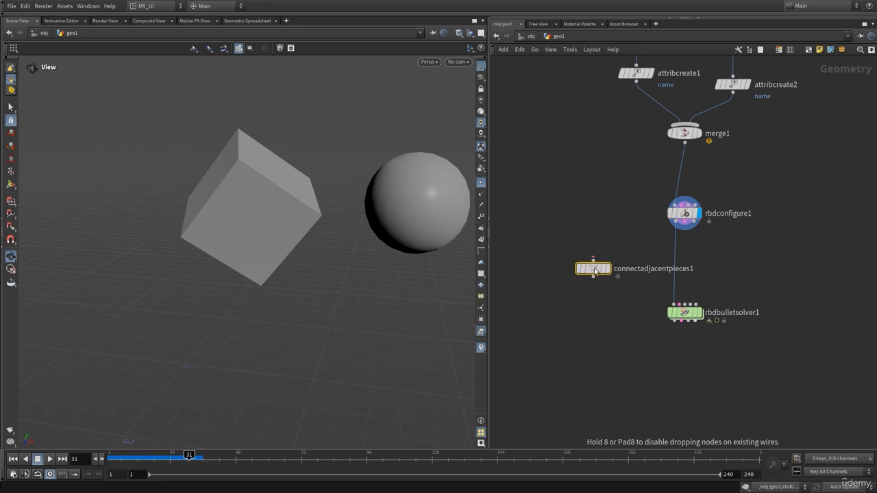
click(674, 225)
click(593, 259)
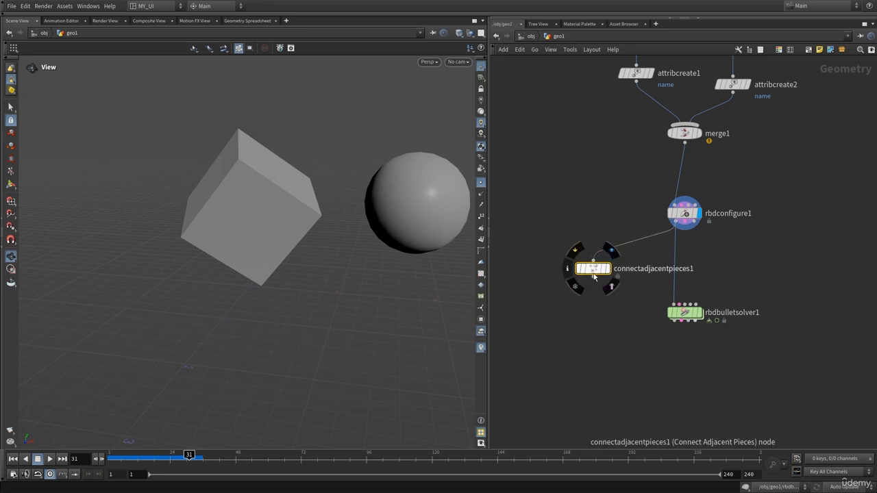
drag(594, 267, 554, 260)
click(580, 244)
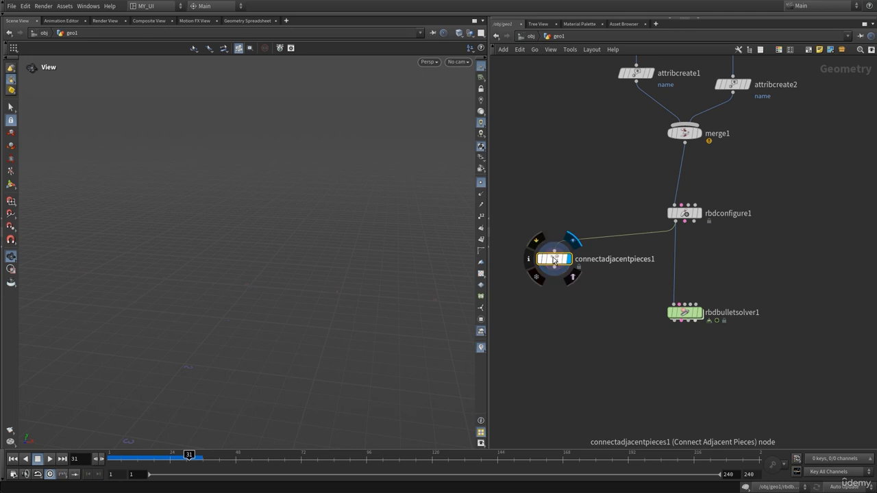
Step: Review the Search Radius of connectadjacentpieces1 and view rbdconfigure1's output to judge the gap between box and sphere
key(p)
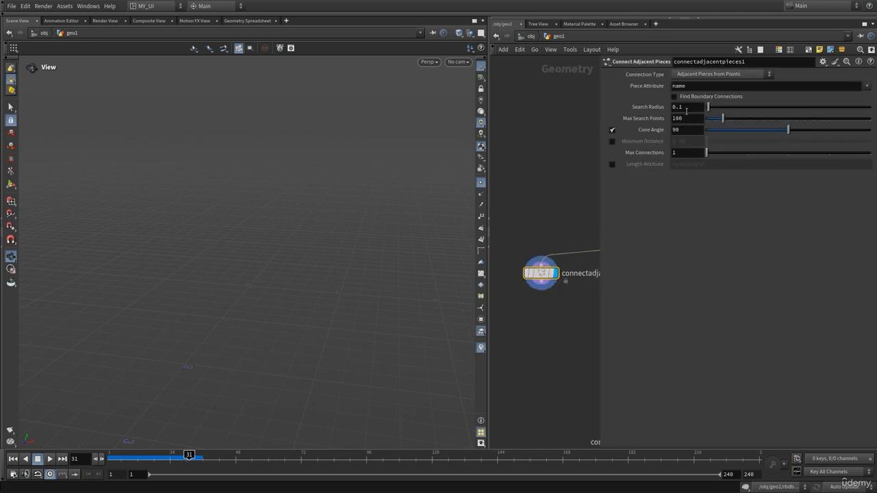
click(689, 108)
drag(532, 220, 534, 307)
click(689, 108)
key(p)
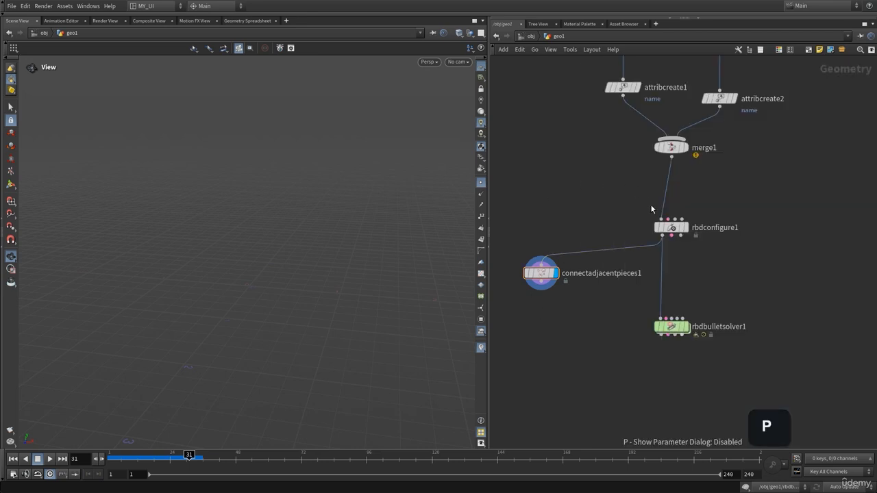
click(689, 213)
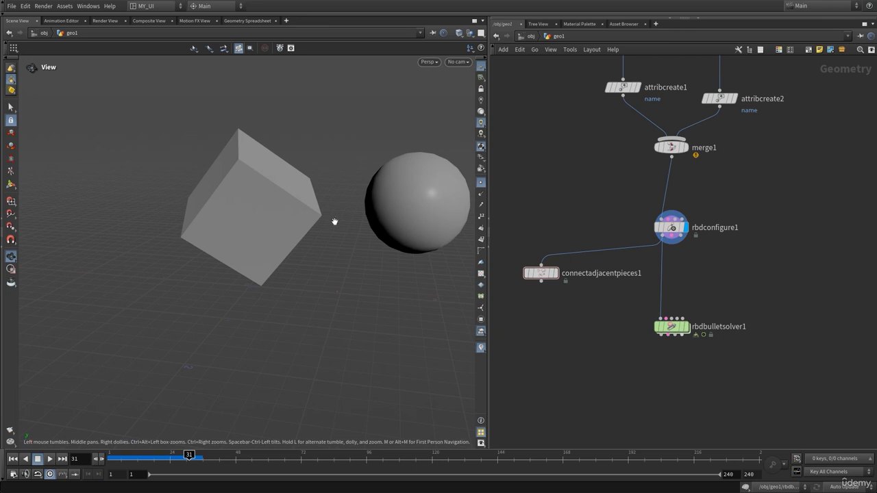
drag(335, 221, 377, 219)
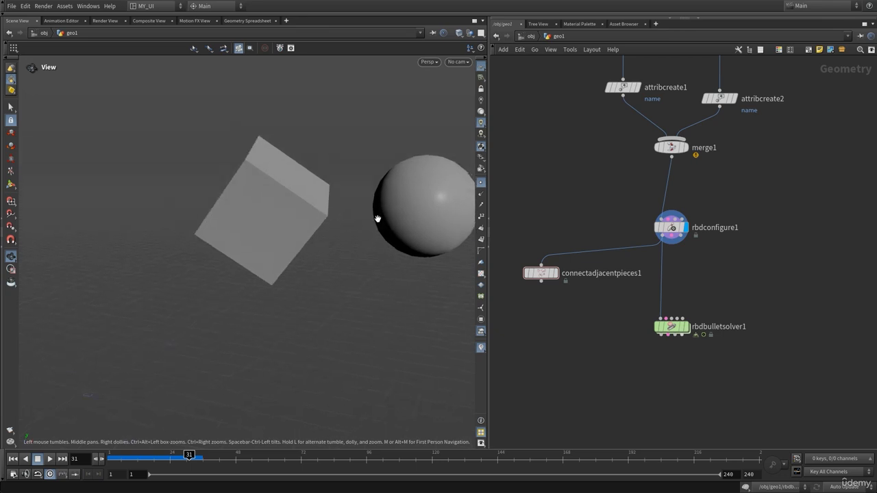
Step: Display connectadjacentpieces1 again and set its Search Radius to 10 to connect the two pieces
click(556, 255)
key(p)
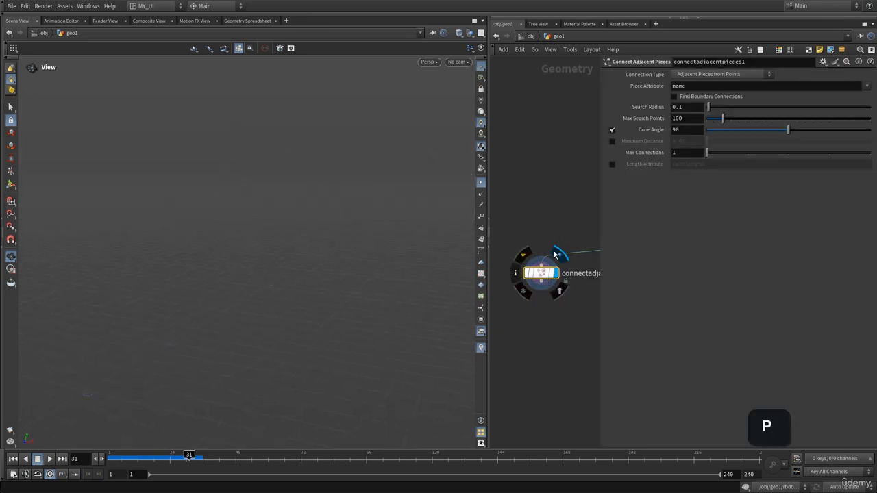
drag(710, 107, 871, 112)
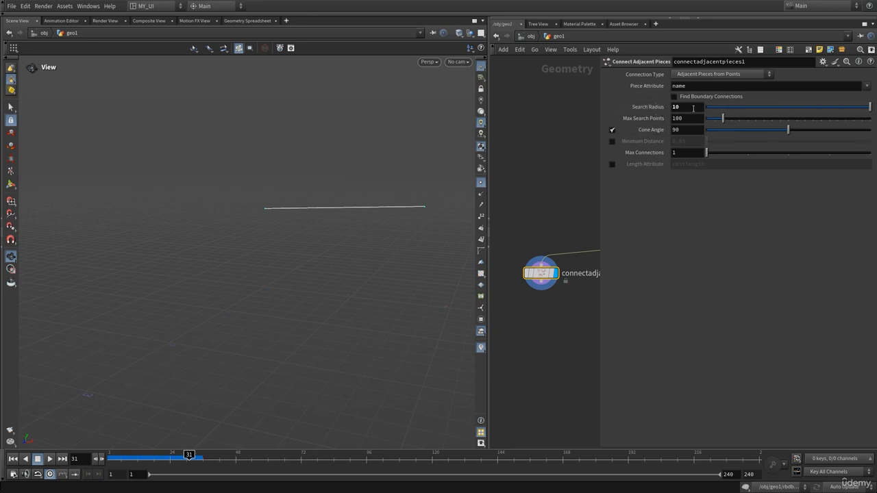
drag(354, 207, 280, 194)
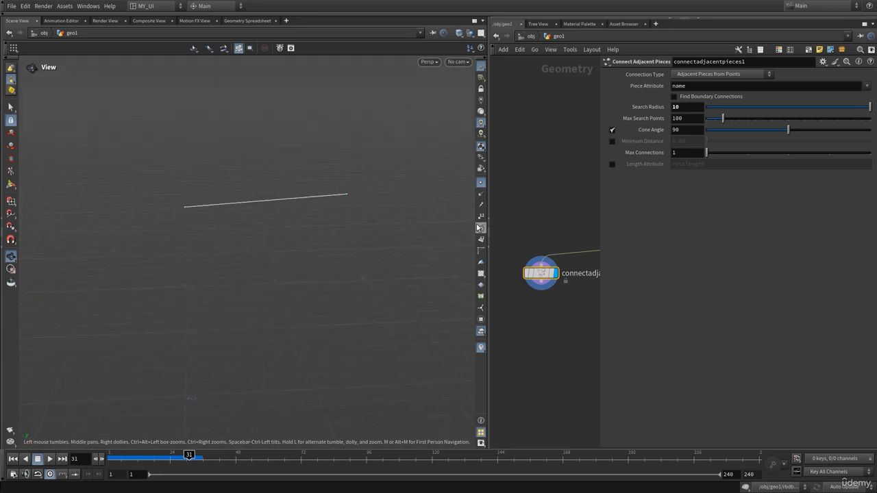
right_drag(284, 212, 414, 196)
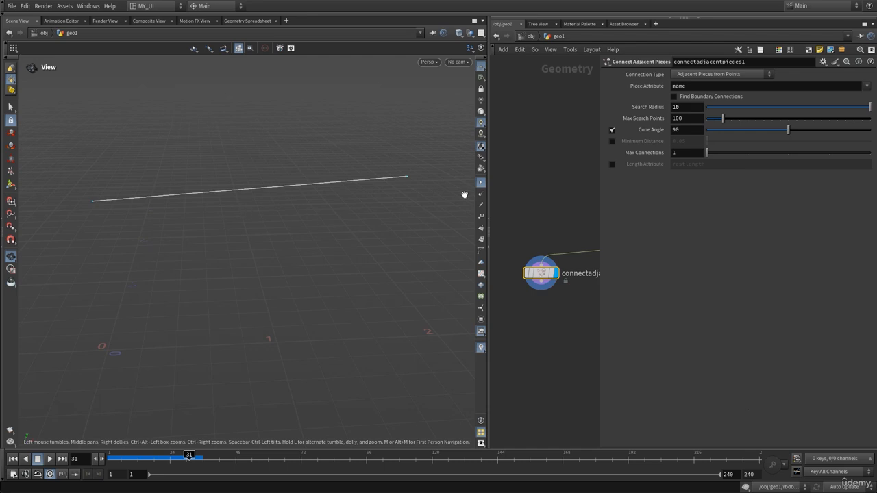
Step: Turn on point numbers for the connecting line and inspect the point attributes in connectadjacentpieces1's node info
click(480, 215)
key(p)
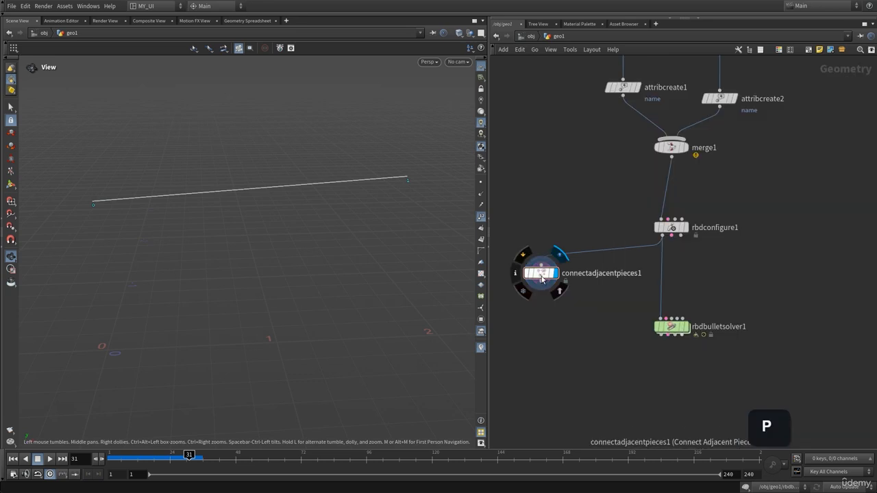
middle_click(541, 274)
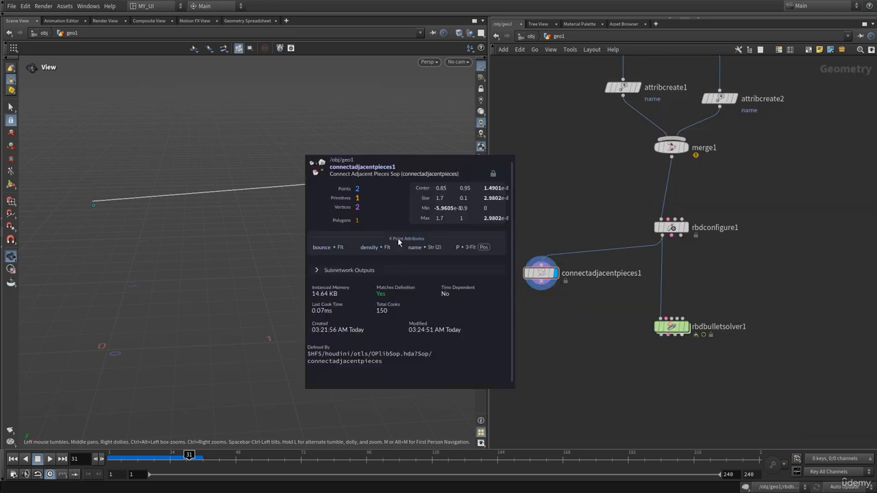
middle_drag(395, 244, 416, 247)
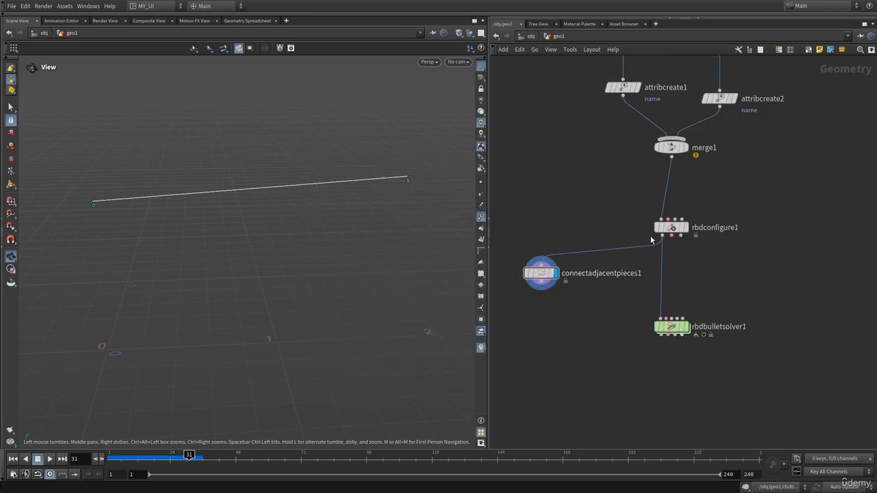
Step: Display rbdconfigure1, switch back to connectadjacentpieces1, and inspect the node info for each output
click(689, 210)
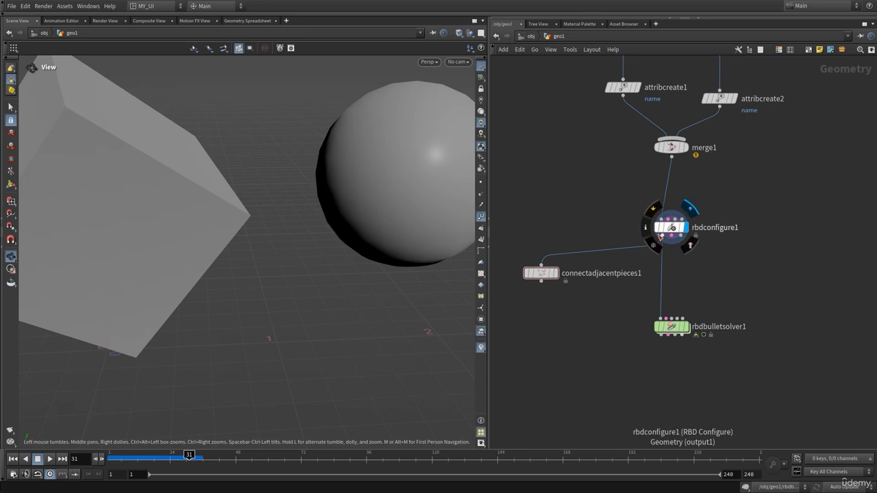
middle_click(661, 236)
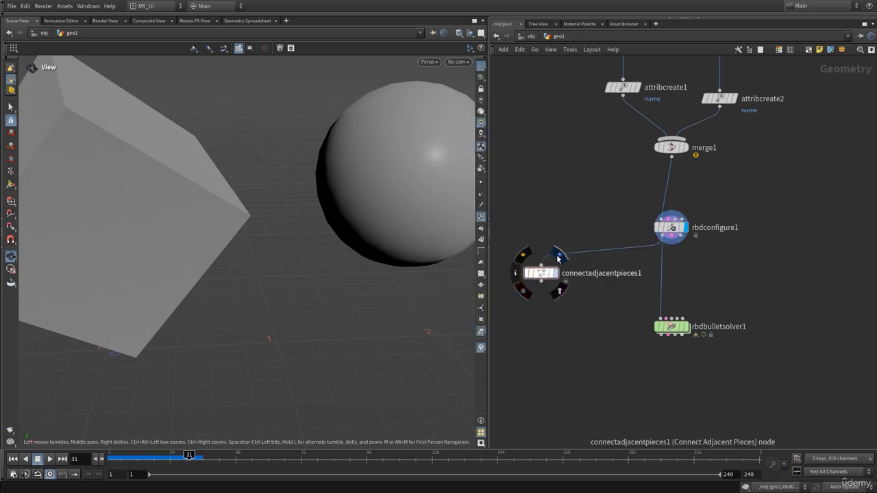
click(557, 253)
middle_click(538, 272)
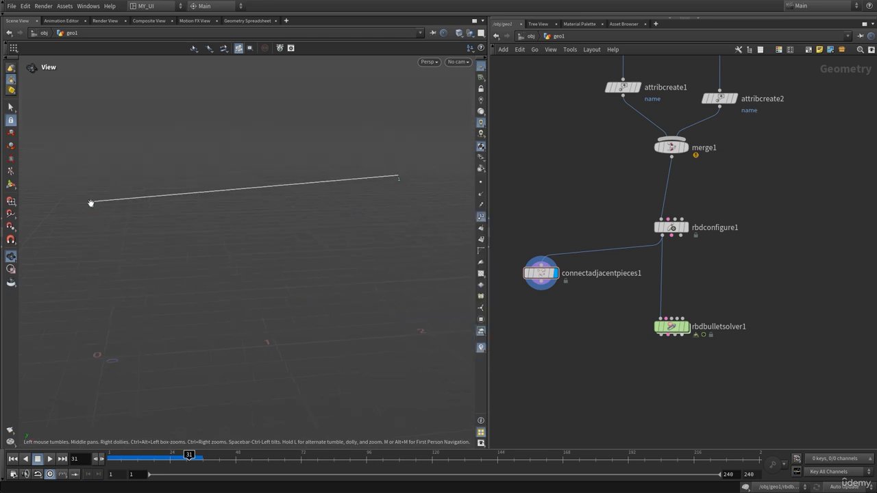
Step: Display attribcreate1 and attribcreate2 in turn to compare the box and sphere positions with connectadjacentpieces1's line, and redisplay the line
middle_drag(611, 135, 599, 255)
mouse_move(629, 223)
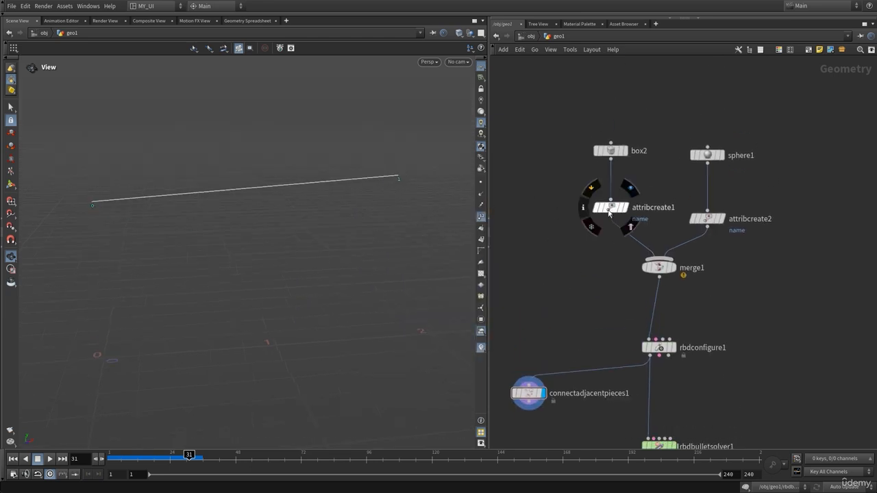
click(630, 189)
drag(313, 232, 162, 211)
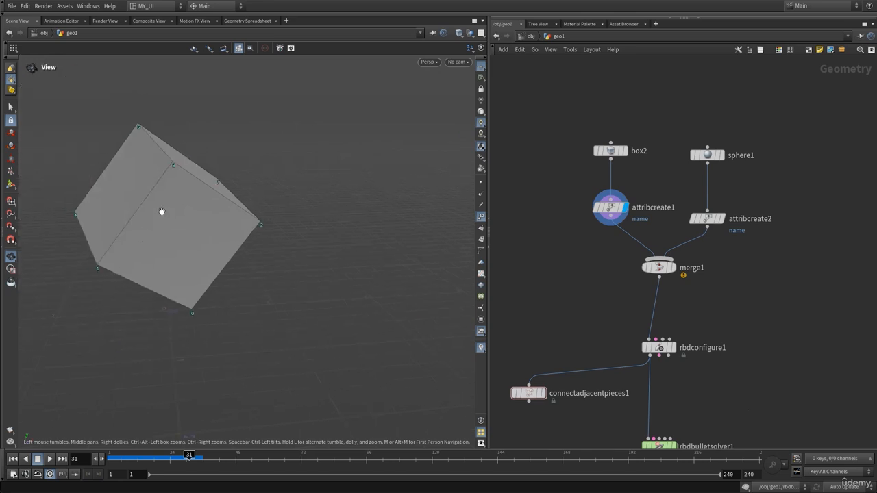
mouse_move(712, 218)
click(727, 201)
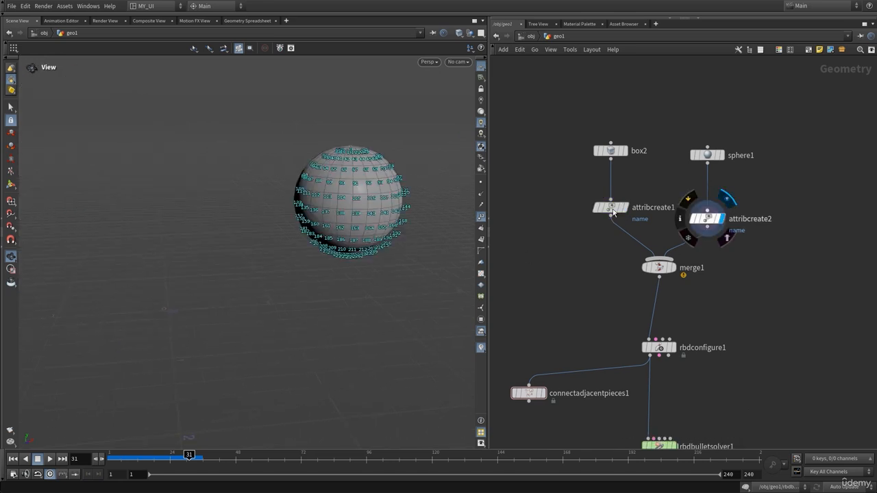
middle_drag(564, 329, 589, 257)
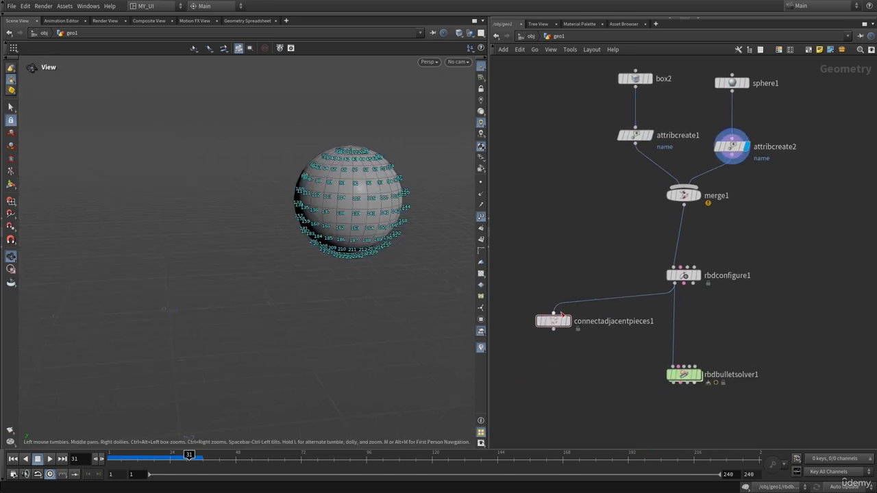
click(566, 321)
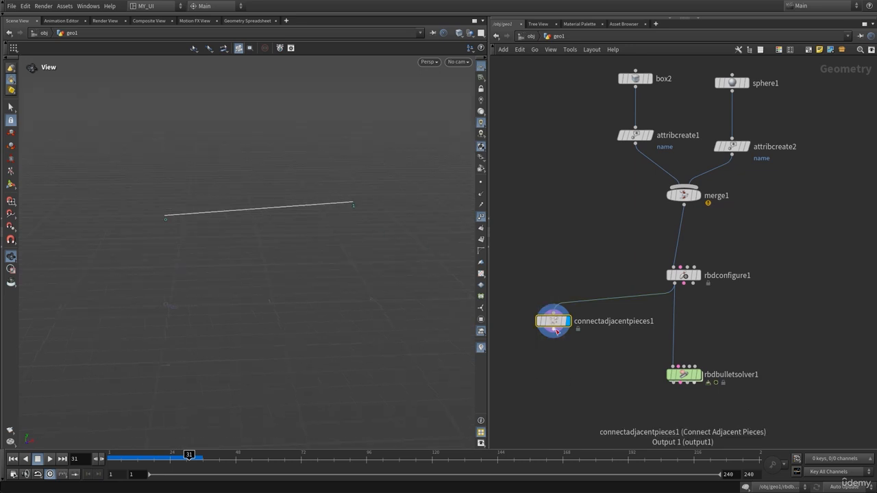
Step: Examine the point name attributes of connectadjacentpieces1 in the Geometry Spreadsheet and return to the scene view
click(552, 322)
click(260, 21)
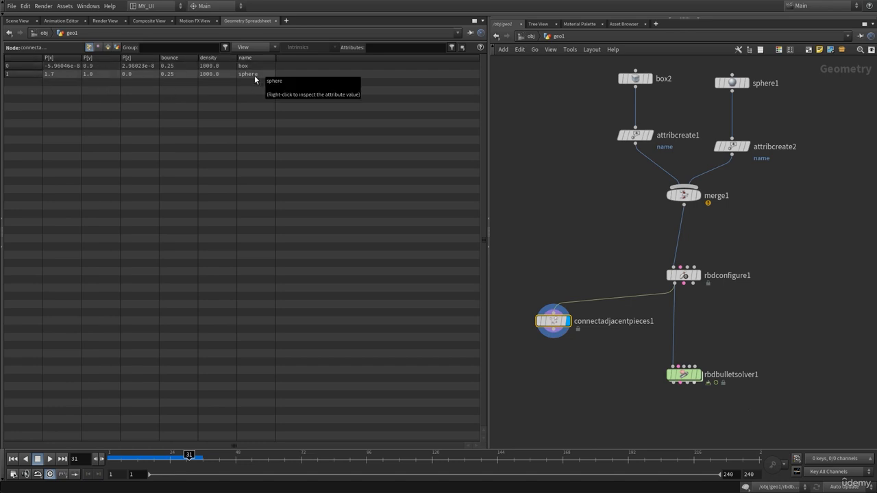
click(23, 23)
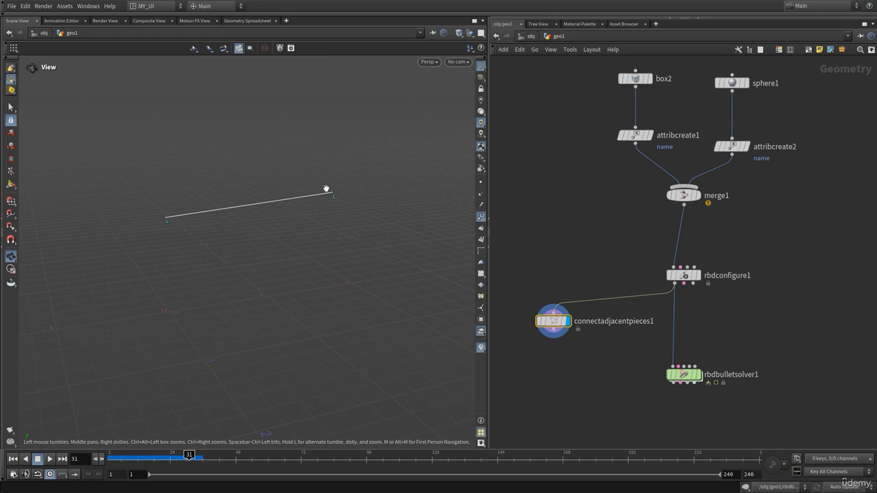
Step: Turn off the point number display for the connecting line in the viewport
click(482, 219)
middle_drag(617, 344, 626, 308)
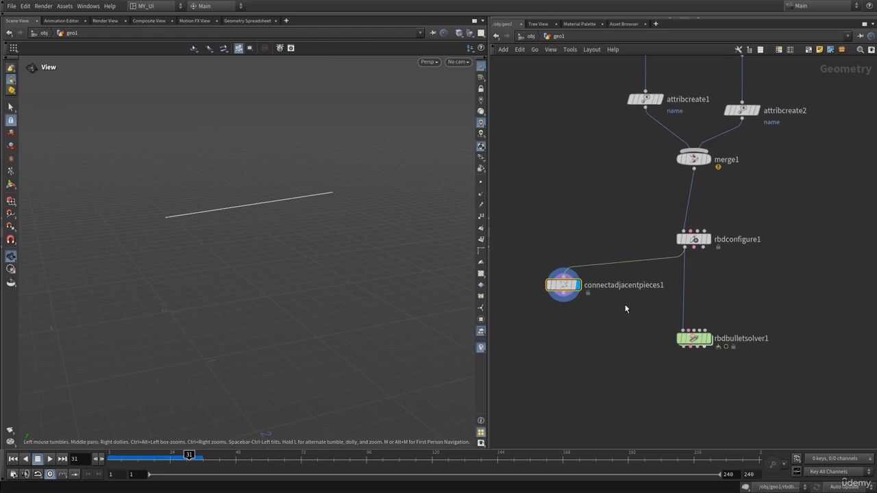
drag(252, 219, 244, 220)
Step: Add an RBD Constraint Properties node below connectadjacentpieces1
middle_drag(609, 347, 621, 325)
key(Tab)
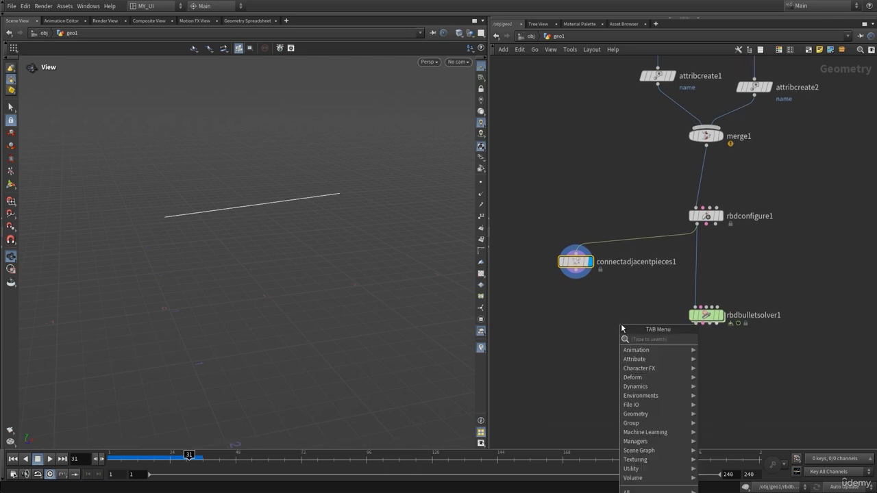
text(rbd)
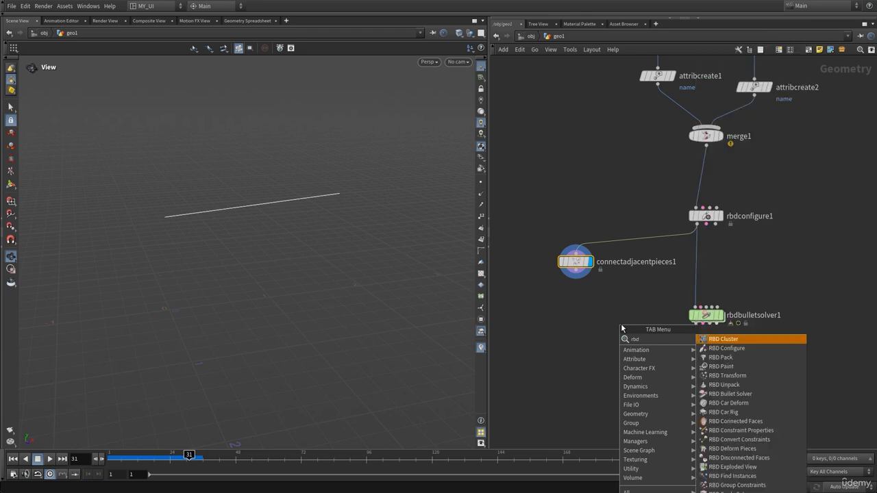
text(co)
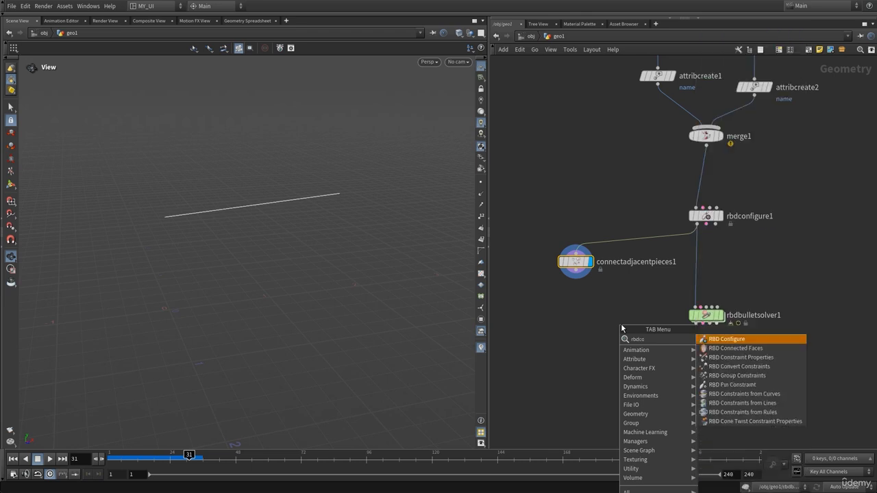
text(ns)
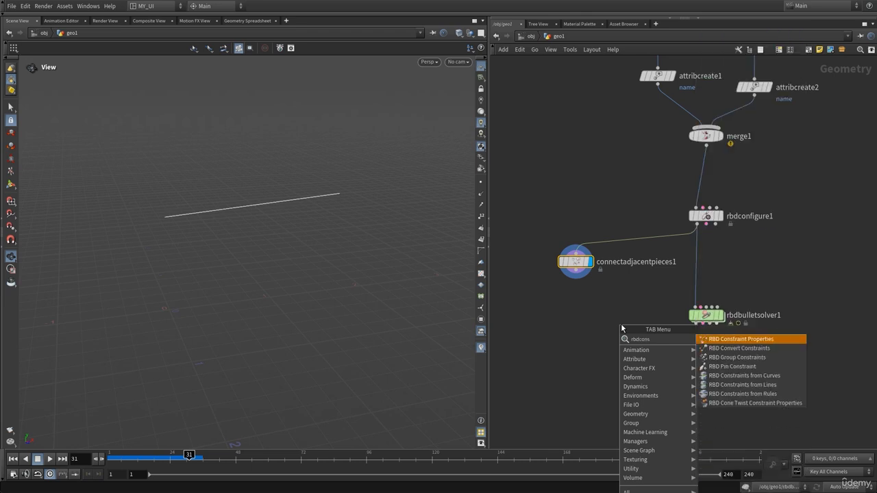
click(739, 341)
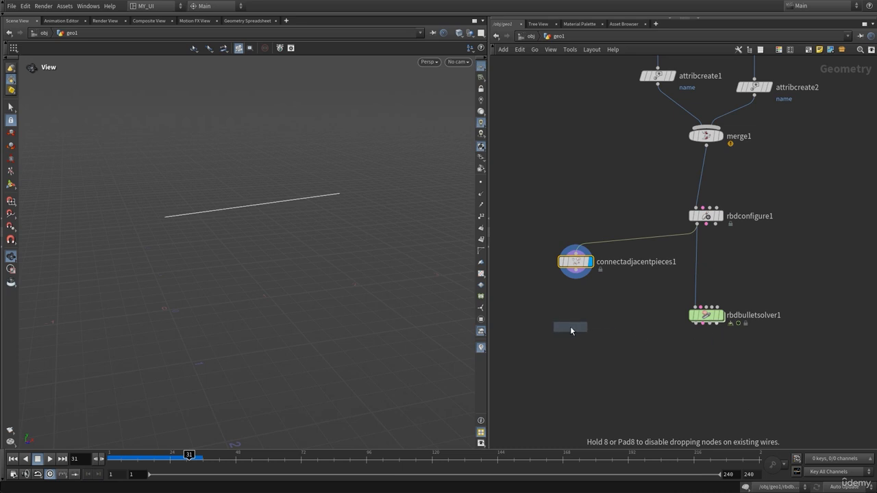
click(585, 344)
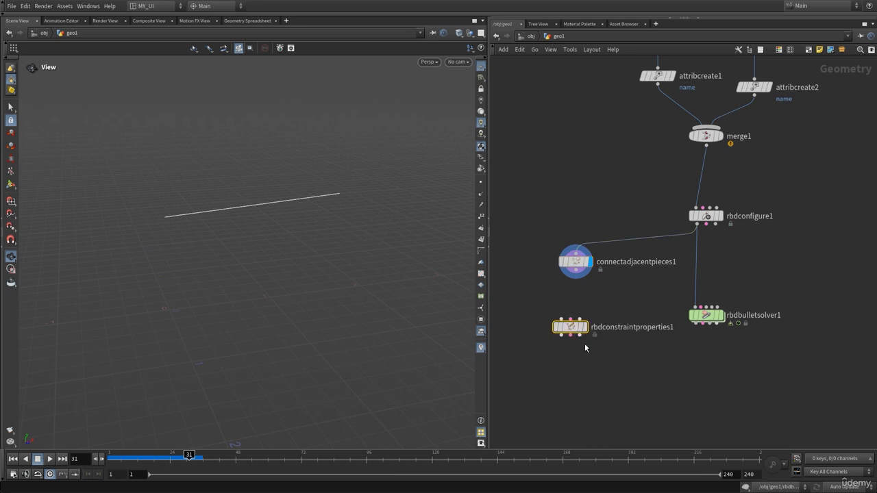
Step: Wire connectadjacentpieces1 into the Constraint Geometry input of rbdconstraintproperties1, align it underneath and display its result
click(712, 218)
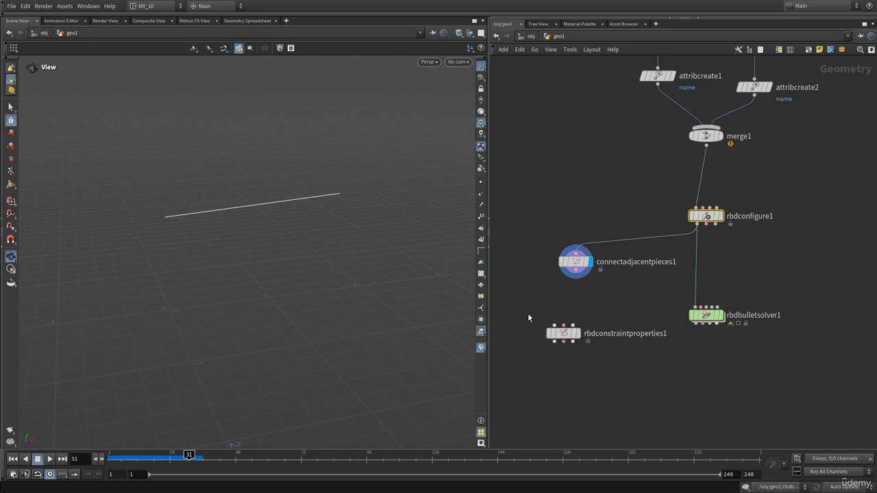
drag(562, 336, 556, 342)
click(575, 277)
click(561, 322)
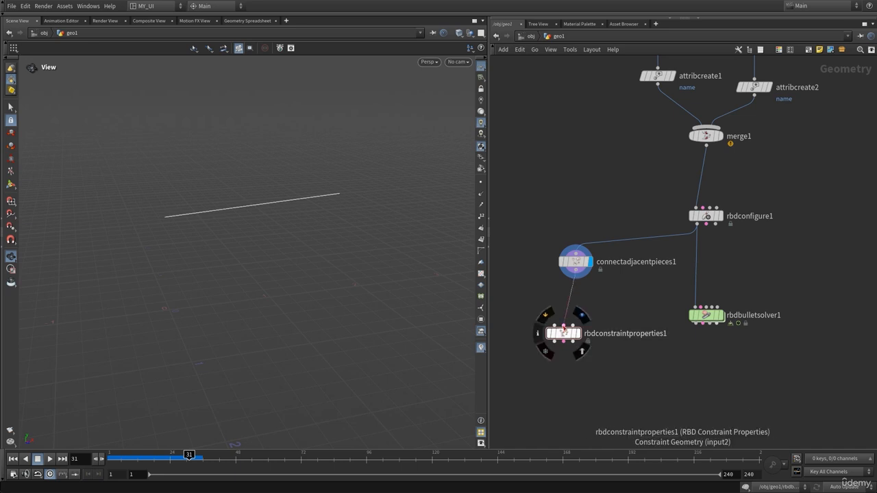
drag(562, 335, 575, 318)
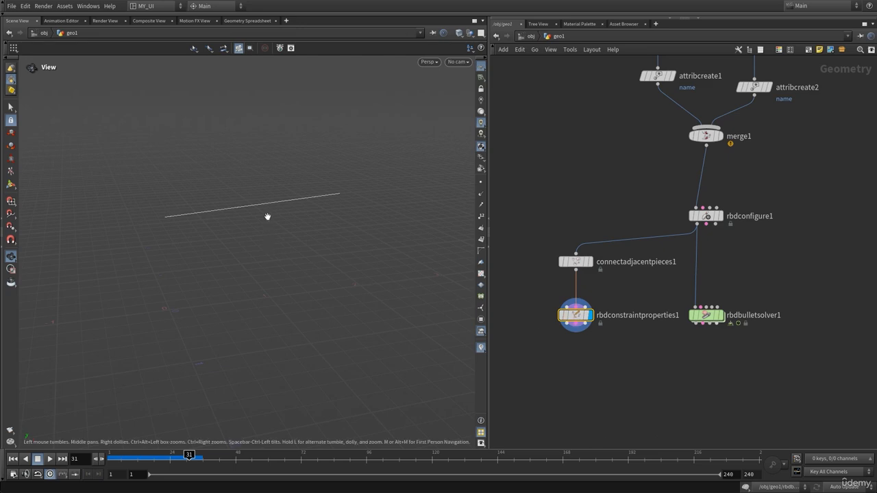
Step: Review the Constraint Type, Constraint Name and Glue settings of rbdconstraintproperties1
mouse_move(576, 320)
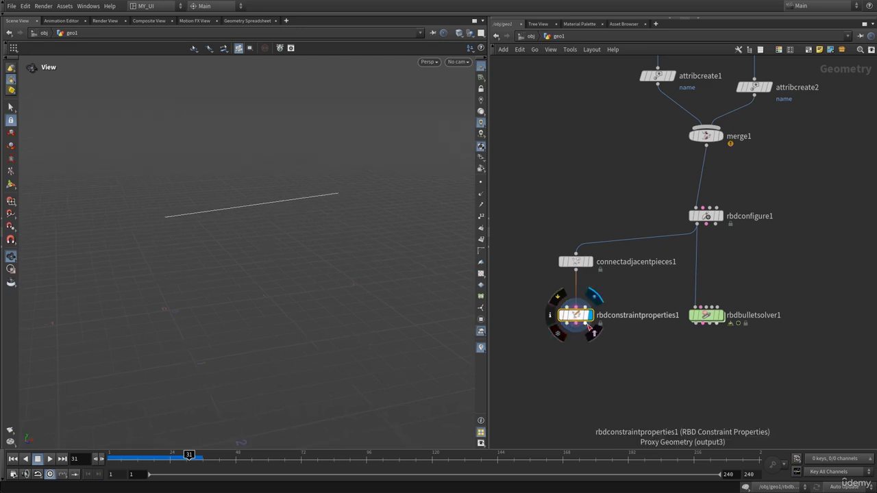
key(p)
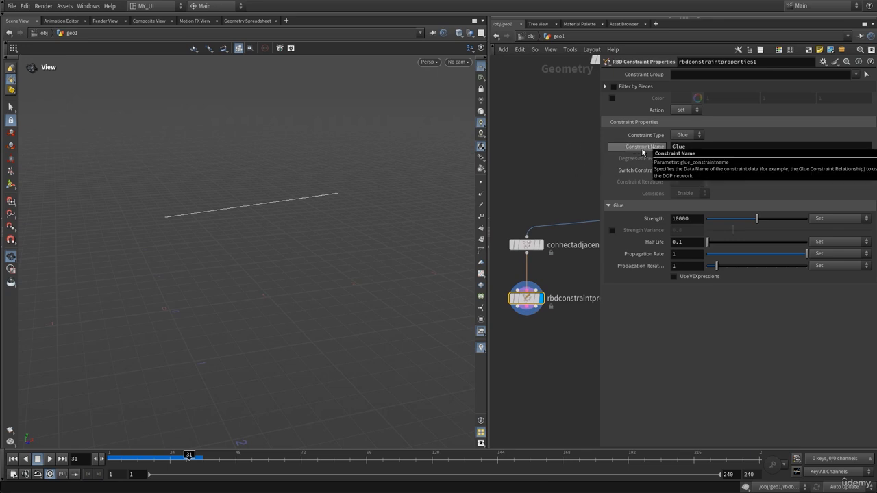
click(688, 147)
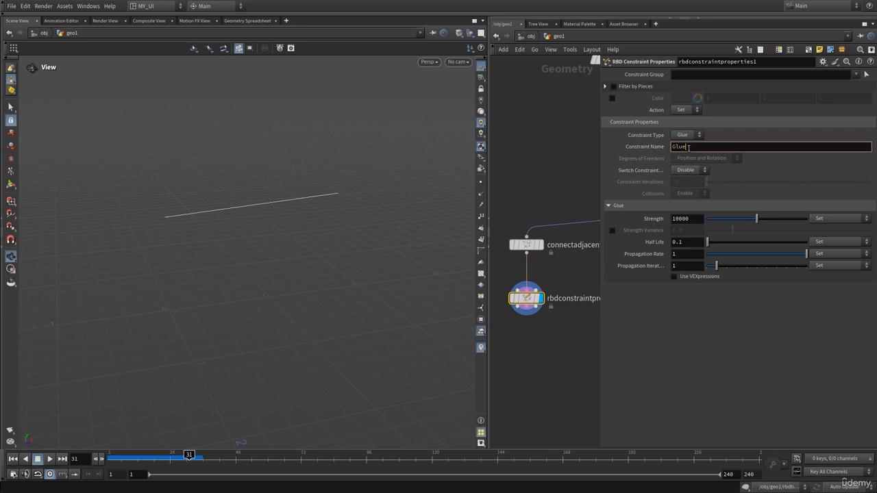
key(Return)
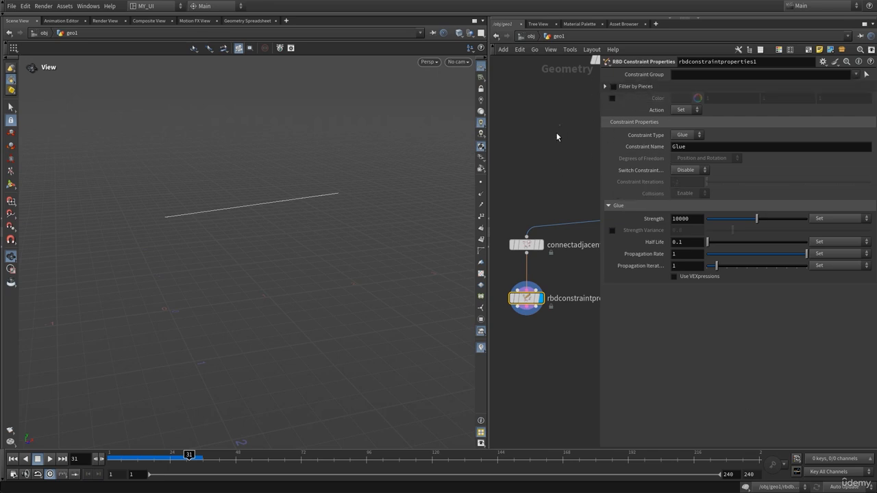
key(p)
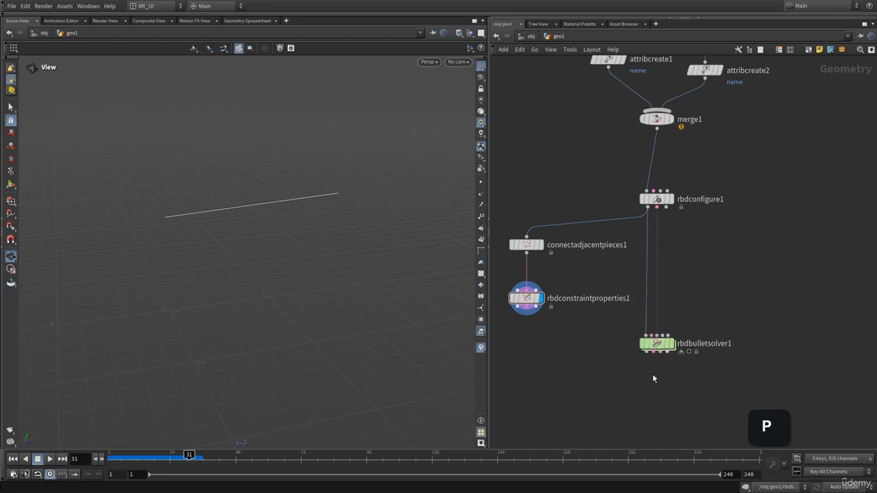
Step: Rearrange the solver and constraint nodes and wire rbdconstraintproperties1's second output into rbdbulletsolver1's Constraint Geometry input
drag(656, 343, 652, 375)
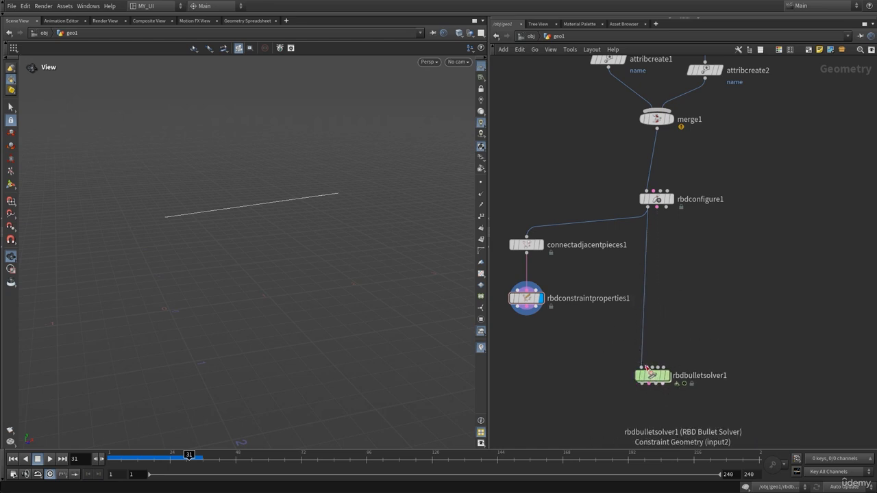
drag(541, 206, 510, 328)
drag(521, 298, 720, 315)
middle_drag(699, 347, 663, 269)
scroll(657, 315, up, 3)
click(650, 321)
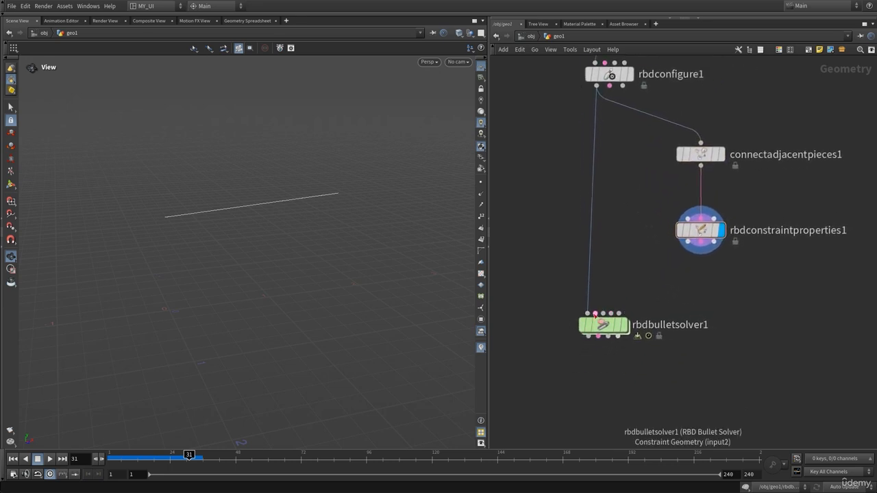
click(595, 313)
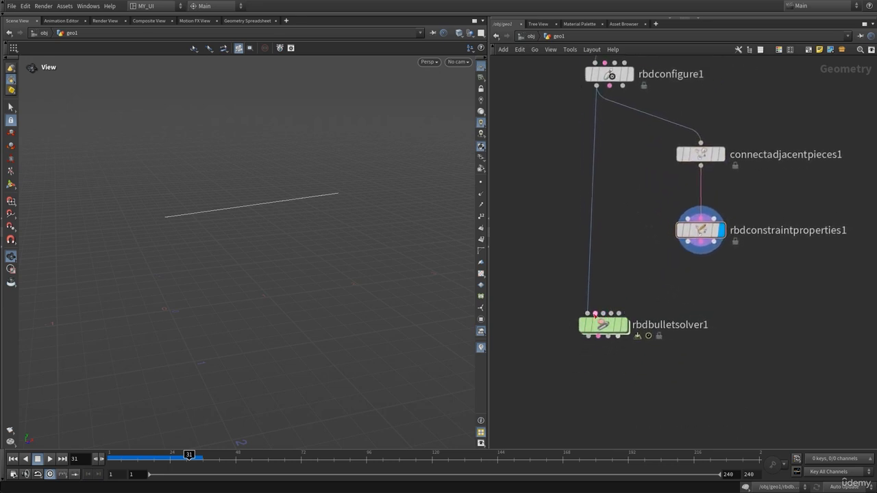
click(700, 242)
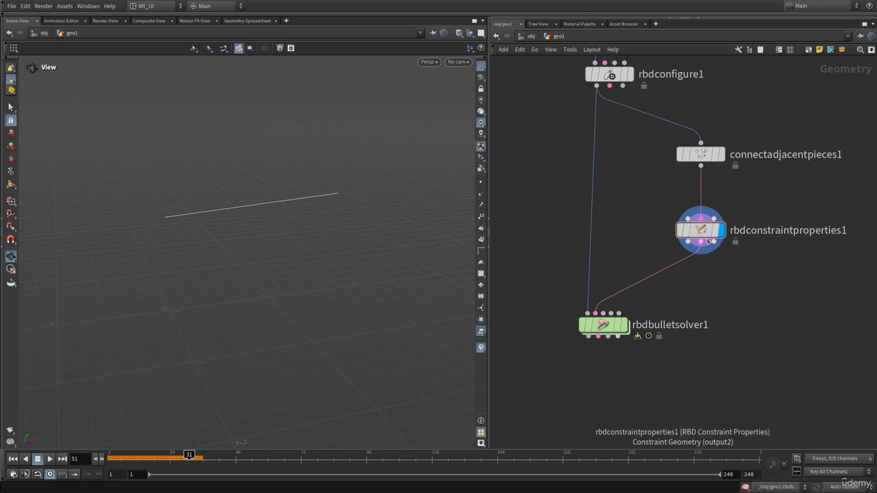
drag(703, 246, 692, 248)
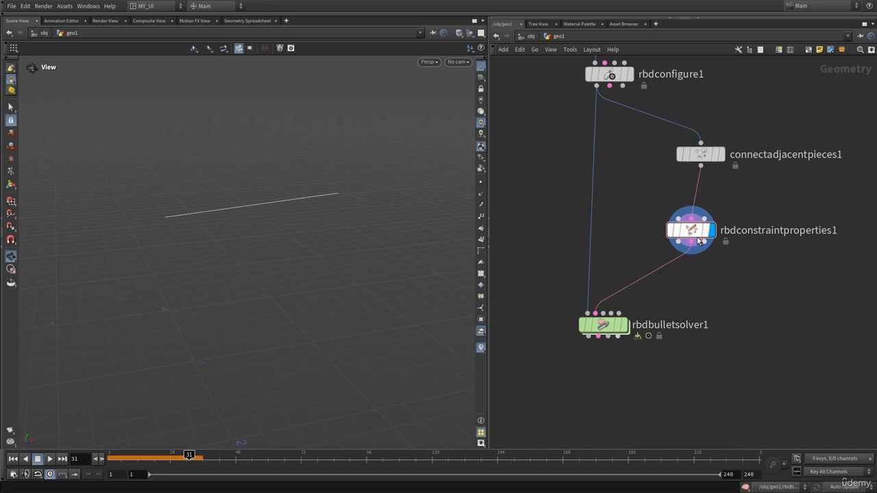
Step: Review the Glue constraint parameters of rbdconstraintproperties1 and the collision parameters of rbdbulletsolver1
mouse_move(688, 233)
key(p)
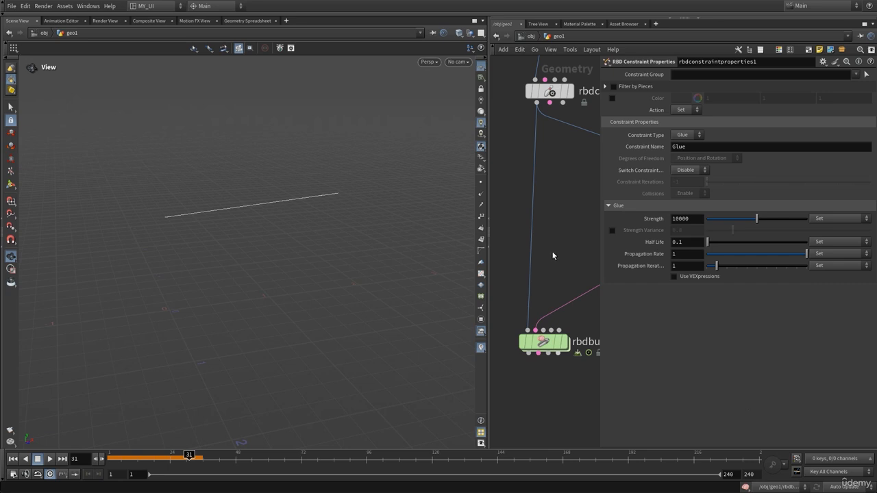
click(541, 345)
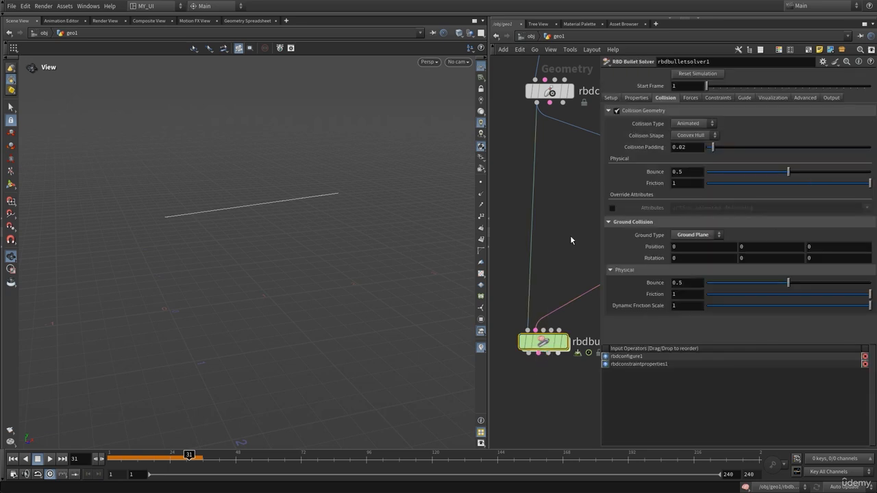
key(p)
Step: Display merge1 to view the box and sphere together
middle_drag(595, 171, 603, 245)
middle_drag(611, 153, 634, 241)
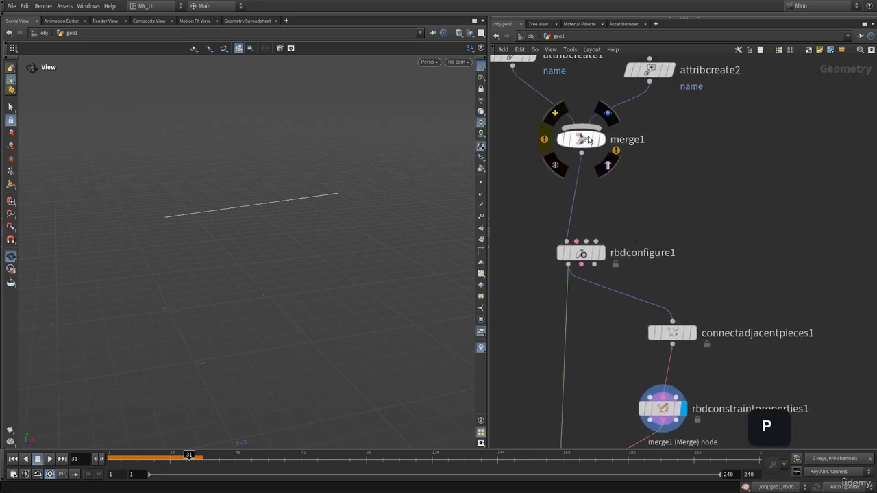
click(601, 139)
drag(250, 216, 309, 258)
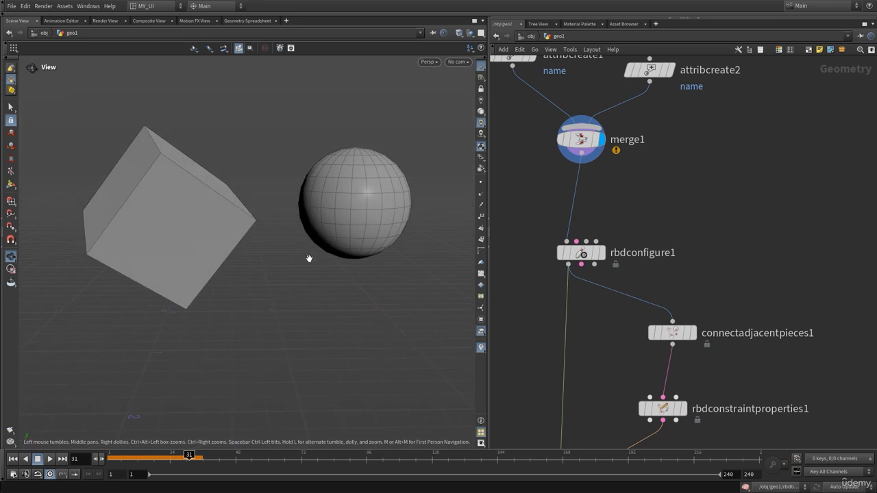
Step: Display rbdconstraintproperties1's constraint line again and open the parameters of rbdbulletsolver1
middle_drag(786, 378, 784, 259)
click(686, 263)
key(p)
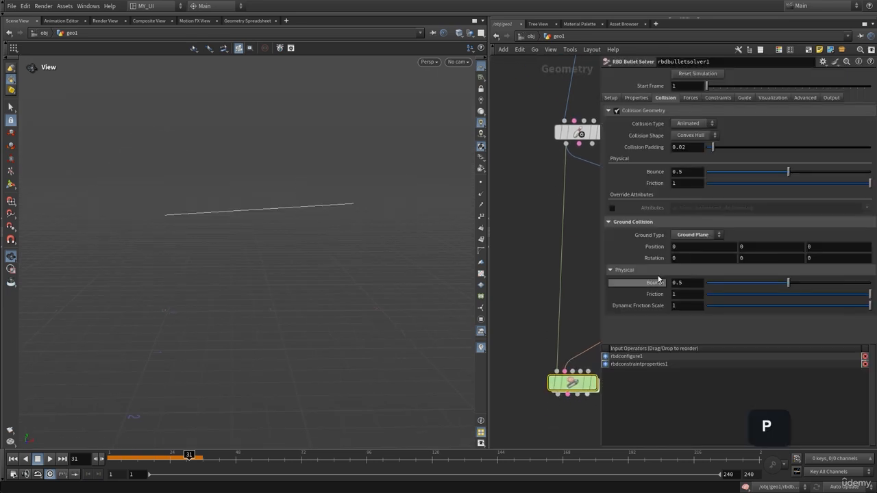
Step: Try the Soft constraint type on rbdconstraintproperties1
key(p)
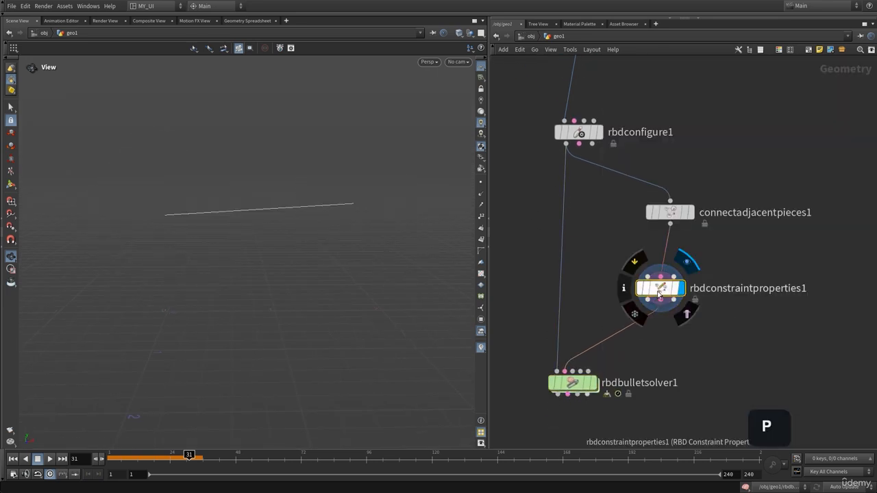
click(660, 285)
key(p)
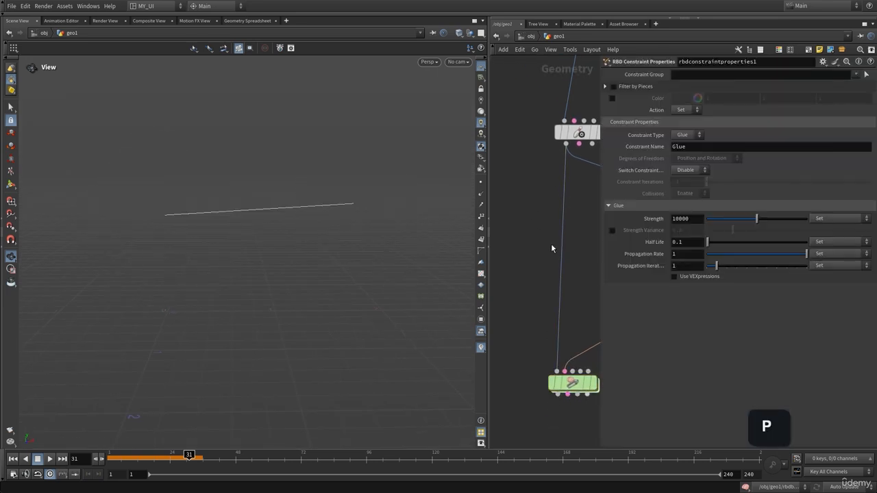
click(680, 135)
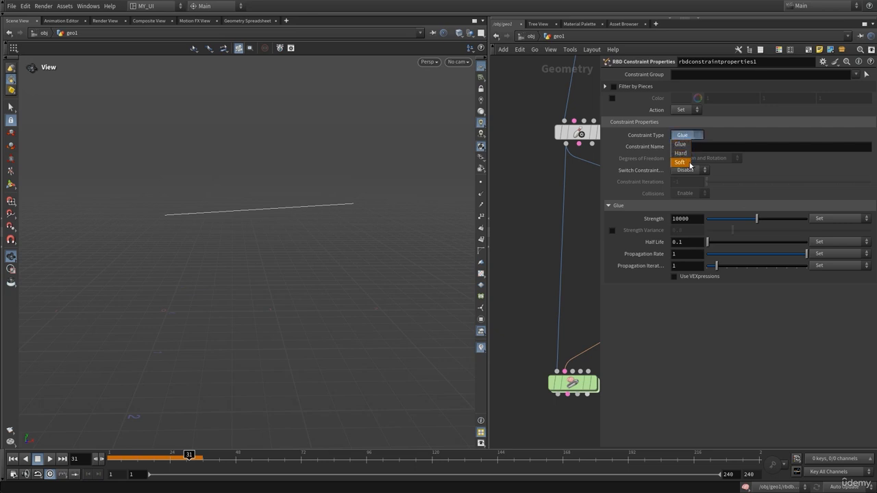
click(680, 164)
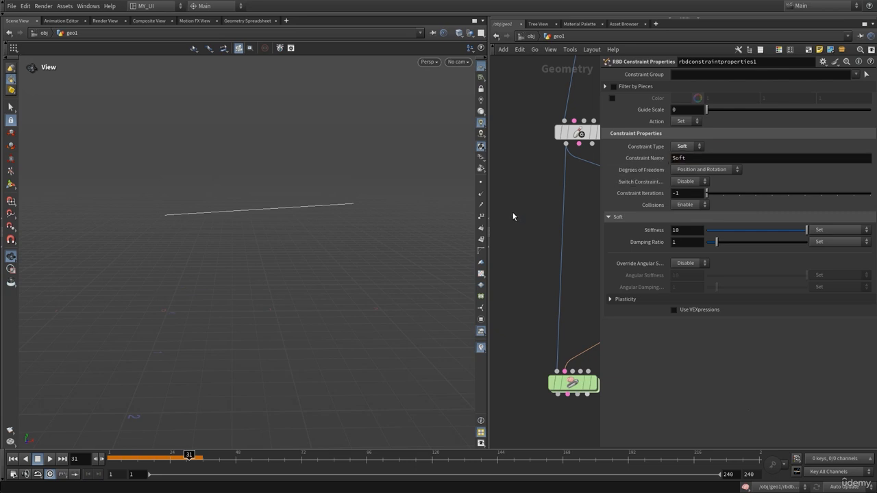
key(p)
Step: Lower the Glue Strength of rbdconstraintproperties1 to 7397
drag(525, 351, 573, 388)
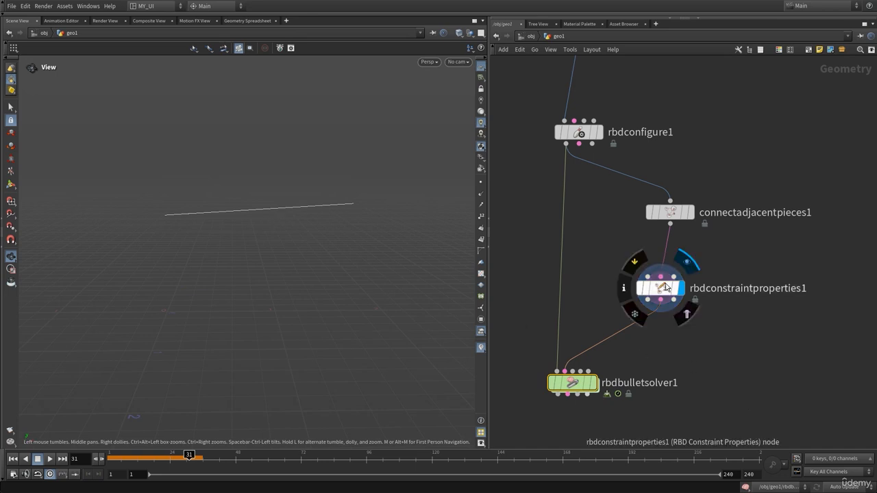
key(p)
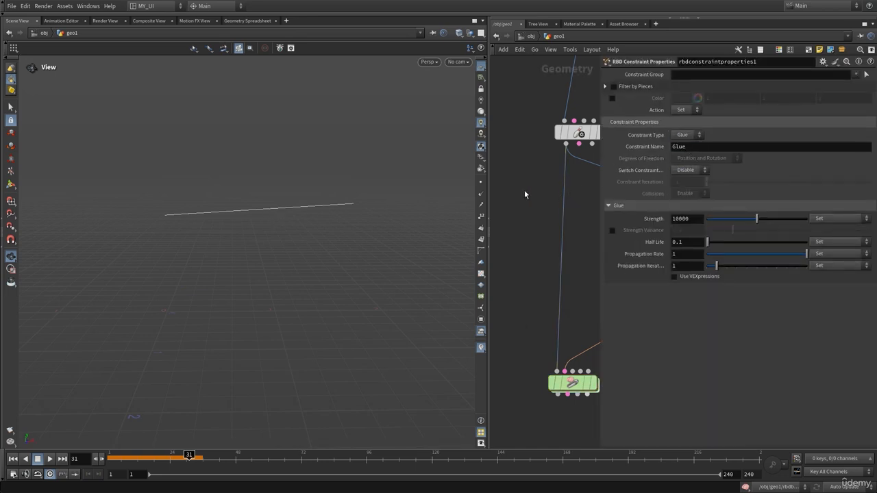
click(699, 219)
key(p)
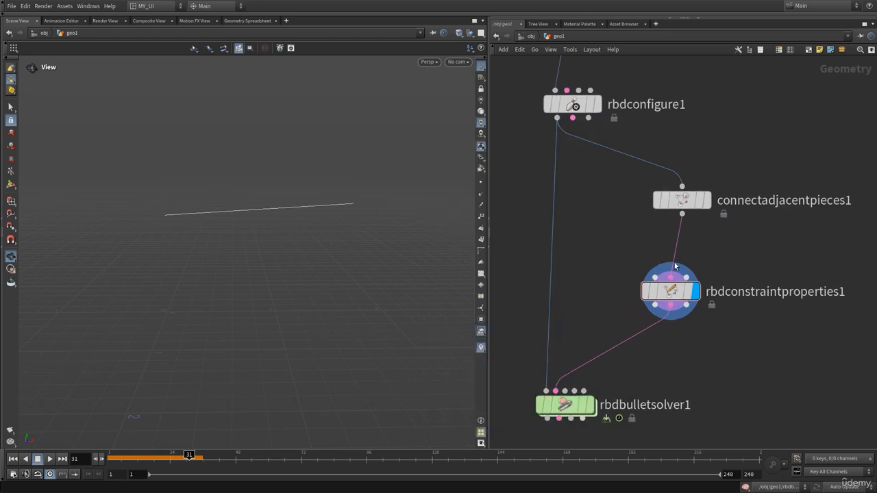
key(p)
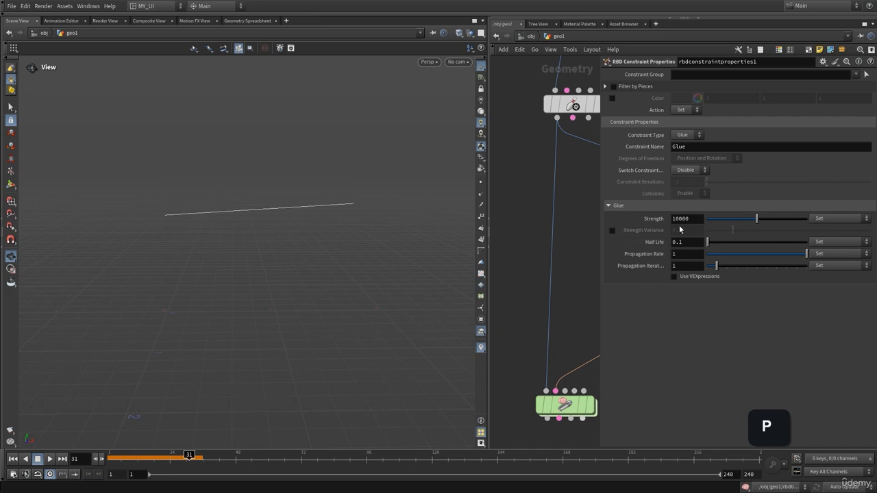
drag(753, 224, 736, 237)
key(p)
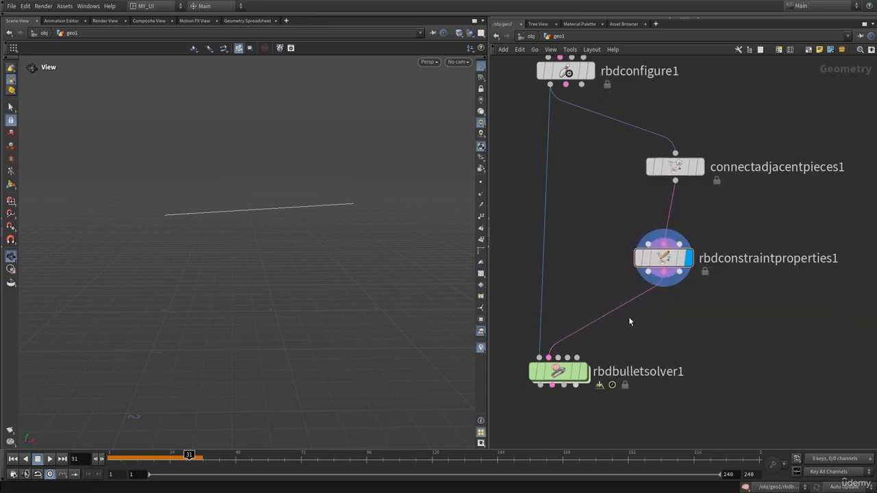
Step: Select rbdconstraintproperties1 and turn on point markers in the viewport to inspect the constraint line
click(656, 261)
right_drag(264, 215, 341, 217)
click(480, 182)
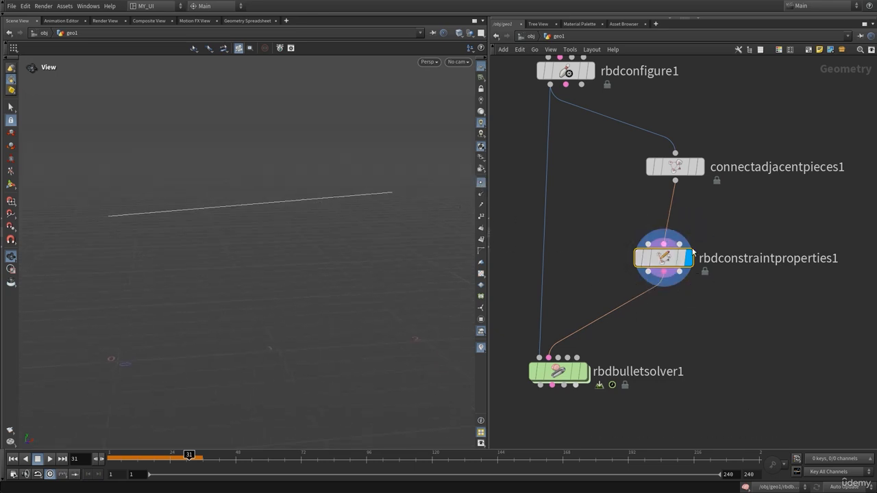
Step: Add a Null node, wire rbdconstraintproperties1's second output into it, and display the null
key(Tab)
text(nul)
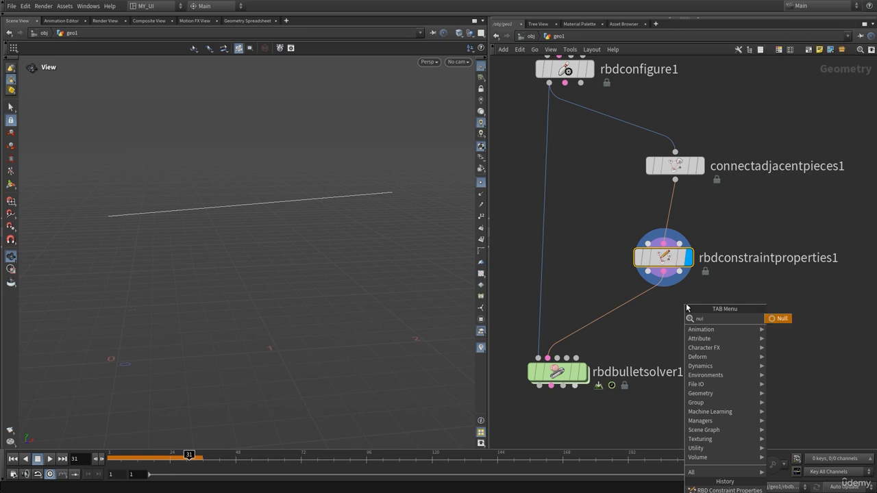
key(Return)
click(681, 371)
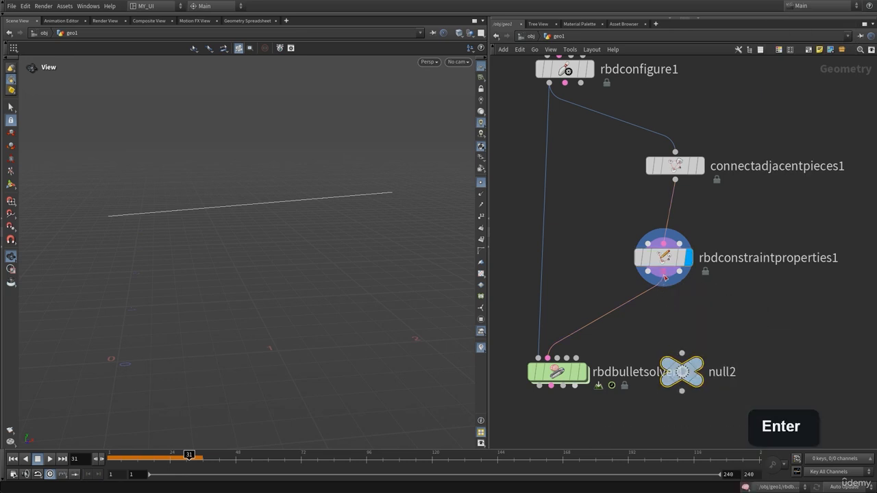
drag(664, 275, 705, 363)
mouse_move(686, 368)
click(713, 347)
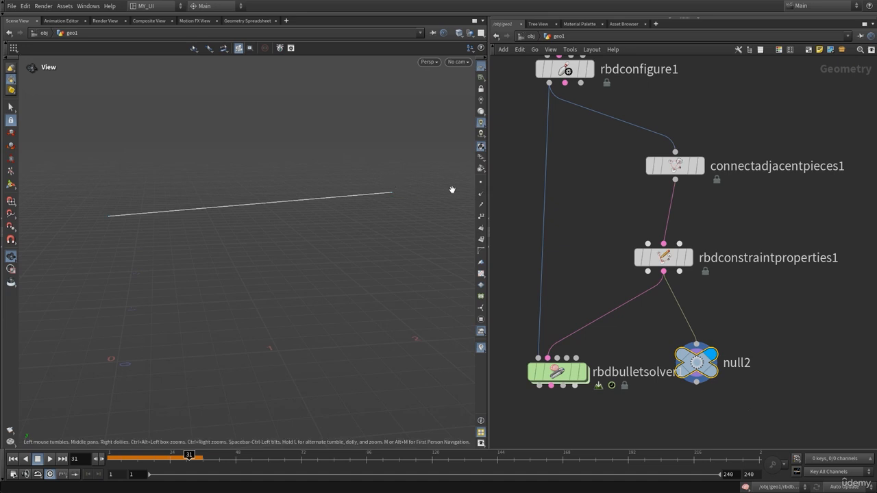
Step: Turn on point numbers in the viewport and display attribcreate1 to compare the box with the constraint line
click(481, 218)
mouse_move(203, 221)
mouse_down()
mouse_move(194, 235)
mouse_move(162, 221)
mouse_move(204, 221)
mouse_up()
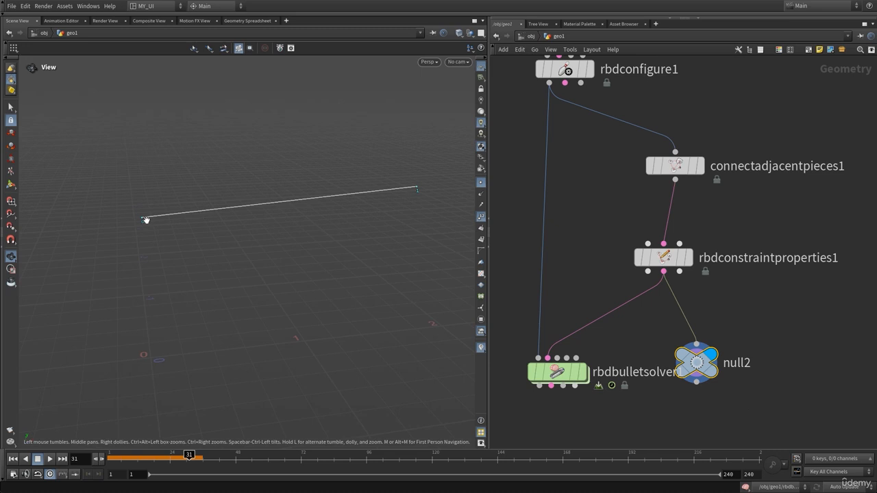
middle_drag(596, 165, 652, 359)
middle_drag(561, 188, 594, 291)
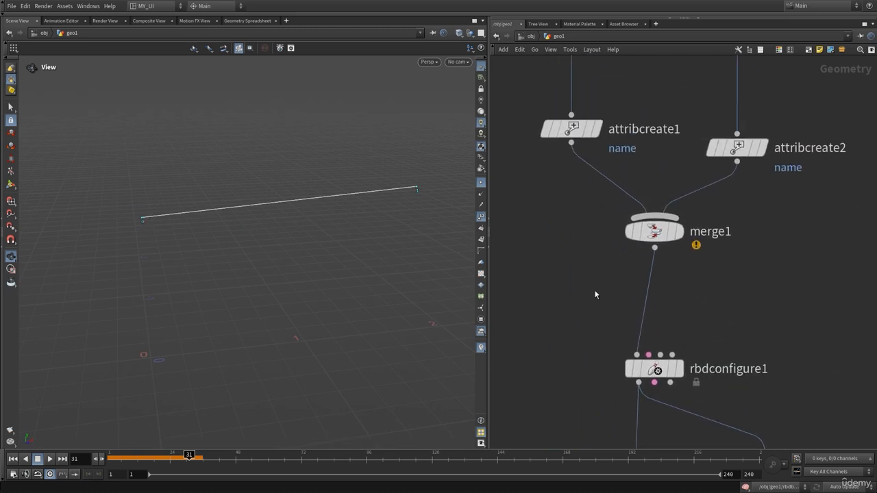
scroll(594, 292, down, 3)
middle_drag(549, 257, 561, 309)
click(590, 182)
mouse_move(589, 233)
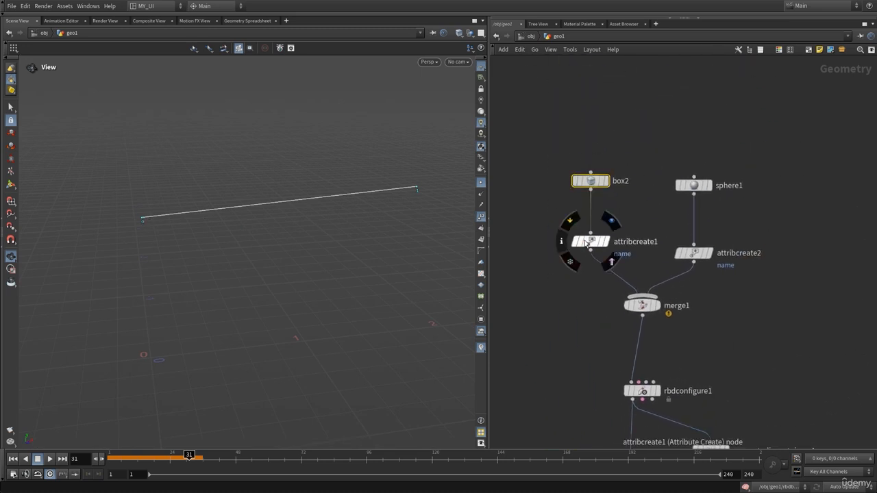
click(611, 222)
Step: Display attribcreate2 to examine the named sphere and its point numbers
middle_drag(657, 383, 627, 220)
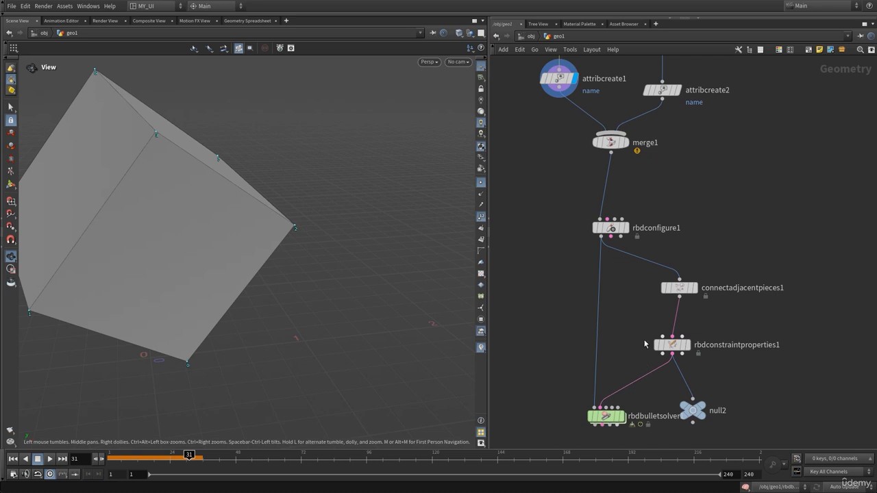
middle_drag(724, 259, 718, 356)
mouse_move(710, 315)
middle_down()
mouse_move(711, 227)
mouse_move(698, 325)
middle_up()
drag(705, 160, 652, 209)
mouse_move(652, 192)
click(668, 171)
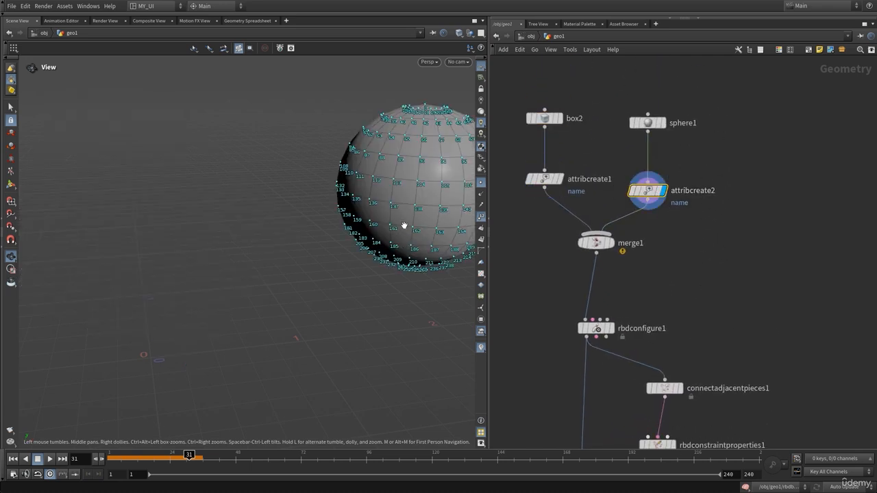
Step: Display null2's constraint line again and check the Glue parameters of rbdconstraintproperties1
middle_drag(512, 295, 516, 113)
mouse_move(682, 327)
click(702, 309)
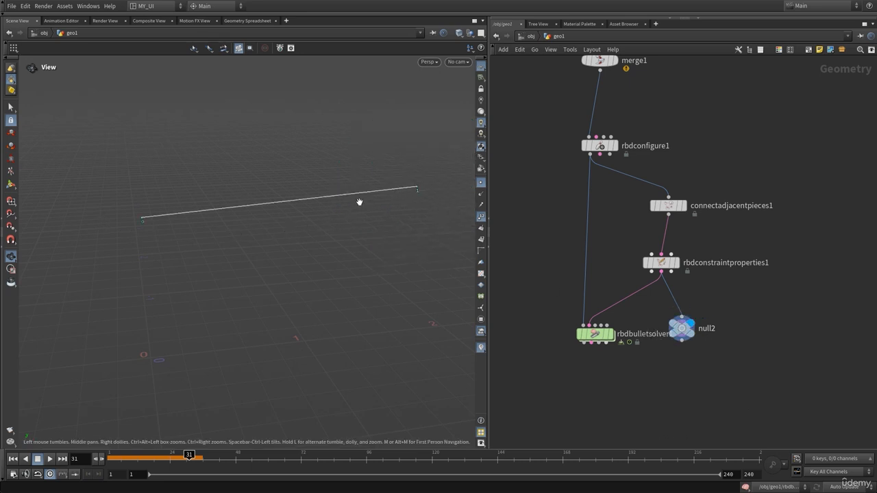
key(p)
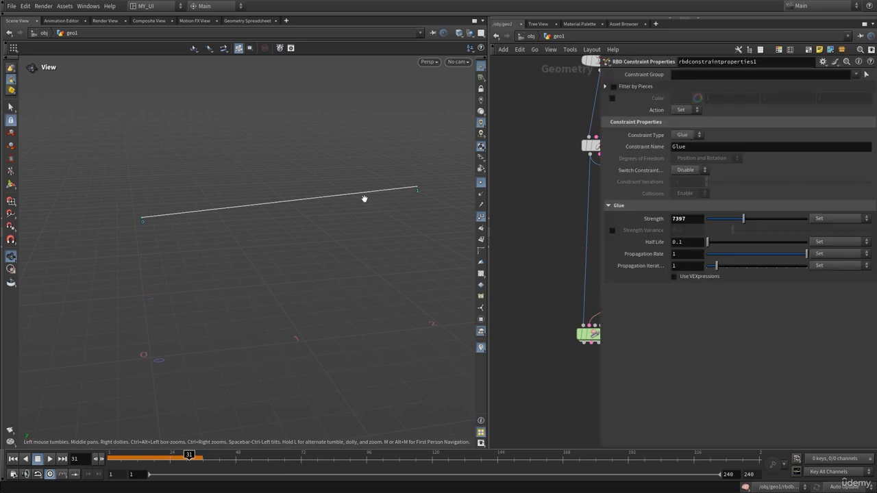
key(p)
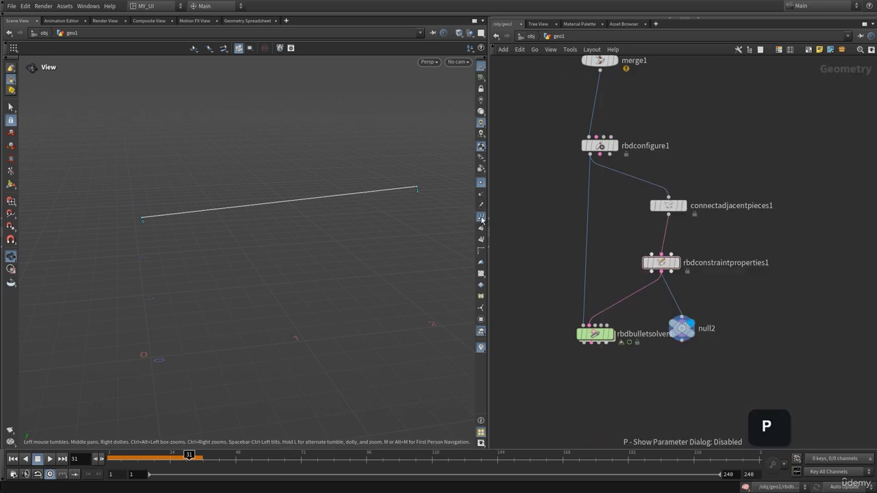
Step: Turn off the point markers and point numbers in the viewport and display rbdbulletsolver1
click(481, 184)
middle_drag(651, 360, 662, 349)
mouse_move(622, 328)
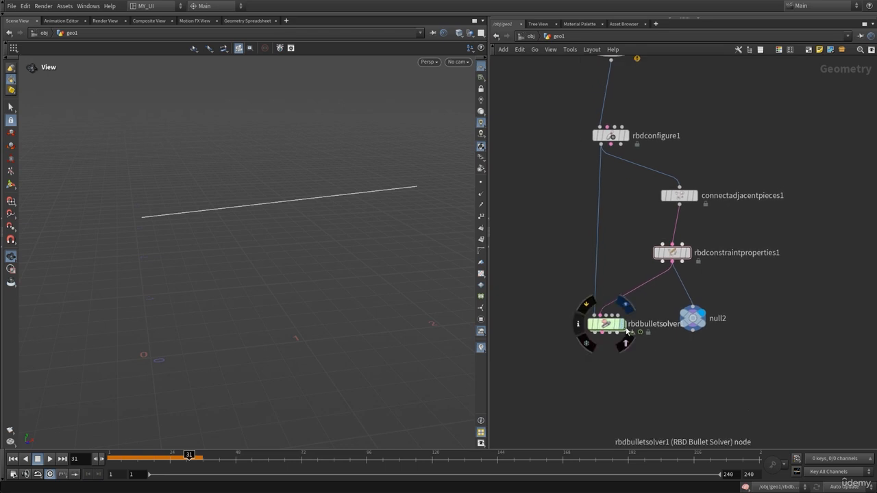
click(627, 310)
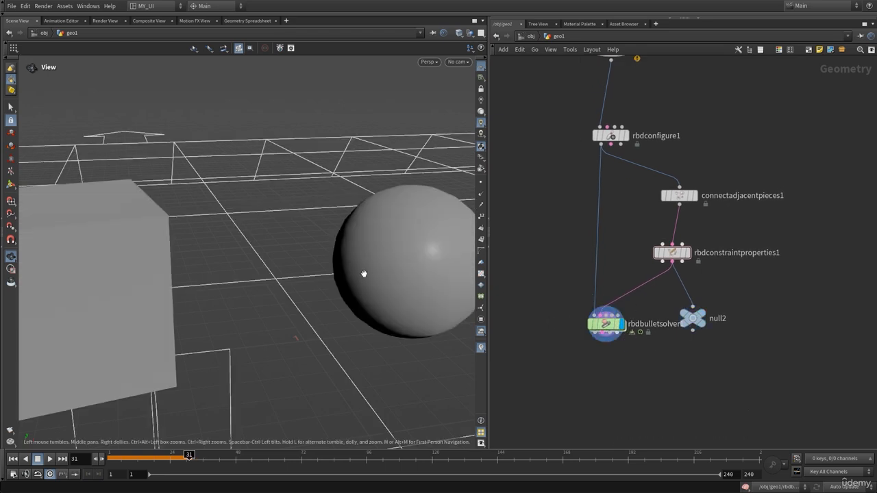
Step: Return the timeline to frame 1 and examine the constraint line between the box and the sphere
right_drag(363, 274, 287, 282)
drag(307, 280, 286, 282)
drag(355, 277, 357, 271)
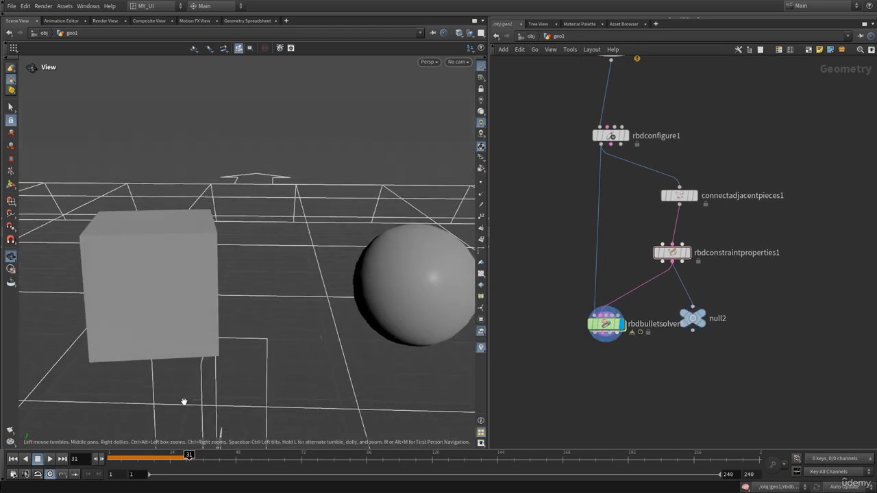
drag(309, 347, 288, 236)
key(ctrl+Up)
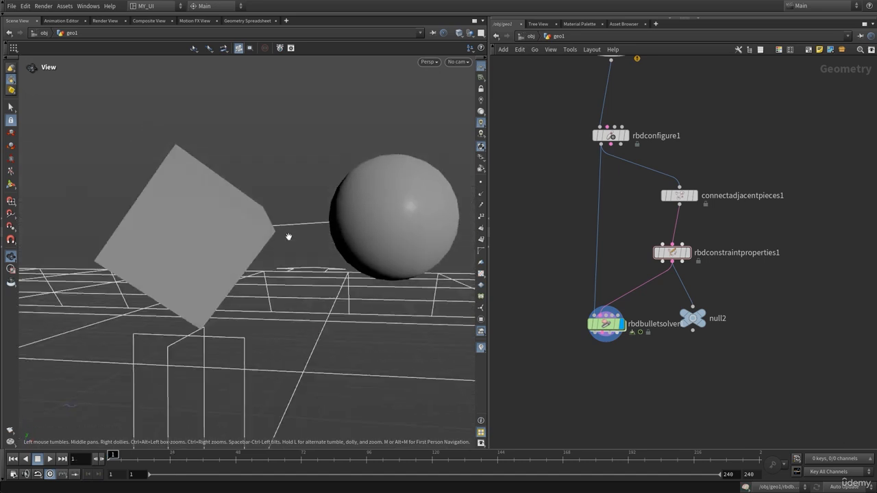
right_drag(288, 237, 427, 244)
drag(386, 246, 390, 241)
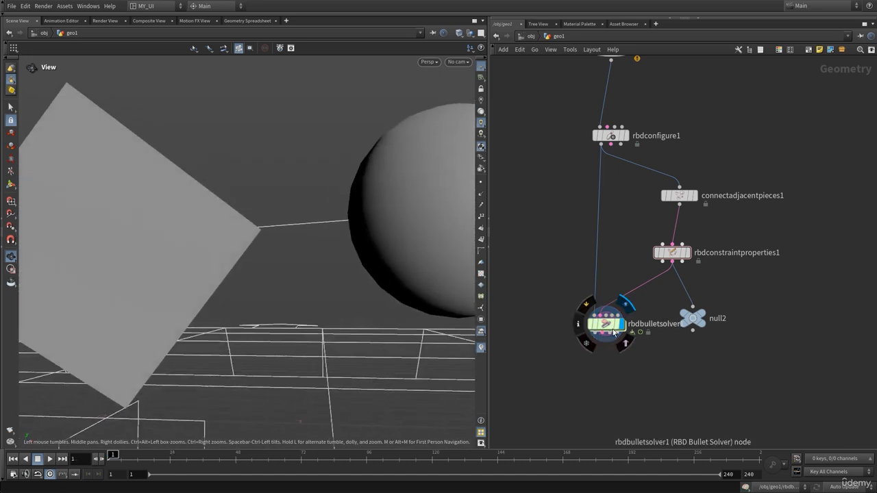
Step: Move rbdbulletsolver1 lower in the network, clear of null2, and select it
drag(614, 333, 612, 359)
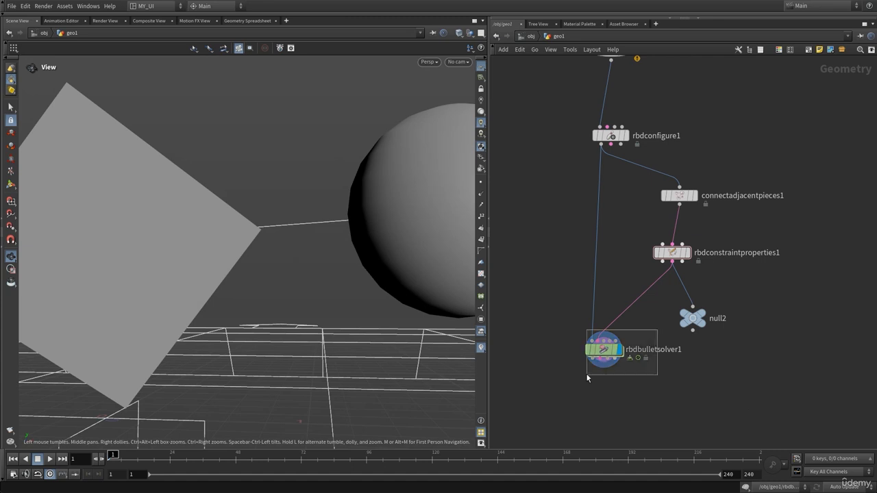
click(600, 351)
drag(294, 249, 296, 264)
drag(353, 206, 350, 153)
drag(325, 239, 370, 240)
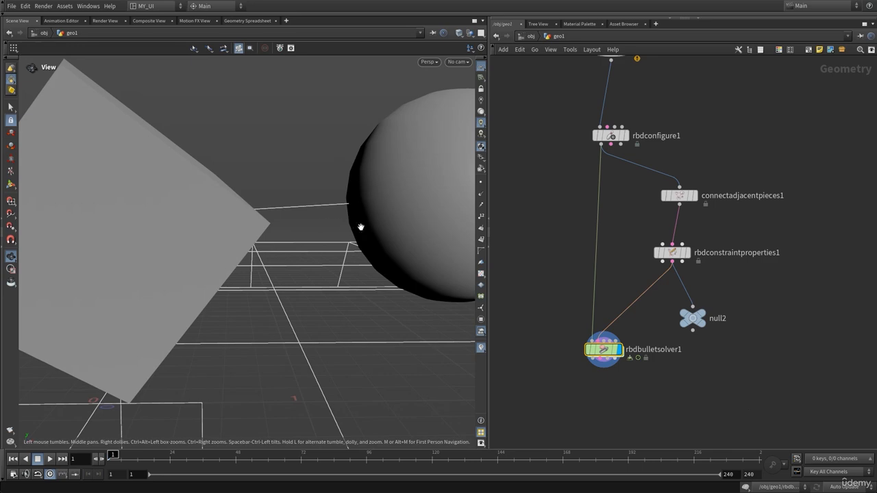
right_drag(361, 227, 92, 251)
drag(301, 246, 281, 275)
Step: Play the glued box-and-sphere simulation several times from frame 1, rewinding to the first frame after each viewing
key(Up)
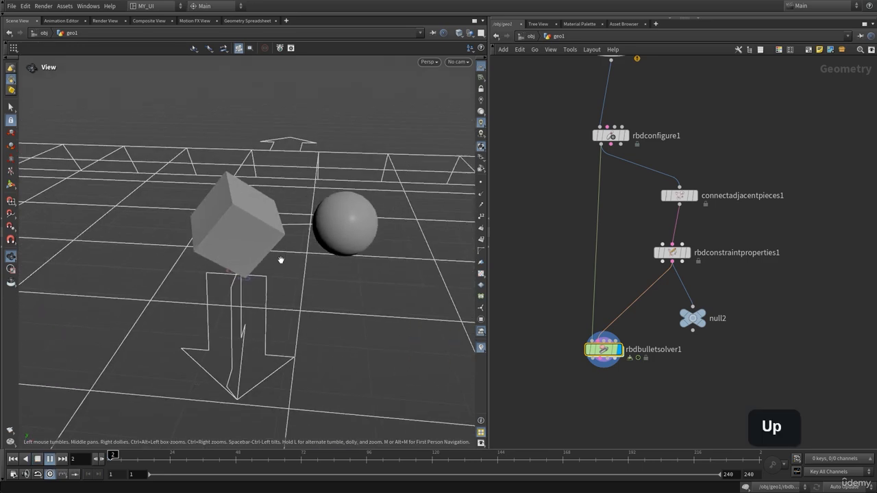
key(Up)
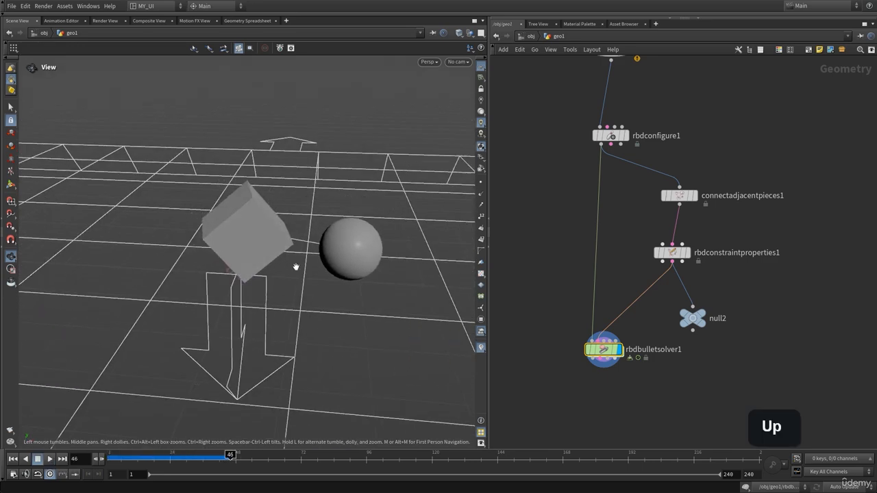
drag(295, 267, 325, 245)
key(ctrl+Up)
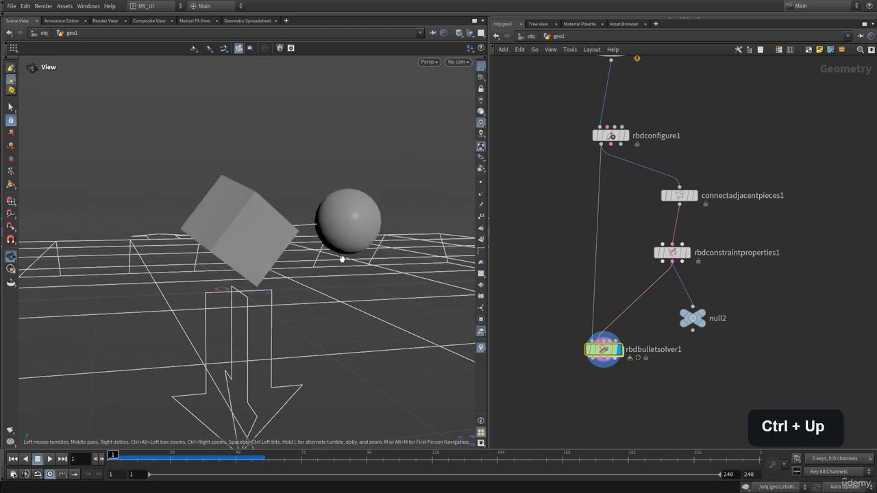
key(Up)
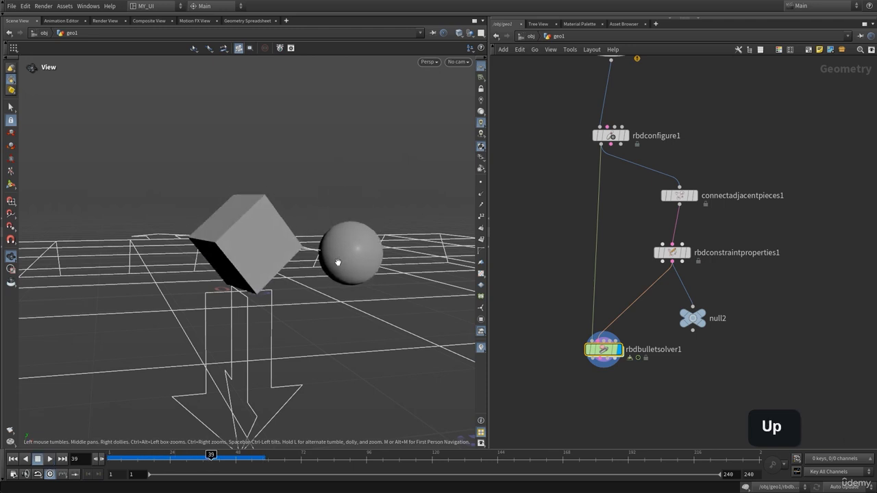
key(ctrl+Up)
drag(338, 262, 358, 240)
key(Up)
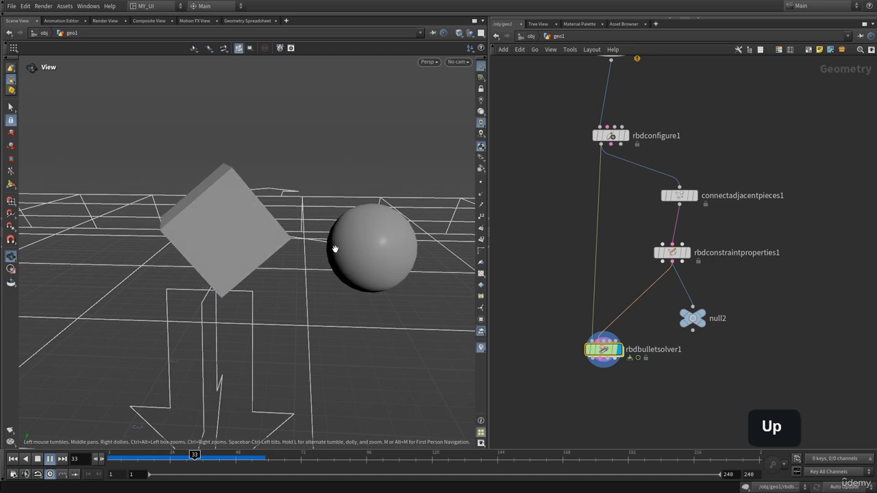
key(ctrl+Up)
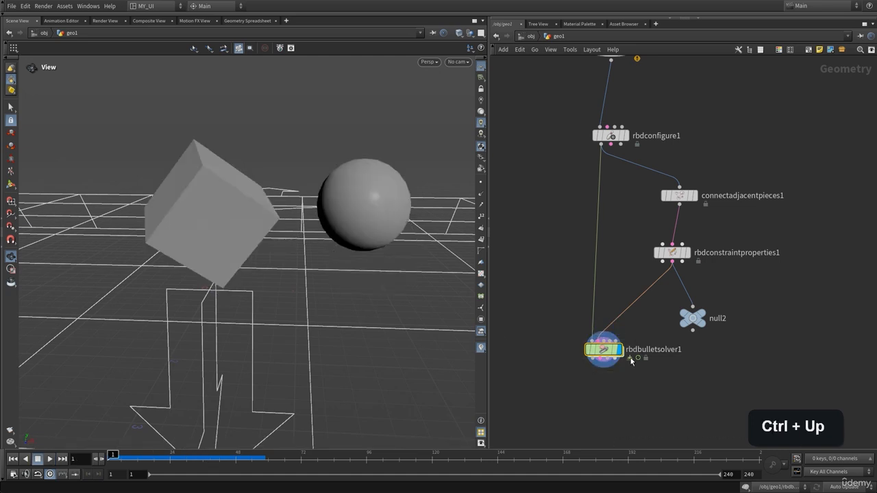
key(p)
Step: Set the glue Strength of rbdconstraintproperties1 to 1 and play the box-and-sphere simulation twice, rewinding to frame 1
key(p)
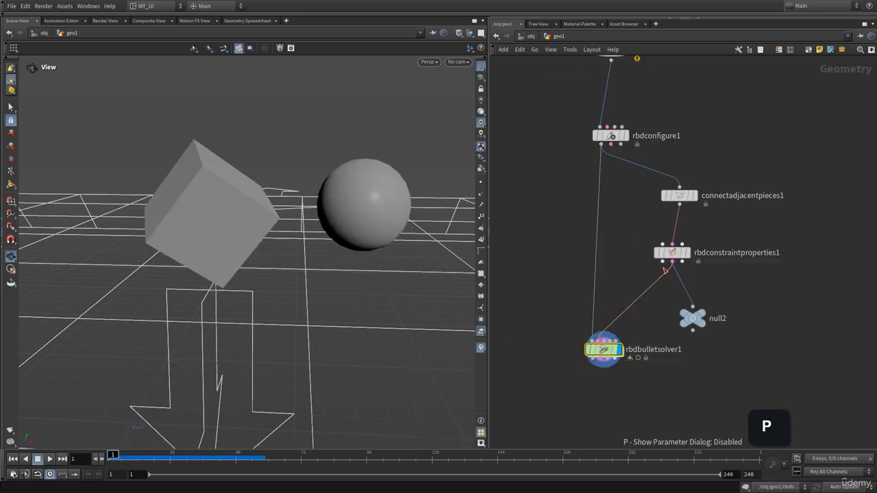
key(p)
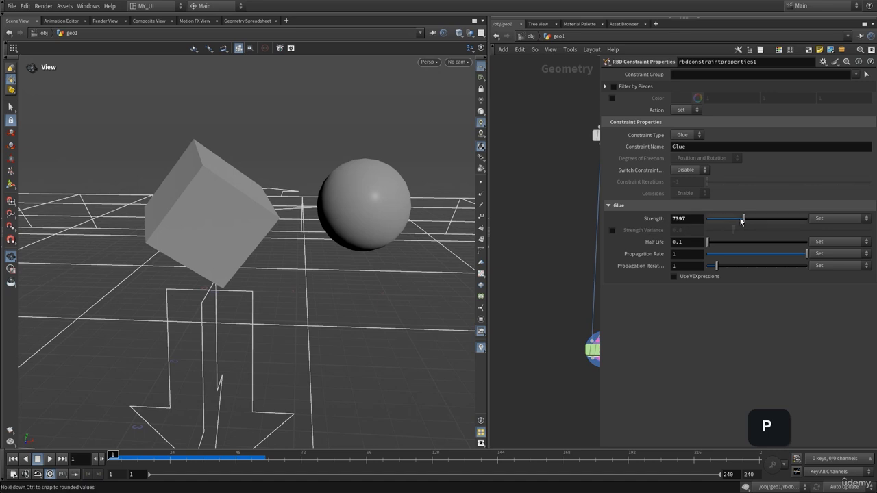
drag(742, 220, 708, 223)
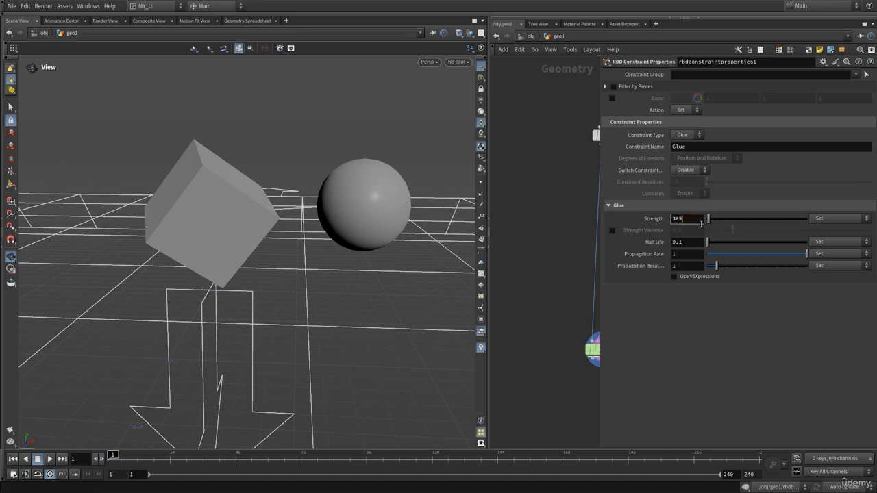
text(1)
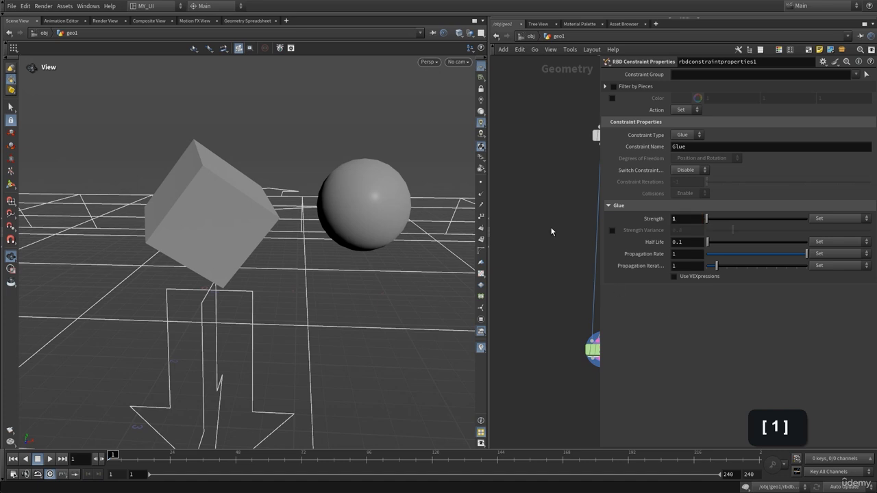
key(Up)
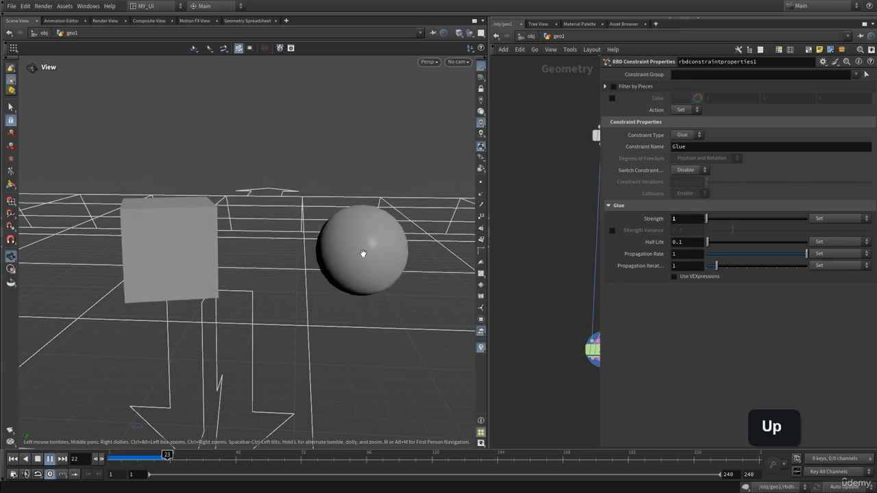
drag(351, 260, 342, 264)
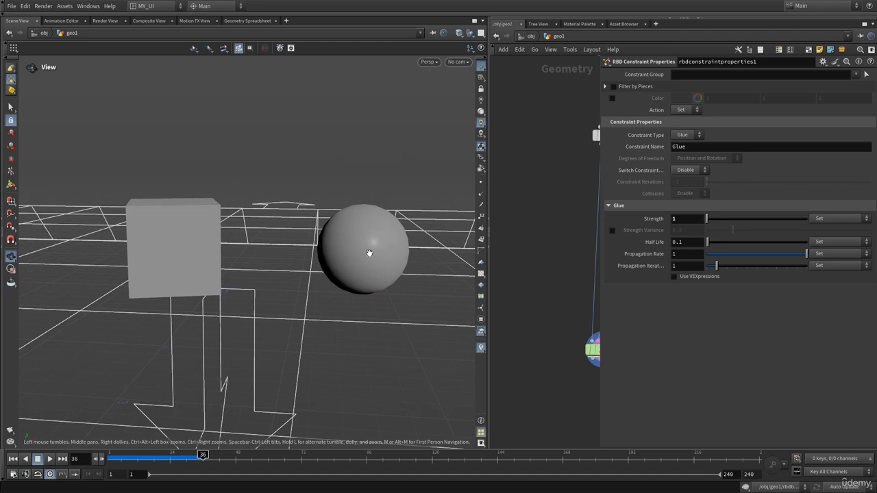
drag(344, 254, 348, 252)
key(ctrl+Up)
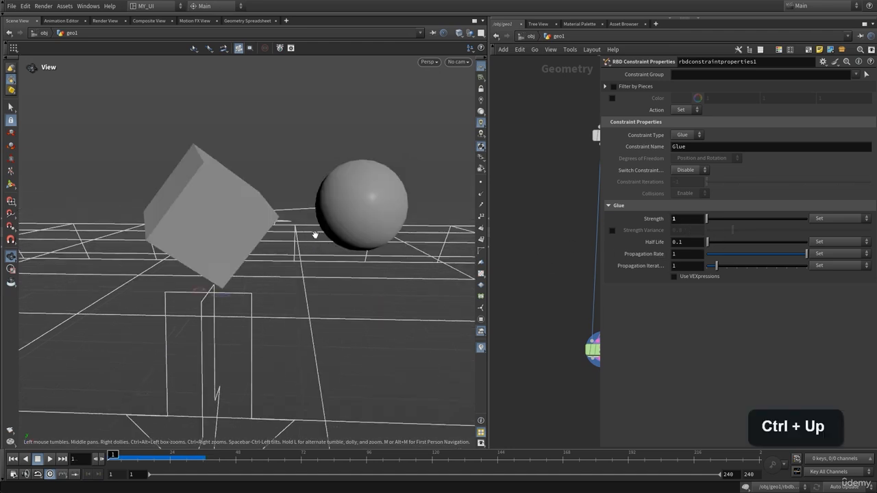
key(Up)
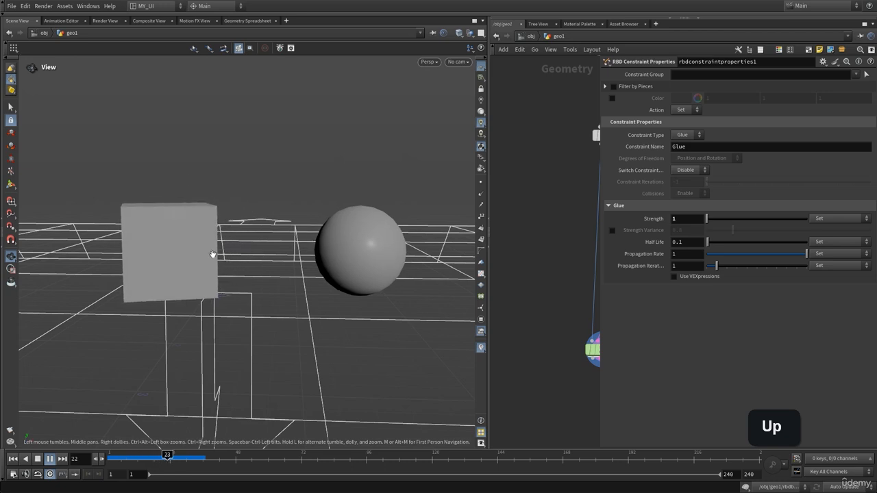
key(ctrl+Up)
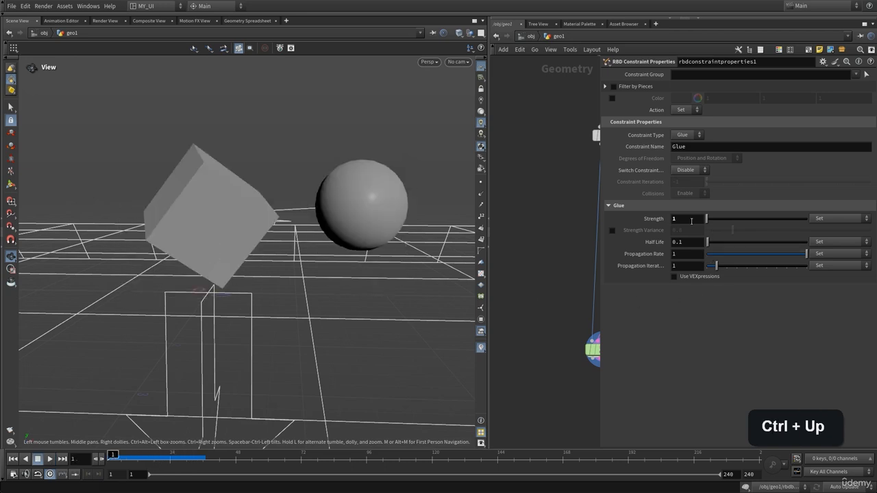
Step: Set the glue Strength to 5, play the simulation, and return to frame 1
click(685, 218)
text(5)
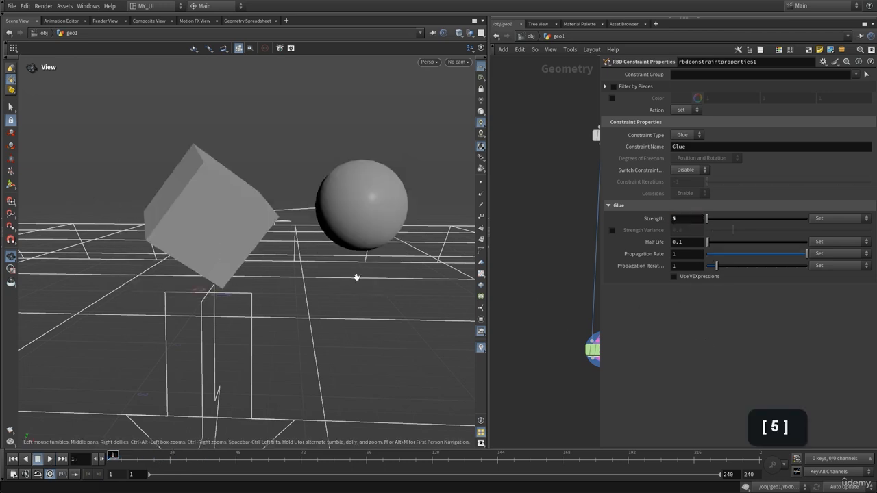
key(Up)
key(ctrl+Up)
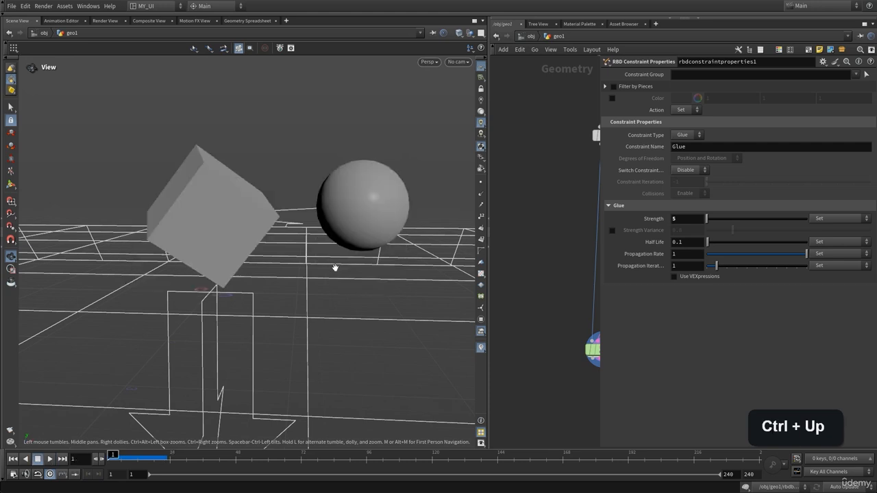
Step: Set the glue Strength to 15, play the simulation, and return to frame 1
click(696, 219)
double_click(696, 219)
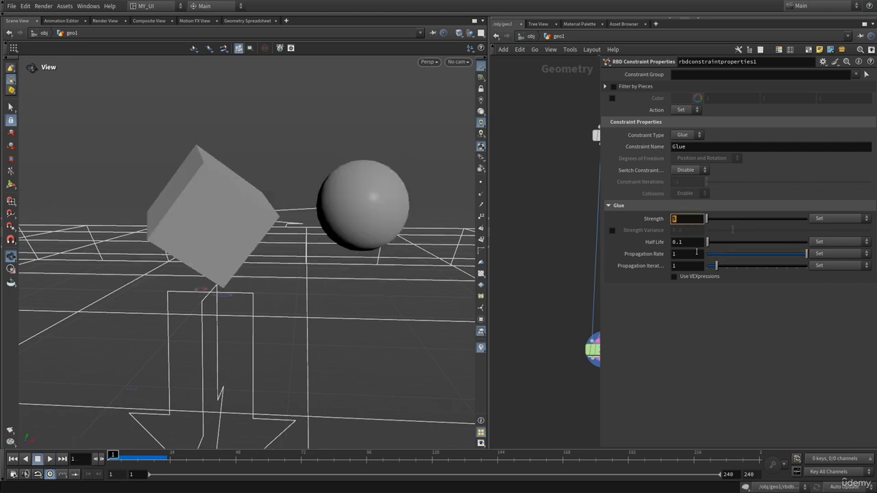
text(15)
key(Up)
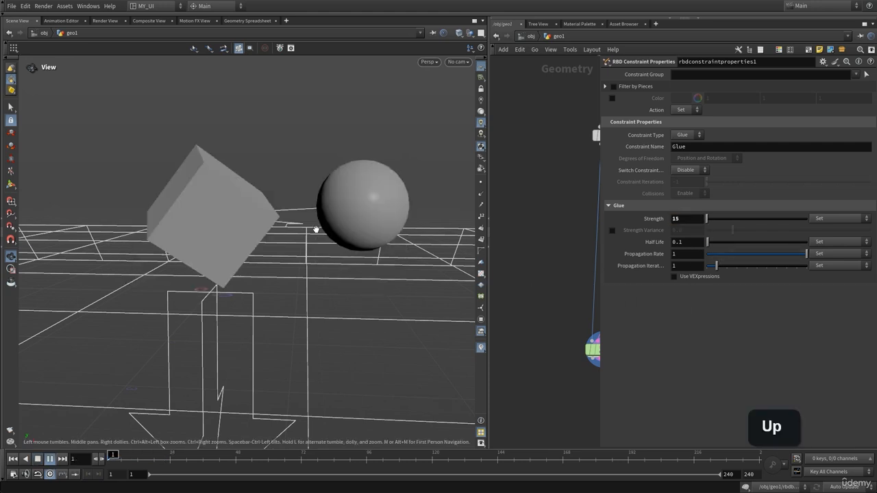
key(ctrl+Up)
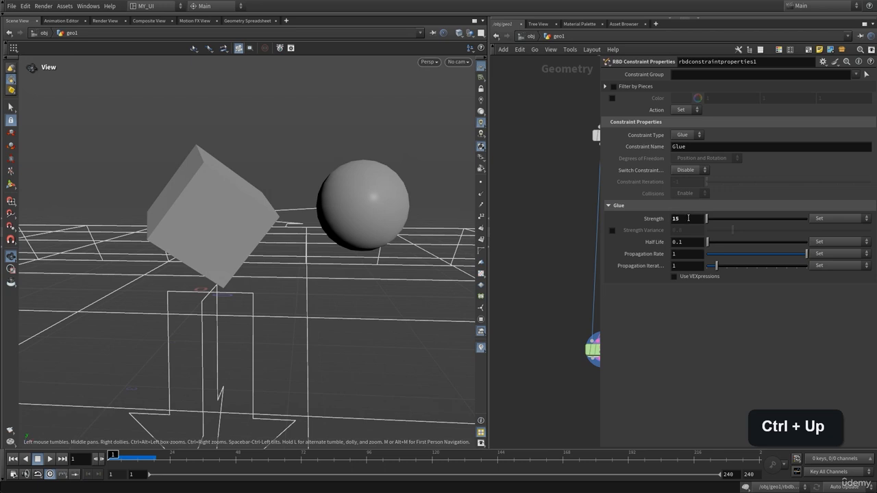
Step: Set the glue Strength to 100, play the simulation, and return to frame 1
double_click(688, 218)
text(100)
key(Up)
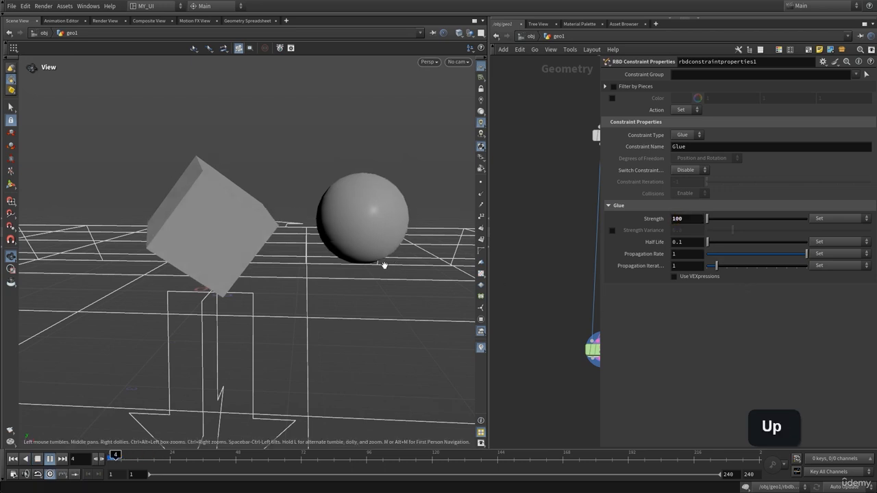
key(ctrl+Up)
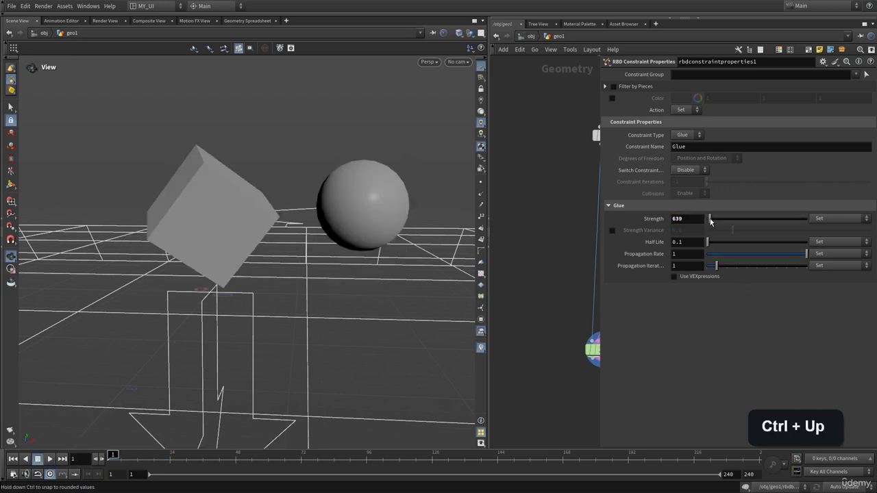
Step: Raise the glue Strength to 1644, play the simulation, and return to frame 1
drag(713, 219, 714, 218)
key(Up)
key(ctrl+Up)
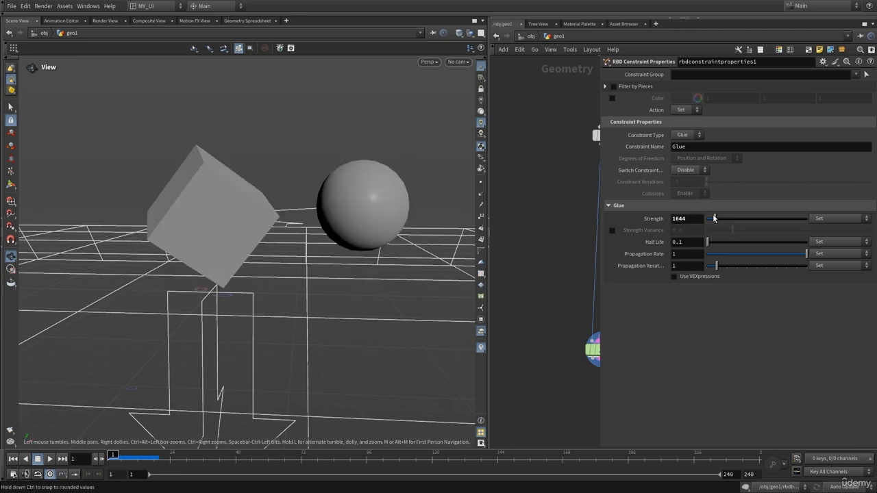
Step: Raise the glue Strength to 6667, play the simulation past frame 60, and return to frame 1
drag(717, 219, 740, 218)
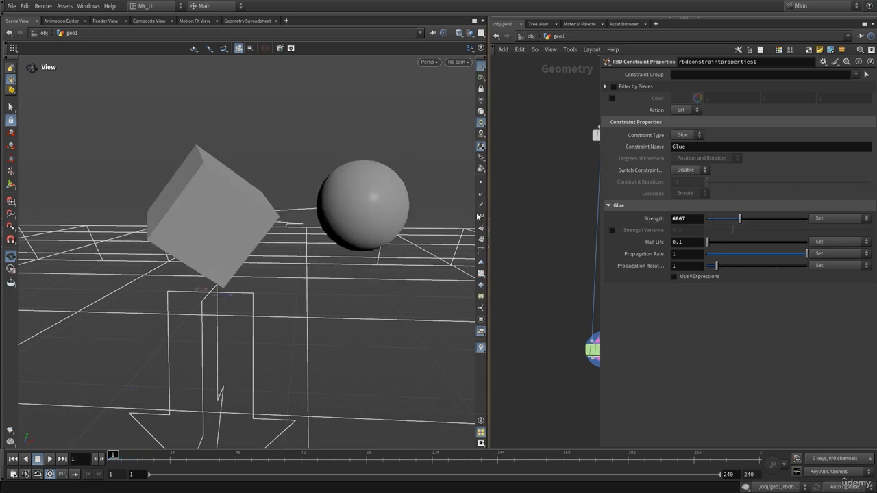
key(Up)
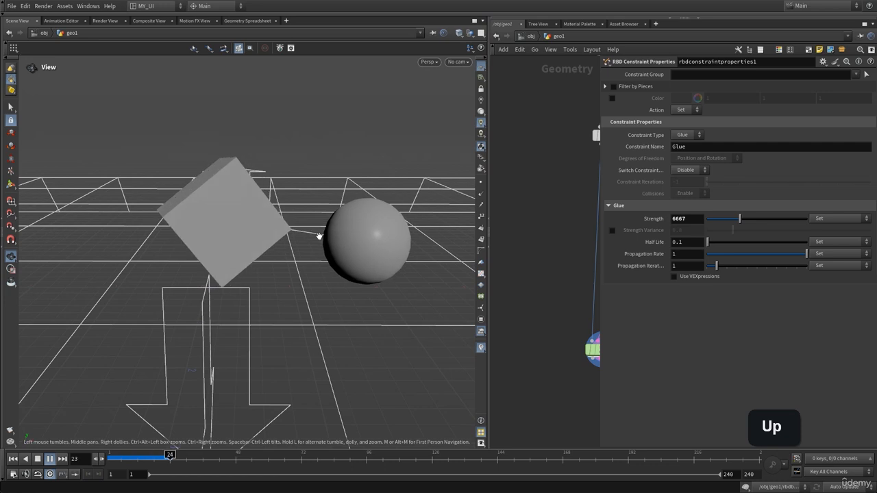
key(Up)
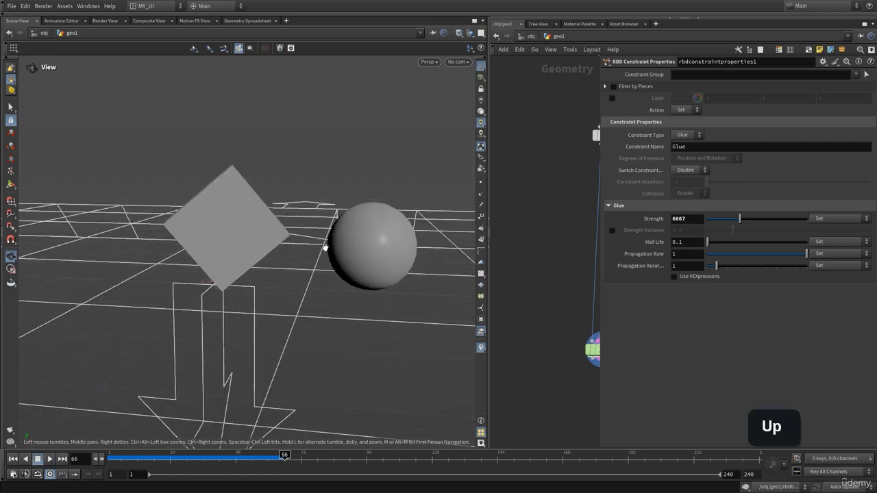
key(ctrl+Up)
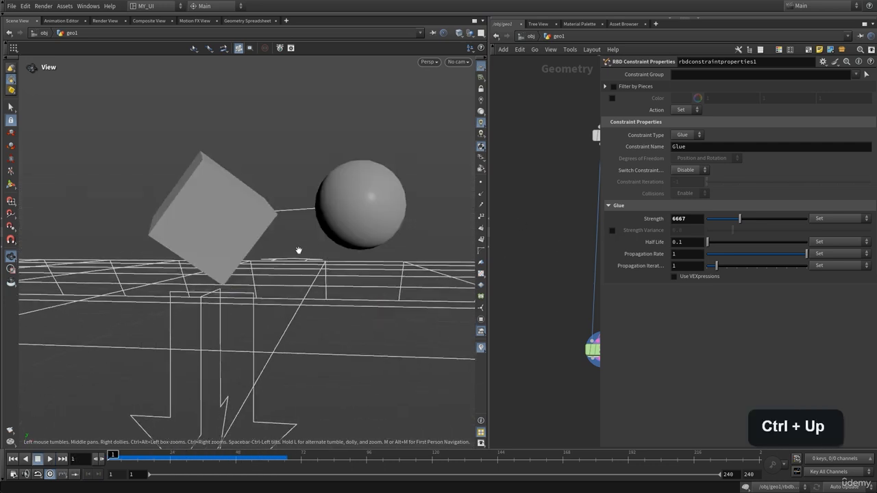
drag(312, 252, 302, 254)
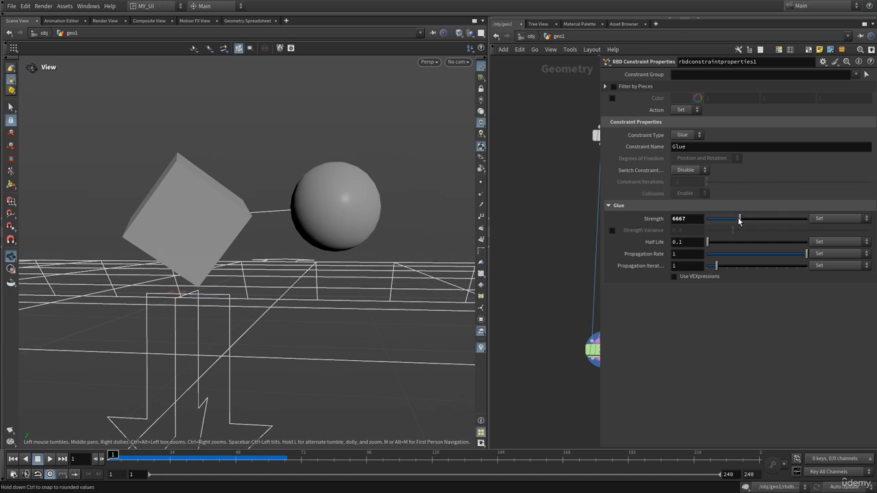
Step: Lower the glue Strength to 4840, play the simulation, and return to frame 1
drag(739, 219, 730, 220)
key(Up)
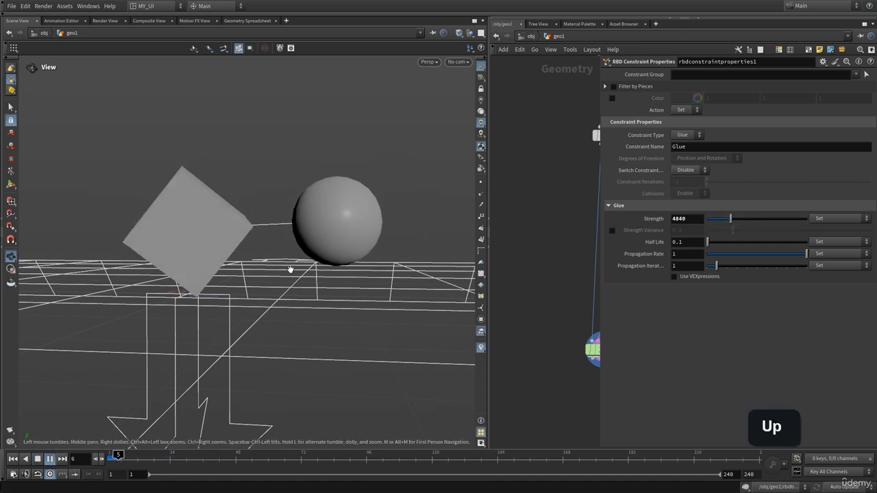
key(ctrl+Up)
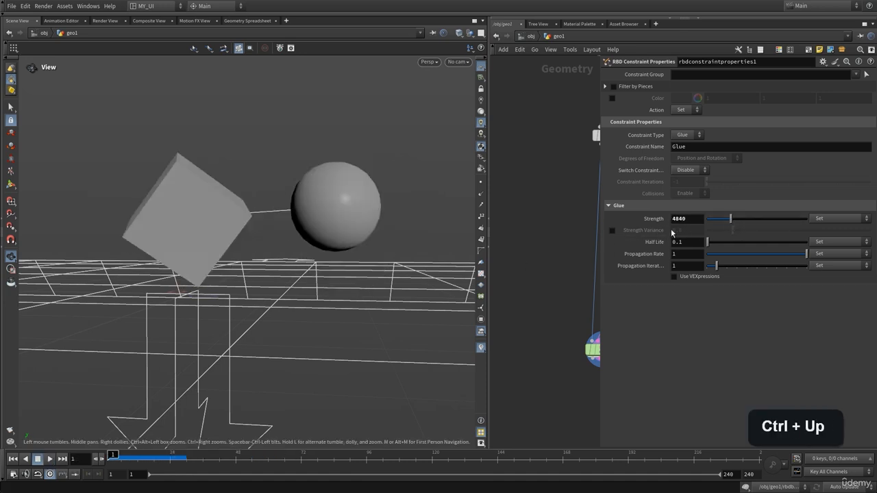
mouse_move(310, 229)
mouse_down()
mouse_move(323, 243)
mouse_move(299, 223)
mouse_move(322, 224)
mouse_up()
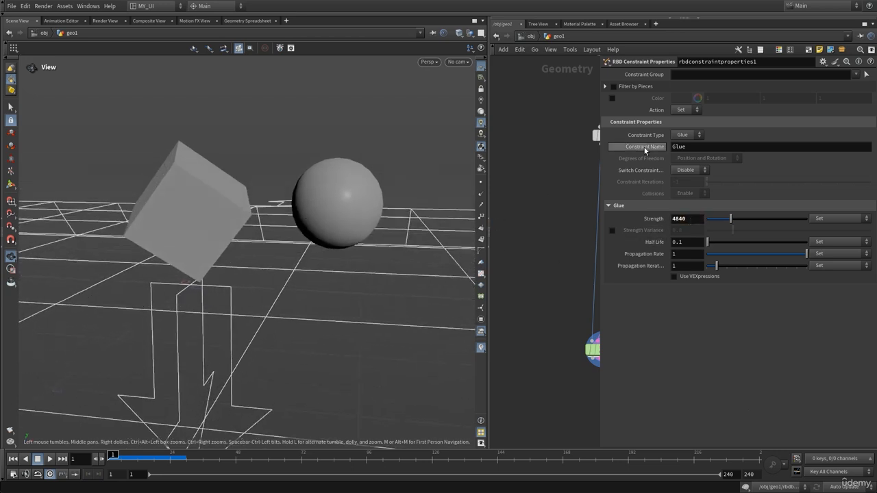
Step: Change the constraint type of rbdconstraintproperties1 to Soft, play the simulation, and return to frame 1
click(682, 135)
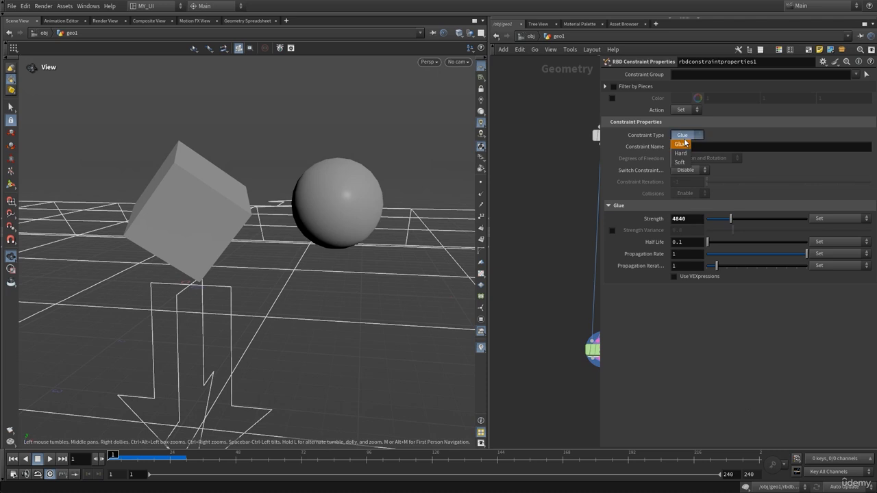
click(684, 166)
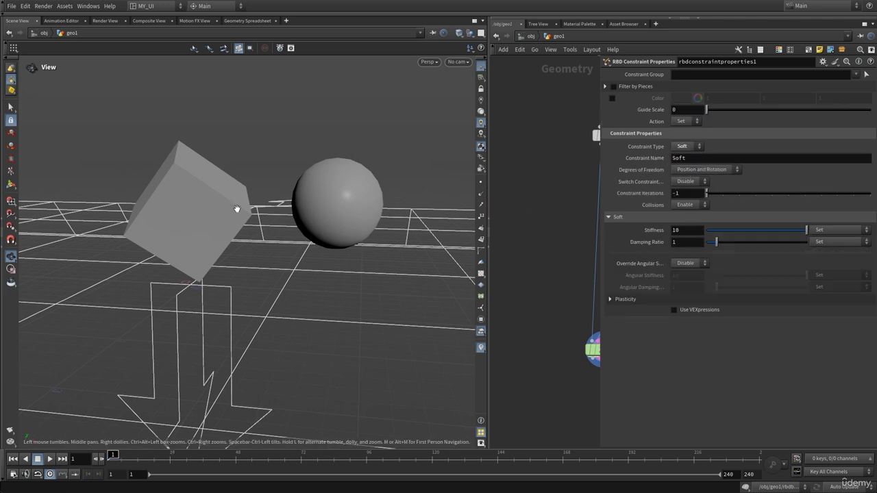
key(Up)
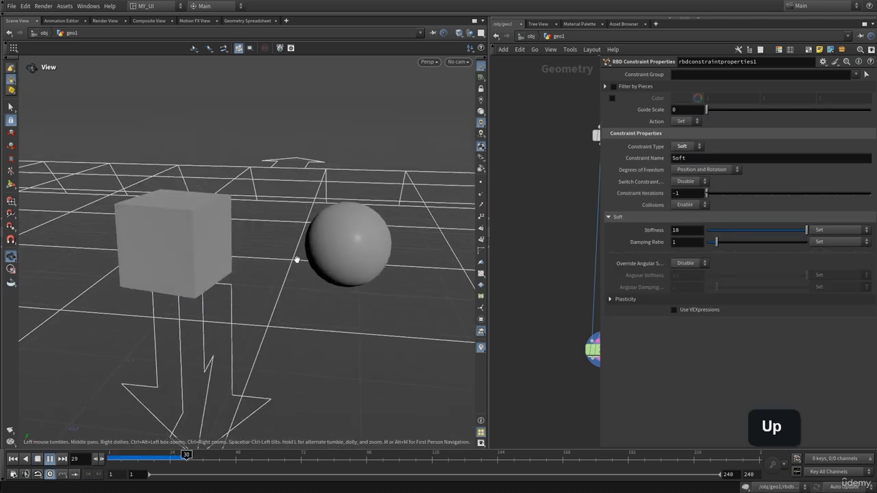
key(ctrl+Up)
Step: Replay the simulation with the Soft constraint several times from frame 1, viewing it from different angles and rewinding after each run
key(Up)
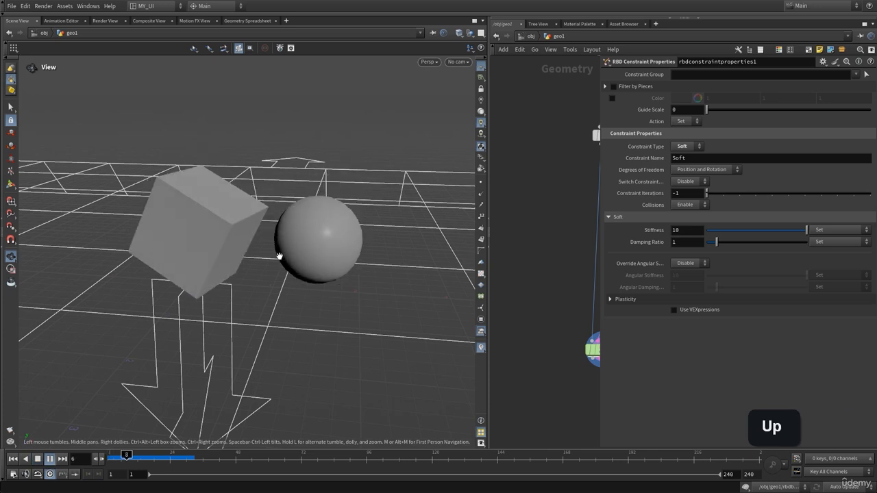
key(ctrl+Up)
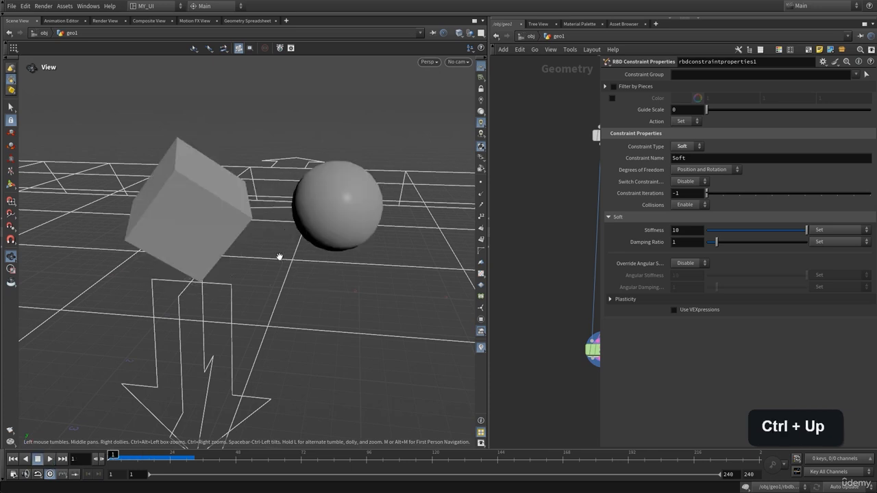
key(Up)
mouse_move(276, 255)
mouse_down()
mouse_move(271, 240)
mouse_move(268, 254)
mouse_up()
key(ctrl+Up)
key(Up)
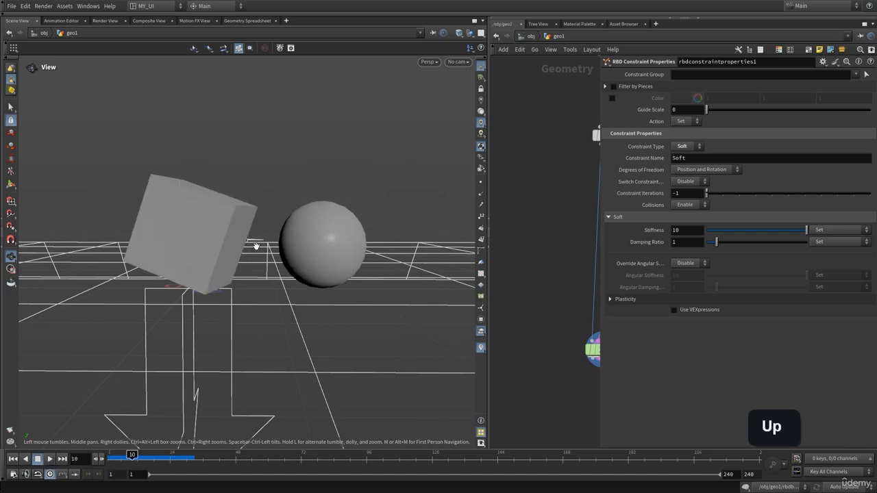
key(ctrl+Up)
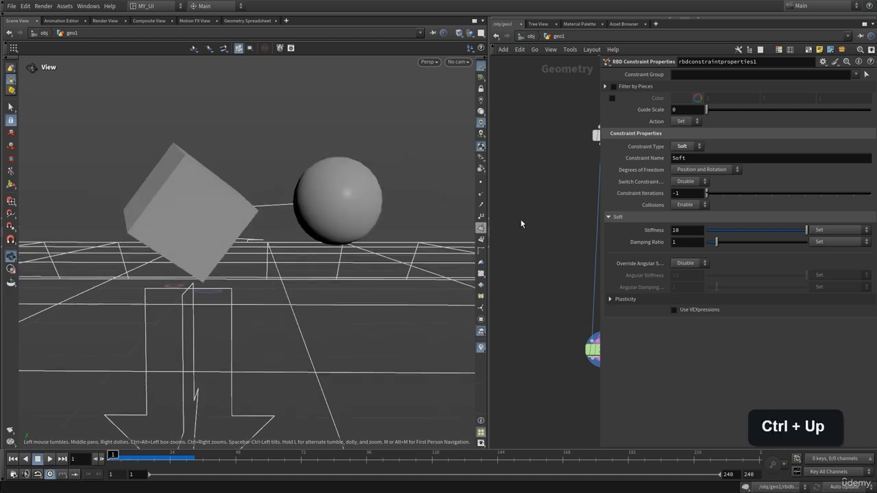
Step: Hide the node parameters and display null2 below rbdconstraintproperties1, inspecting its node information
key(p)
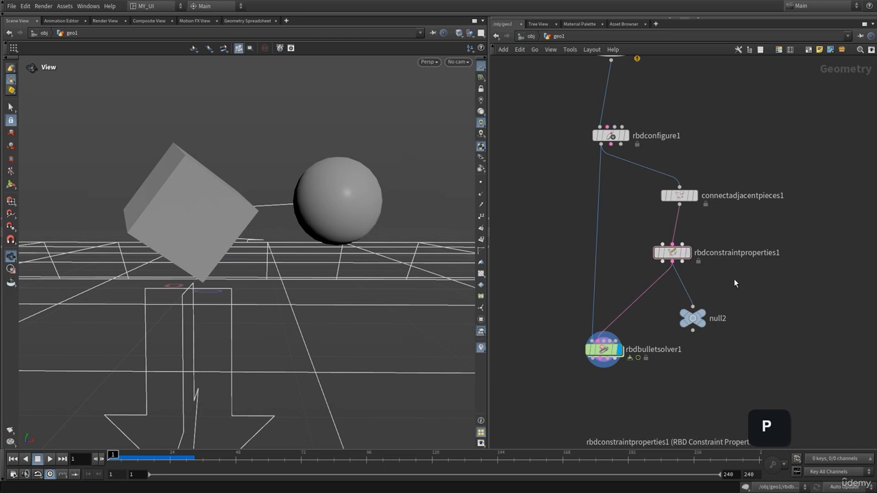
click(687, 252)
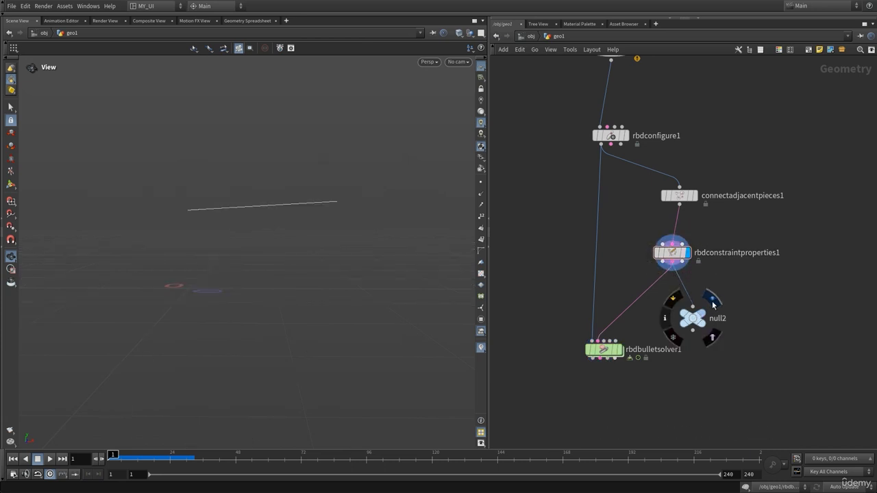
click(712, 300)
click(695, 320)
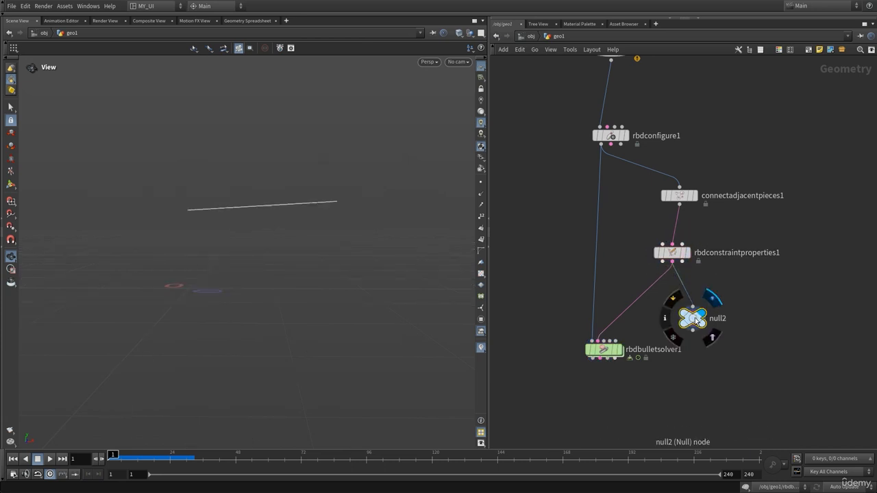
middle_click(695, 319)
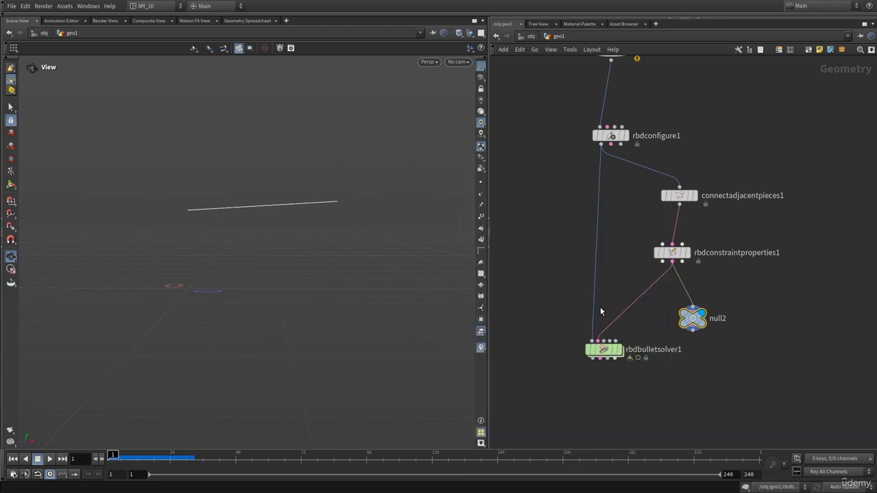
Step: Enable the Length Attribute restlength on connectadjacentpieces1, view the constraint line from different angles, and hide the node parameters
middle_drag(717, 290, 689, 315)
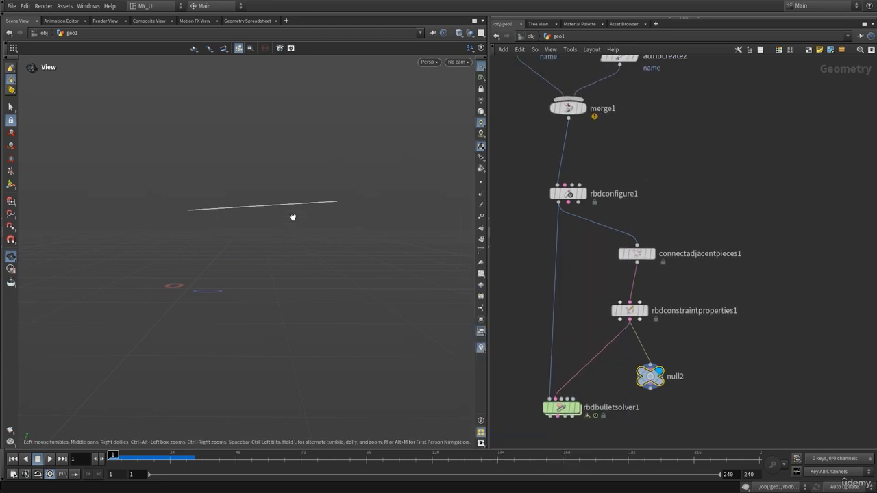
click(624, 255)
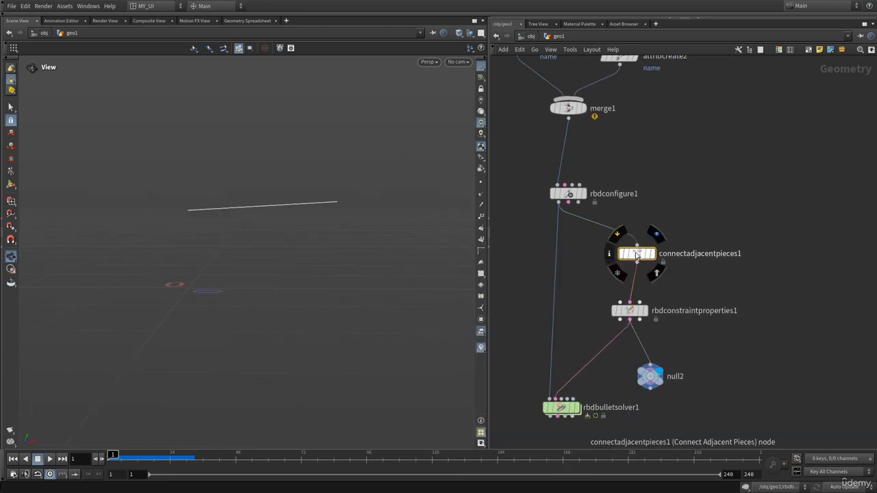
key(p)
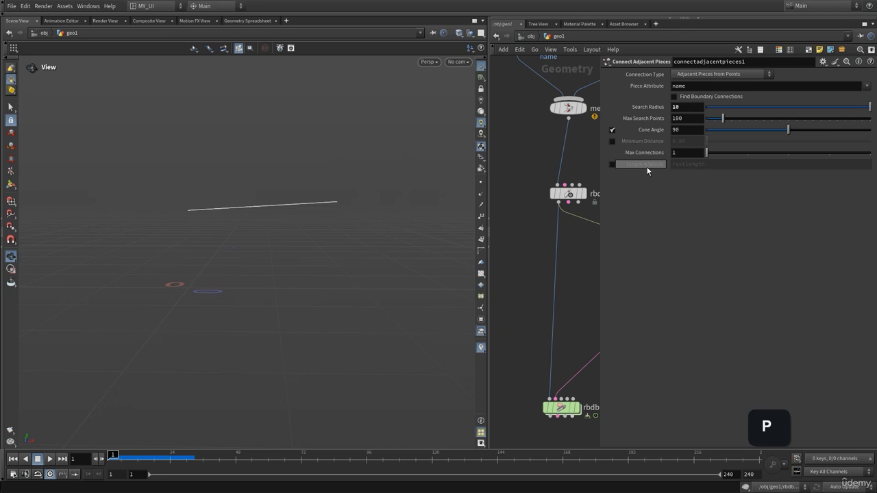
click(612, 164)
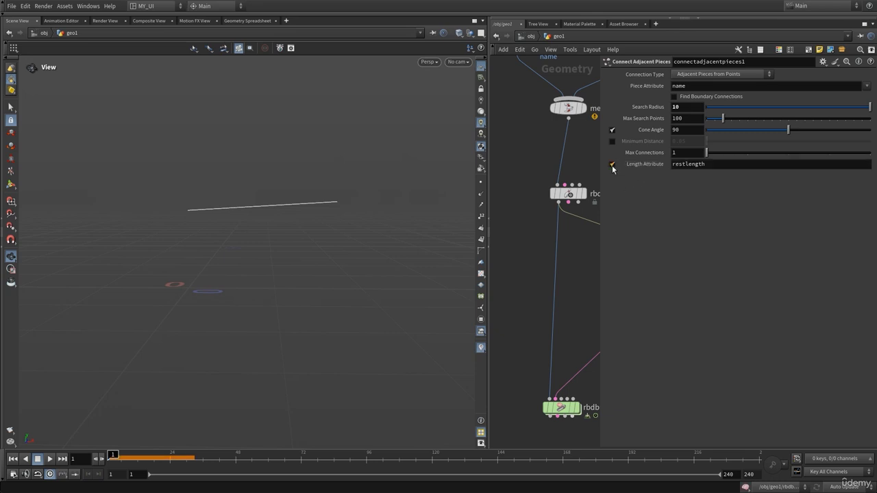
click(709, 167)
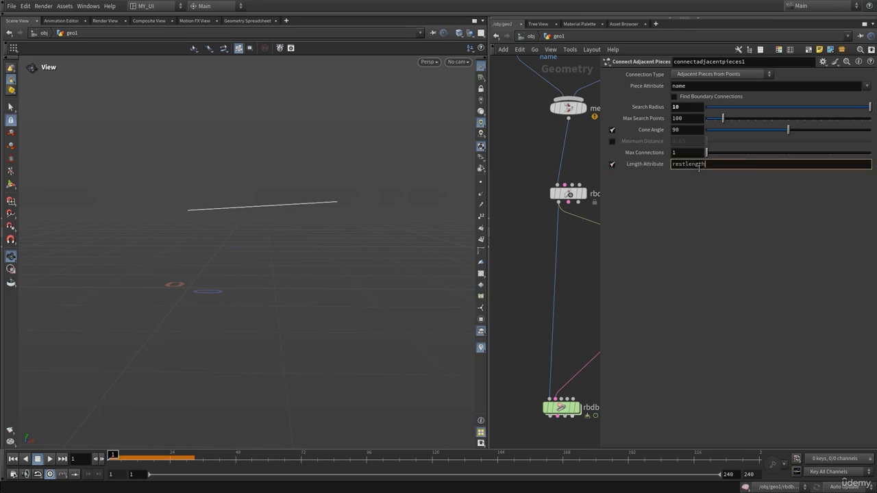
drag(247, 213, 237, 237)
right_drag(237, 237, 431, 176)
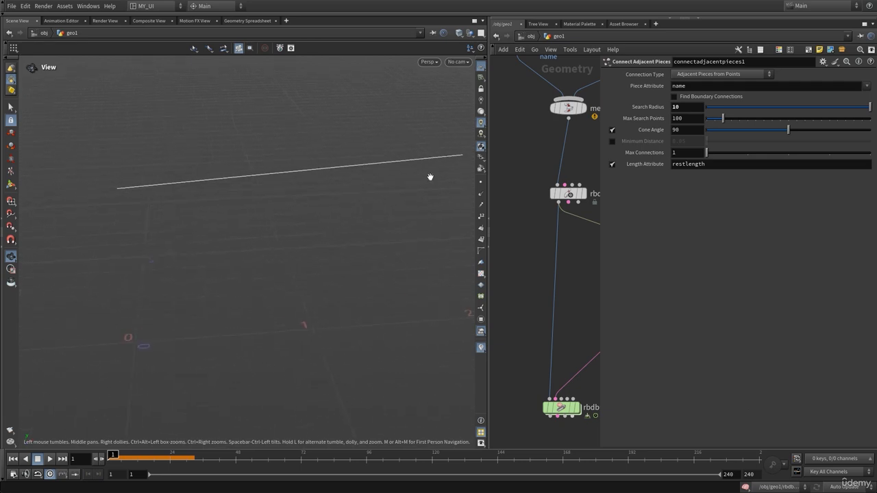
right_drag(374, 172, 272, 183)
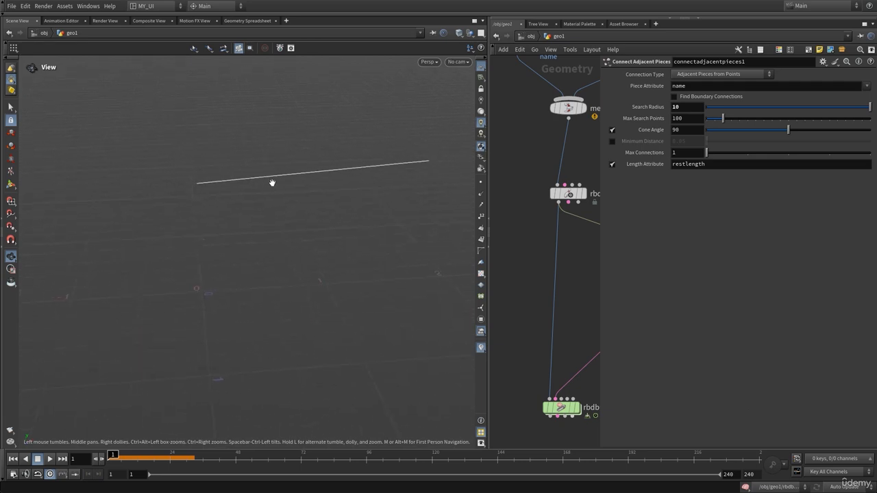
key(p)
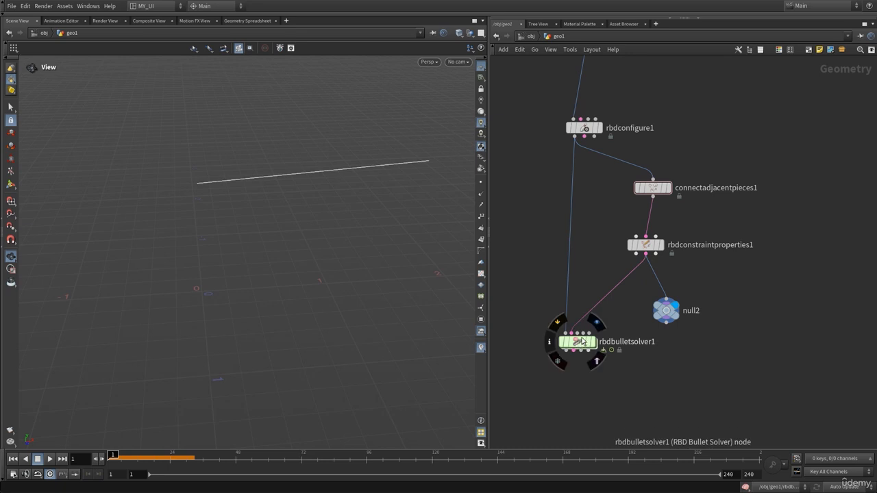
Step: Display rbdbulletsolver1 with the box, sphere and connecting line framed in the view
click(599, 322)
drag(351, 189, 141, 211)
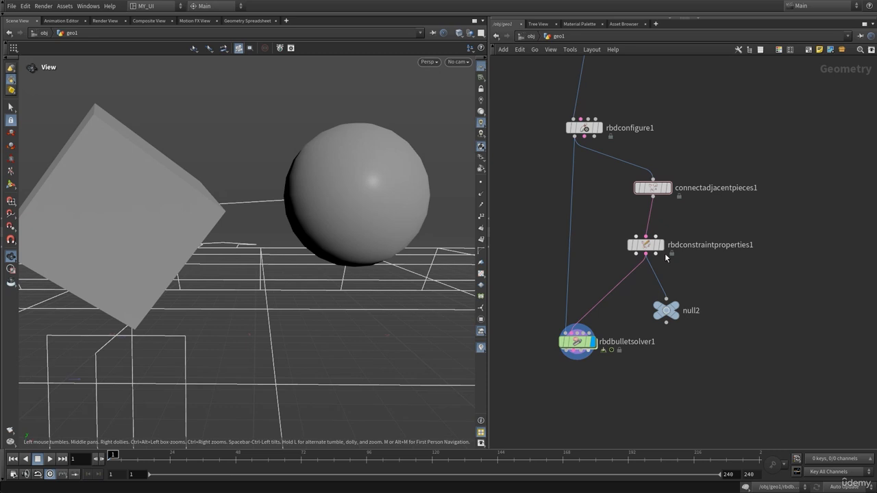
click(653, 180)
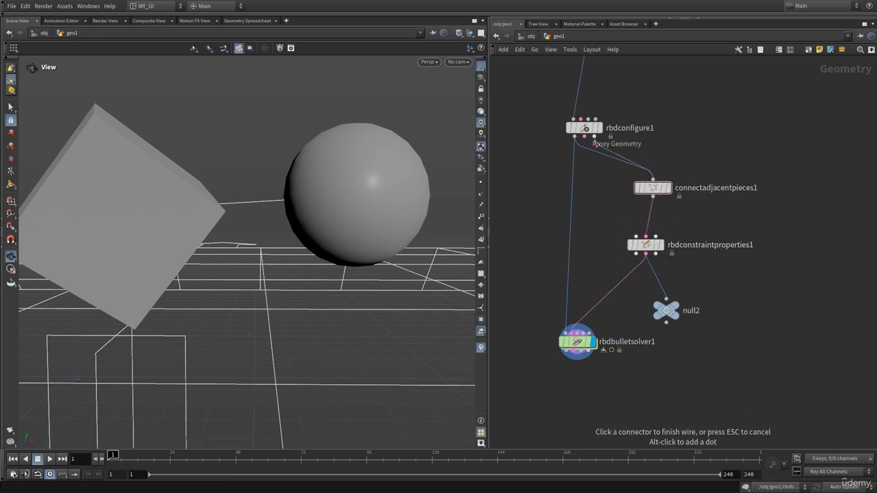
key(Escape)
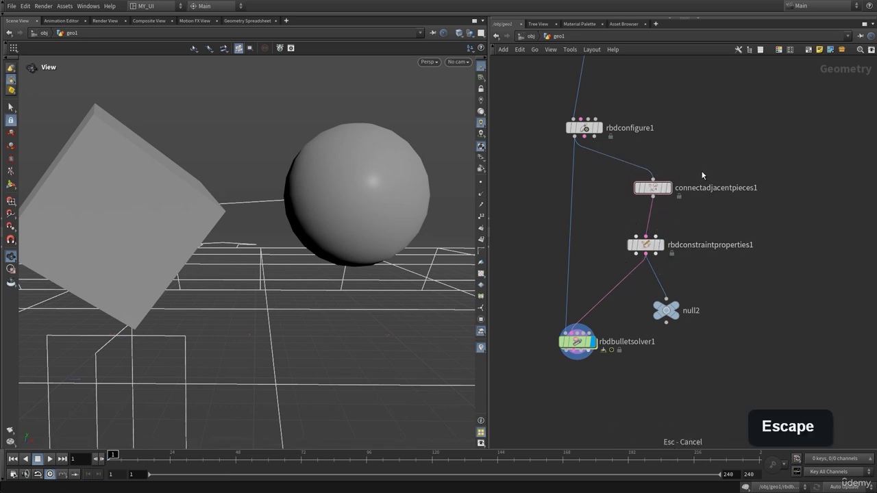
Step: Display connectadjacentpieces1, turn off its Length Attribute, and inspect its node information
click(652, 192)
key(p)
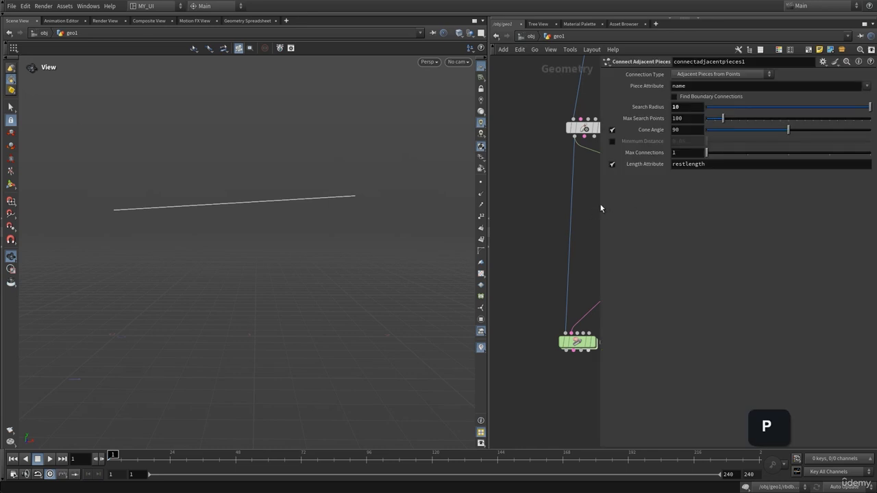
click(611, 164)
key(p)
middle_click(645, 192)
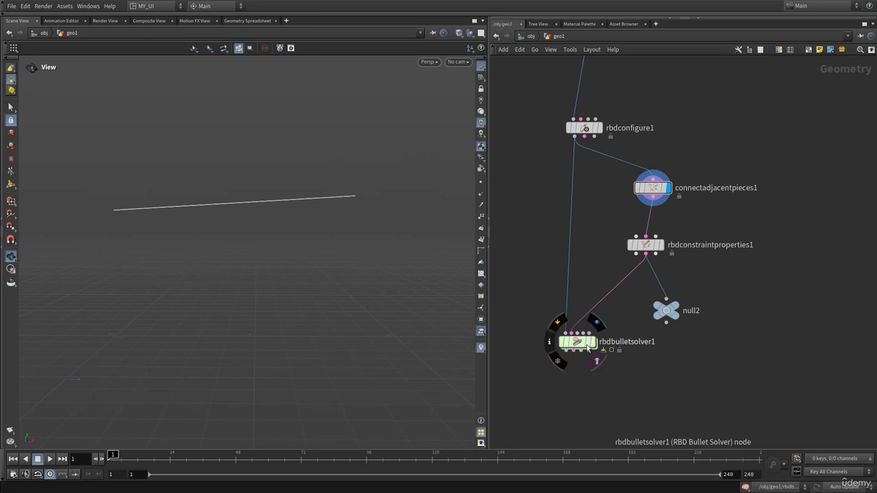
Step: Display rbdbulletsolver1, play the simulation with the Length Attribute turned off, and return to frame 1
click(598, 329)
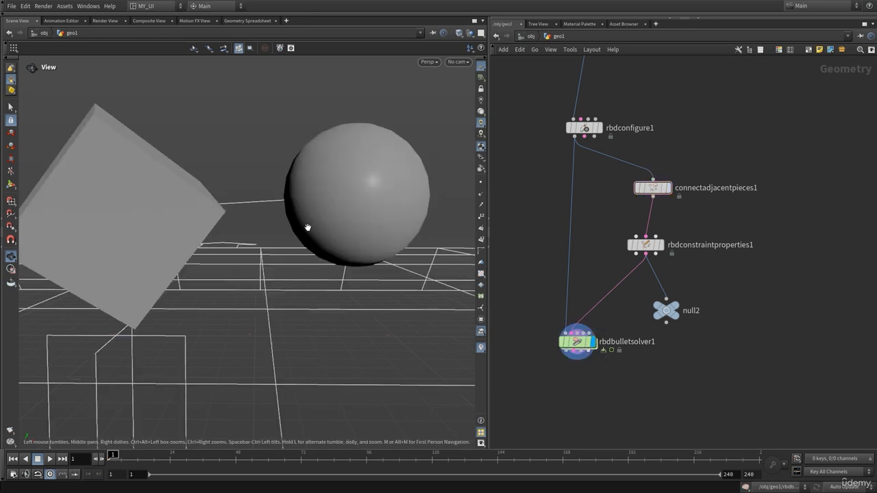
mouse_move(307, 227)
mouse_down()
mouse_move(300, 237)
mouse_move(283, 235)
mouse_move(317, 235)
mouse_up()
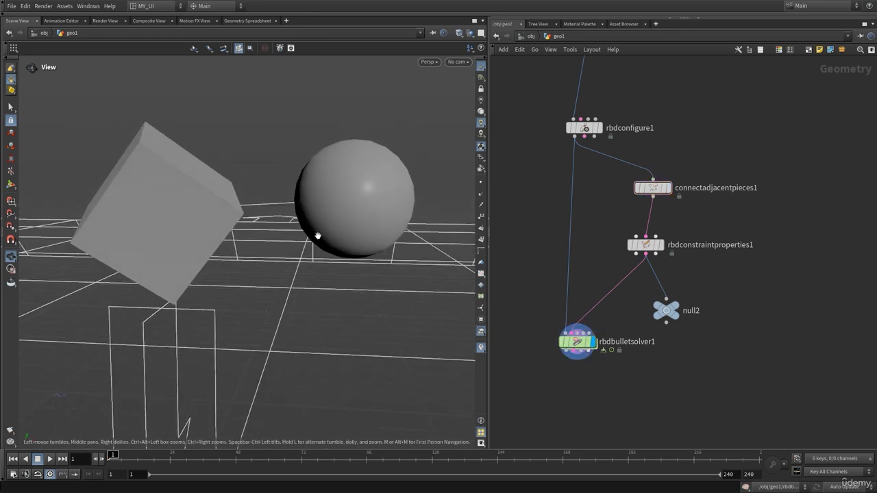
key(Up)
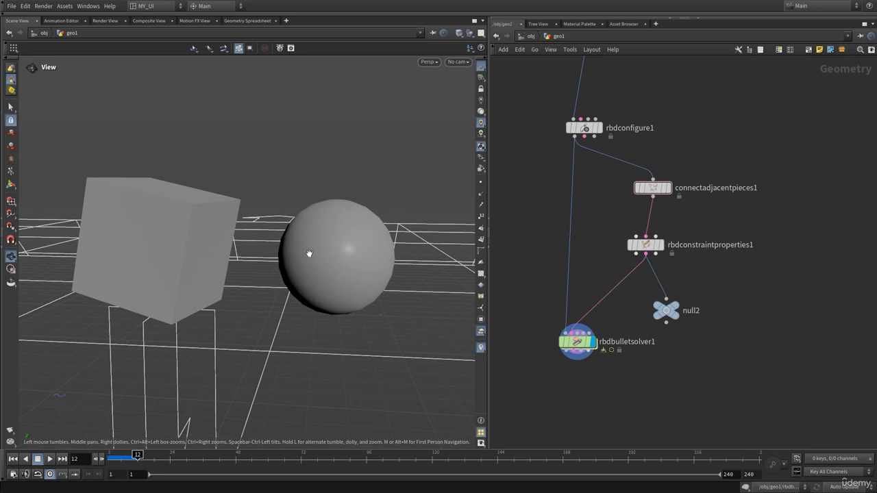
key(ctrl+Up)
Step: Turn the restlength Length Attribute back on in connectadjacentpieces1
drag(341, 224, 259, 217)
click(652, 188)
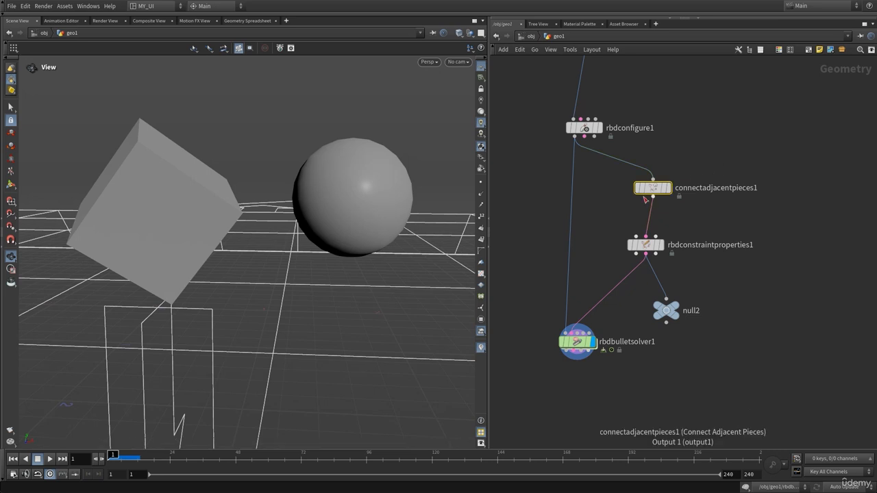
key(p)
click(613, 166)
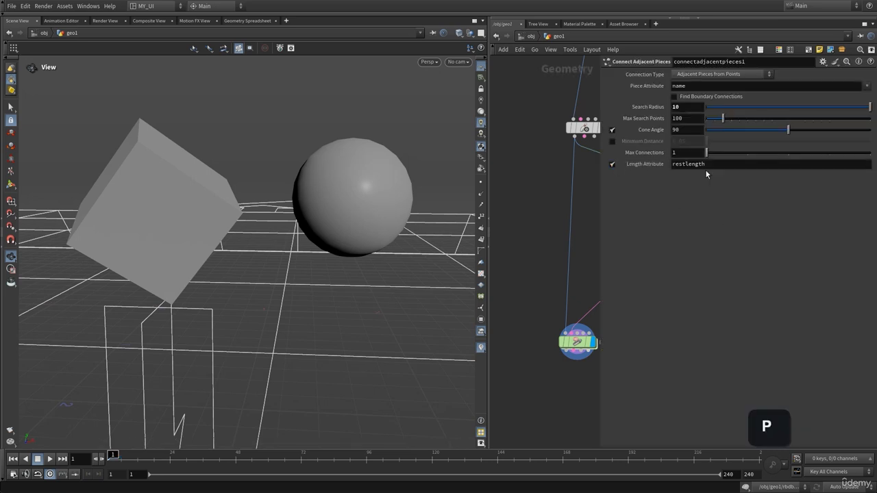
Step: Play the simulation with restlength enabled several times, viewing it from different angles and returning to frame 1 after each run
drag(268, 209, 272, 182)
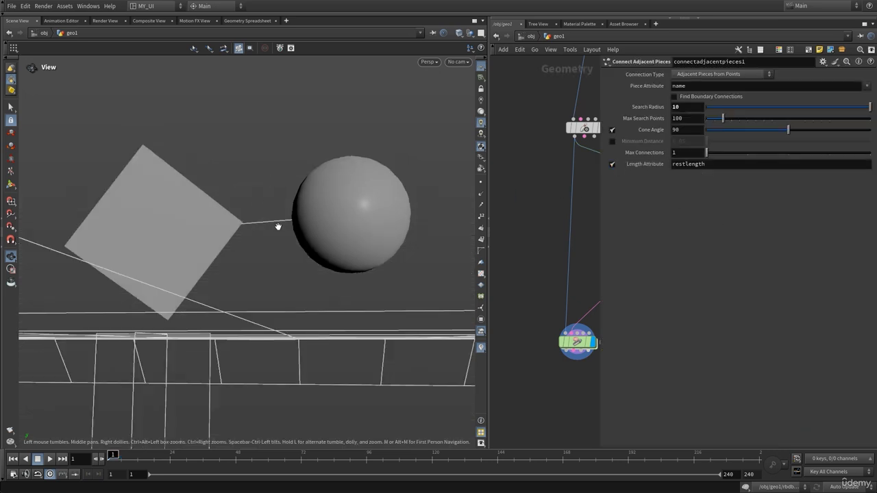
drag(277, 226, 284, 244)
key(Up)
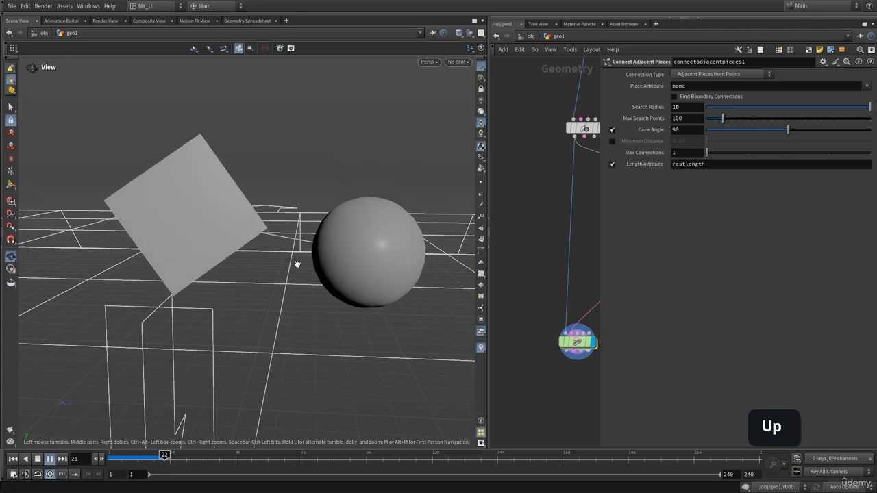
drag(411, 226, 235, 239)
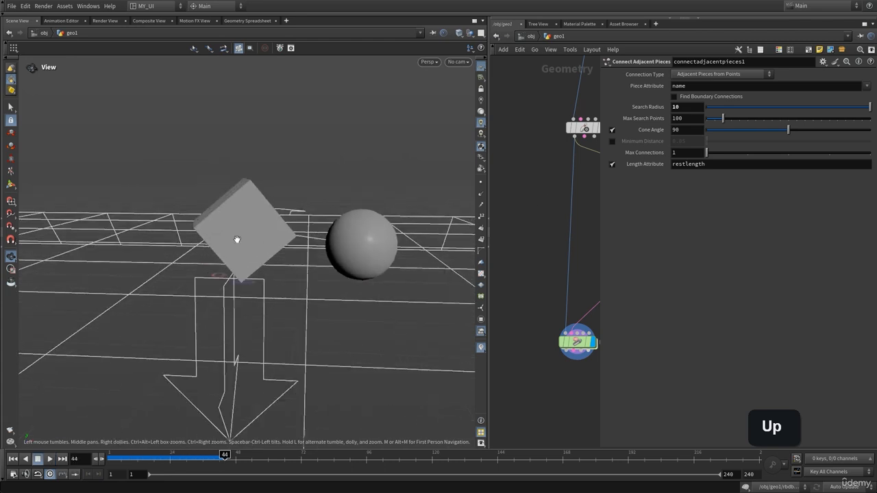
key(ctrl+Up)
key(Up)
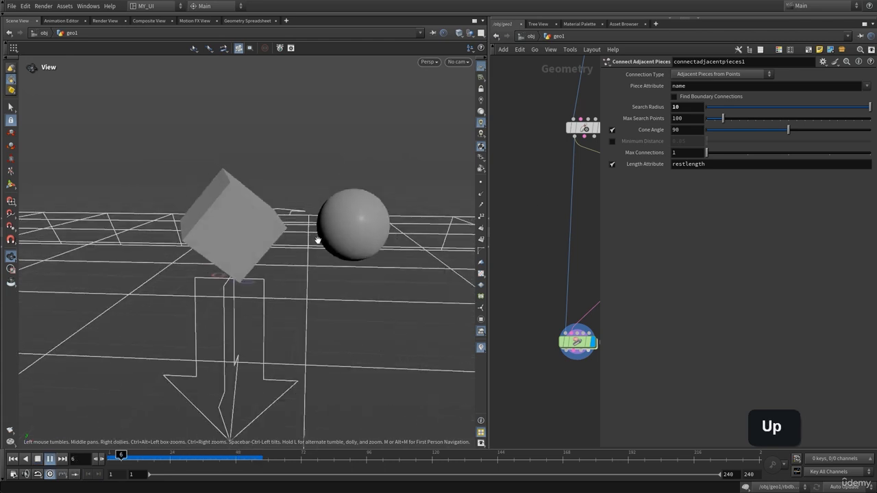
key(ctrl+Up)
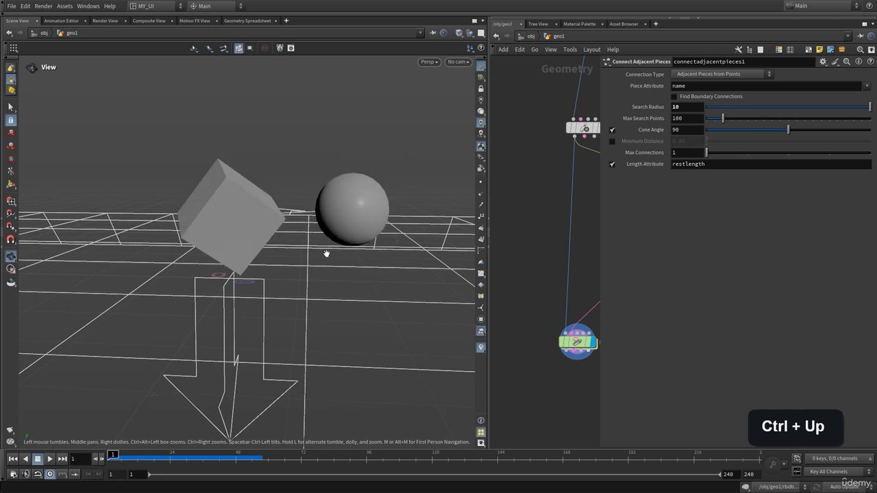
key(Up)
key(ctrl+Up)
Step: Hide the node parameters and insert an Attribute Create node between connectadjacentpieces1 and rbdconstraintproperties1
key(p)
middle_drag(715, 219, 711, 241)
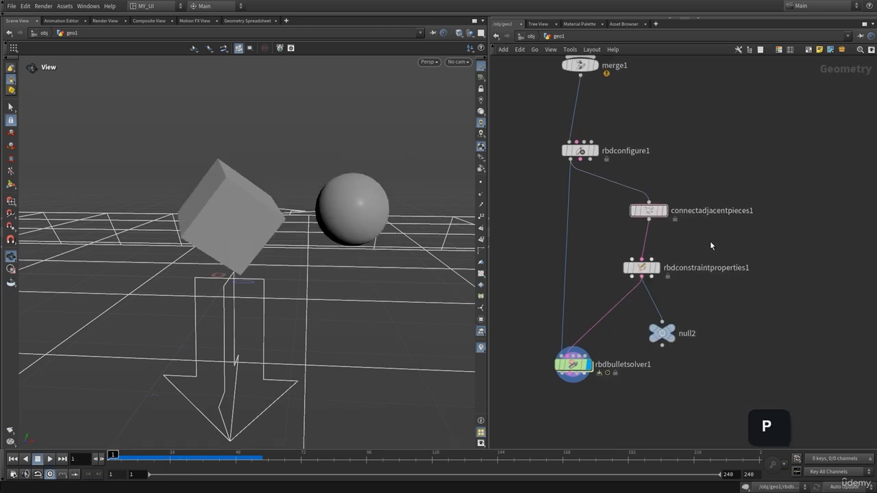
drag(648, 211, 650, 201)
key(Tab)
key(Escape)
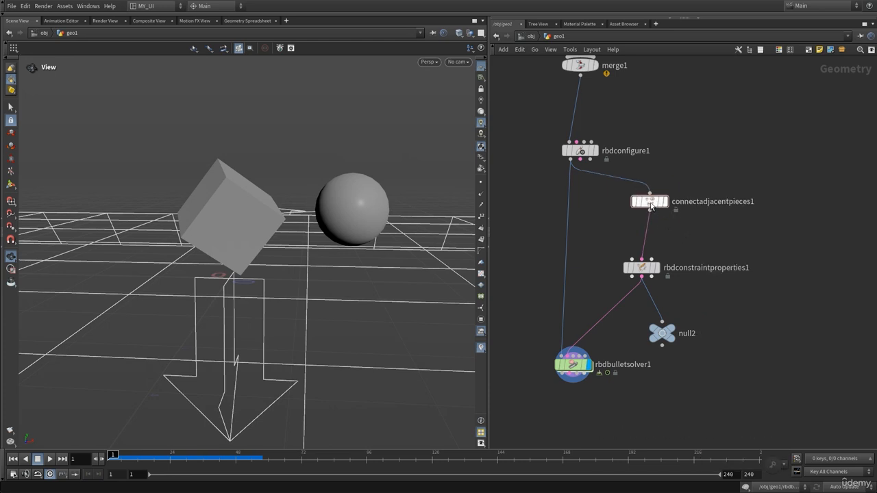
click(649, 201)
key(Tab)
text(a)
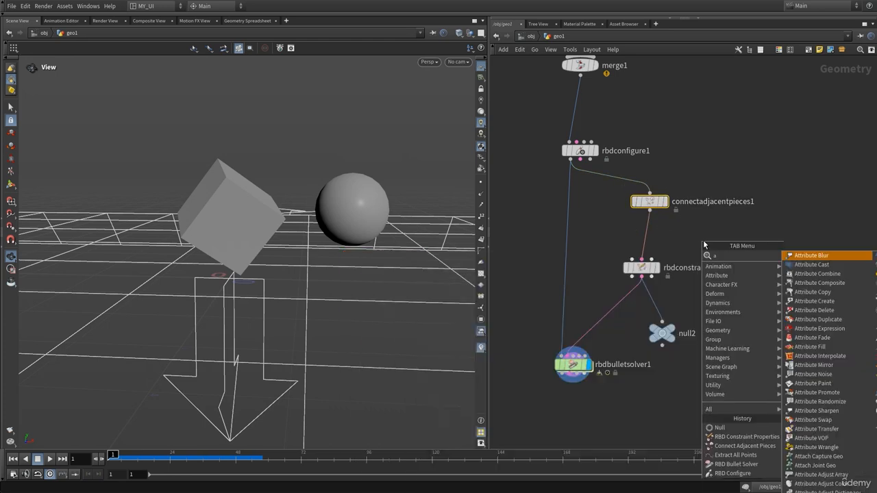
text(ttcre)
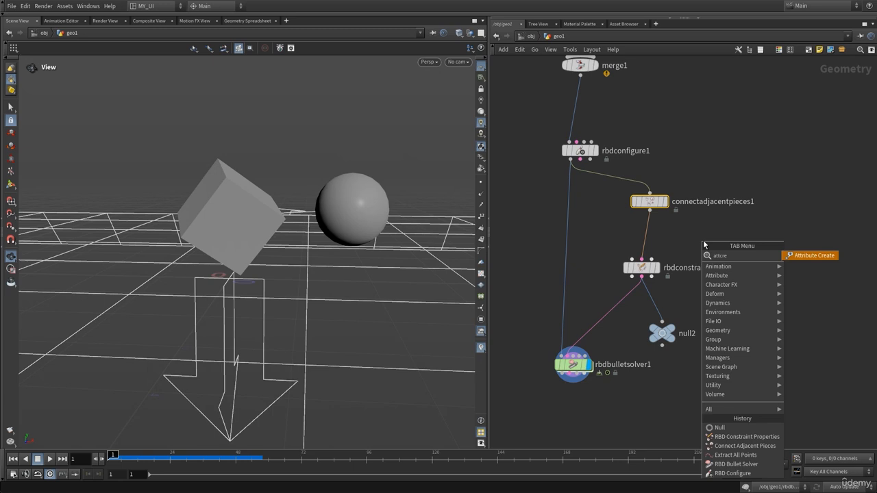
key(Return)
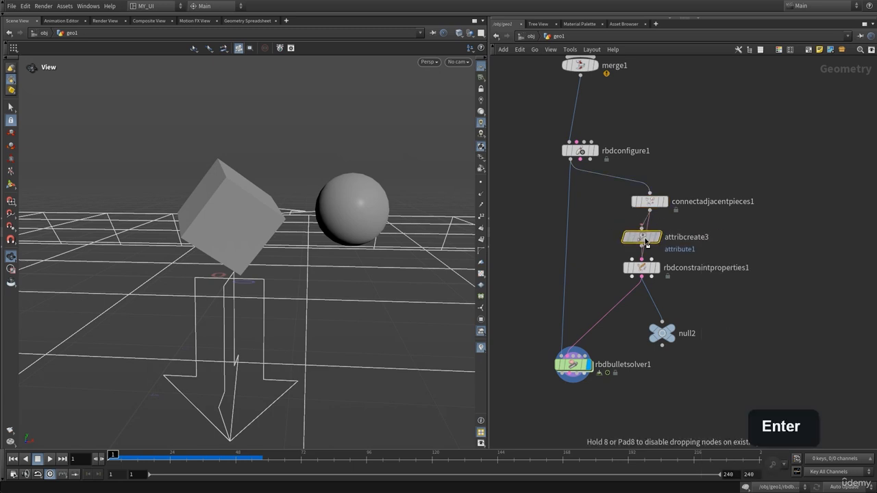
click(645, 240)
Step: Check the parameters of attribcreate3, then display connectadjacentpieces1 and inspect its node information
key(p)
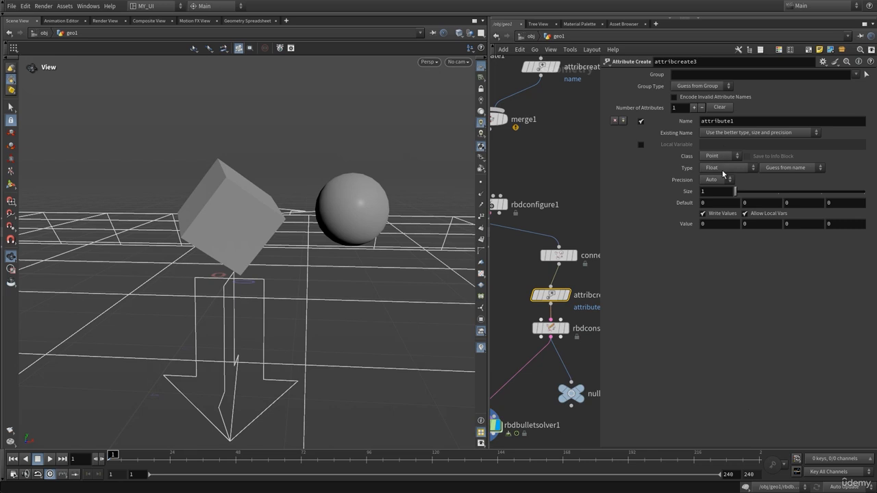
key(p)
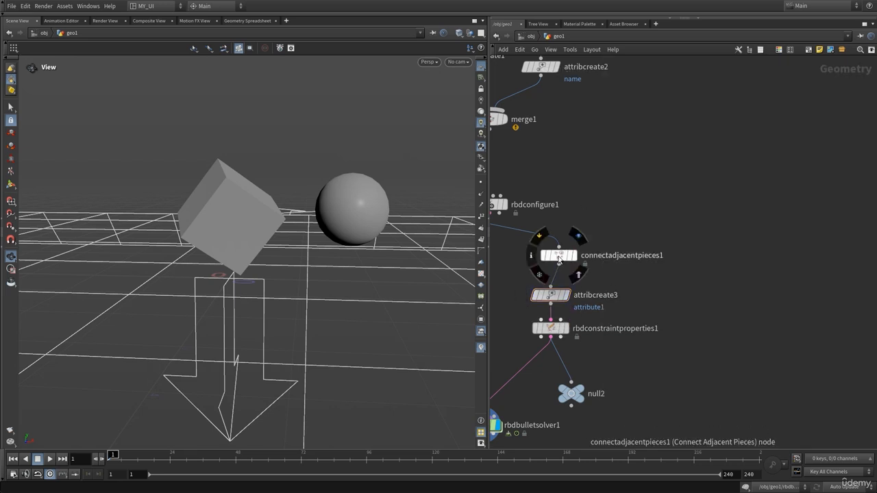
click(580, 237)
middle_click(560, 258)
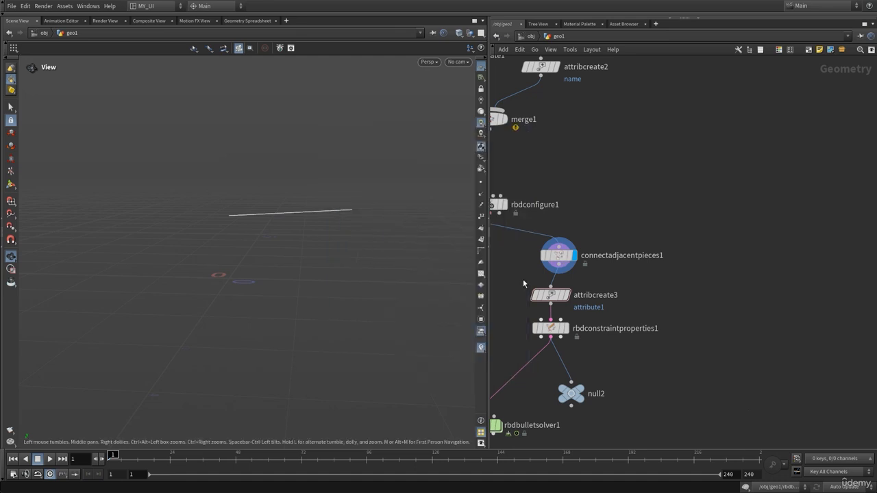
Step: Display attribcreate3 and set its attribute Class to Primitive
click(552, 295)
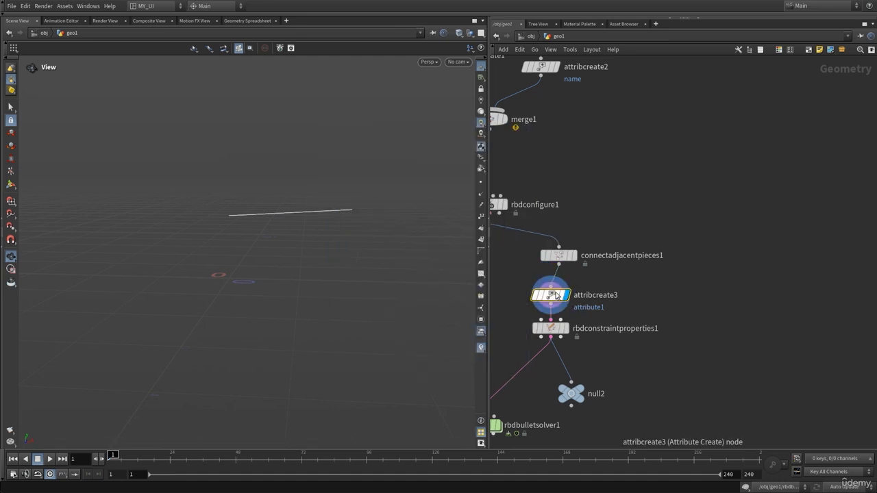
key(p)
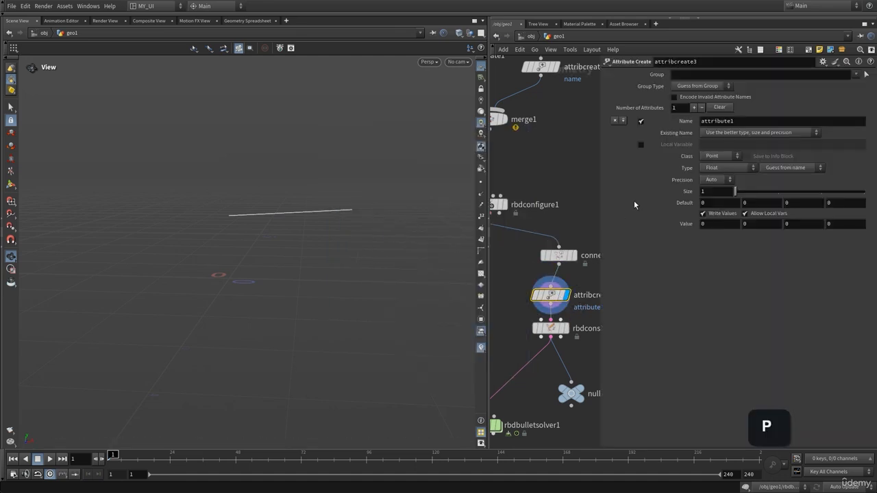
click(719, 163)
click(723, 176)
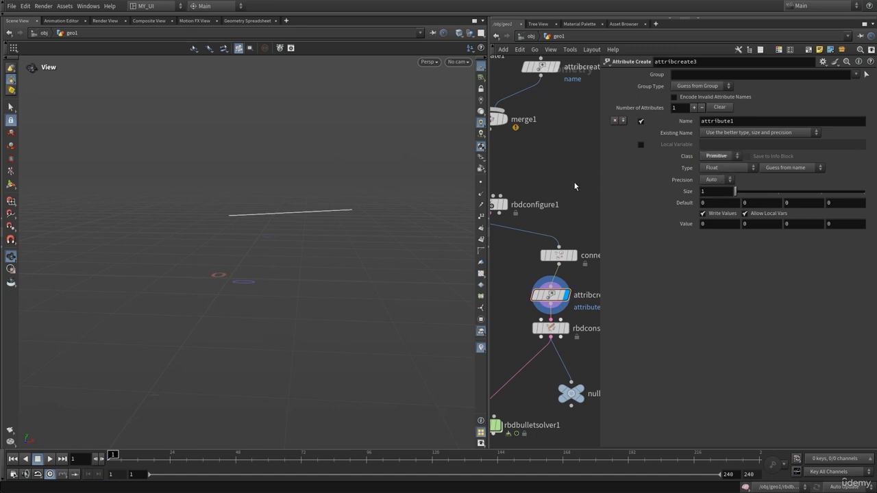
Step: Copy the Length Attribute name restlength from connectadjacentpieces1 and use it as the attribute name in attribcreate3
click(558, 254)
key(p)
double_click(726, 165)
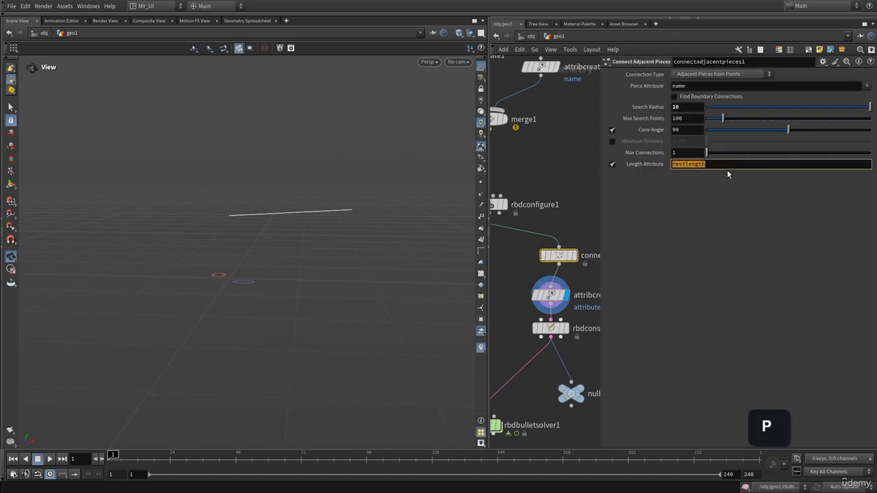
key(ctrl+c)
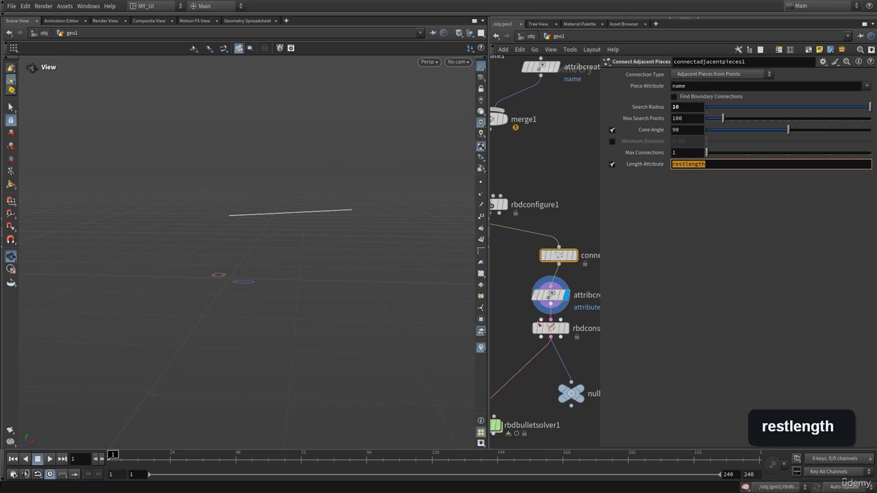
click(550, 295)
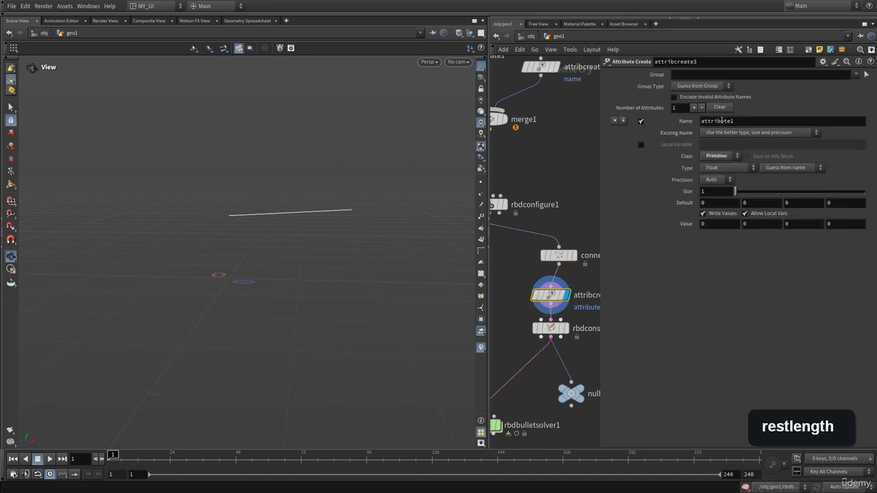
double_click(723, 121)
key(ctrl+v)
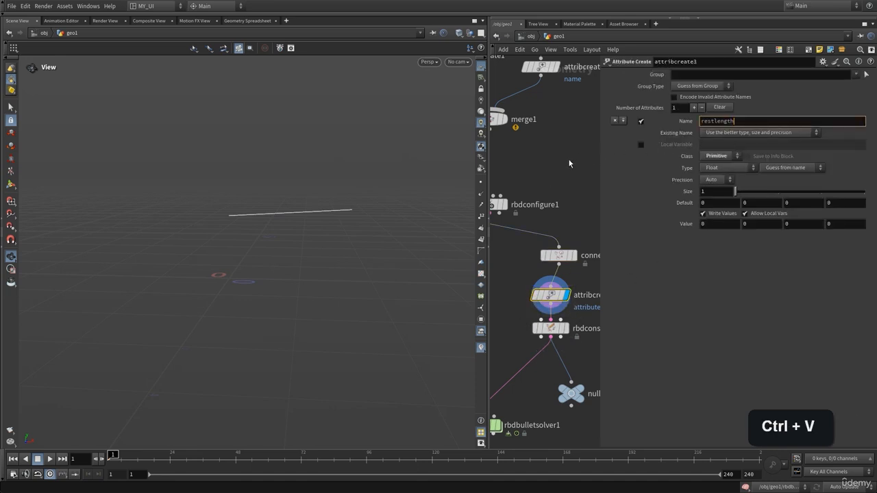
key(p)
Step: Turn off the Length Attribute option on connectadjacentpieces1 and hide its parameters
click(558, 255)
key(p)
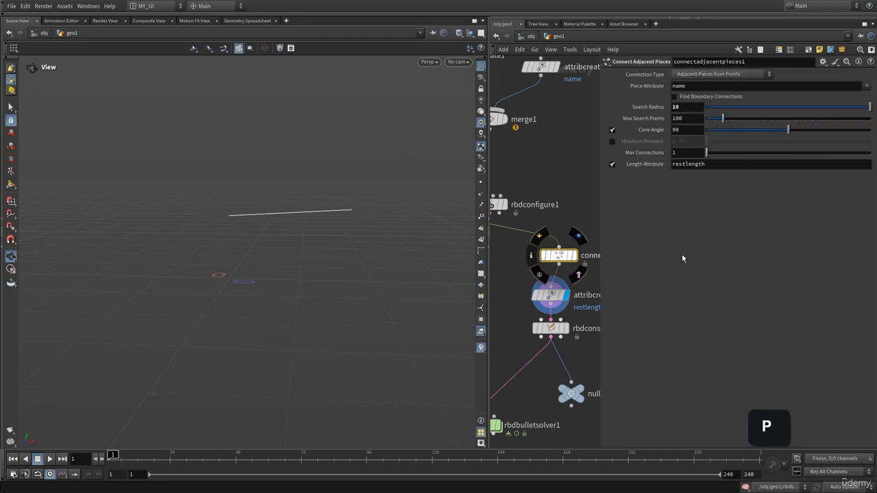
click(613, 165)
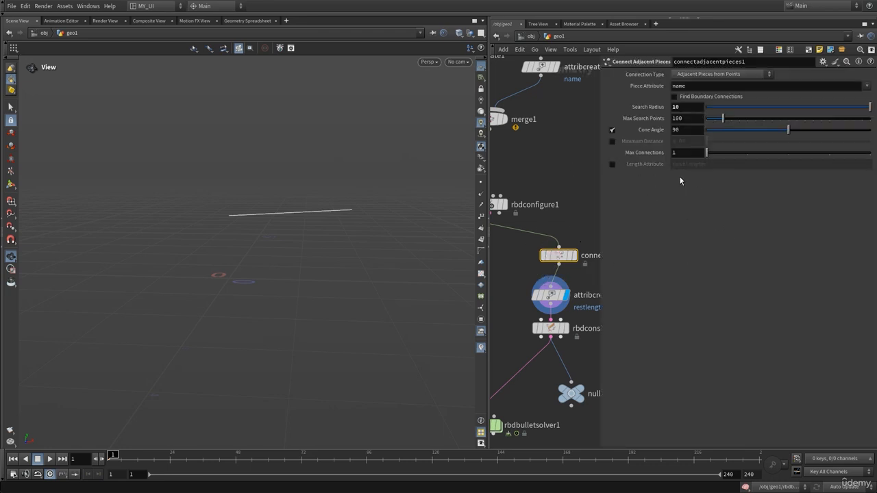
key(p)
Step: Space out rbdconstraintproperties1 and attribcreate3 below connectadjacentpieces1, and check the Value setting of attribcreate3
middle_drag(639, 261, 687, 227)
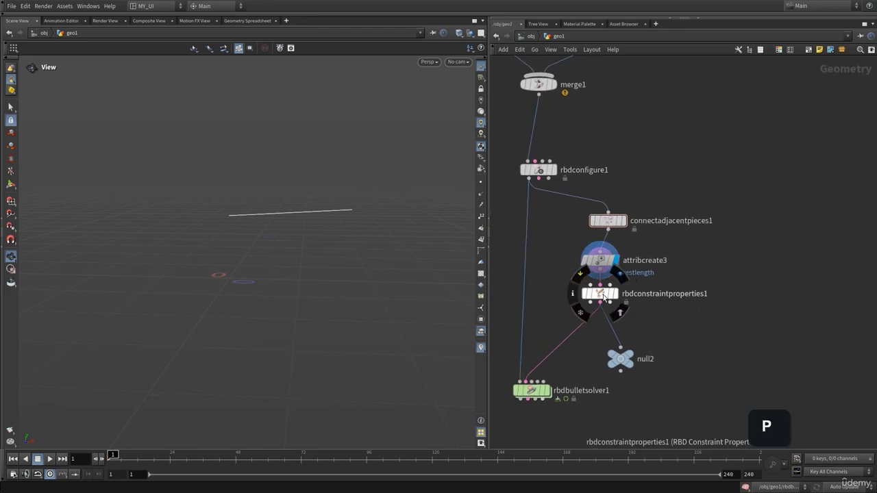
drag(603, 293, 604, 319)
drag(598, 265, 606, 276)
key(p)
click(715, 227)
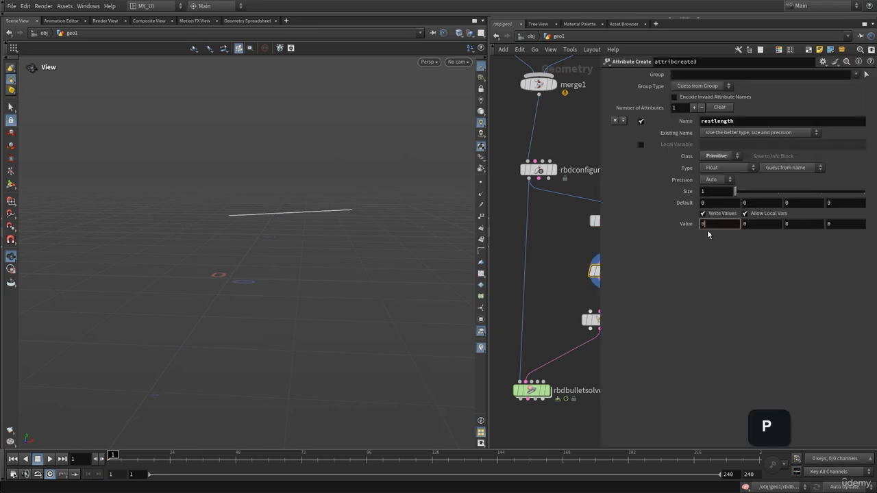
click(559, 255)
key(p)
Step: Display rbdbulletsolver1, play the simulation while orbiting around the box and sphere, and return to frame 1
middle_drag(591, 353, 647, 281)
click(601, 317)
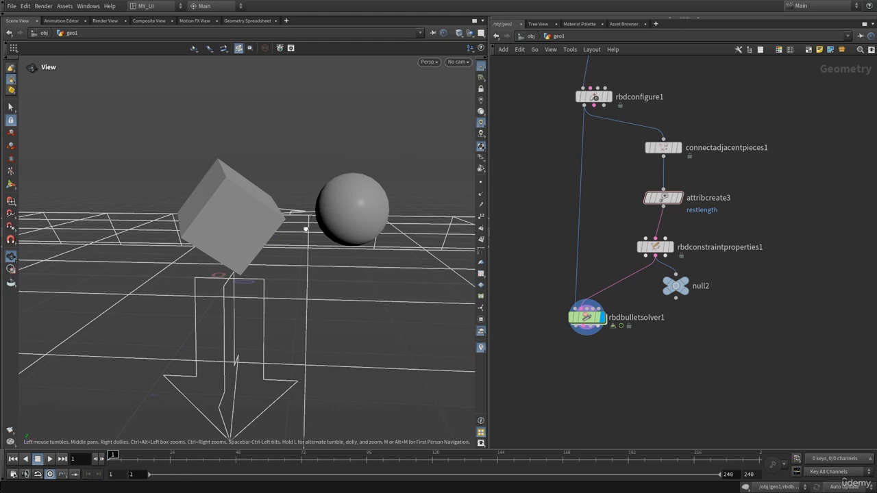
drag(306, 228, 344, 212)
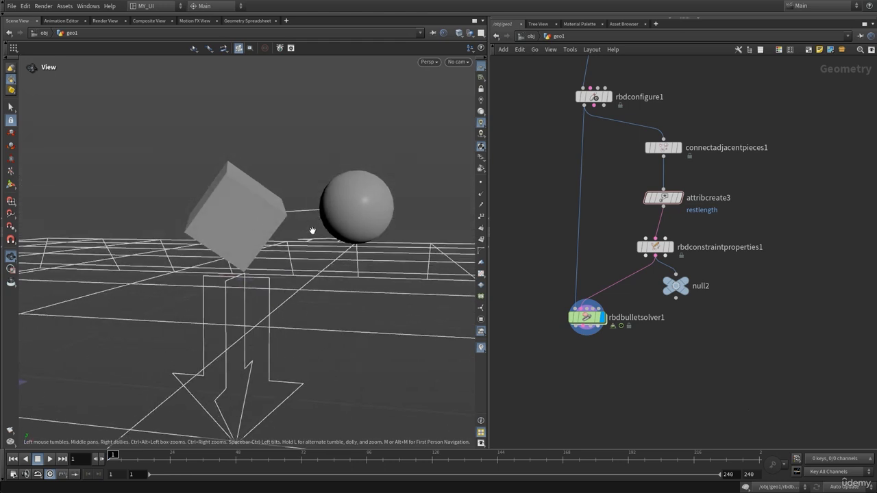
key(Up)
drag(313, 244, 330, 261)
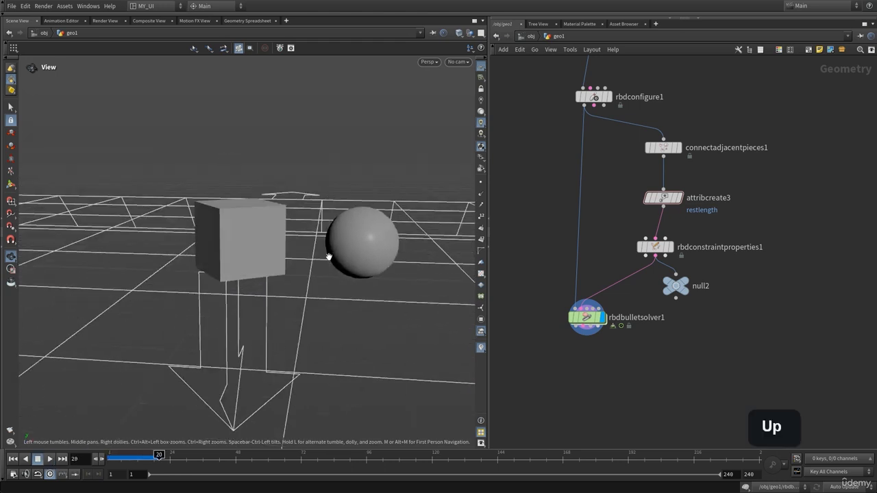
key(ctrl+Up)
Step: Set the Soft constraint's Stiffness to 43 in rbdconstraintproperties1
mouse_move(654, 253)
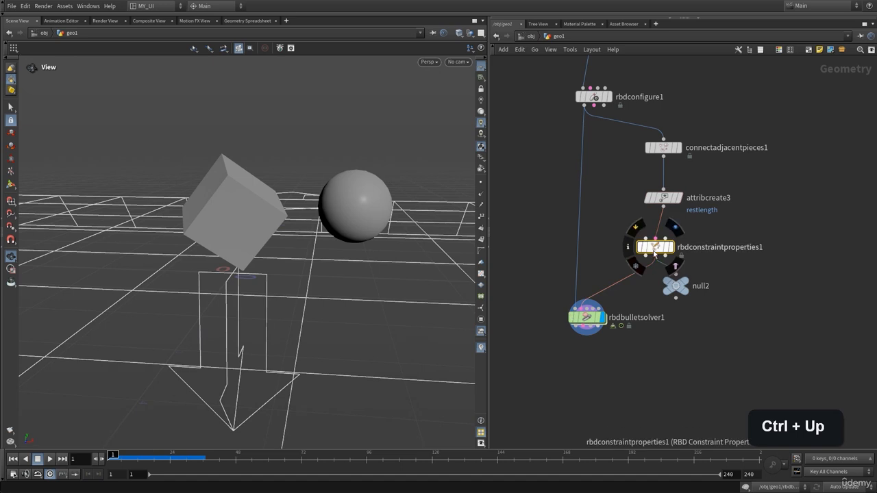
key(p)
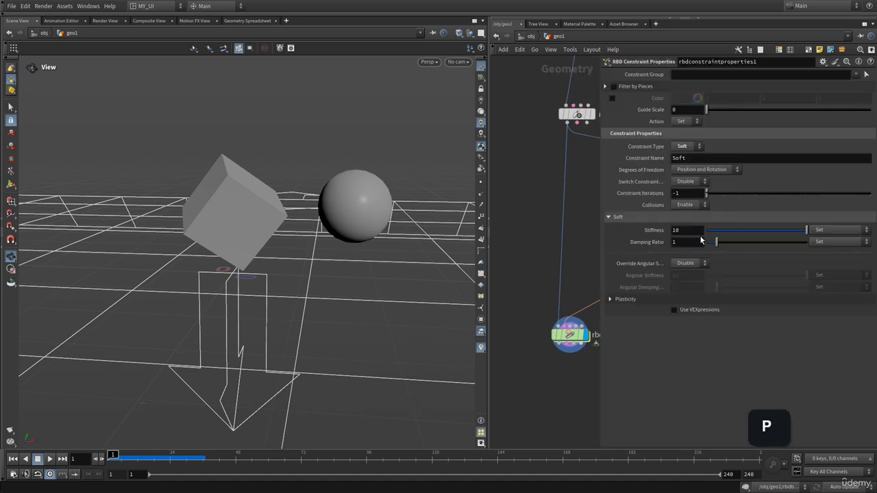
click(699, 232)
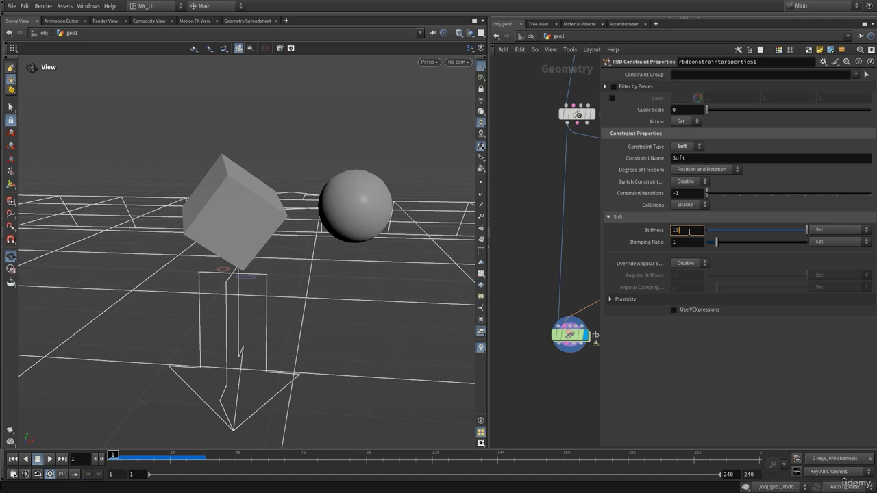
middle_click(688, 231)
middle_drag(691, 218, 708, 217)
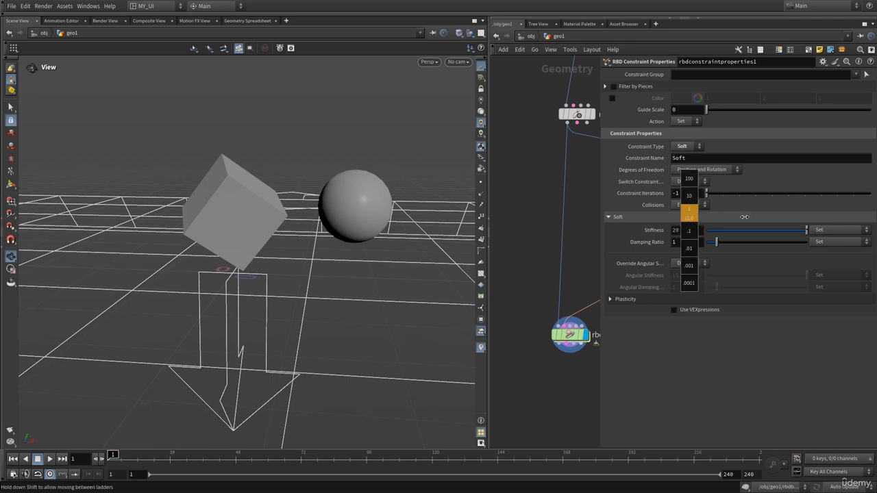
middle_drag(826, 213, 830, 213)
Step: Play and pause the simulation several times with the stiffer constraint, viewing the box and sphere from different angles
key(Up)
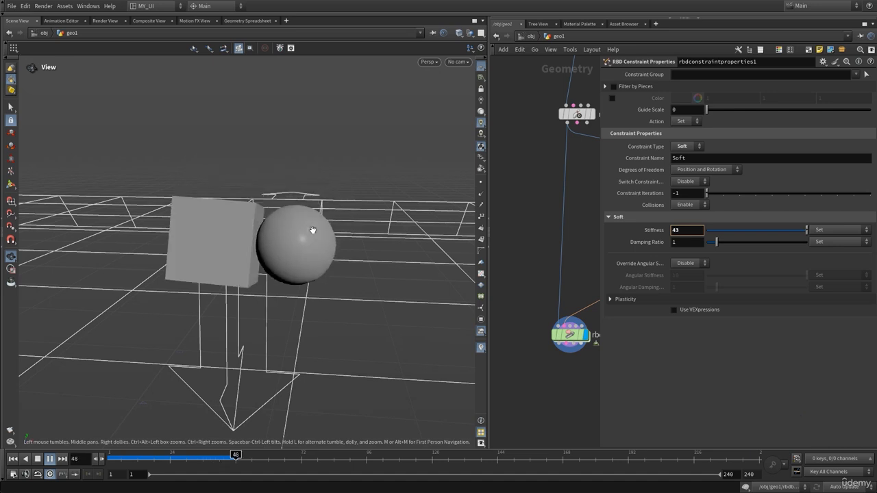
key(Up)
drag(358, 244, 284, 212)
key(Up)
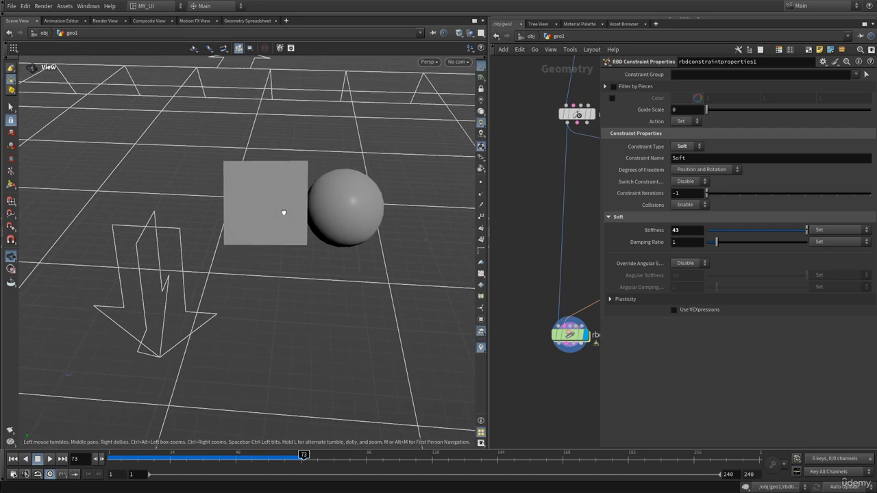
key(Up)
key(Up)
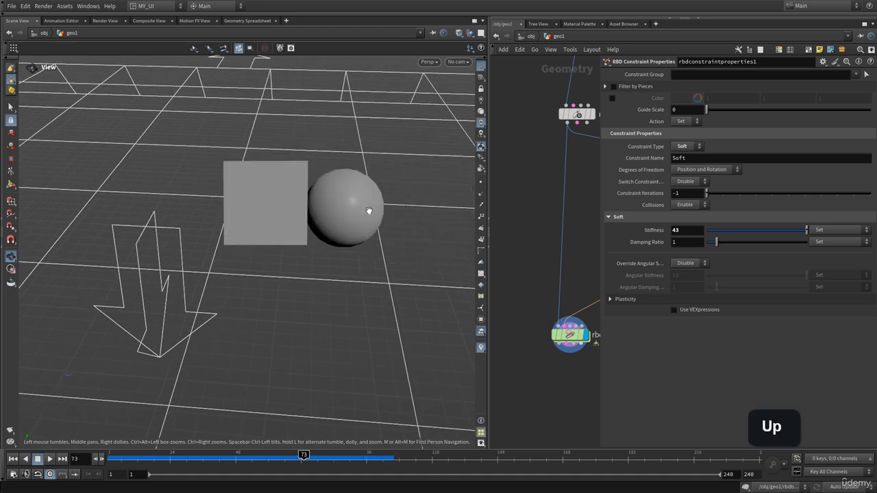
key(Up)
key(Up)
key(ctrl+Up)
key(Up)
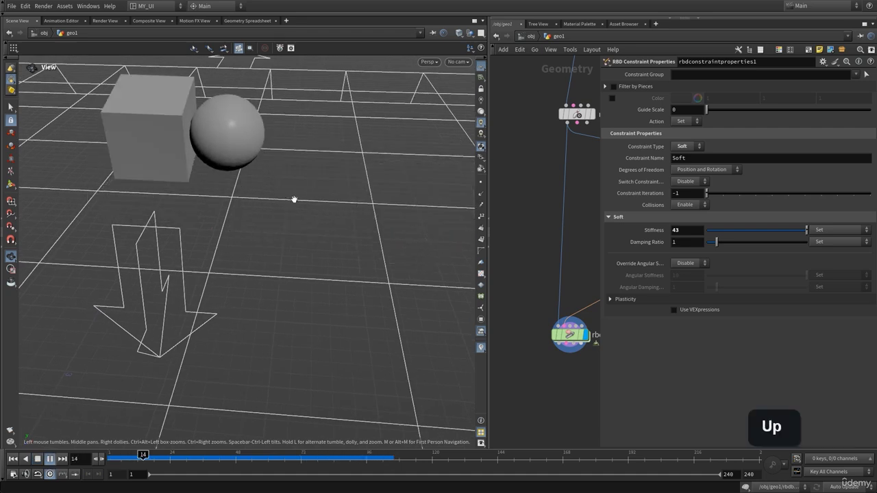
key(Up)
mouse_move(231, 178)
mouse_down()
mouse_move(252, 161)
mouse_move(270, 191)
mouse_move(236, 193)
mouse_up()
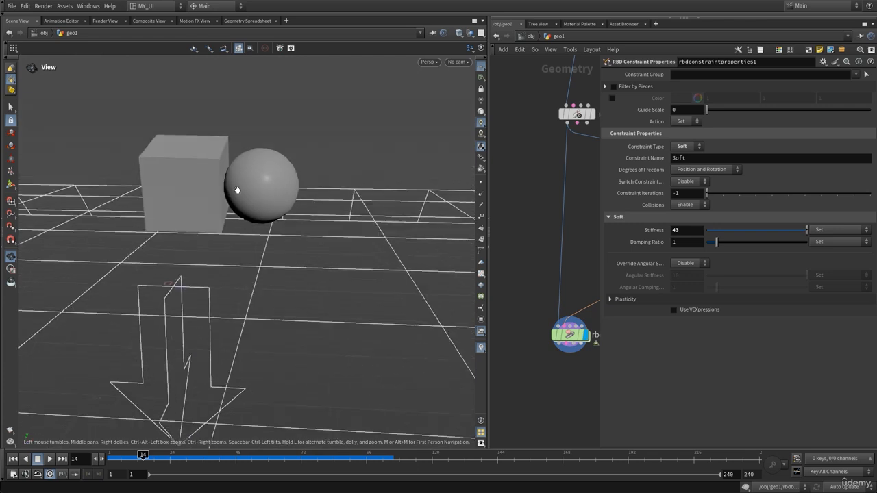
key(Up)
Step: Set the first Value component of the restlength attribute in attribcreate3 to 5
key(p)
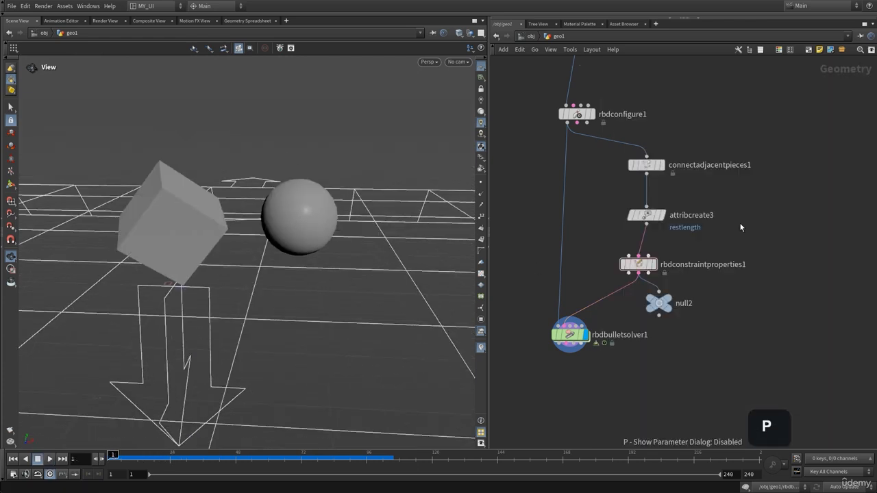
click(647, 219)
key(p)
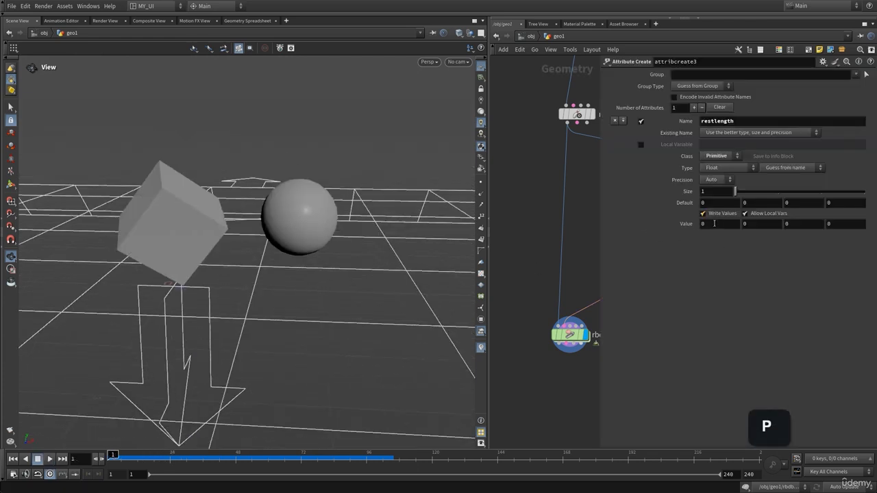
text(5)
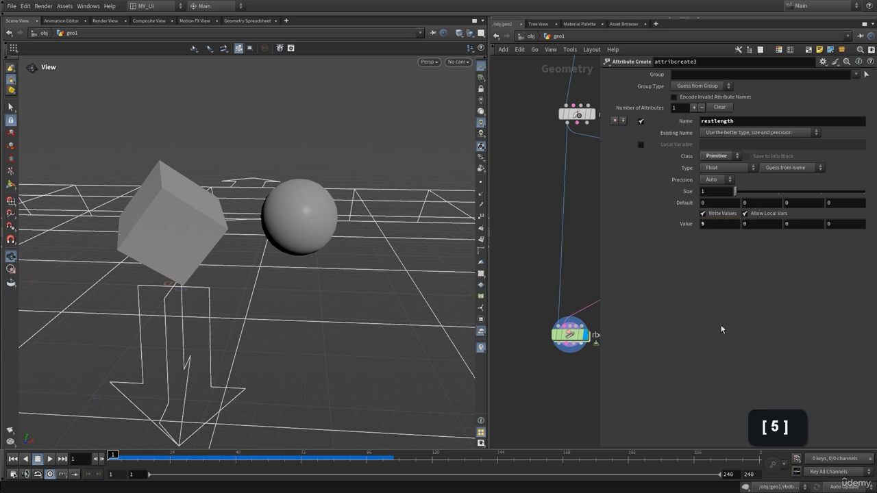
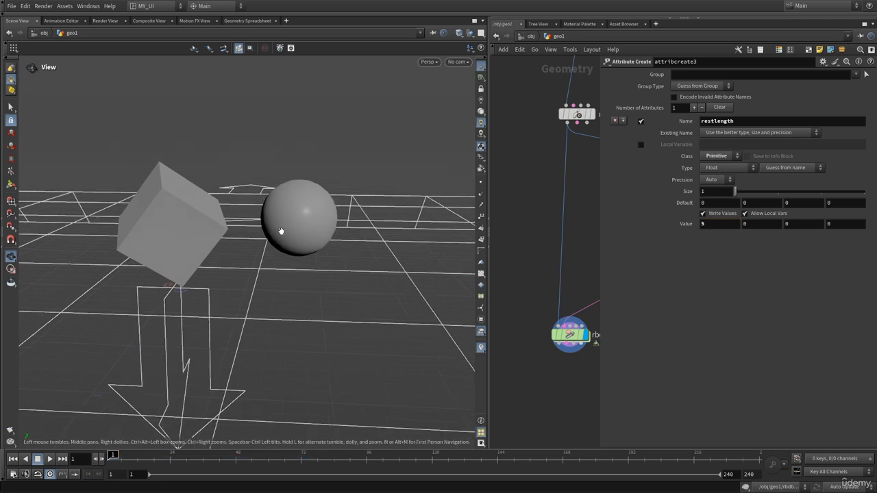
Step: Play the simulation repeatedly with the new restlength, viewing the box and sphere from several angles, and return to frame 1
drag(281, 232, 284, 219)
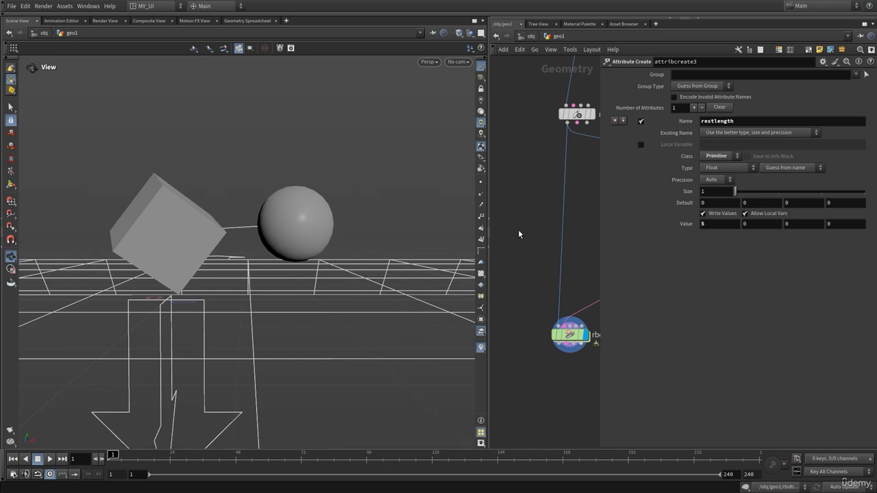
key(p)
key(Up)
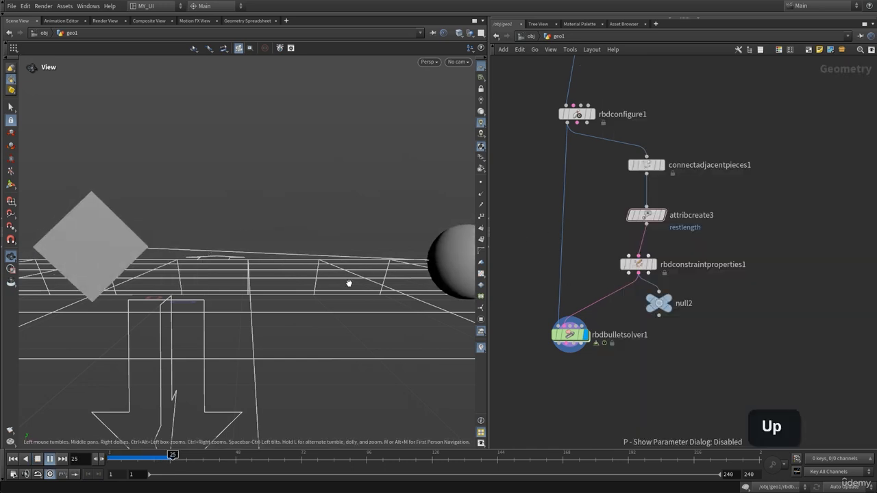
key(Up)
right_drag(348, 284, 218, 276)
middle_drag(273, 261, 226, 250)
mouse_move(226, 249)
mouse_down()
mouse_move(251, 254)
mouse_move(221, 243)
mouse_up()
key(ctrl+Up)
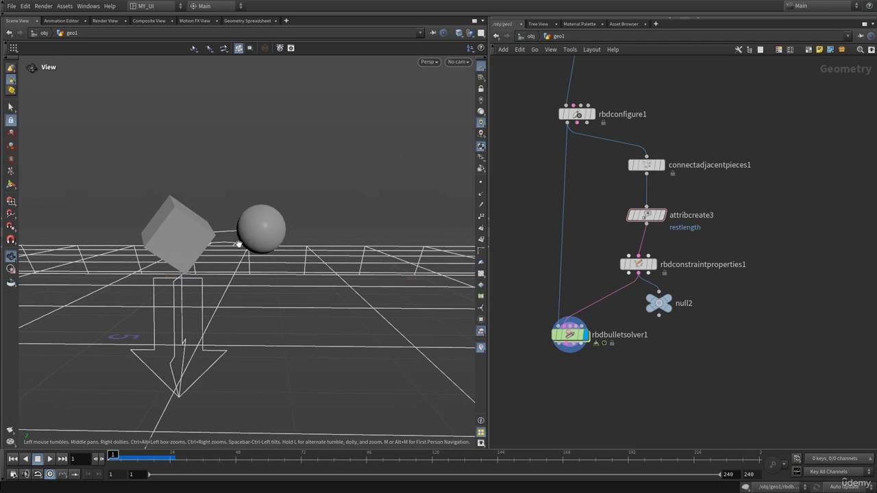
key(Up)
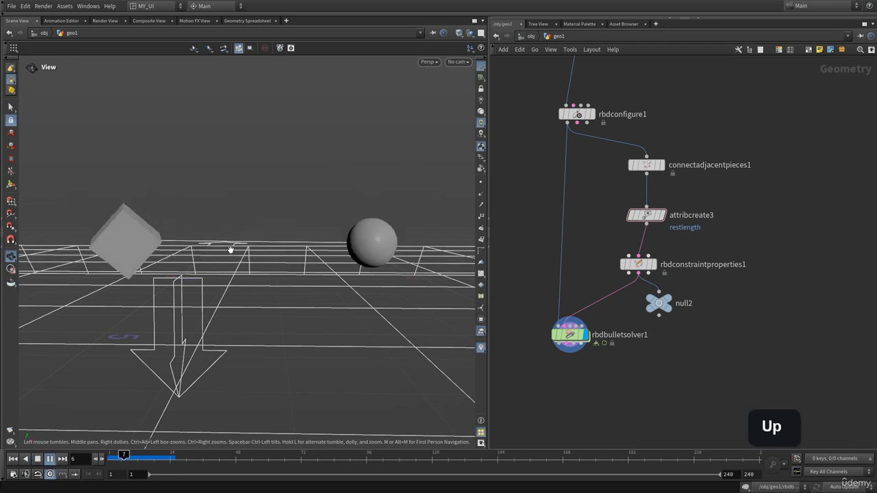
drag(365, 247, 329, 248)
key(ctrl+Up)
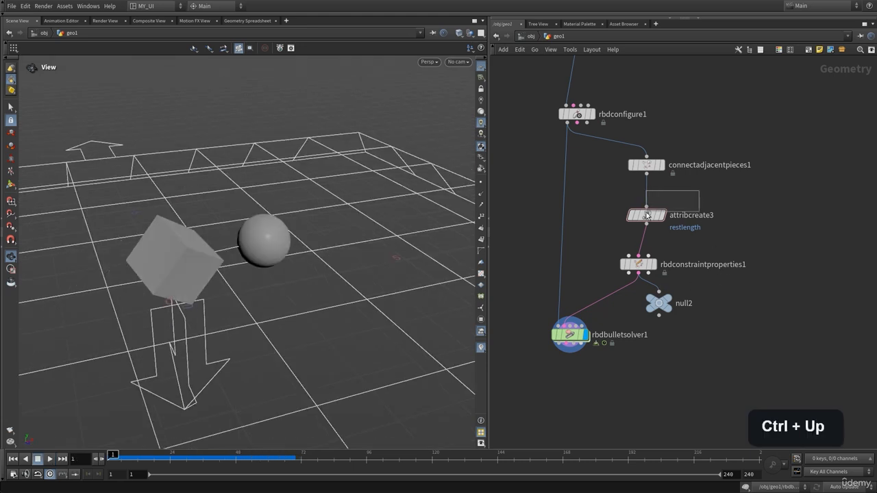
Step: Set the first Value component of restlength in attribcreate3 to 1, play the simulation, and return to frame 1
key(p)
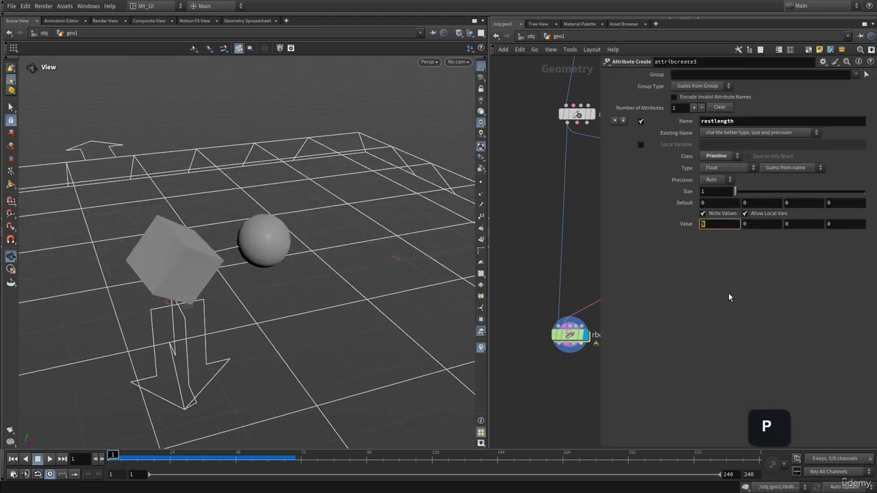
text(1)
drag(266, 270, 190, 239)
key(Up)
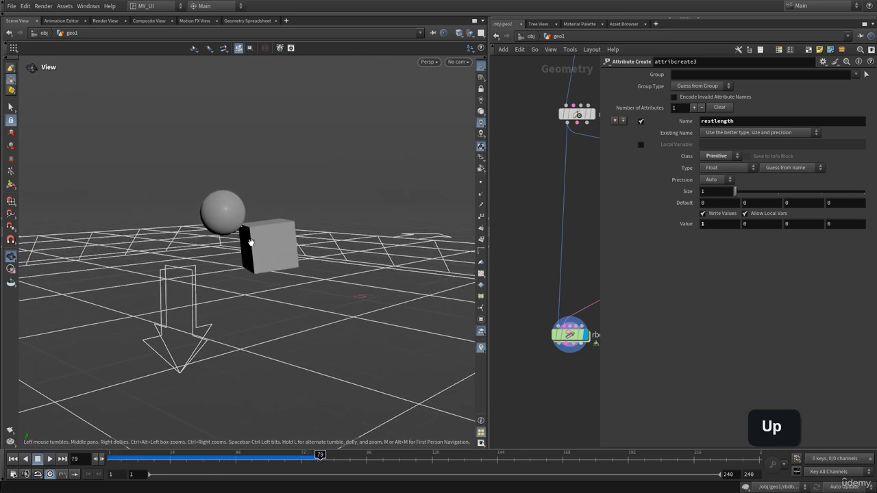
drag(268, 245, 303, 239)
key(ctrl+Up)
key(p)
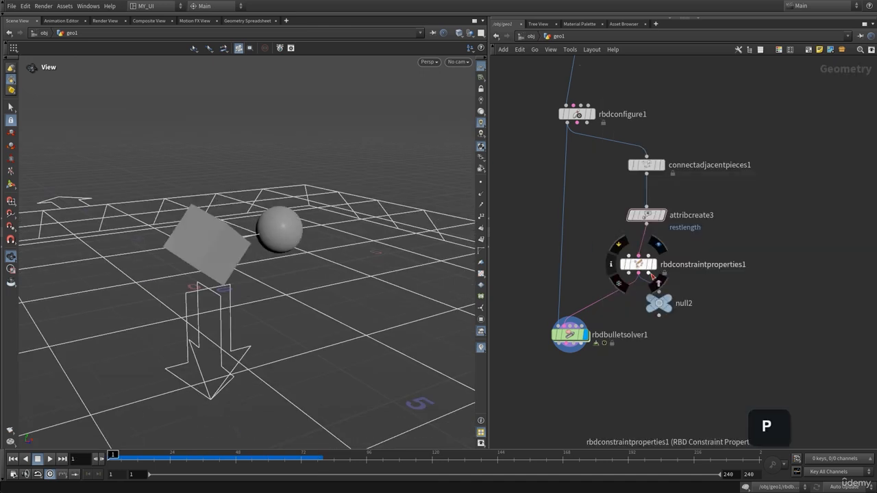
Step: Go to the box1 fracture network, display voronoifracture1, and examine the fractured wall
scroll(670, 300, down, 3)
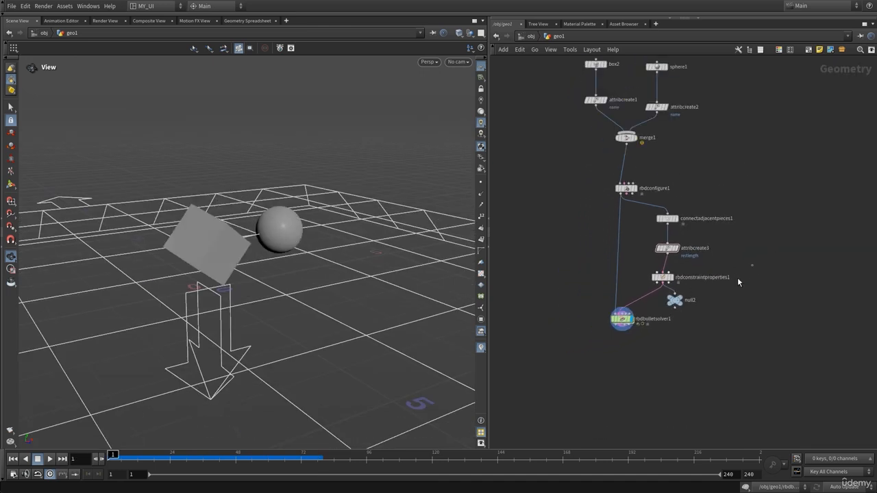
middle_drag(550, 278, 737, 291)
middle_drag(624, 213, 640, 319)
mouse_move(647, 302)
right_down()
mouse_move(662, 305)
mouse_move(632, 304)
right_up()
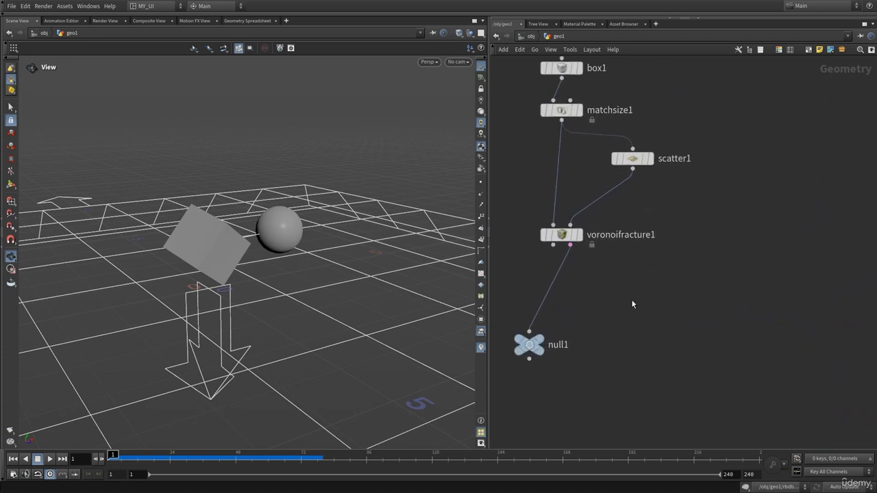
middle_drag(632, 303, 679, 274)
mouse_move(597, 217)
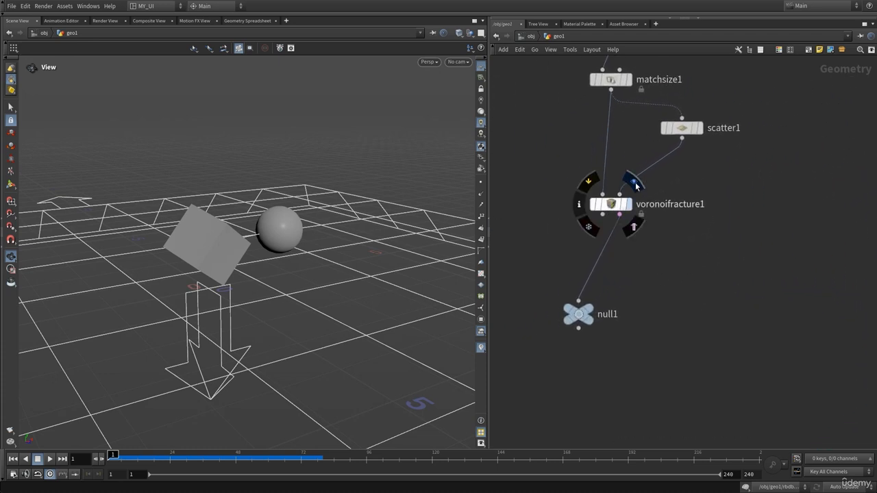
click(628, 205)
right_drag(220, 253, 288, 242)
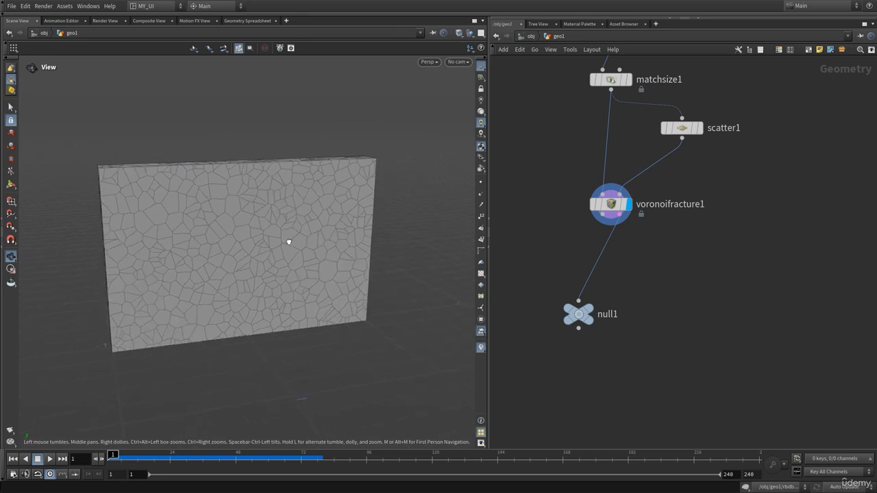
Step: Align null1 below voronoifracture1 and display its constraint lines, and switch the display back to voronoifracture1 to compare the pieces
drag(586, 319, 631, 319)
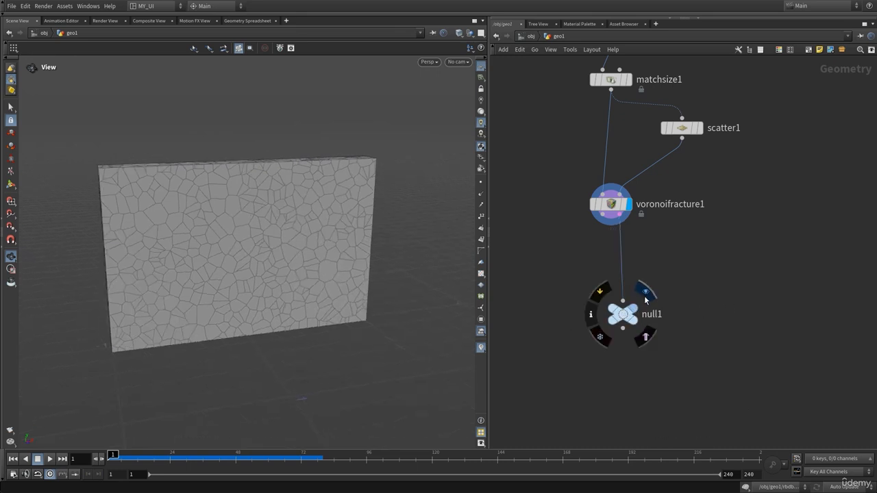
click(645, 295)
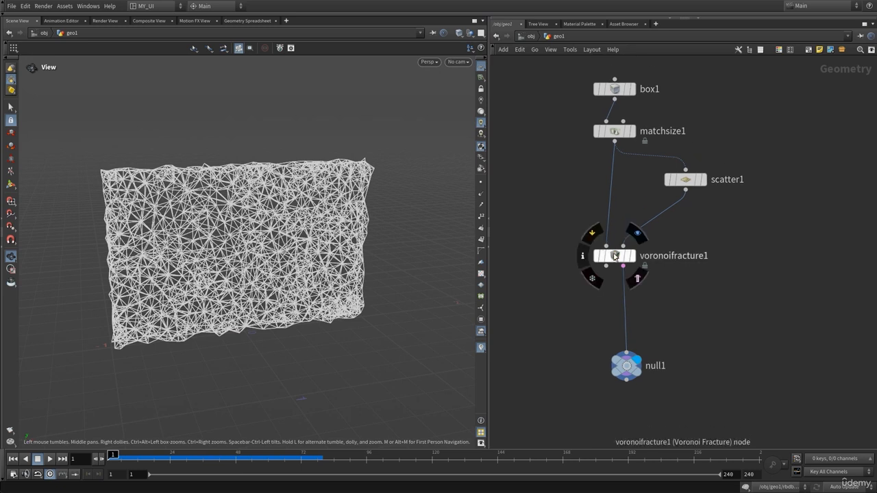
click(633, 255)
drag(192, 217, 262, 220)
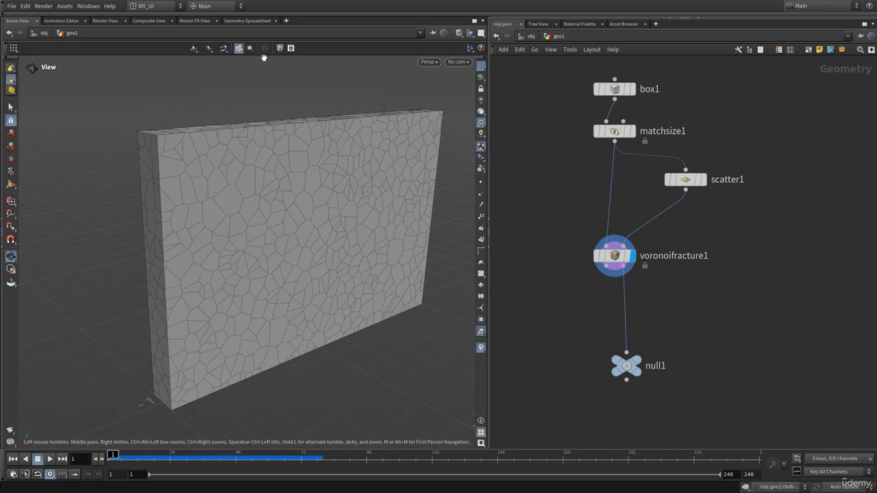
Step: Inspect the point and primitive attributes of voronoifracture1 in the Geometry Spreadsheet, including the piece names, and return to the 3D view
click(248, 21)
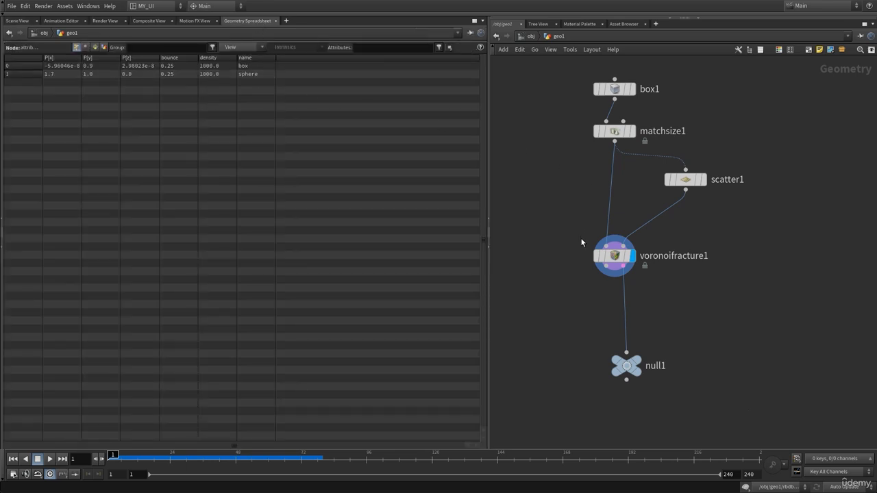
click(613, 255)
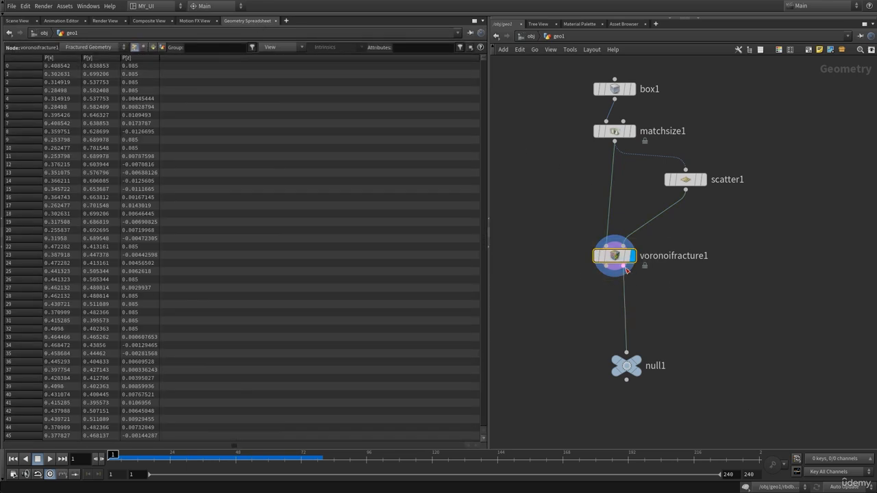
click(154, 47)
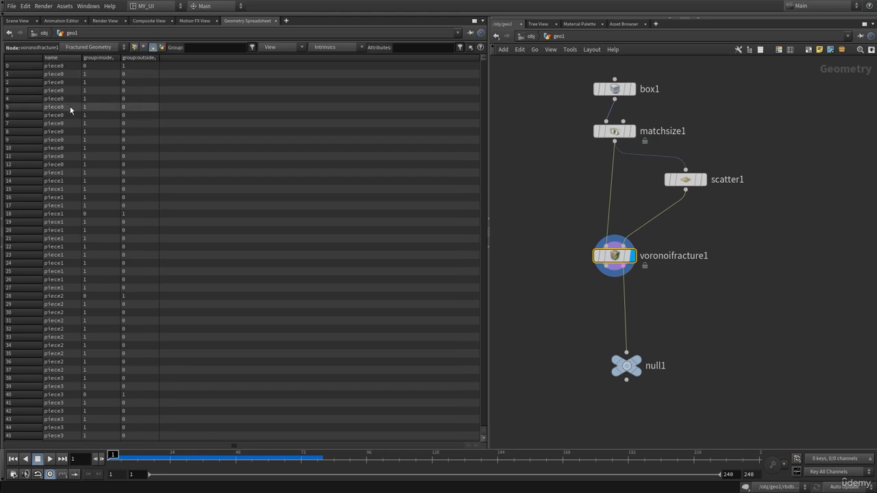
click(17, 21)
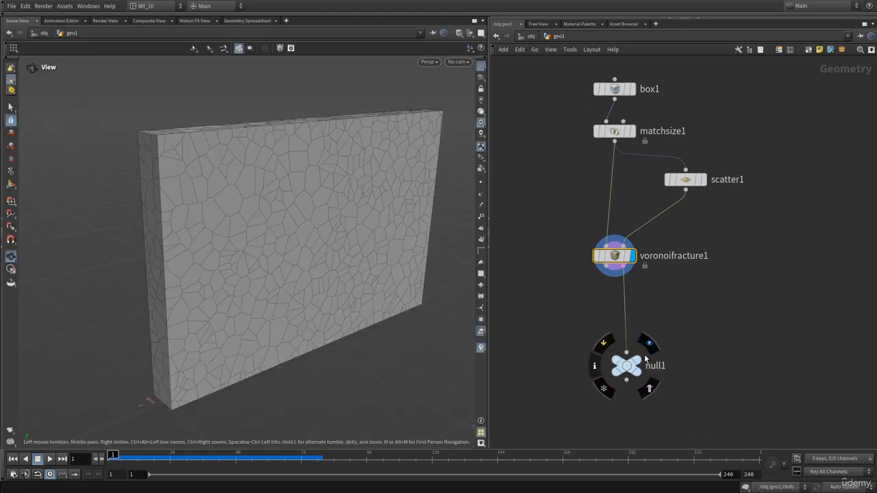
Step: Display null1 and examine the dense constraint network closely from different angles
click(648, 360)
drag(270, 192, 249, 222)
scroll(248, 208, up, 4)
scroll(248, 201, up, 4)
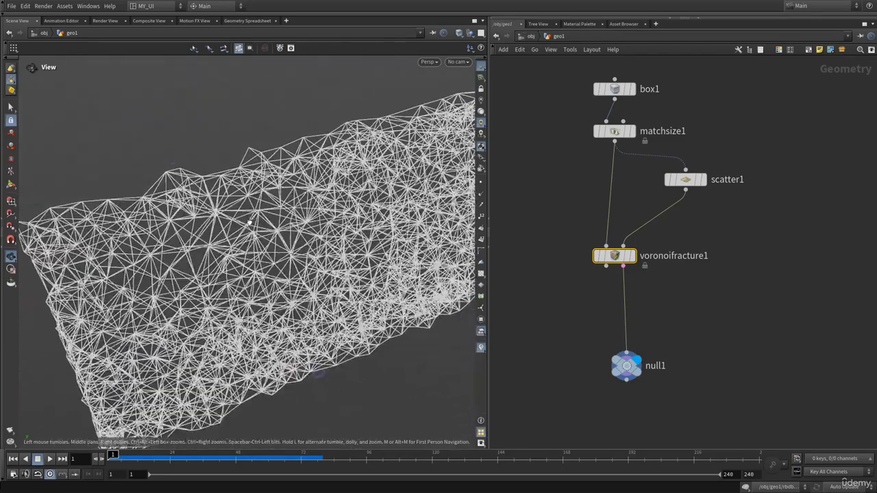
drag(285, 192, 252, 206)
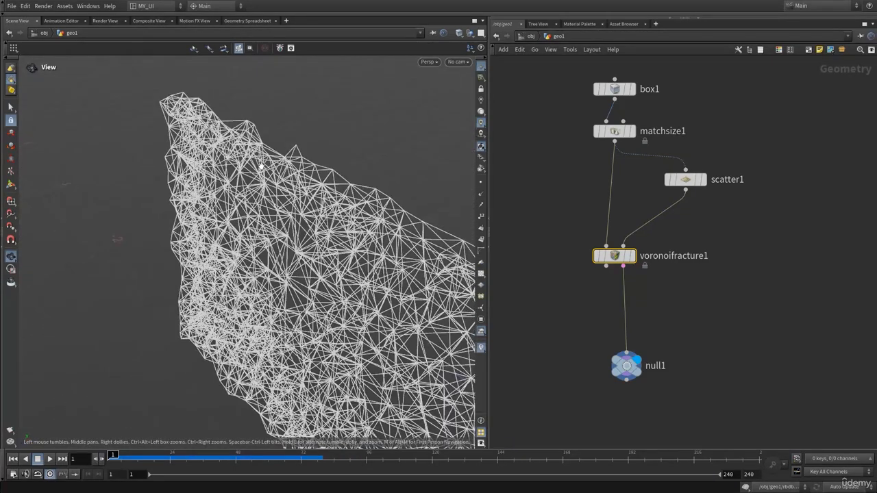
drag(260, 167, 266, 182)
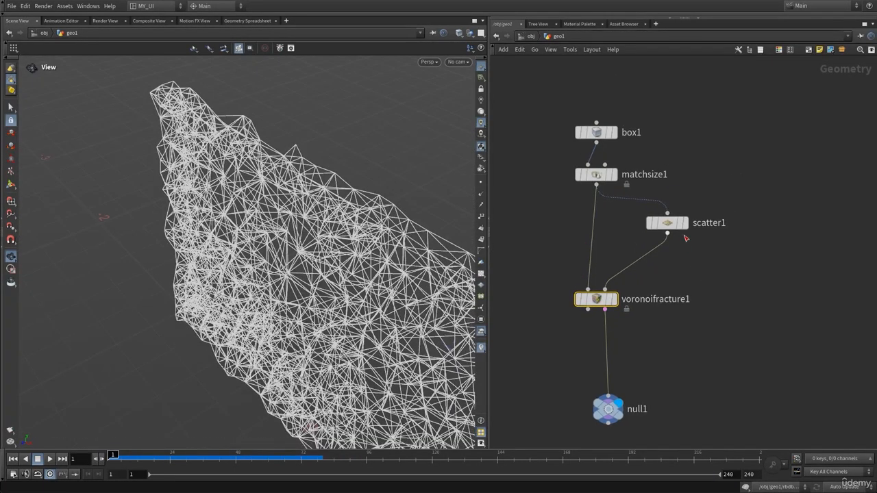
Step: Set scatter1's Force Total Count to 58 and display the resulting constraint network at null1
click(688, 205)
key(p)
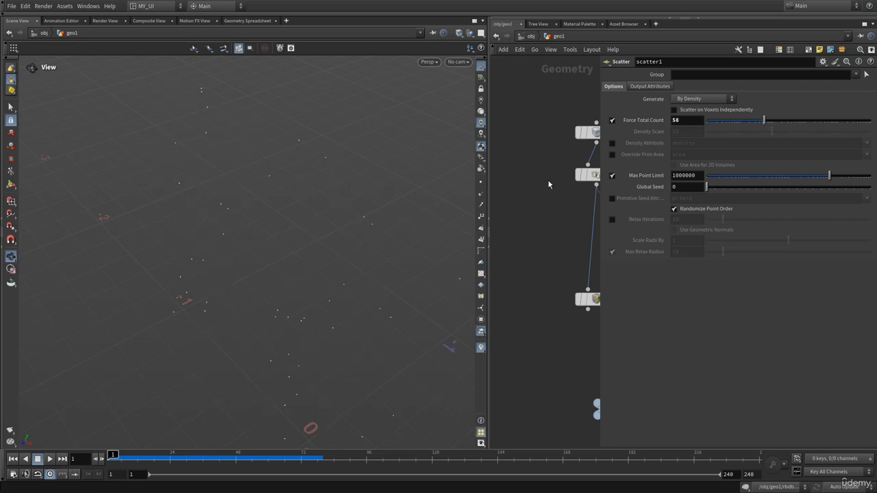
key(p)
click(629, 389)
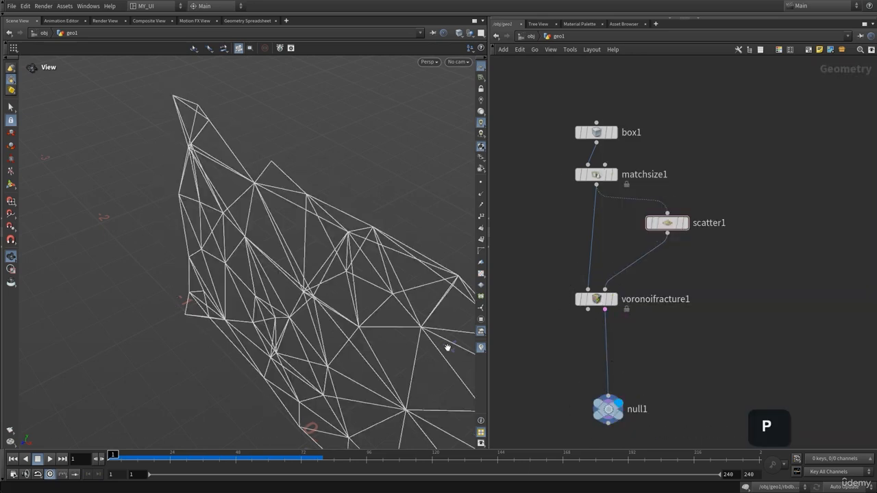
drag(448, 346, 413, 246)
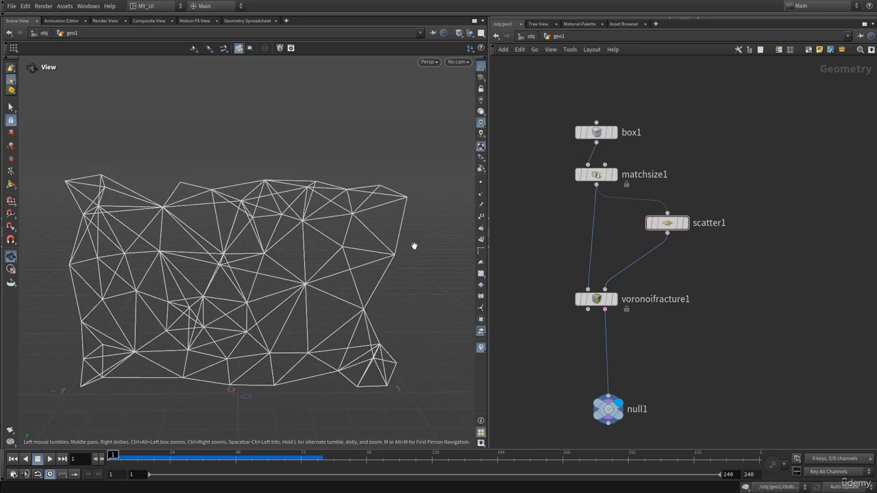
Step: Lower scatter1's Force Total Count further to leave only a sparse constraint network
key(p)
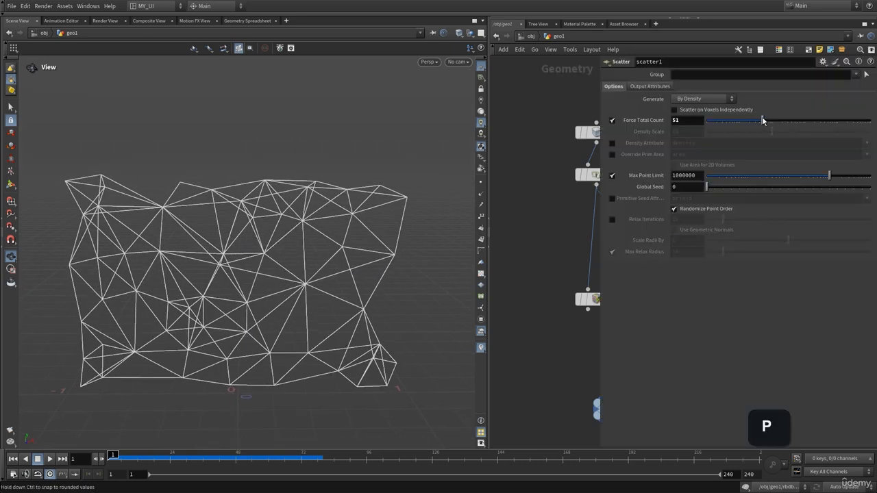
mouse_move(762, 120)
mouse_down()
mouse_move(749, 131)
mouse_move(746, 122)
mouse_up()
key(p)
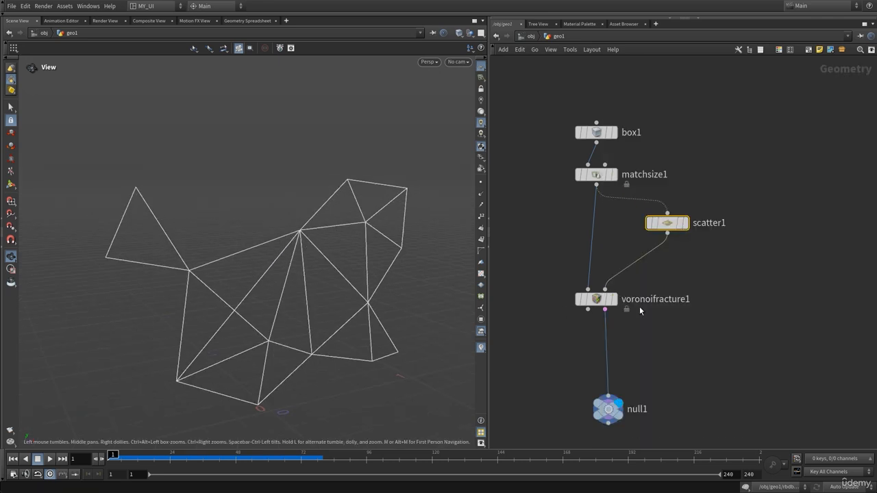
Step: Inspect null1's primitive restlength values and its point piece names in the Geometry Spreadsheet, and compare them with the lines in the 3D view
click(608, 410)
middle_click(611, 415)
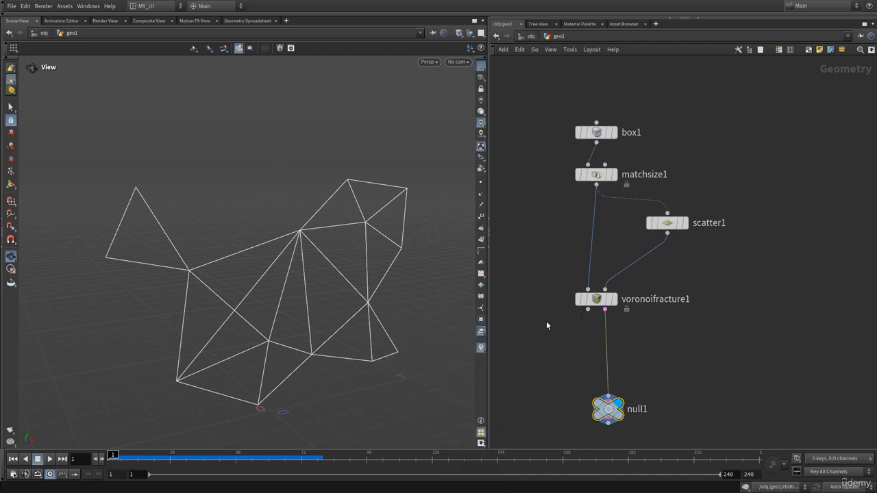
middle_drag(546, 320, 534, 172)
middle_click(584, 267)
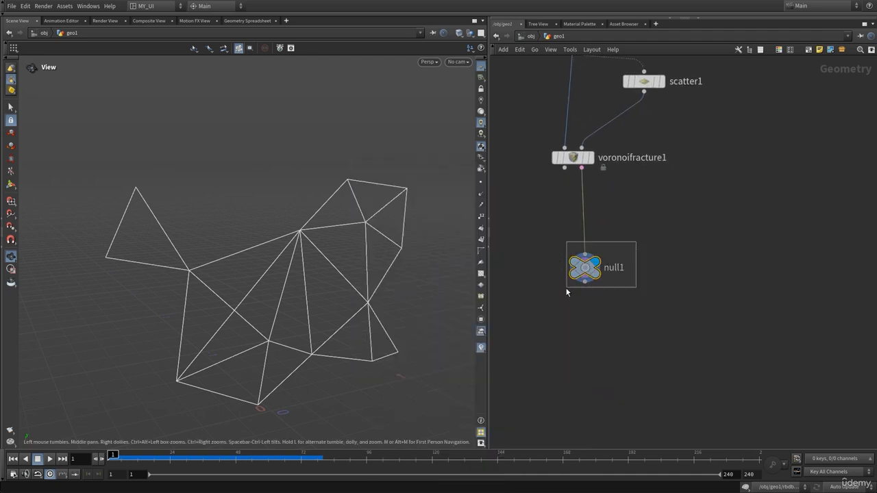
click(255, 20)
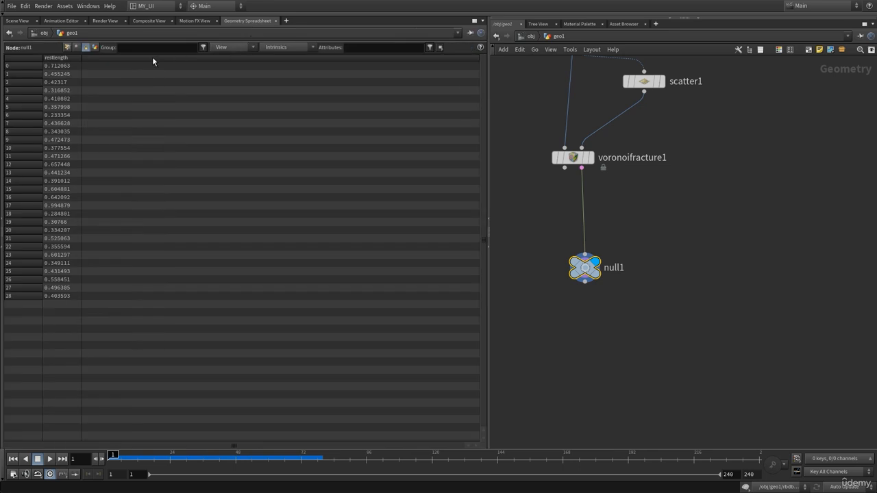
click(67, 48)
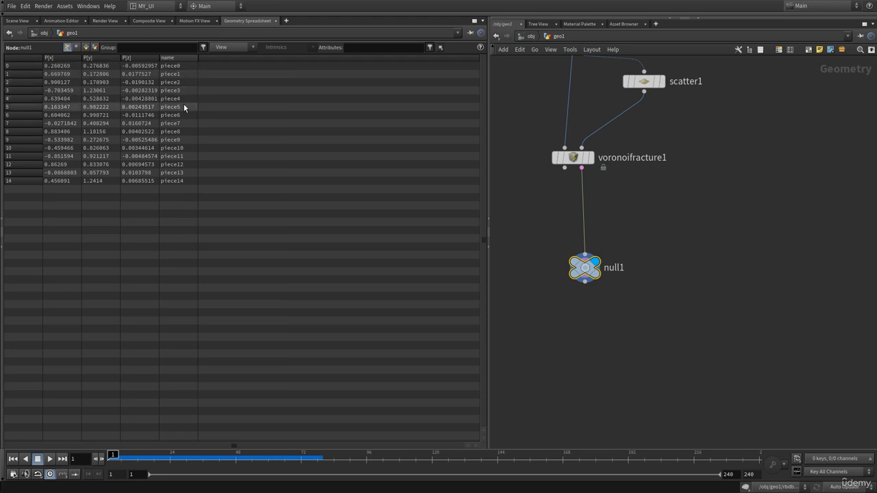
click(23, 21)
drag(280, 235, 271, 218)
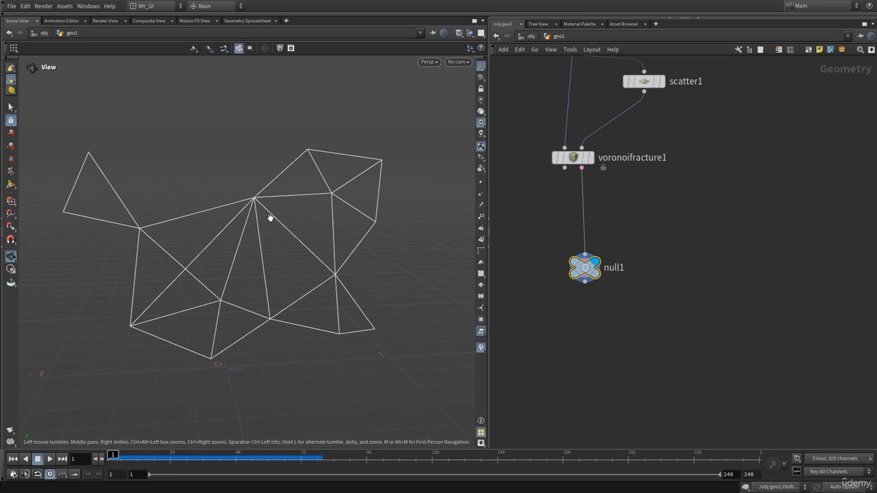
Step: Set scatter1's Force Total Count to 124 and delete the null1 node
middle_drag(675, 187, 655, 279)
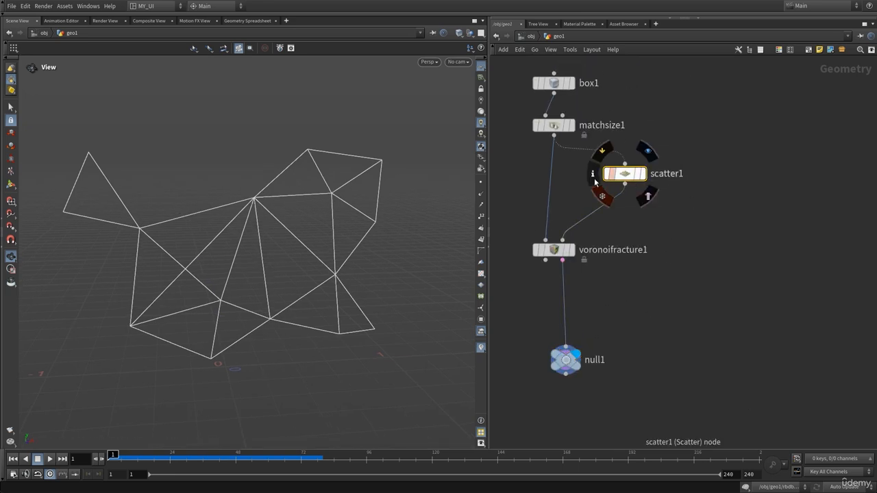
key(p)
drag(745, 122, 776, 127)
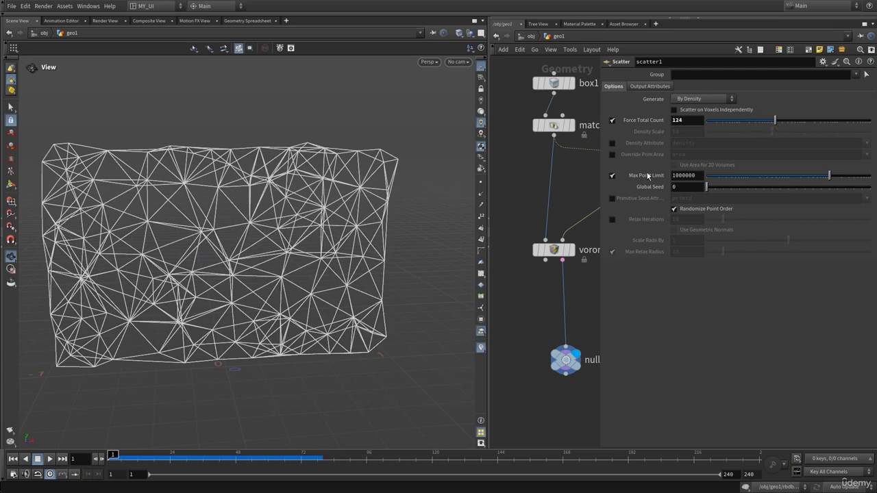
key(p)
click(563, 361)
key(Delete)
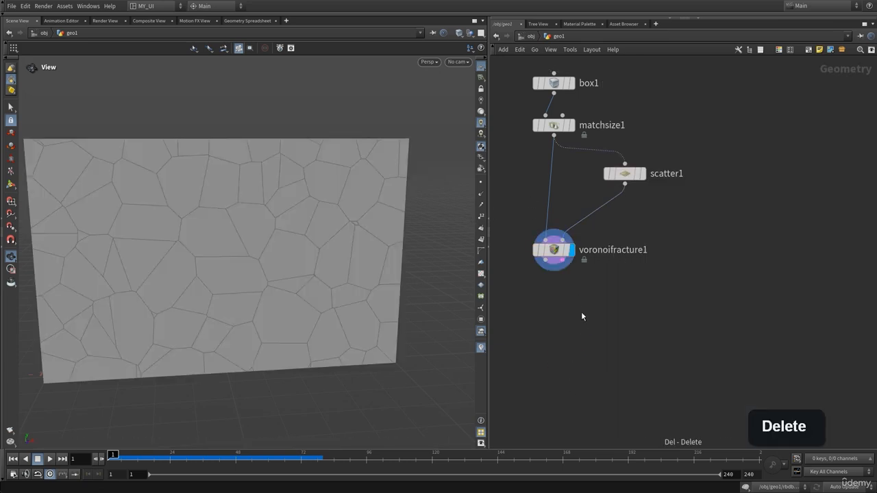
Step: Add an RBD Bullet Solver below voronoifracture1, feed it the fractured geometry in its first input, and display it
scroll(268, 274, down, 5)
drag(269, 274, 280, 278)
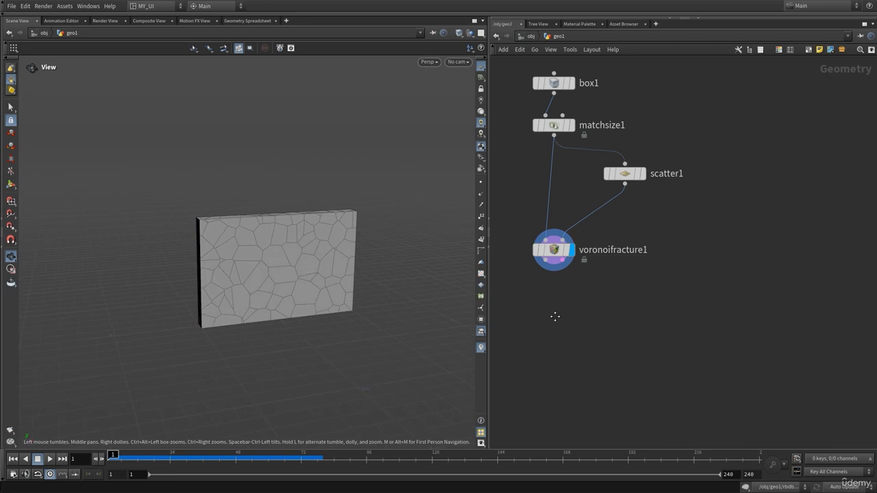
middle_drag(554, 317, 587, 271)
drag(249, 264, 274, 243)
middle_drag(590, 283, 612, 265)
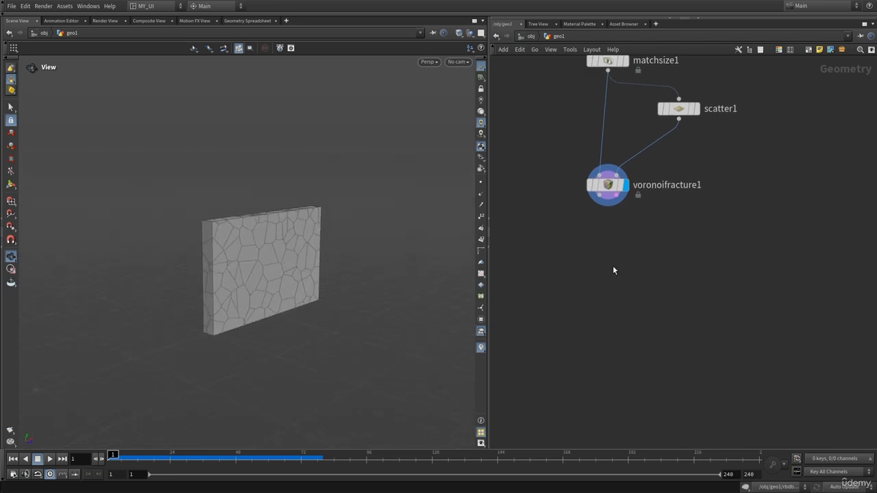
key(Tab)
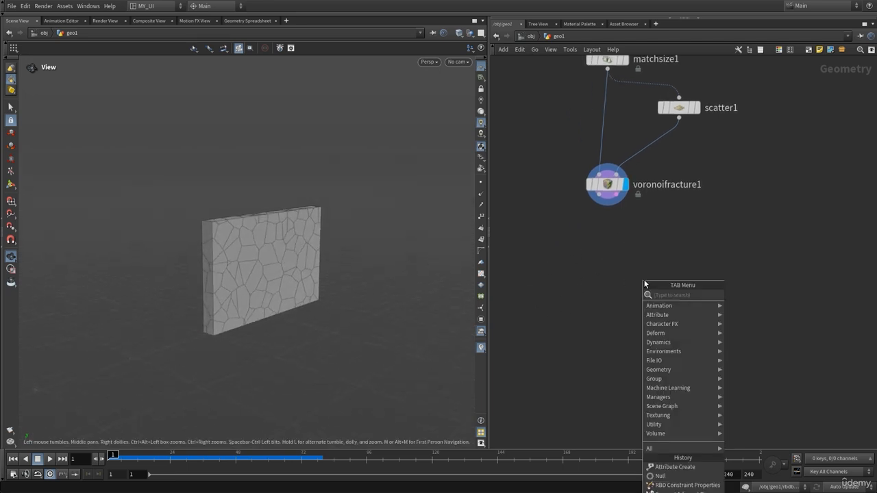
text(rbdb)
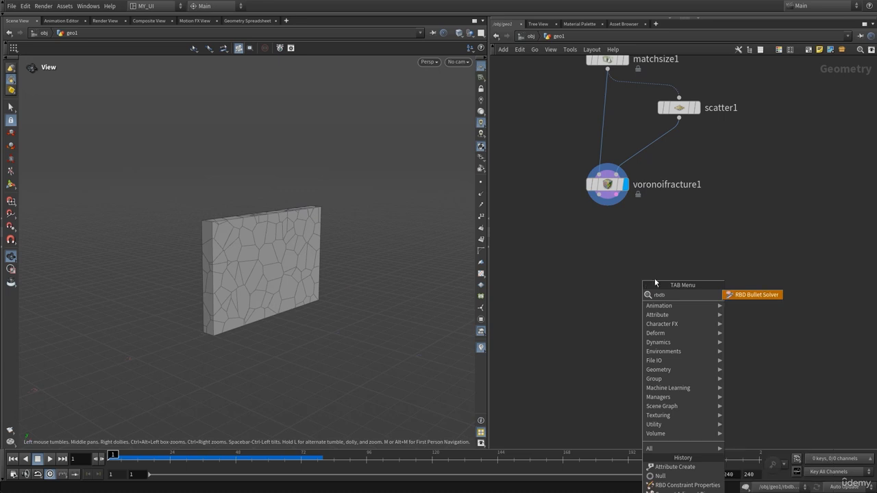
click(759, 296)
click(629, 315)
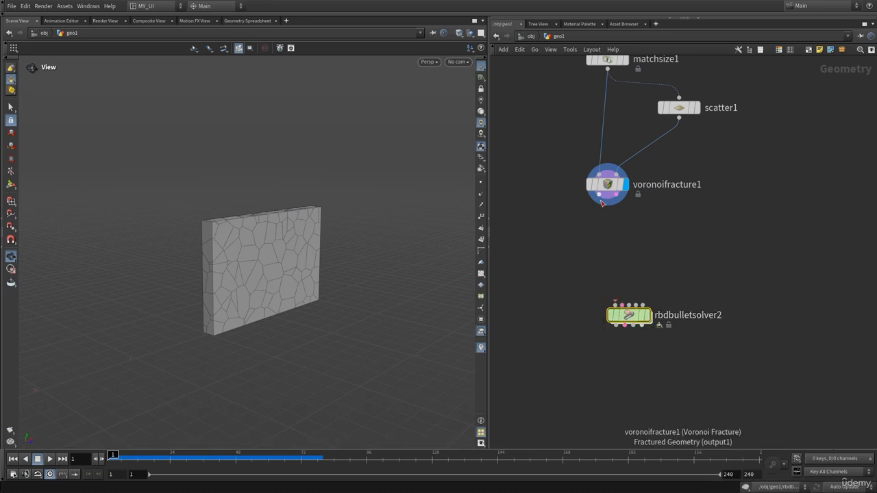
click(607, 204)
click(640, 304)
click(651, 292)
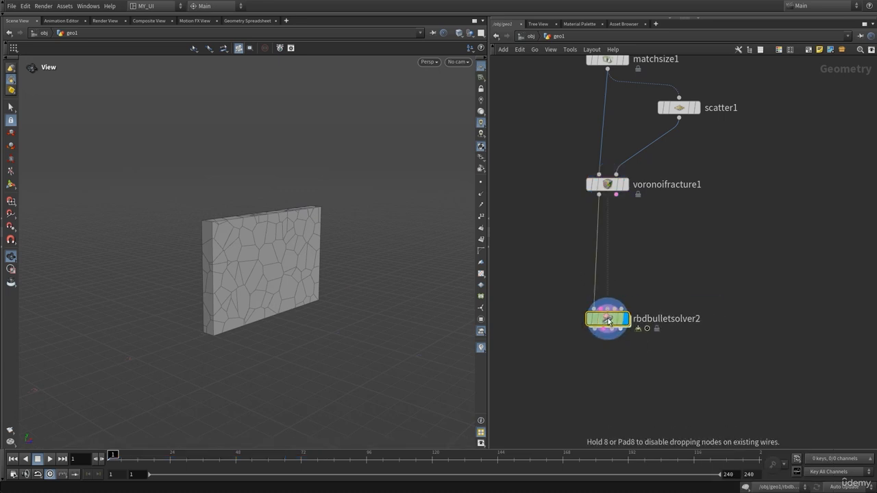
Step: Set the ground collision type of rbdbulletsolver2 to Ground Plane
key(p)
click(663, 97)
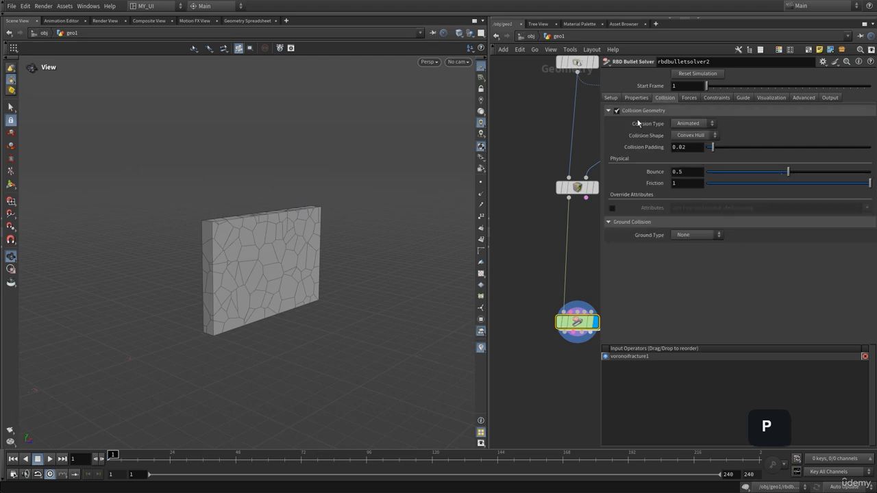
click(687, 235)
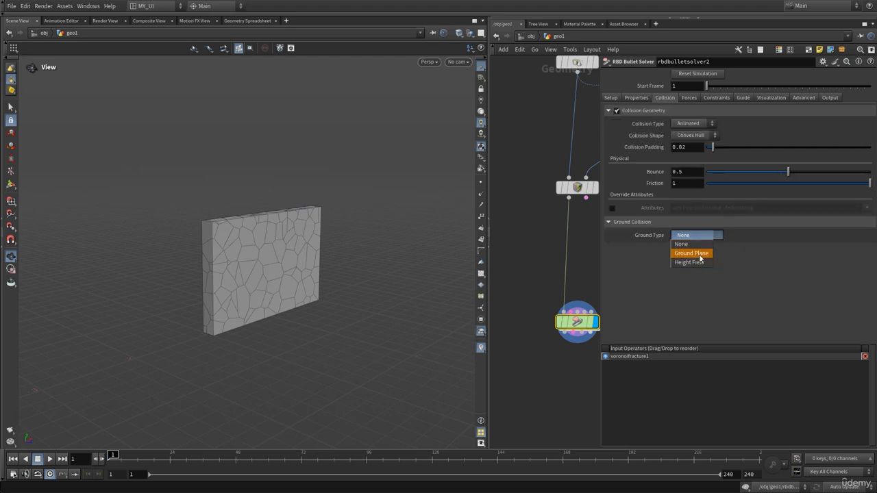
click(689, 252)
Step: Play the wall simulation and return to the first frame
key(Up)
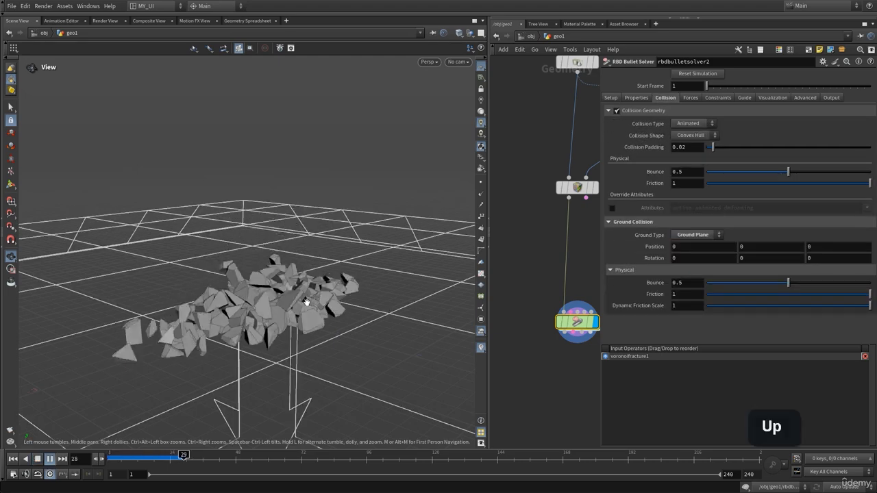
key(ctrl+Up)
key(p)
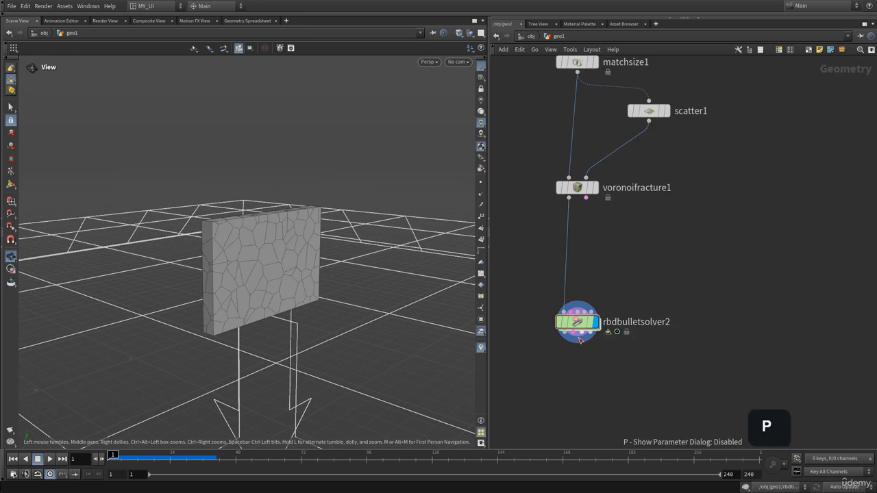
Step: Make room above rbdbulletsolver2, and add a Null that displays voronoifracture1's constraint geometry output
drag(570, 311, 565, 345)
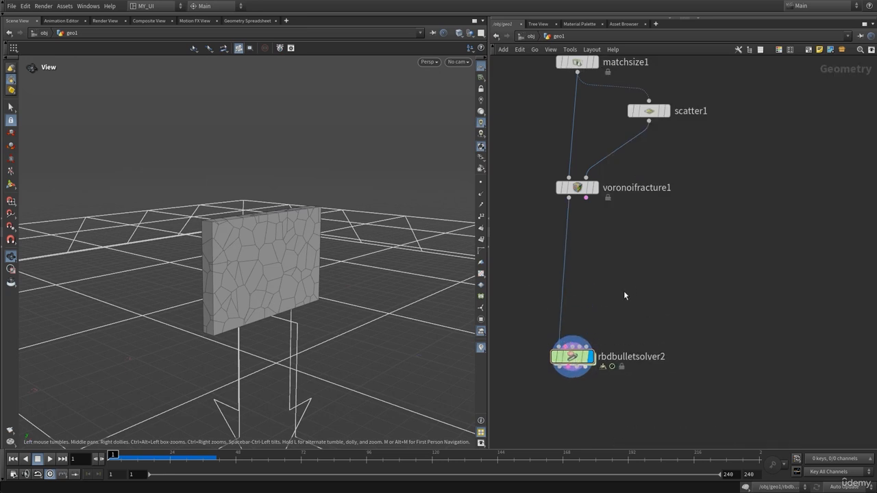
middle_drag(625, 284, 634, 242)
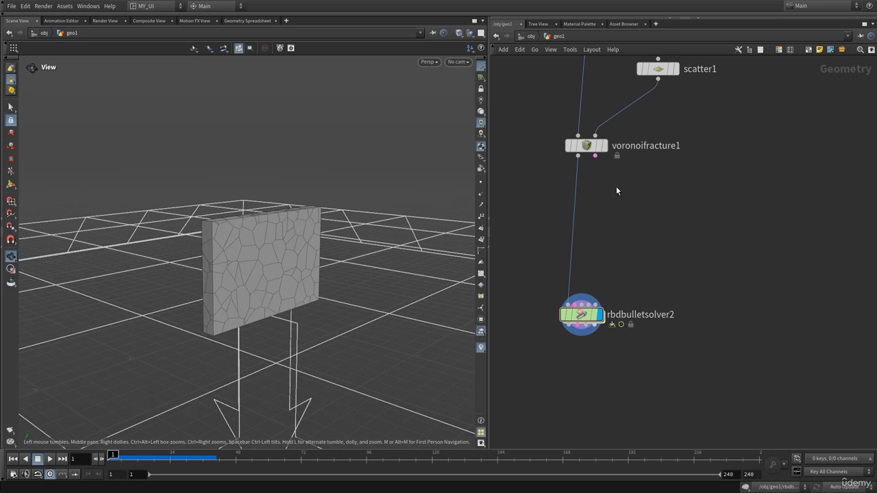
key(Tab)
text(nul)
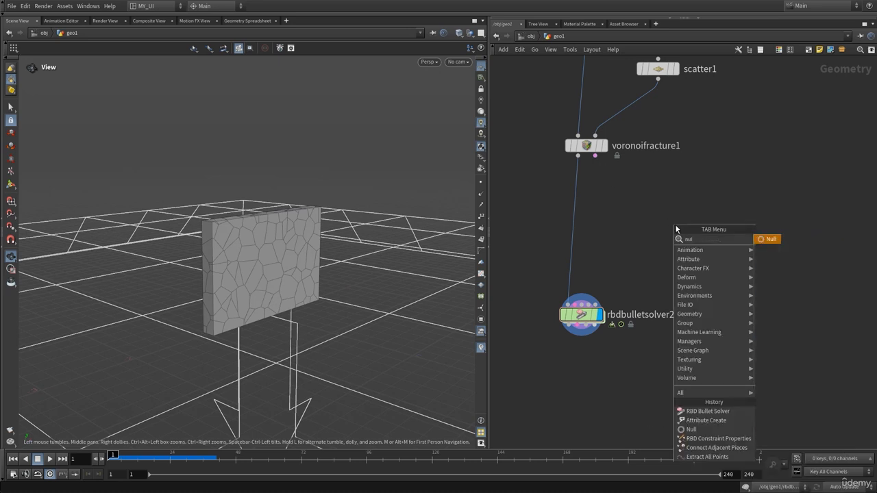
key(Return)
click(675, 225)
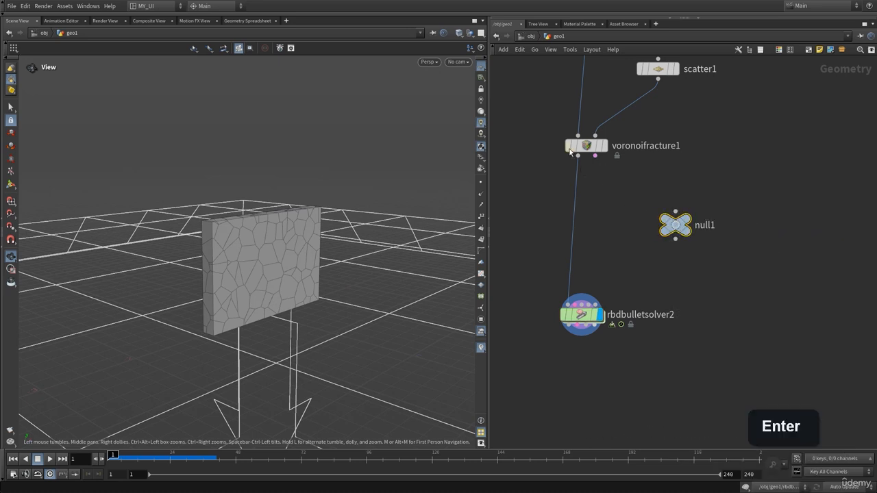
click(699, 199)
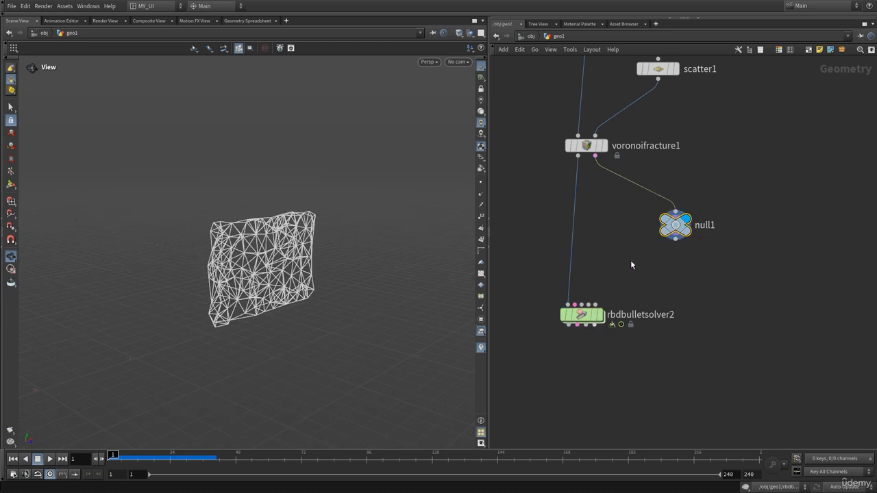
Step: Check null1's point and primitive attributes in its node info, and delete null1
middle_drag(630, 260, 593, 260)
middle_click(644, 228)
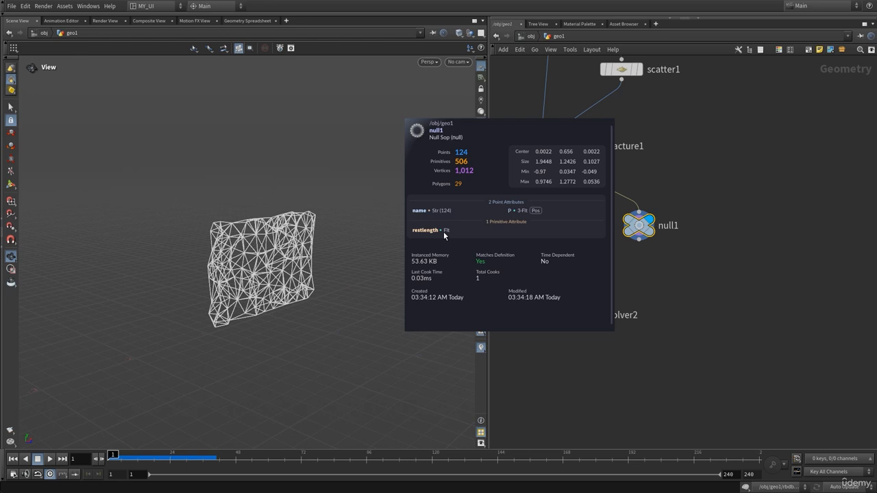
click(548, 316)
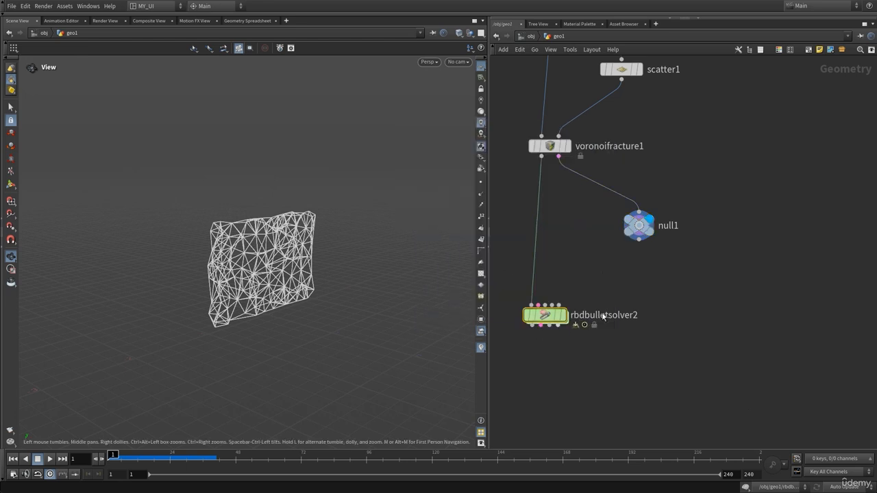
click(638, 225)
key(Delete)
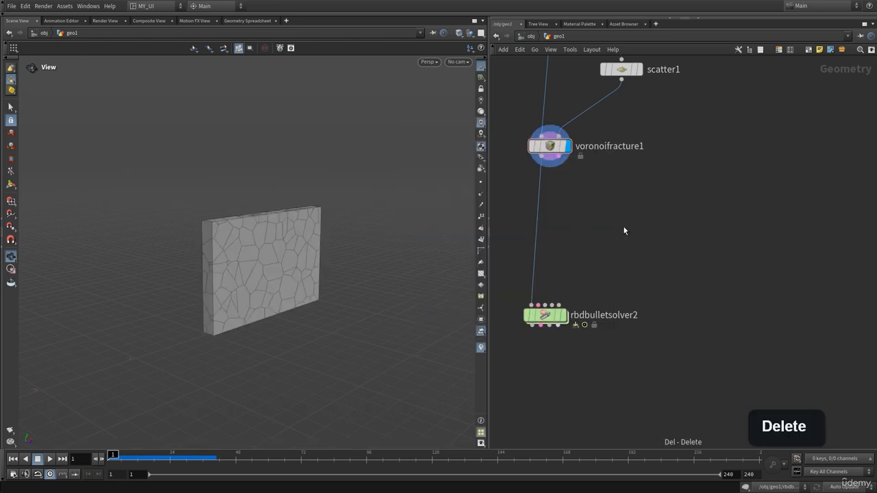
Step: Add an RBD Constraint Properties node between voronoifracture1 and rbdbulletsolver2
key(Tab)
text(rbd)
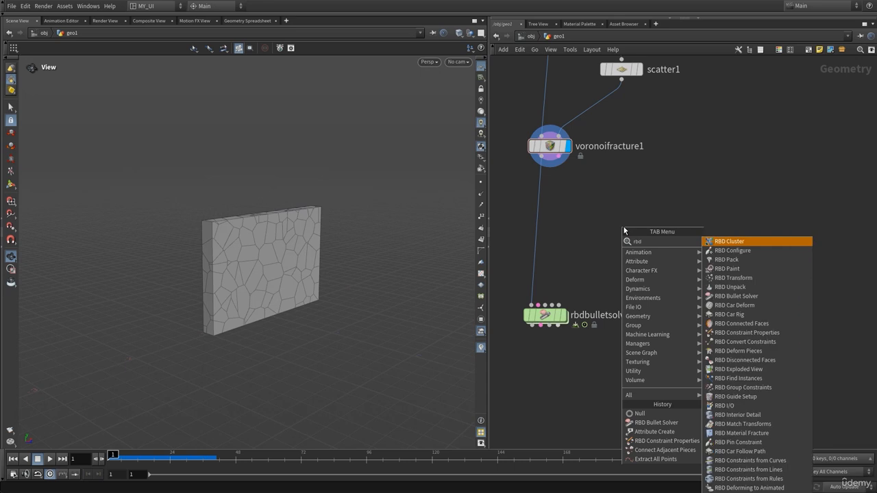
text(c)
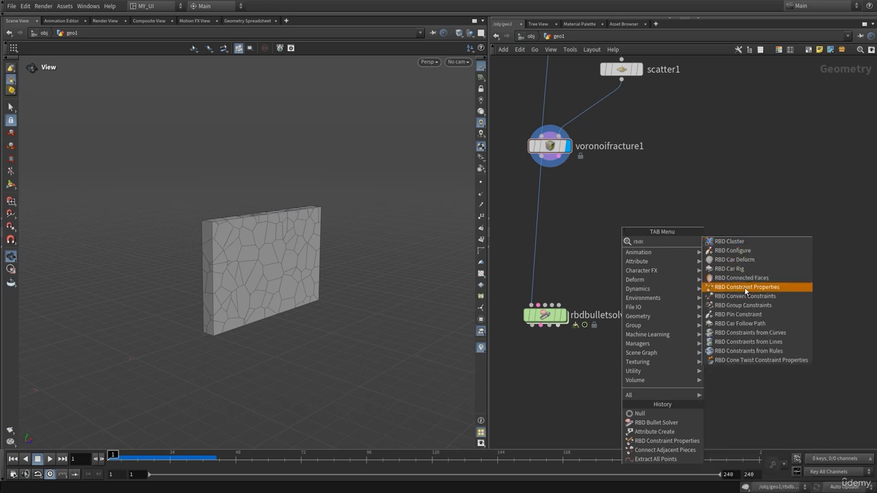
click(734, 287)
click(603, 249)
drag(603, 252, 582, 262)
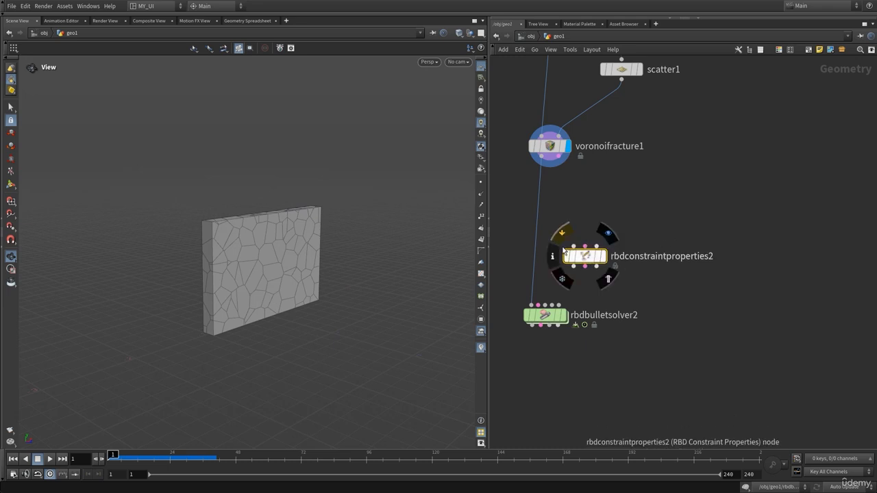
drag(579, 257, 607, 265)
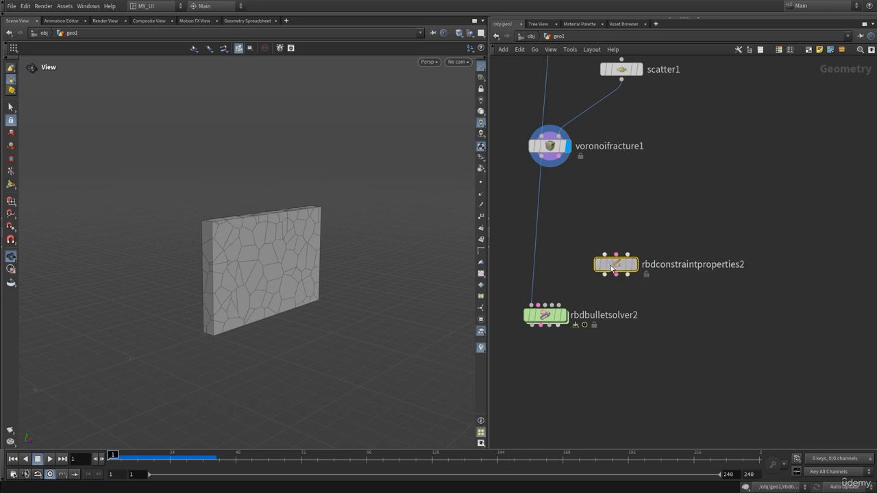
Step: Wire voronoifracture1's constraint output through rbdconstraintproperties2 into the constraint input of rbdbulletsolver2
click(559, 157)
click(604, 245)
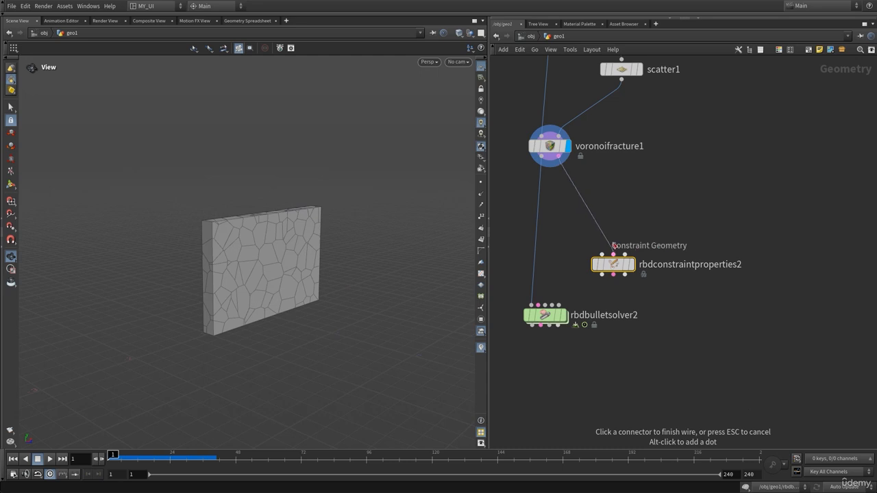
click(613, 275)
click(539, 306)
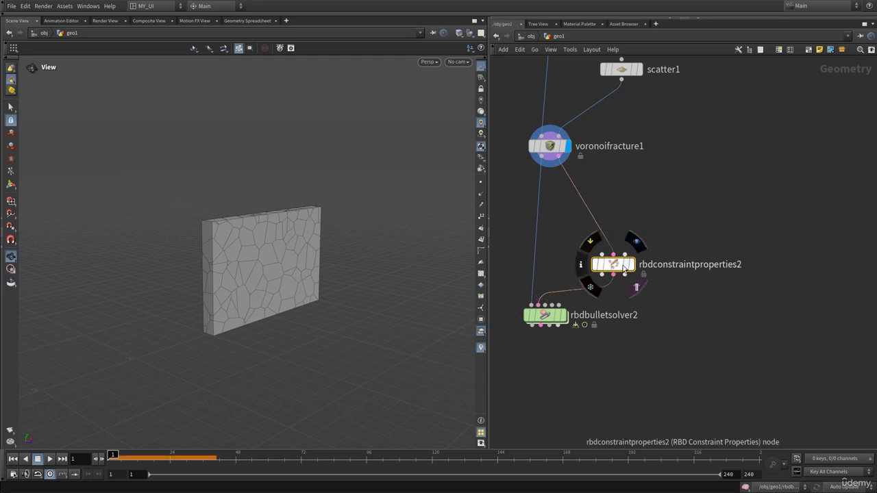
drag(606, 265, 584, 236)
Step: Route voronoifracture1's fractured geometry through rbdconstraintproperties2 into the solver's first input, and align the node beneath voronoifracture1
click(549, 160)
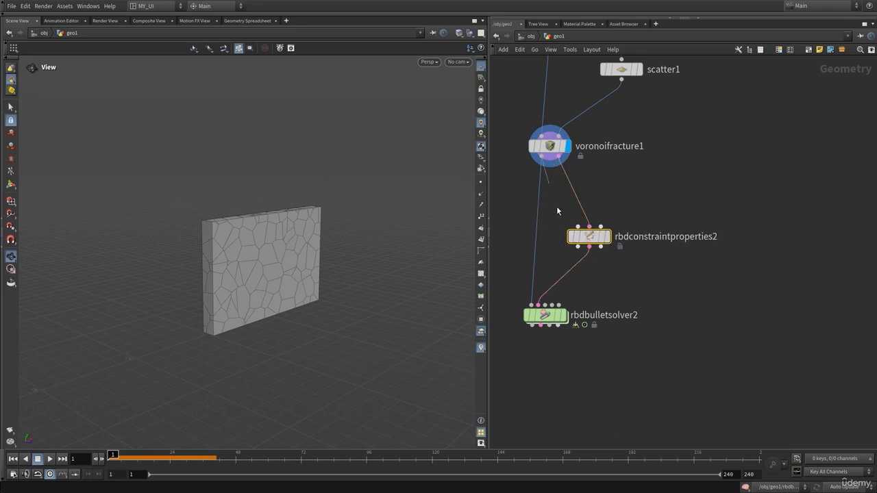
click(579, 247)
key(Escape)
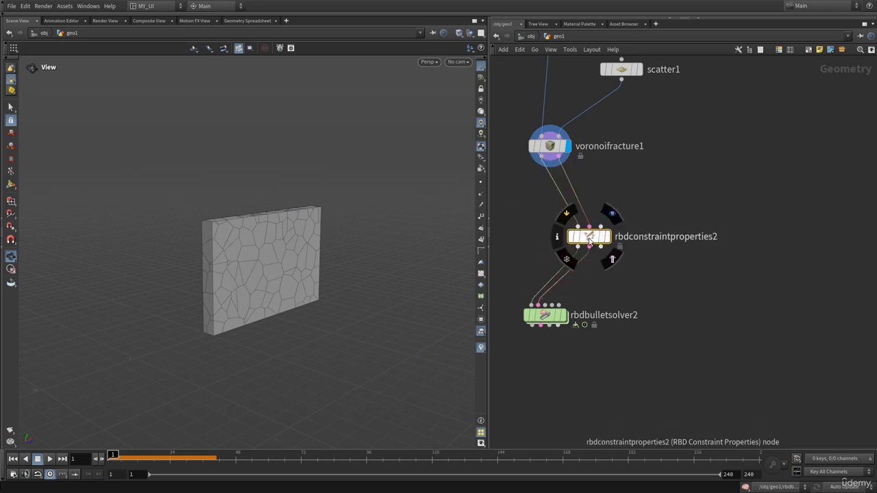
drag(589, 247, 530, 241)
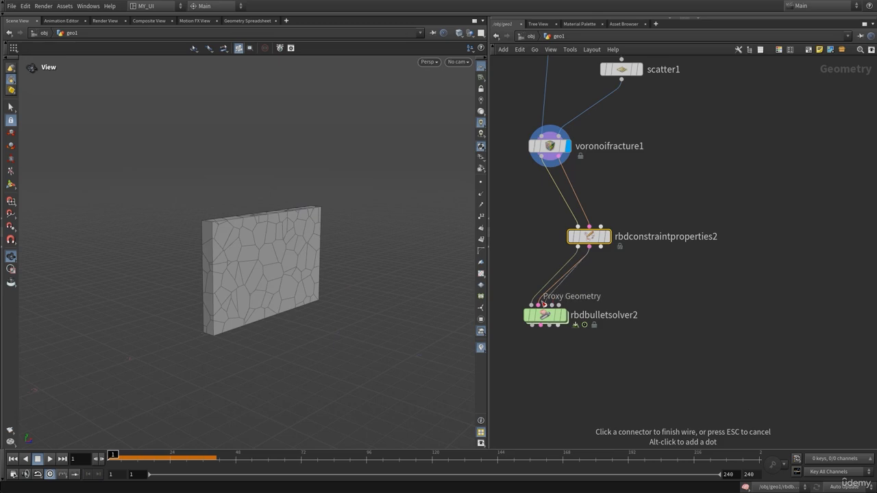
click(538, 301)
drag(589, 235, 549, 209)
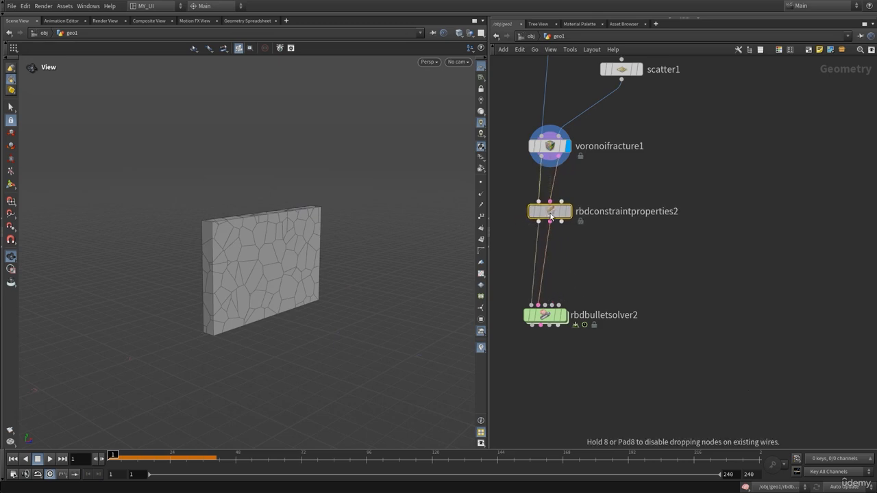
Step: Add a Null beside the network and use it to display voronoifracture1's fractured geometry output
scroll(620, 263, down, 3)
scroll(581, 299, up, 3)
key(Tab)
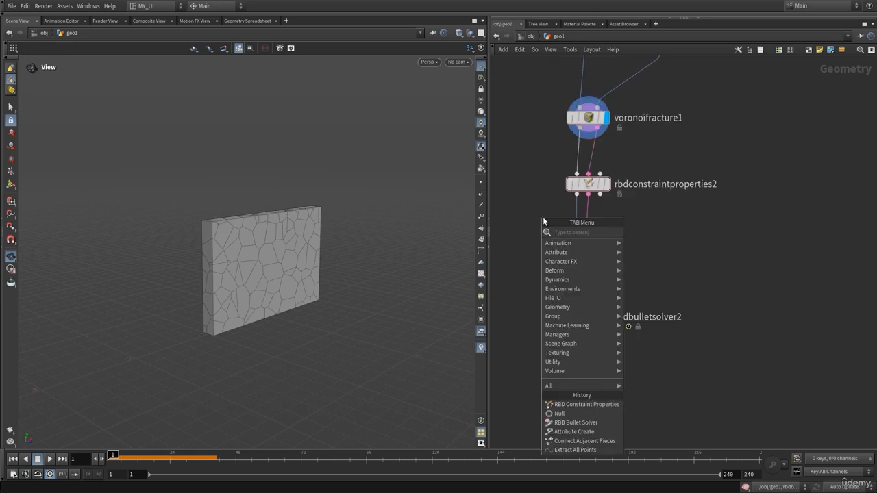
text(nu)
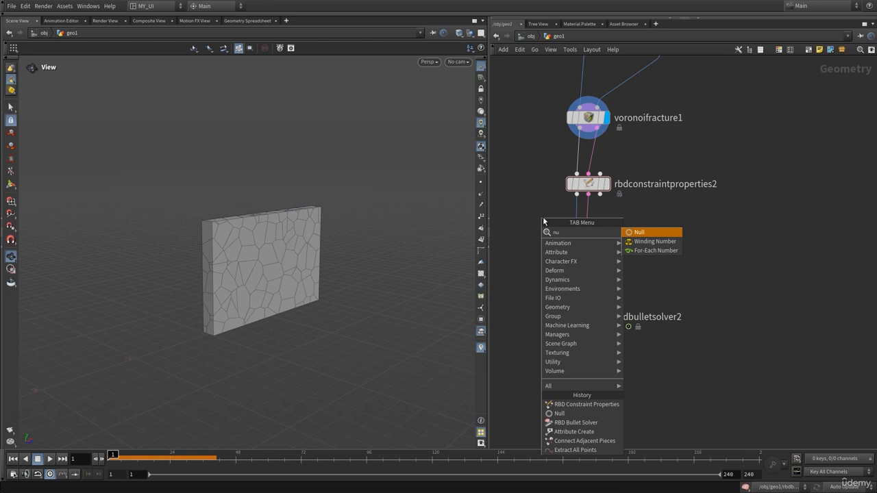
key(Return)
click(522, 266)
mouse_move(576, 158)
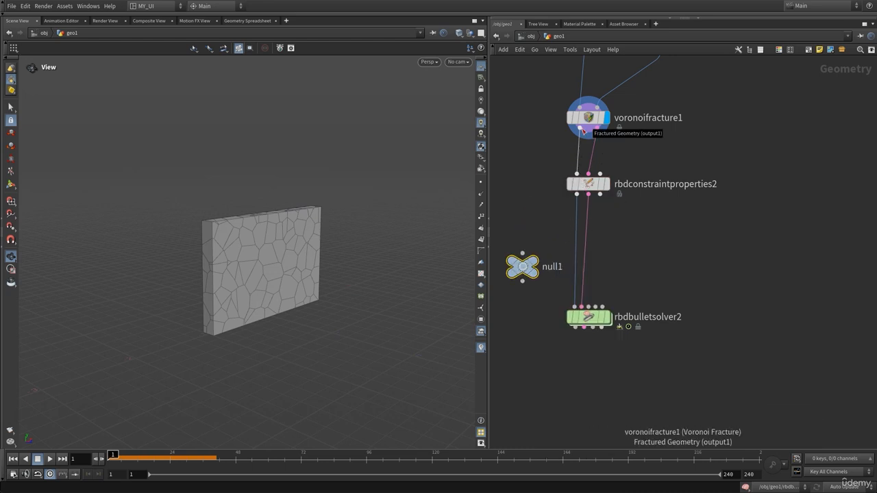
drag(583, 130, 522, 255)
middle_drag(527, 326, 577, 305)
drag(571, 246, 520, 226)
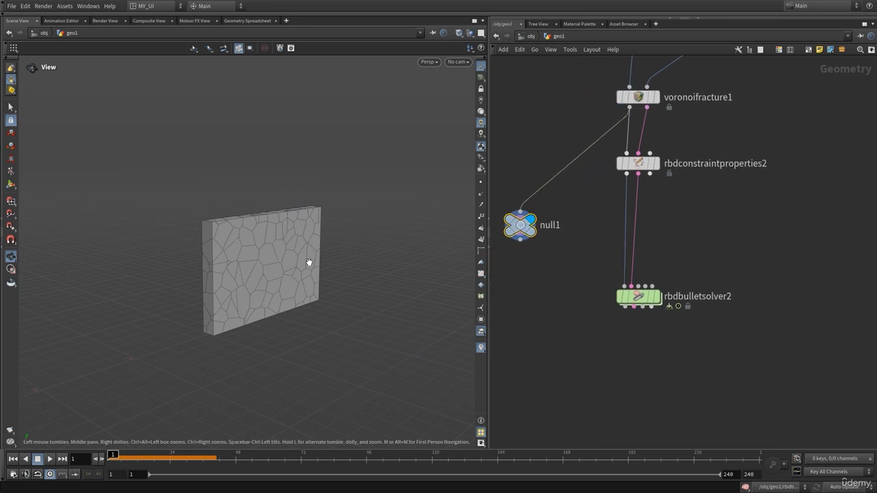
Step: Rewire null1 to the geometry output of rbdconstraintproperties2 and compare the wall with voronoifracture1's output
drag(307, 262, 281, 255)
click(626, 173)
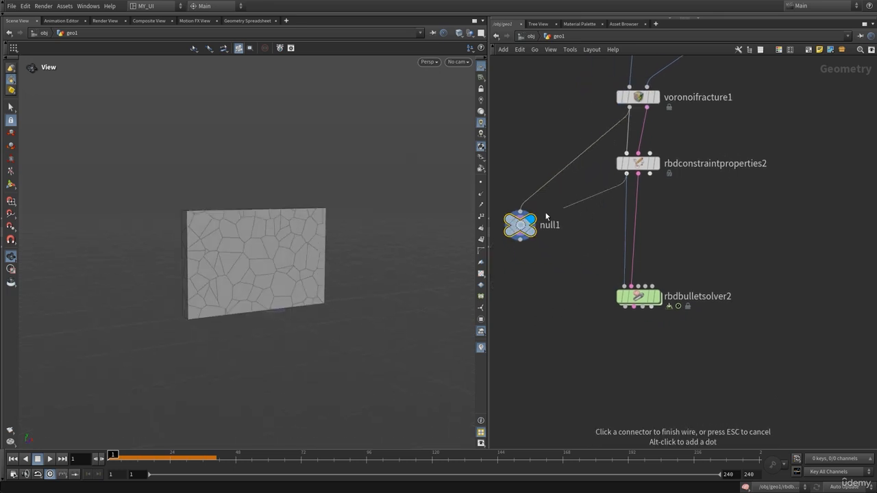
click(521, 212)
drag(320, 254, 307, 259)
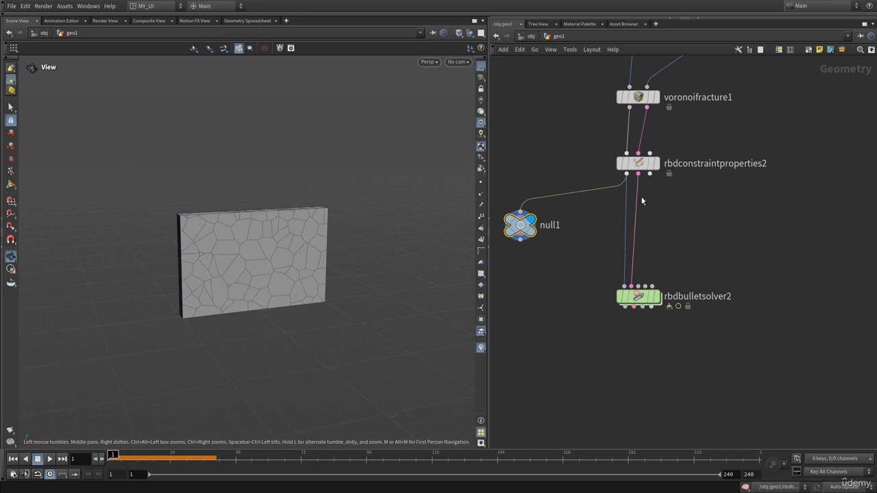
Step: Rewire null1 to voronoifracture1's constraint output to display the incoming constraint network
click(647, 107)
click(520, 212)
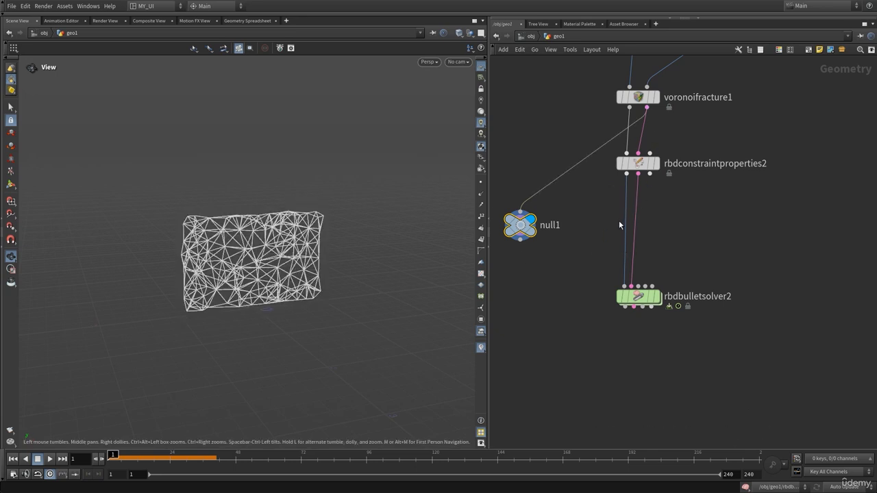
Step: Rewire null1 to the constraint output of rbdconstraintproperties2 to display that network, and delete the Null after the check
click(637, 174)
click(520, 212)
key(Delete)
key(p)
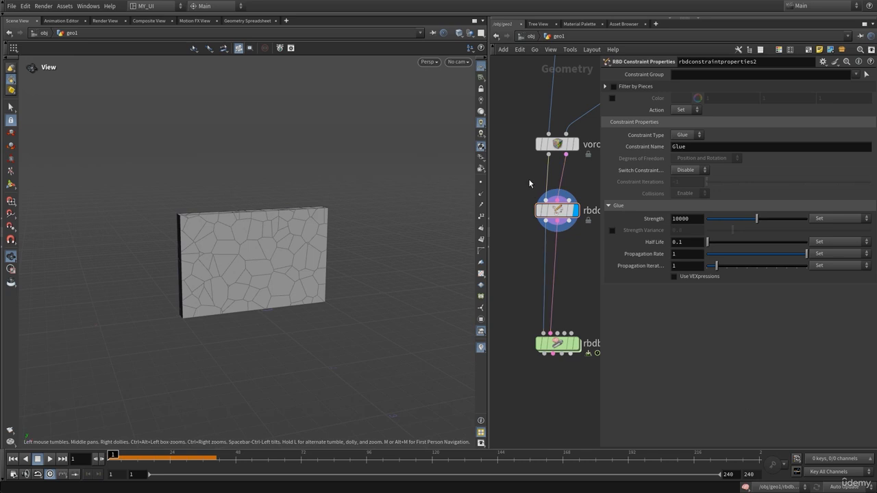
key(p)
Step: Add an RBD Configure node and insert it on the wires between rbdconstraintproperties2 and rbdbulletsolver2
key(Tab)
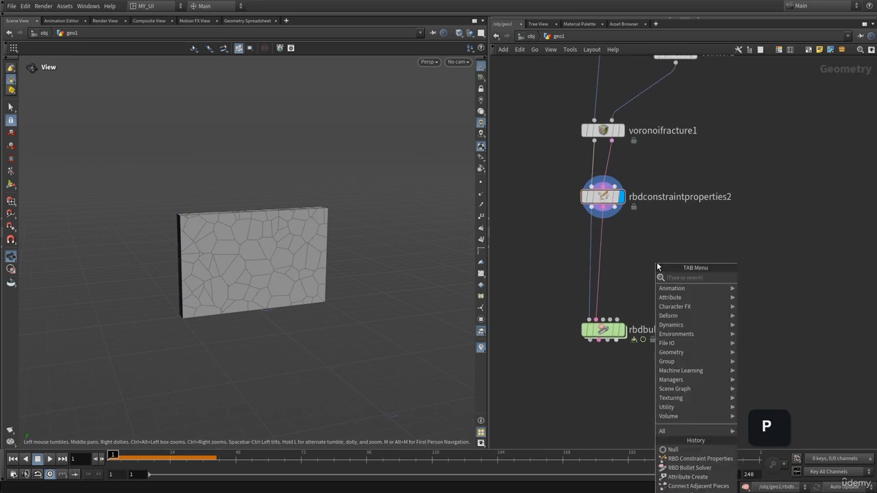
text(rbdc)
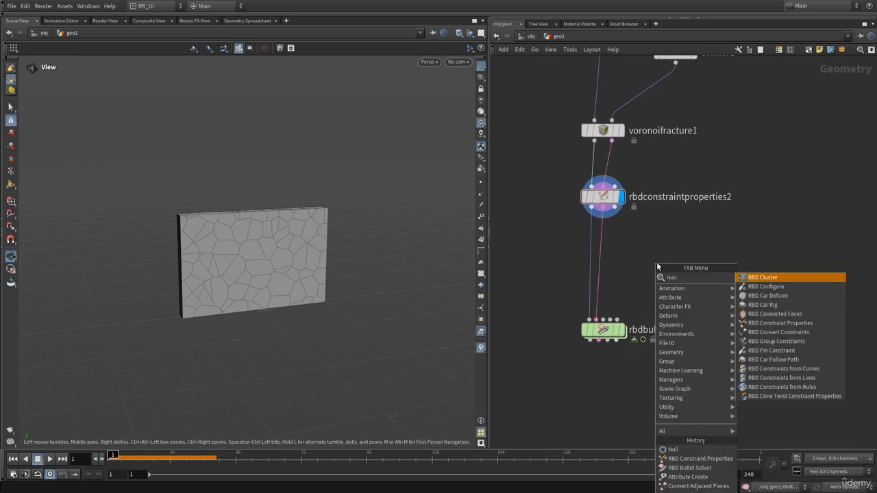
click(764, 287)
click(691, 268)
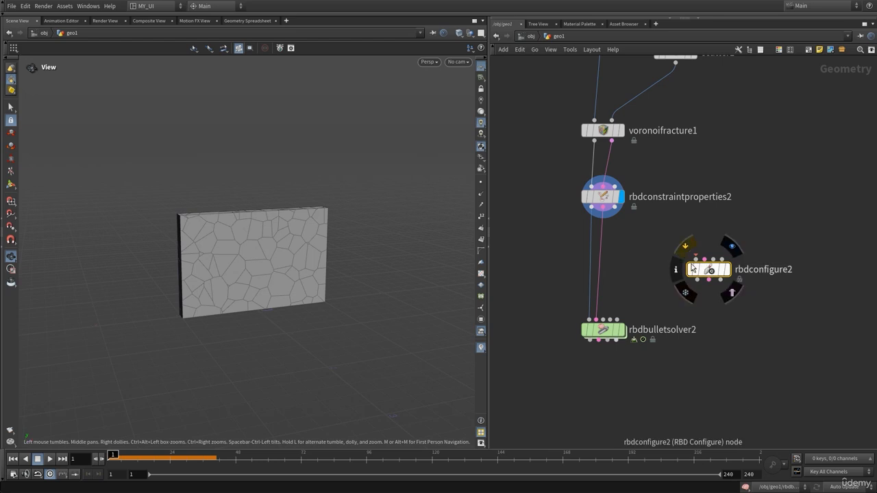
drag(706, 270, 599, 252)
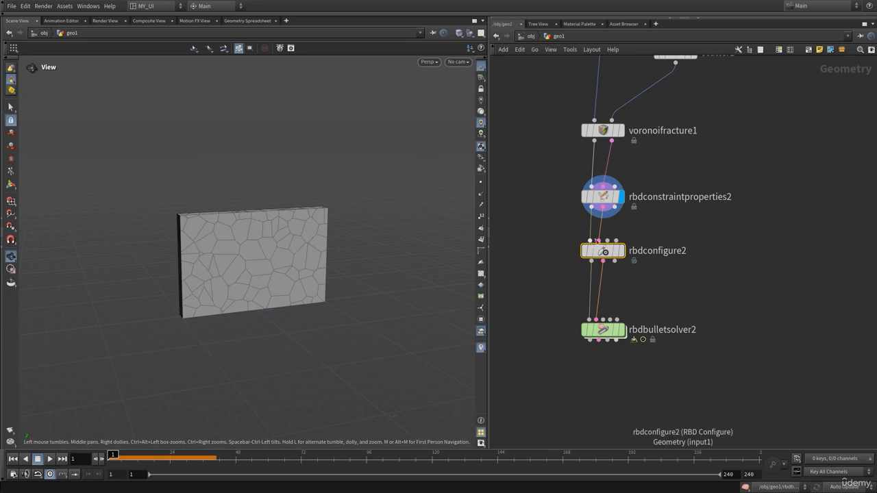
Step: Display rbdbulletsolver2, look over rbdconfigure2's parameters, and play the wall simulation before returning to frame 1
middle_drag(653, 299, 659, 245)
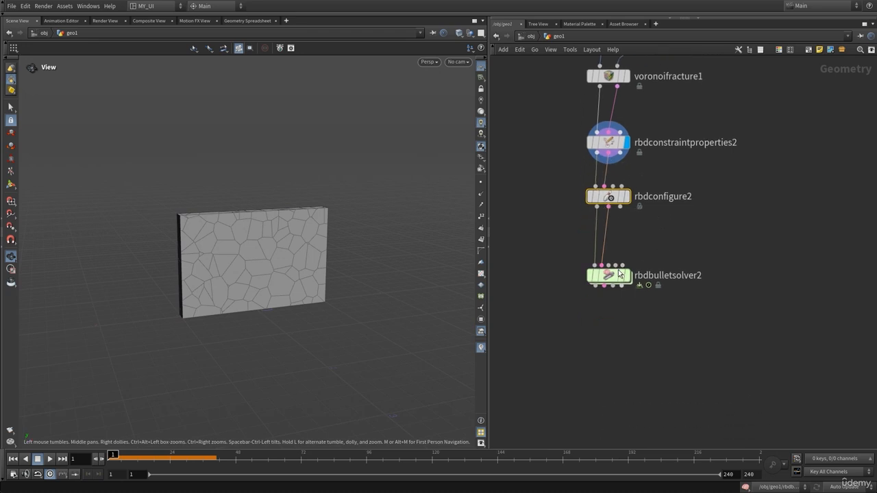
click(628, 275)
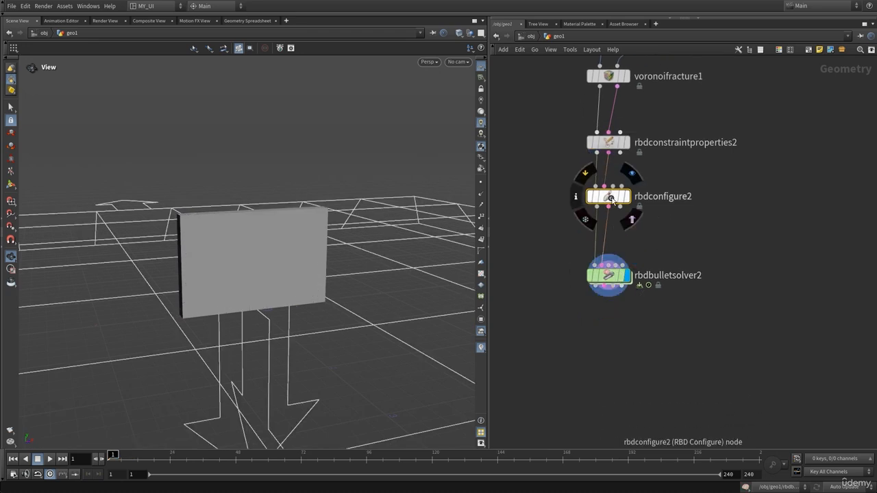
key(p)
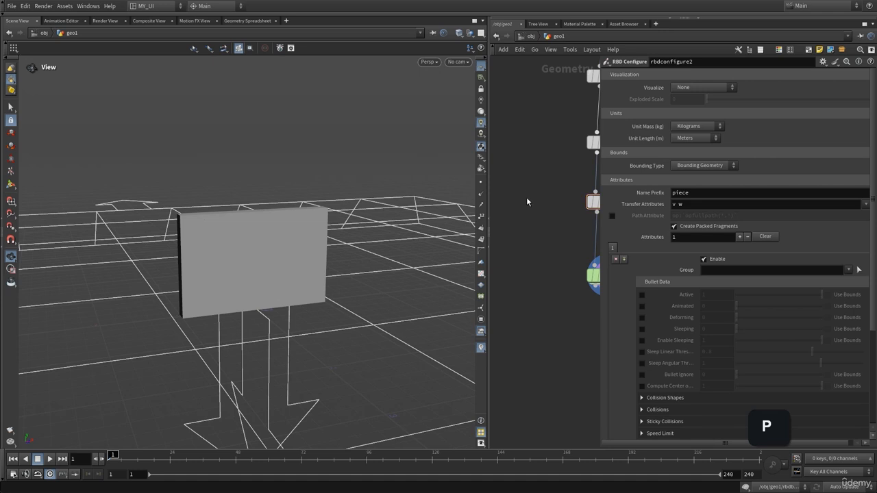
key(p)
mouse_move(290, 278)
mouse_down()
mouse_move(308, 272)
mouse_move(300, 265)
mouse_move(305, 270)
mouse_up()
key(Up)
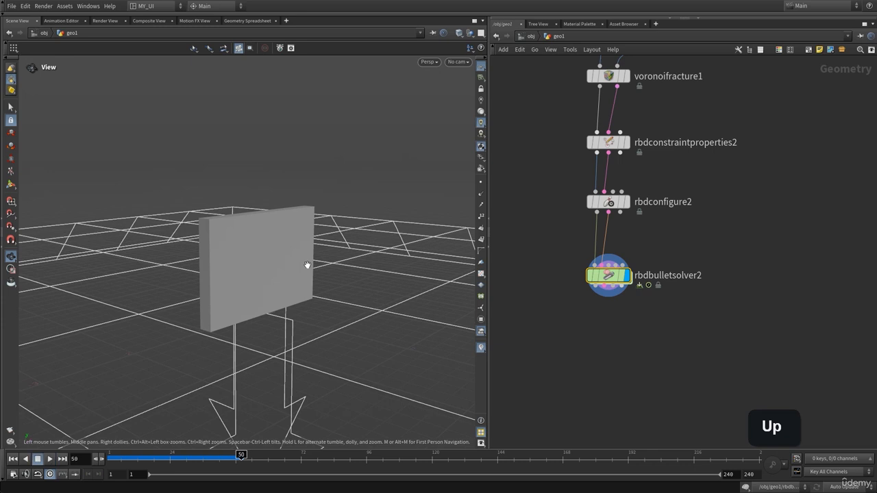
key(ctrl+Up)
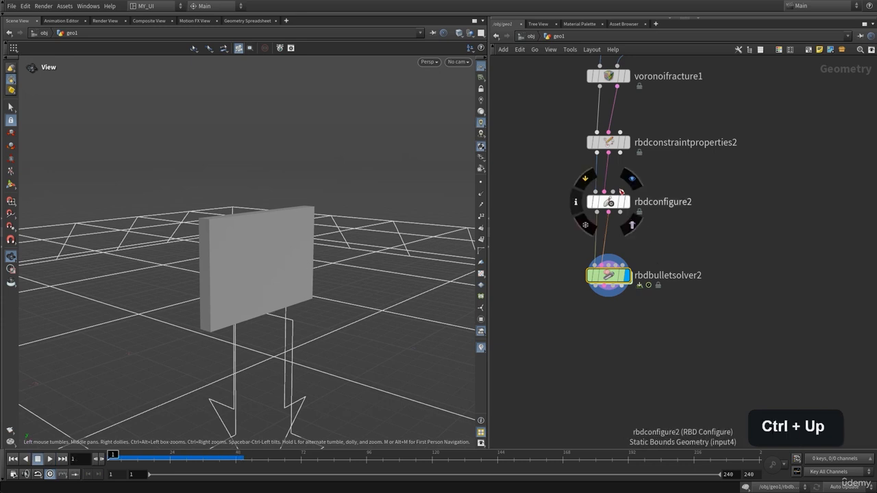
Step: Lower the glue Strength on rbdconstraintproperties2 to 1187 and play the simulation from frame 1
middle_drag(704, 134, 698, 172)
drag(668, 162, 592, 190)
key(p)
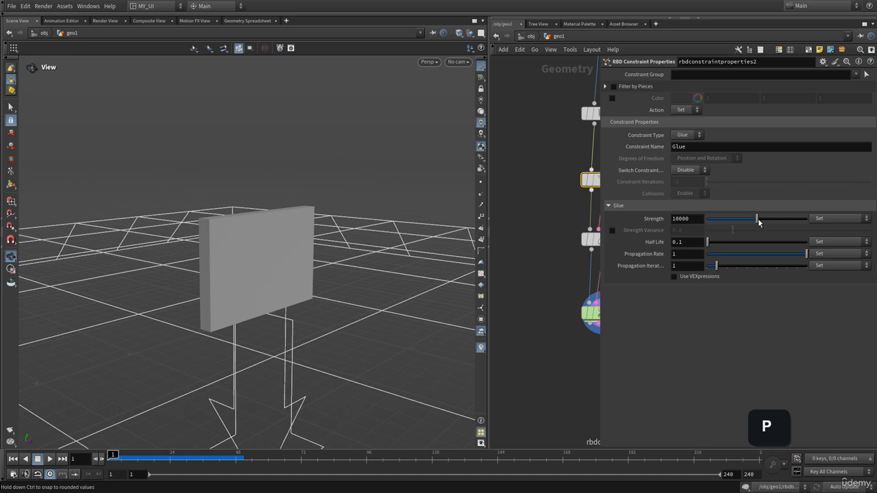
drag(759, 221, 716, 225)
key(Up)
key(ctrl+Up)
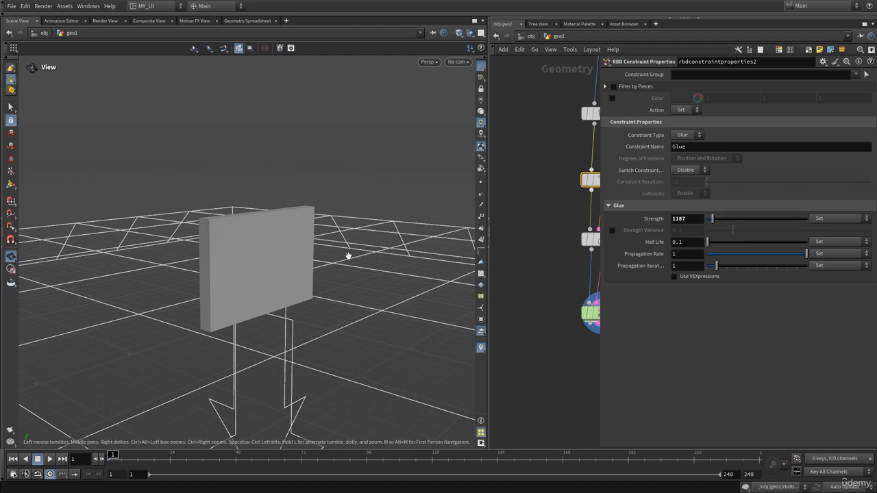
key(Up)
key(ctrl+Up)
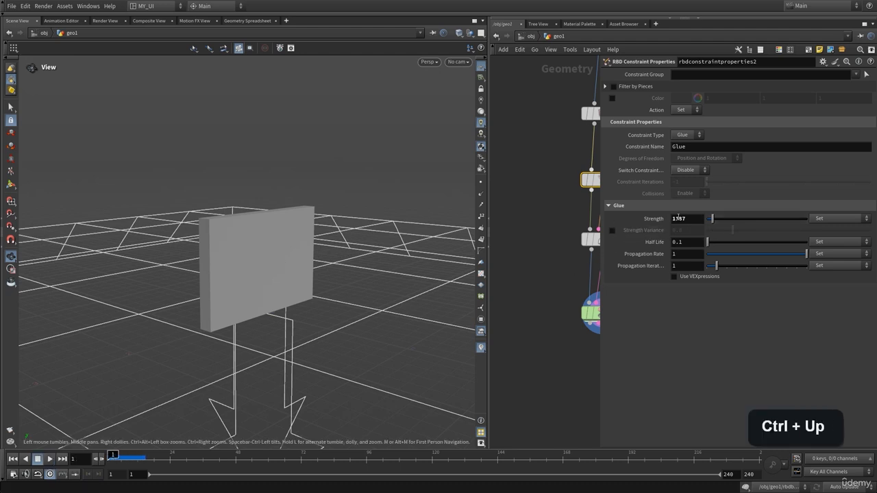
Step: Set the glue Strength to 100, simulate the wall hitting the ground, and return to frame 1
text(100)
key(Up)
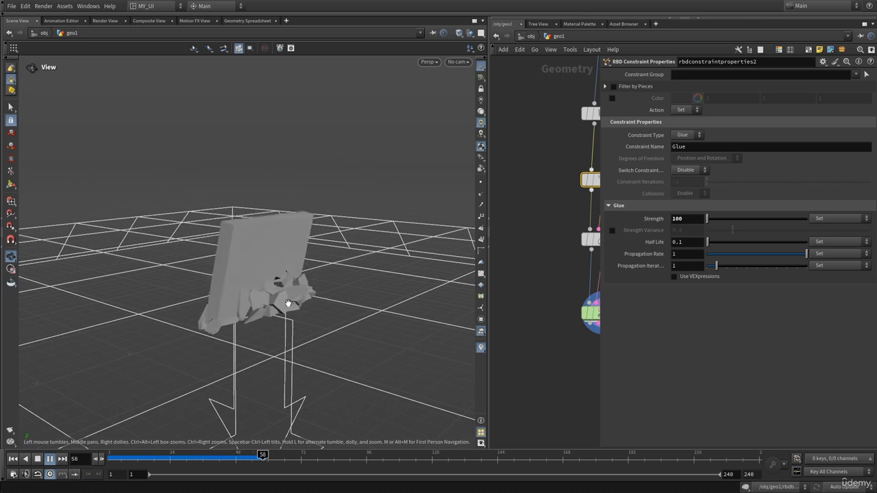
key(Up)
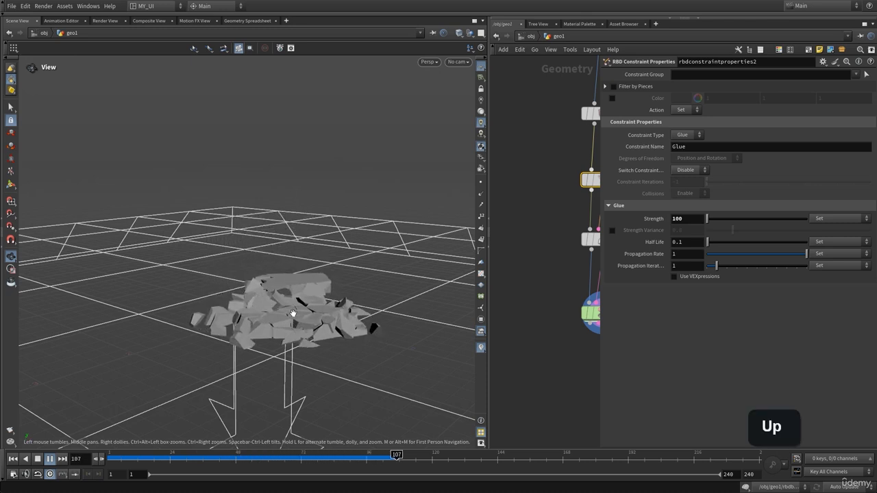
key(ctrl+Up)
Step: Raise the glue Strength on rbdconstraintproperties2 moderately above 100 and close its parameters
drag(705, 220, 733, 221)
key(p)
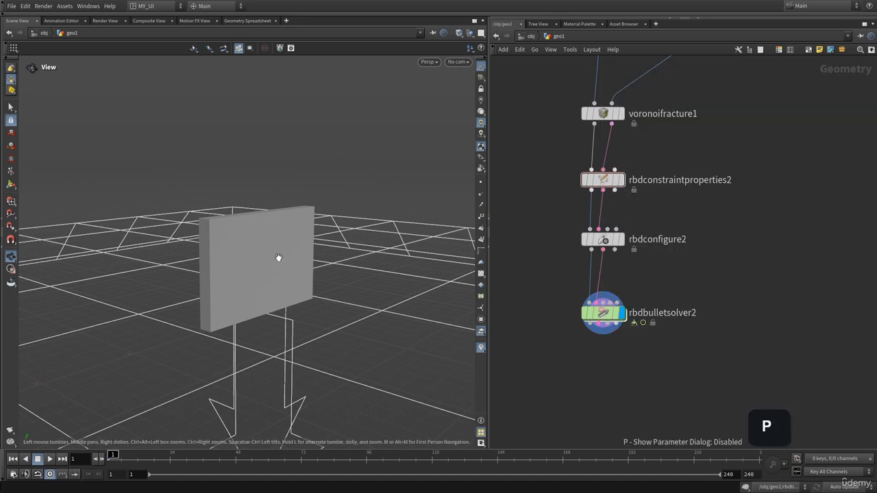
drag(278, 259, 235, 245)
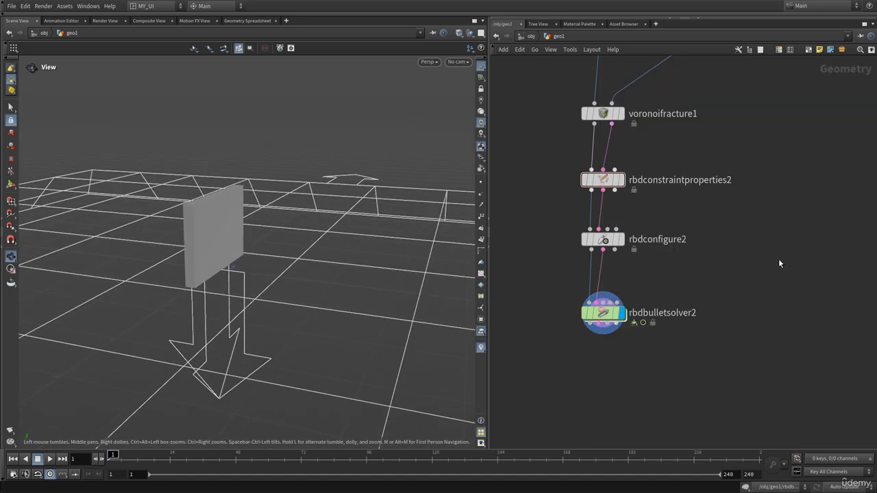
Step: Add a primitive Sphere beside the network, display it, and show voronoifracture1 as a template for reference
middle_drag(759, 256, 705, 299)
key(Tab)
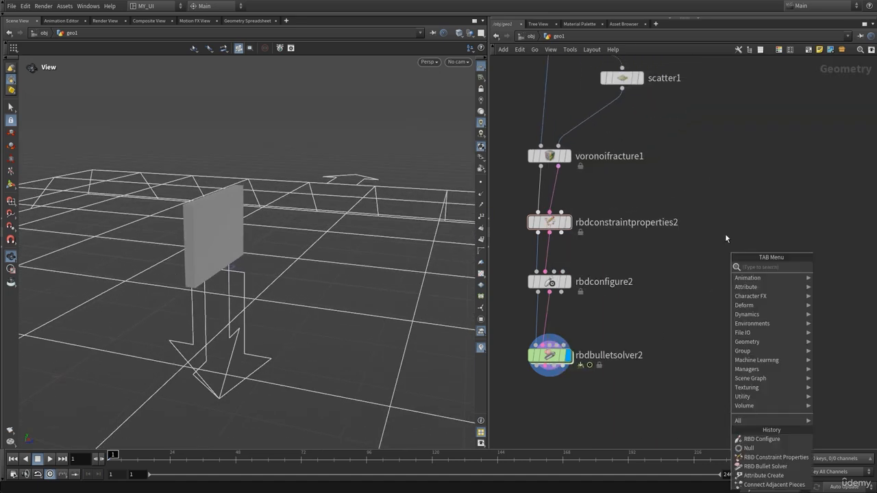
text(sphe)
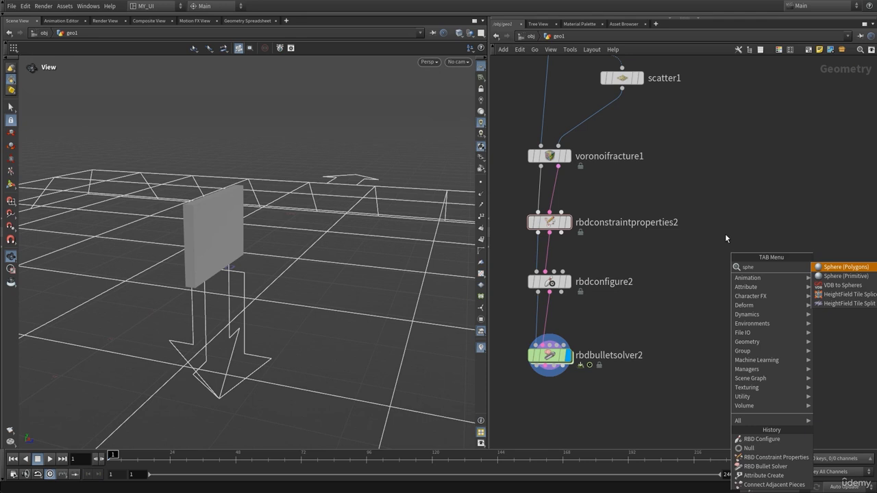
text(r)
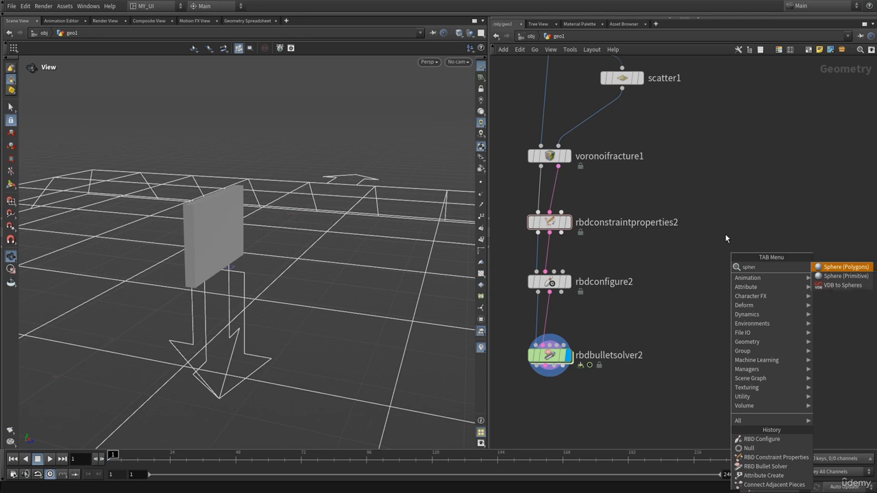
click(824, 277)
click(774, 232)
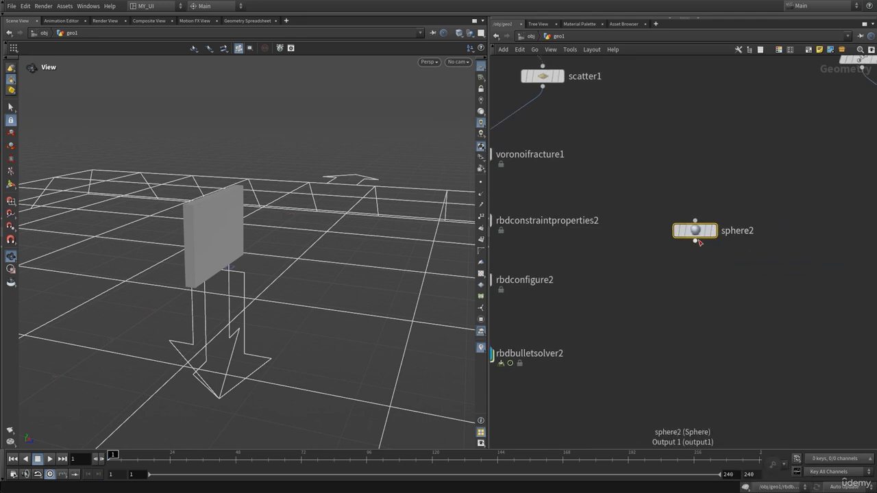
click(718, 210)
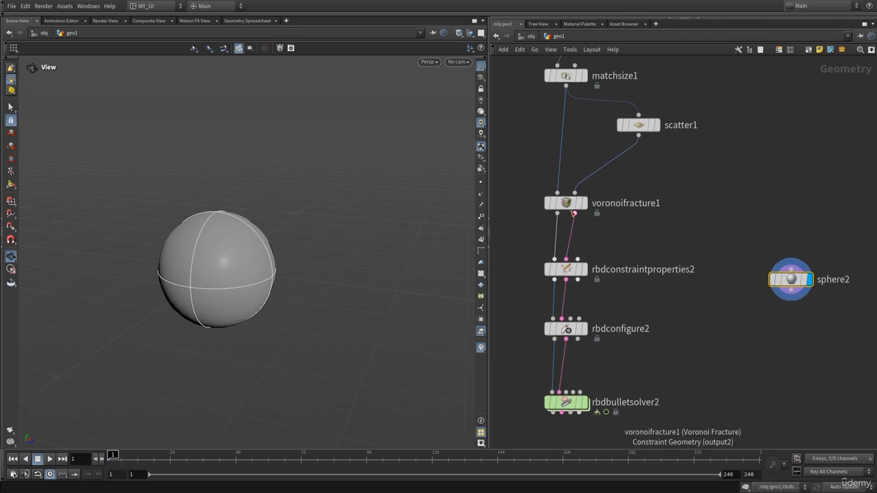
click(588, 223)
key(f)
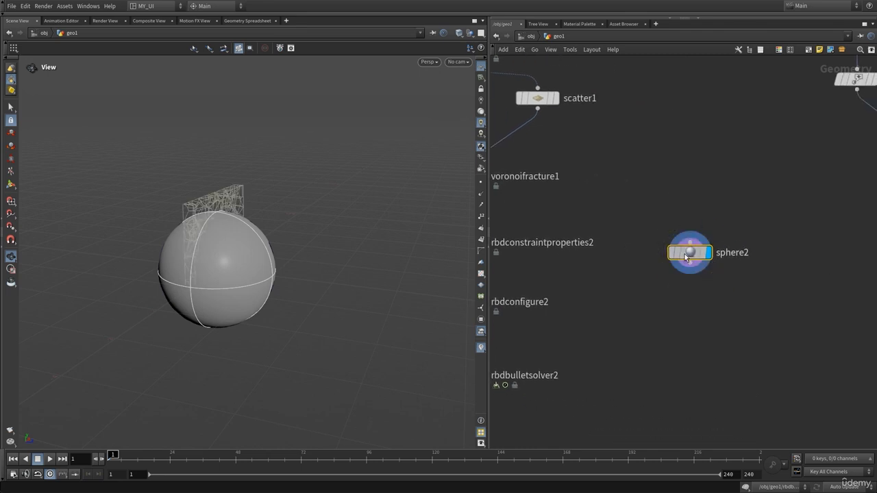
Step: Move sphere2 away from the wall by setting its Center to 0 in X and 1.7 in Z
key(p)
mouse_move(684, 106)
middle_down()
mouse_move(748, 114)
mouse_move(691, 111)
middle_up()
drag(690, 110, 628, 138)
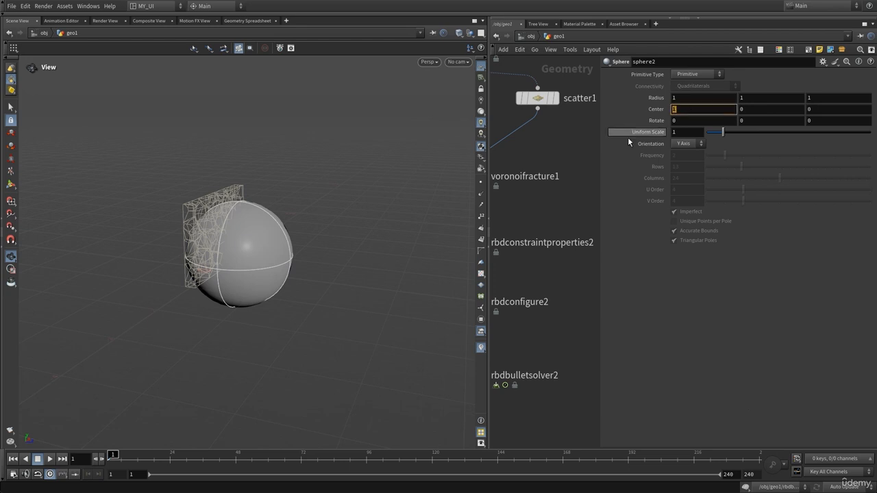
text(0)
key(Return)
middle_drag(827, 110, 865, 108)
drag(346, 205, 373, 268)
Step: Set sphere2's Uniform Scale to 0.49 and raise its Center Y so it faces the middle of the wall
middle_drag(694, 133, 362, 218)
drag(362, 219, 354, 170)
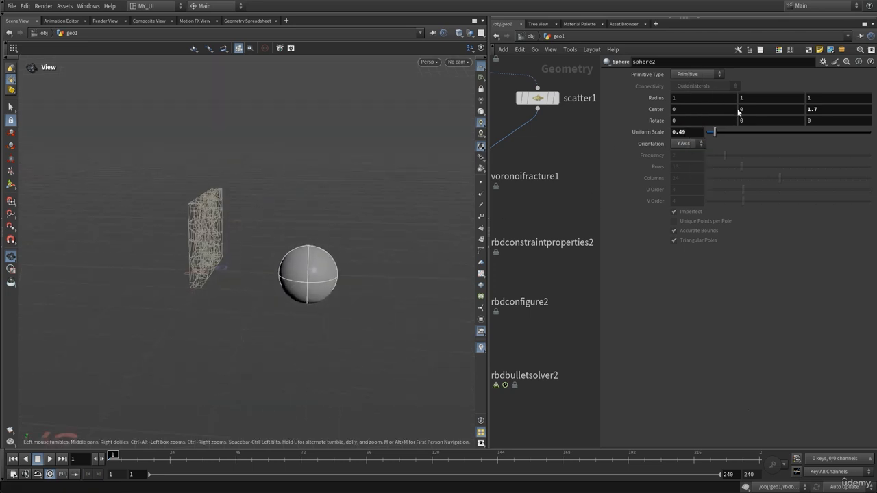
middle_drag(738, 112, 798, 104)
mouse_move(263, 226)
mouse_down()
mouse_move(252, 222)
mouse_move(260, 217)
mouse_up()
key(p)
key(Tab)
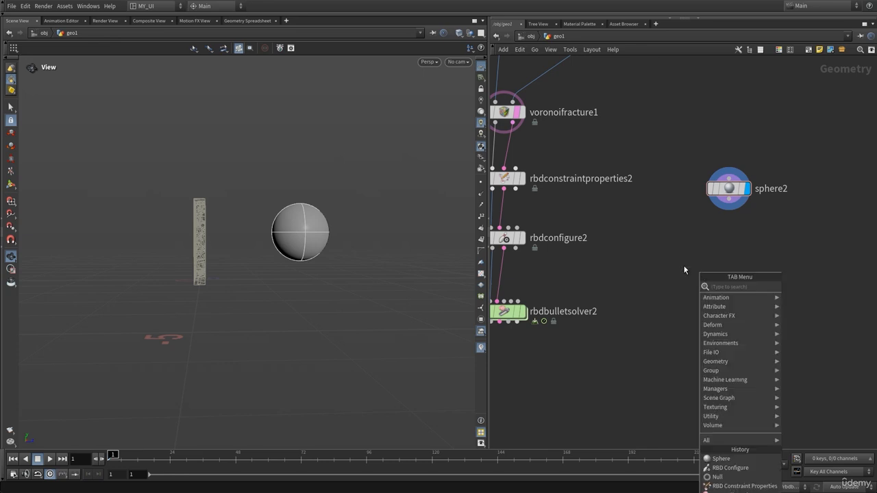
key(Escape)
Step: Set the Piece Prefix of voronoifracture1 to piece_wall
middle_drag(672, 259, 724, 306)
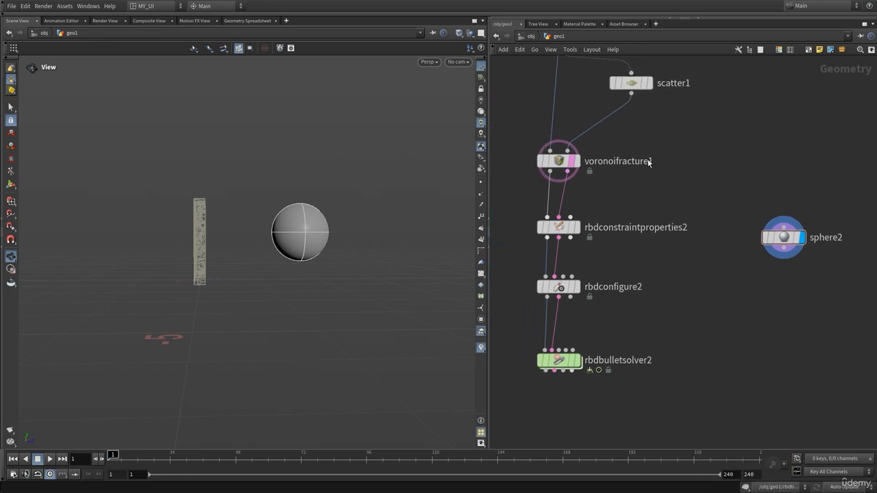
click(644, 161)
key(p)
click(705, 121)
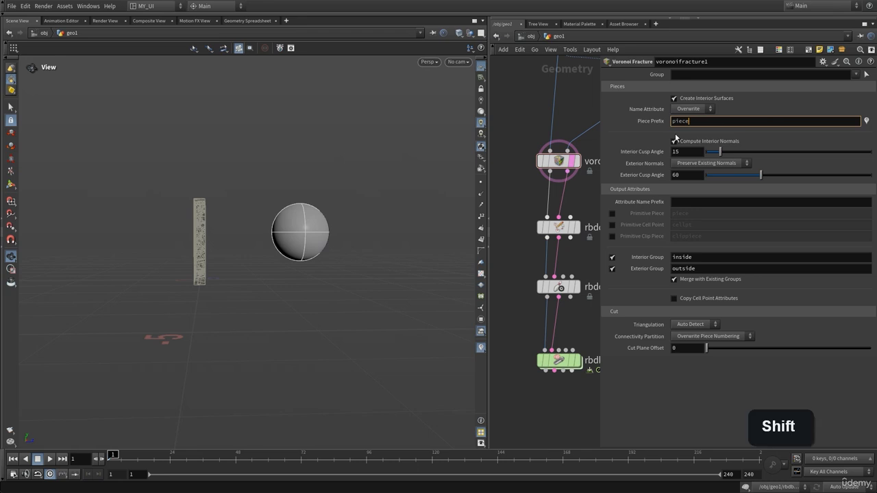
text(_wa)
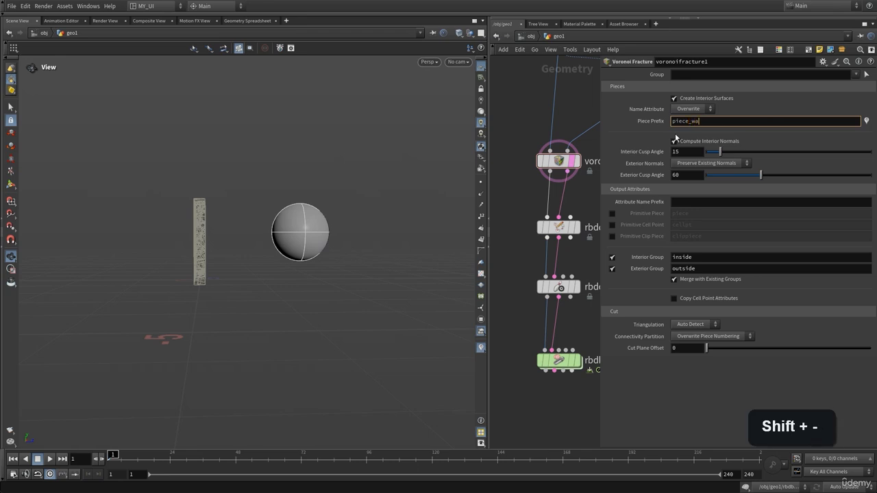
text(ll)
key(Return)
key(p)
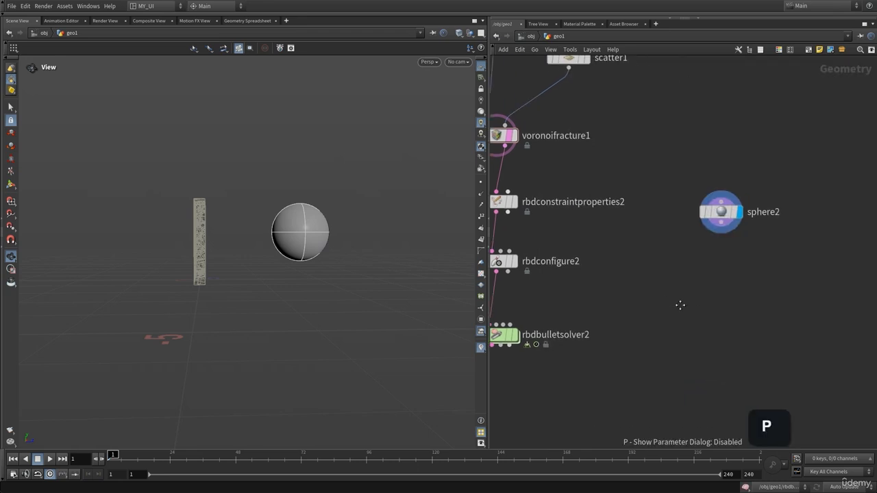
Step: Add an RBD Configure node below sphere2, connect the sphere to its first input, and display it
key(Tab)
text(rb)
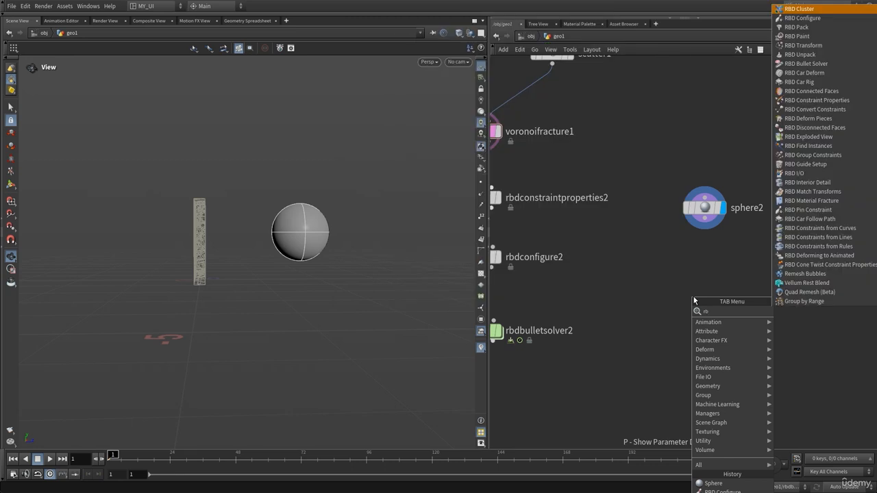
text(dc)
click(803, 322)
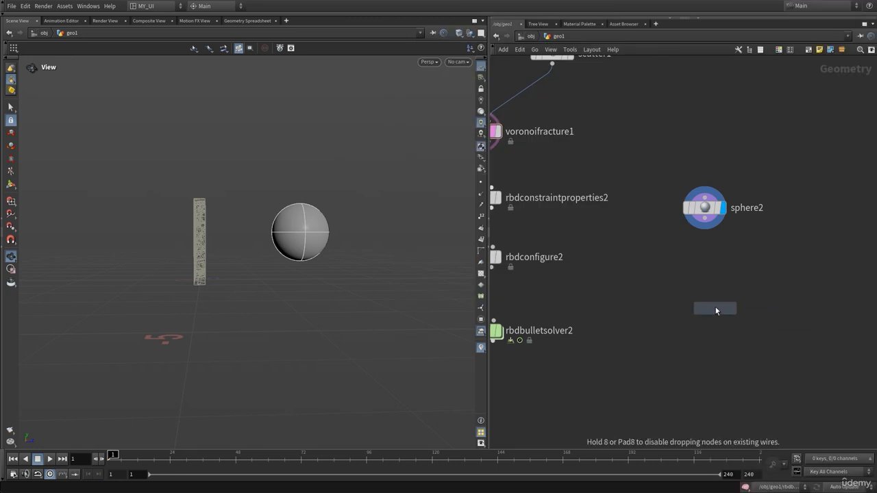
click(716, 310)
click(705, 219)
click(704, 296)
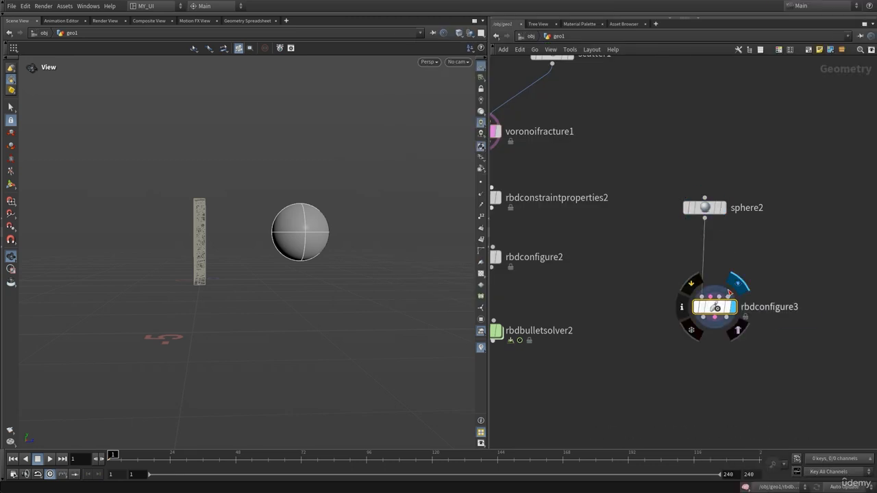
Step: Add a Merge node and connect the first outputs of rbdconfigure2 and rbdconfigure3 to it, leaving extra space above rbdbulletsolver2
middle_drag(628, 335, 716, 314)
key(Tab)
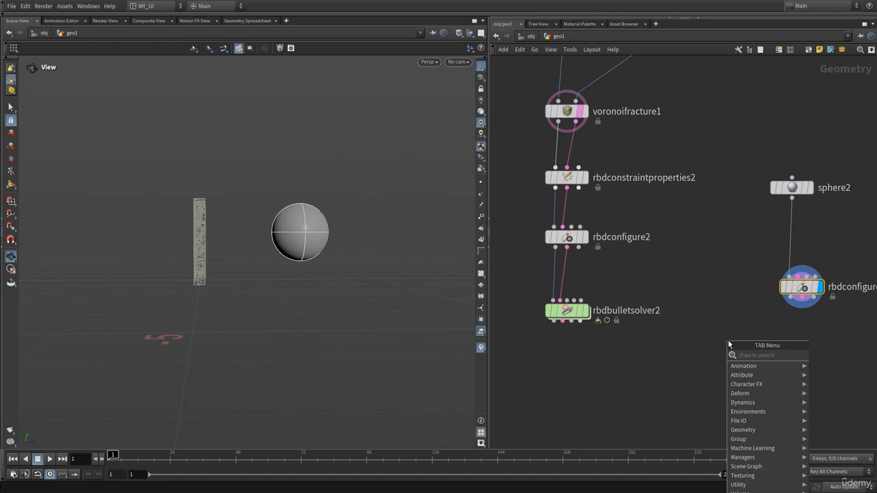
text(merg)
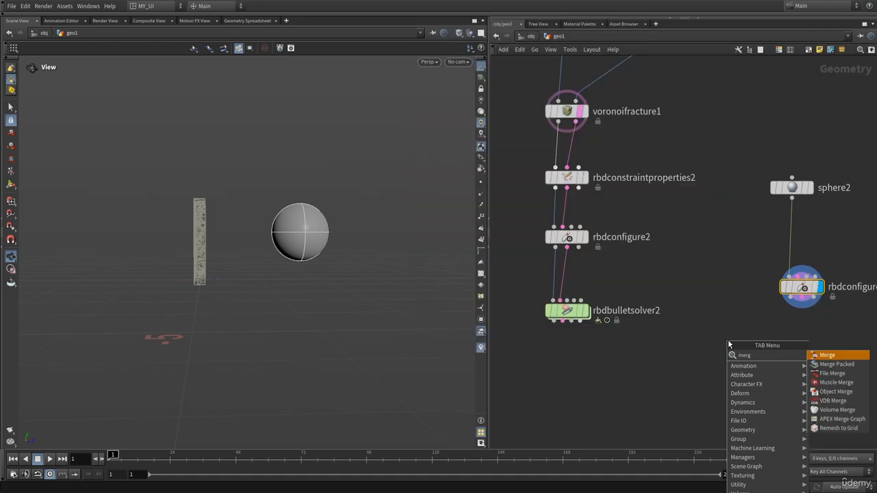
key(Return)
drag(565, 312, 566, 361)
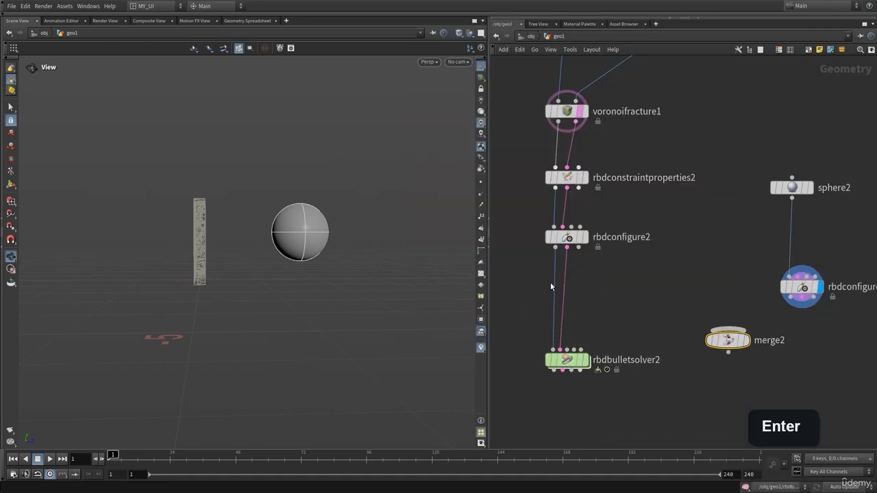
click(556, 248)
click(728, 328)
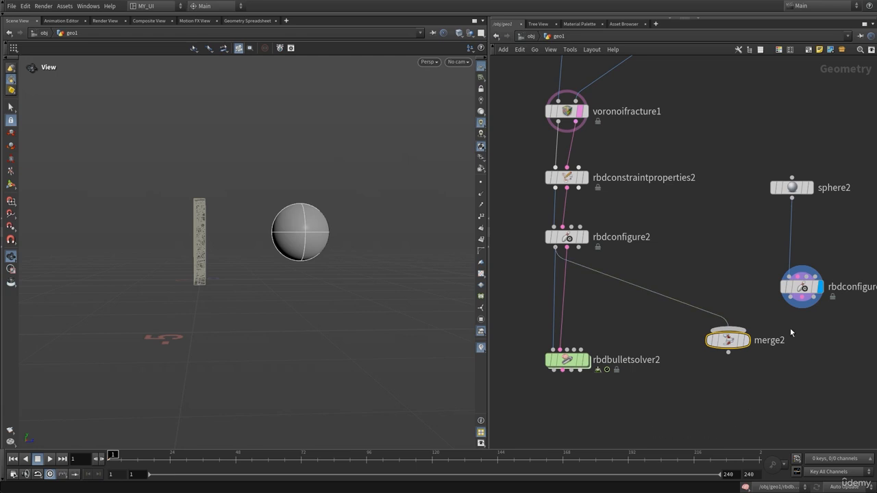
drag(730, 341, 509, 287)
click(791, 298)
click(682, 315)
Step: Connect merge2 to the first input of rbdbulletsolver2 and move the solver further down
middle_drag(594, 338, 702, 305)
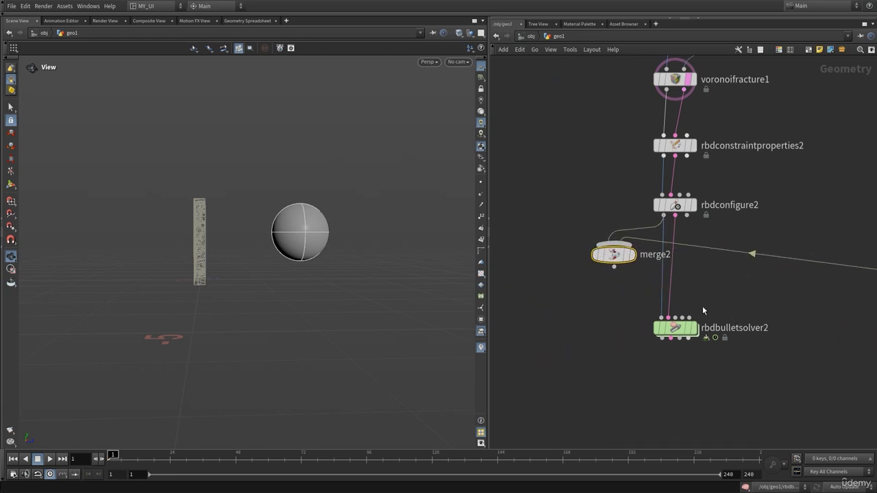
click(614, 267)
click(661, 318)
drag(670, 335, 656, 370)
middle_drag(628, 320, 442, 320)
click(725, 266)
click(774, 321)
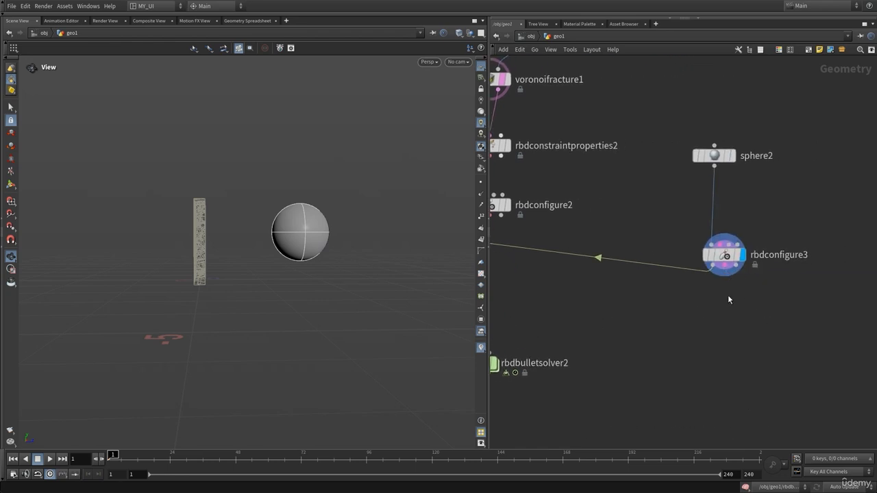
middle_drag(672, 335, 757, 309)
Step: Display rbdbulletsolver2, play the simulation of the wall and sphere, and return to the first frame
click(587, 318)
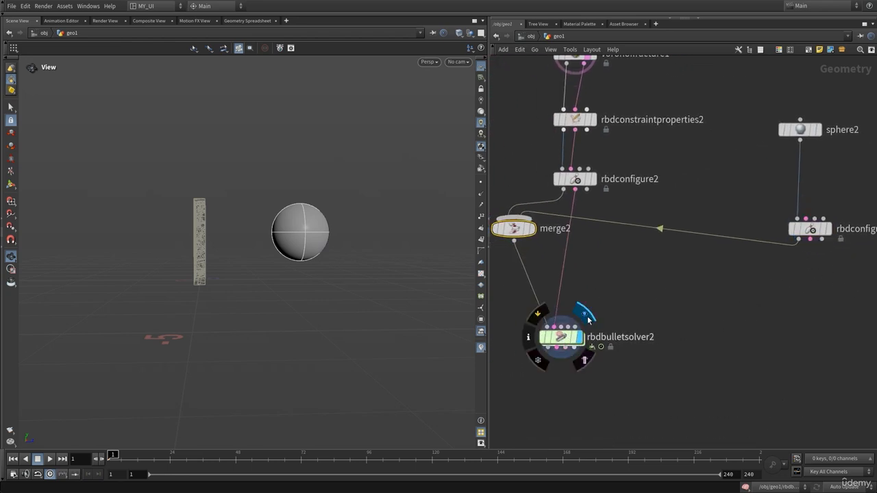
key(Up)
drag(285, 263, 279, 272)
key(ctrl+Up)
key(Up)
key(ctrl+Up)
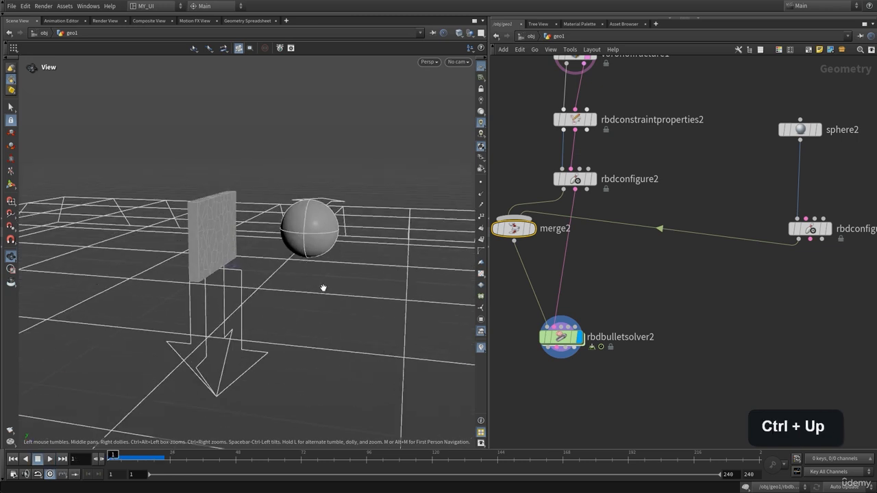
middle_drag(726, 264, 698, 307)
middle_drag(667, 343, 669, 276)
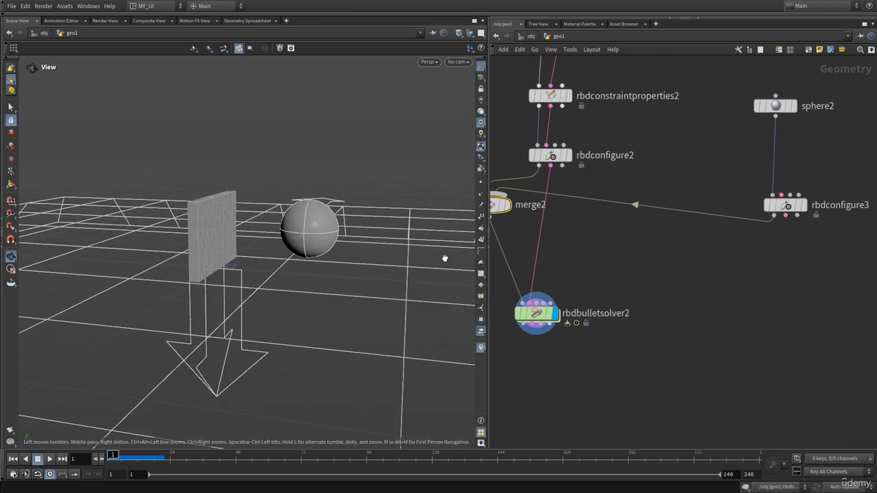
drag(343, 264, 356, 254)
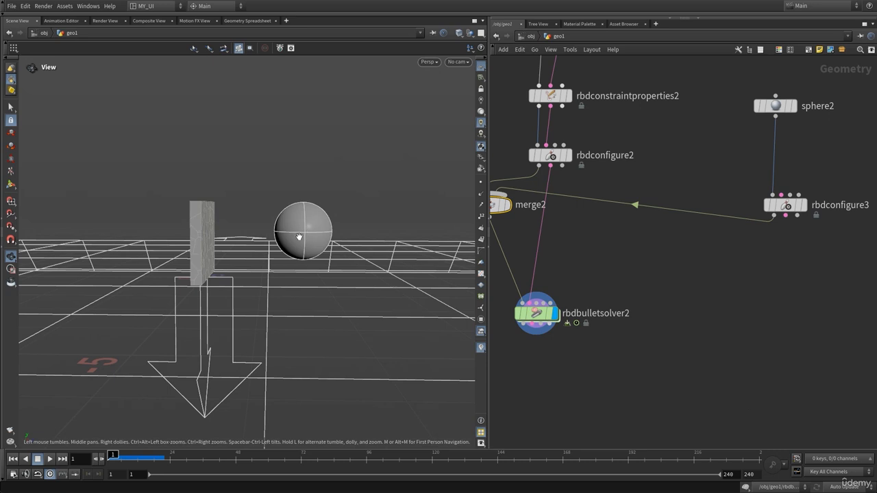
mouse_move(299, 236)
mouse_down()
mouse_move(284, 240)
mouse_move(299, 236)
mouse_up()
Step: Add a Point Velocity node between rbdconfigure3 and merge2, and display it
middle_drag(692, 316, 611, 337)
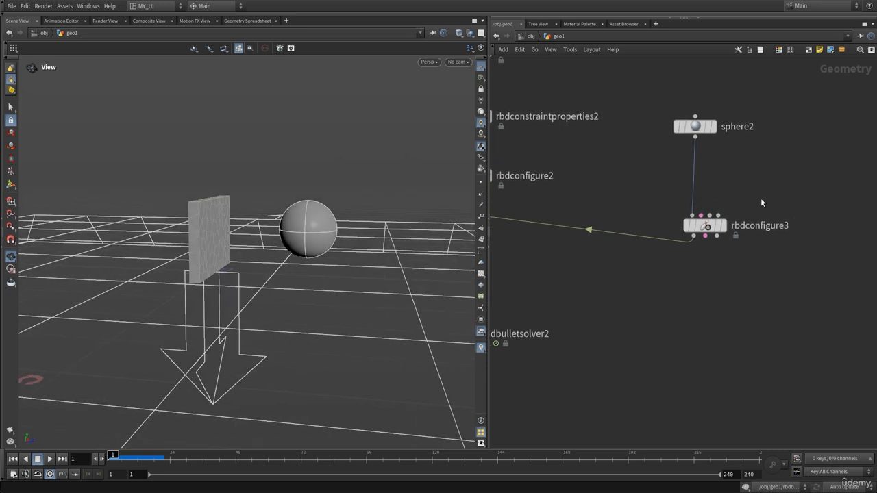
key(Tab)
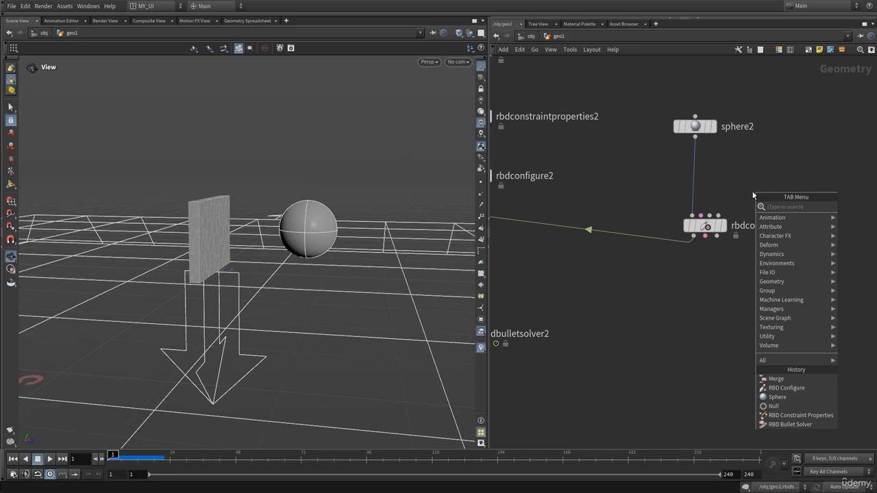
text(po)
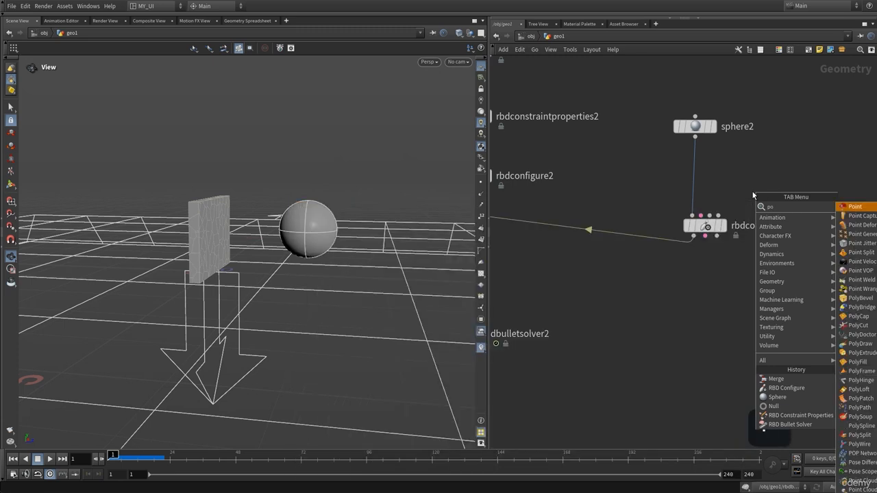
text(int)
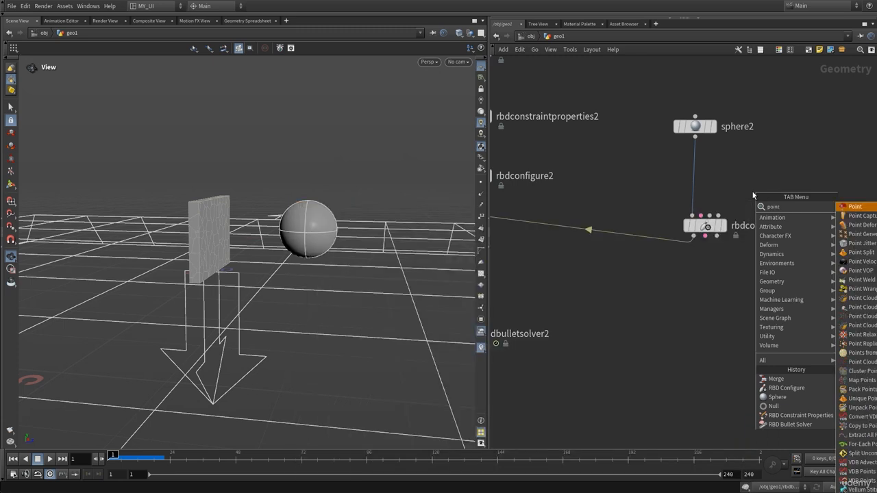
text(v)
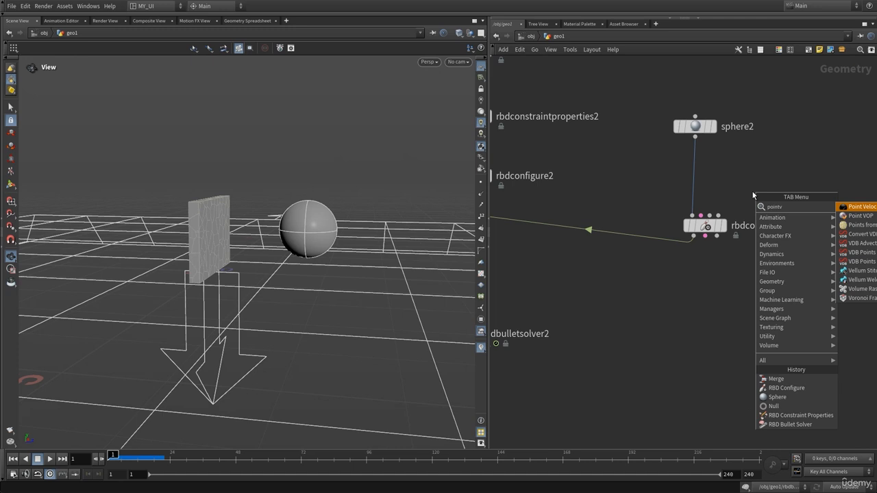
click(852, 207)
click(723, 272)
middle_drag(563, 310, 596, 306)
click(560, 310)
mouse_move(720, 257)
mouse_down()
mouse_move(678, 255)
mouse_move(704, 259)
mouse_up()
mouse_move(700, 259)
click(721, 235)
middle_click(704, 259)
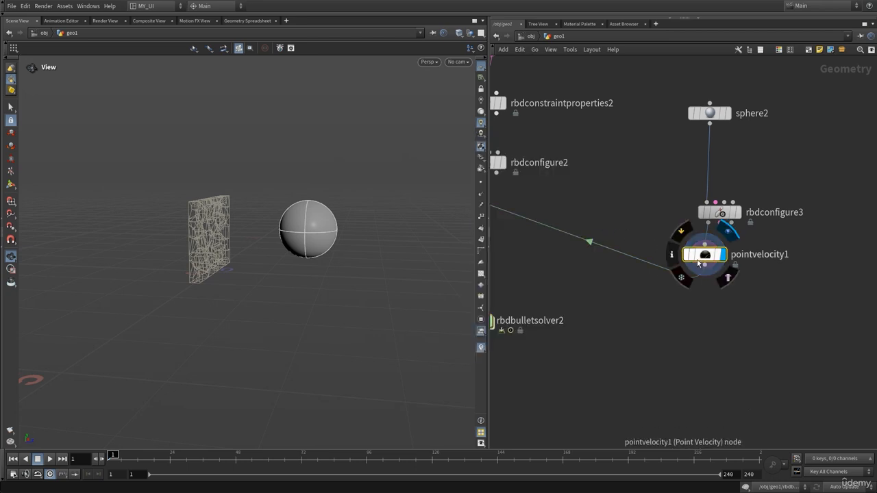
Step: Set the Initialization of pointvelocity1 to Set to Value
key(p)
key(p)
middle_drag(533, 293, 673, 258)
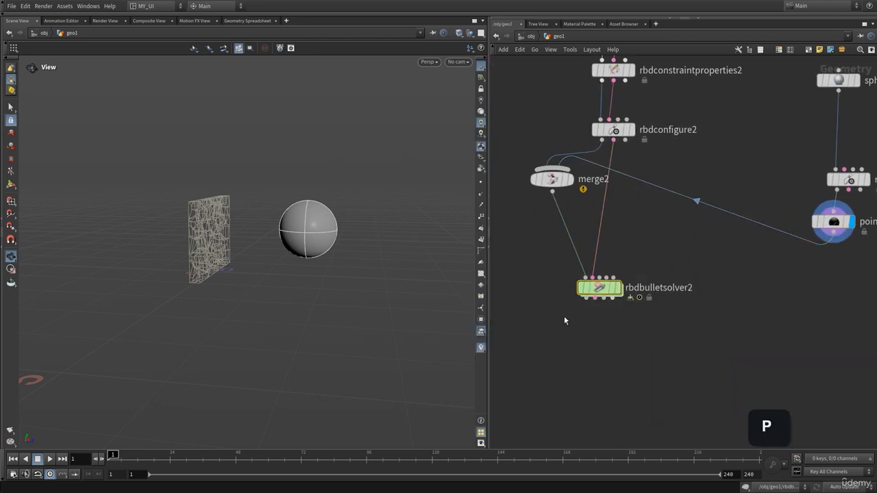
drag(330, 241, 379, 284)
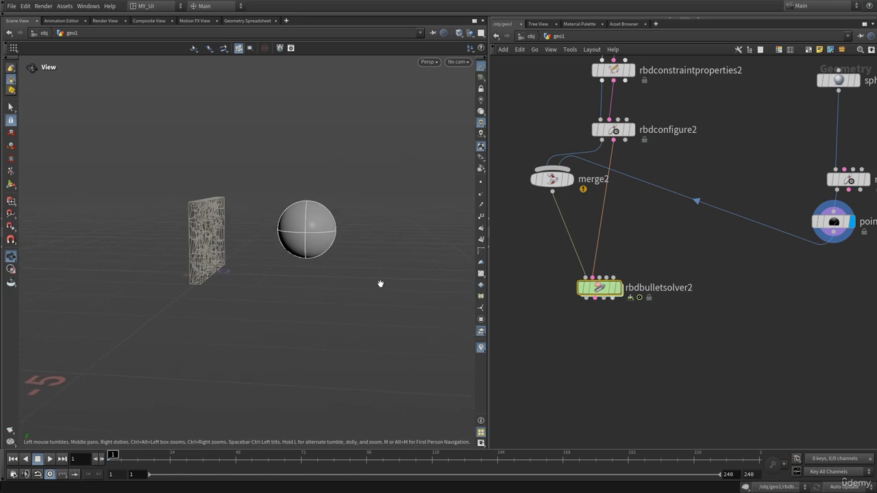
middle_drag(688, 300, 549, 324)
key(p)
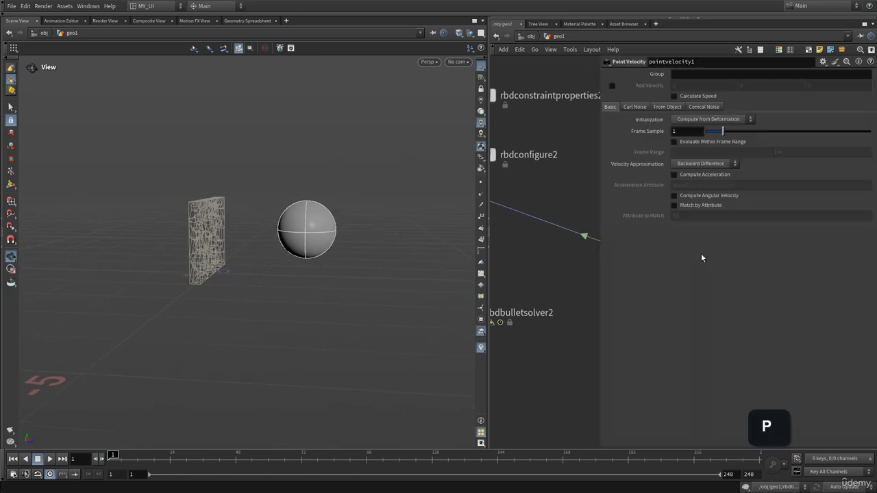
middle_drag(573, 191, 540, 205)
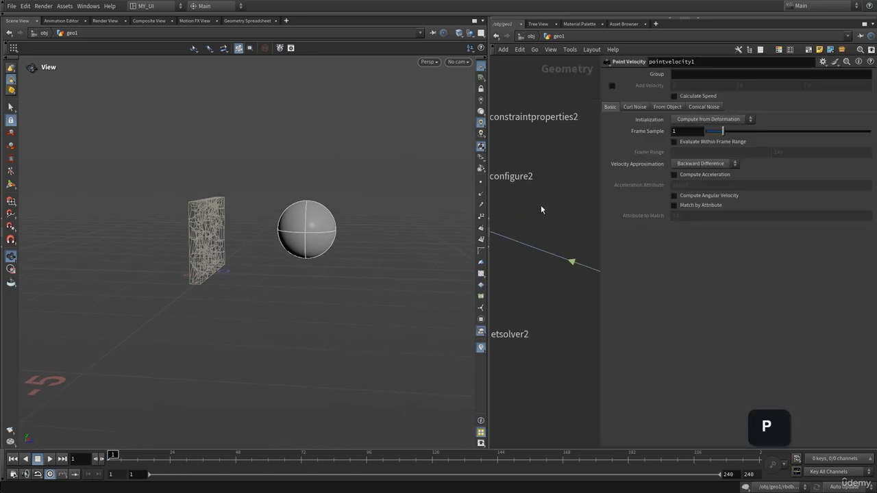
click(702, 120)
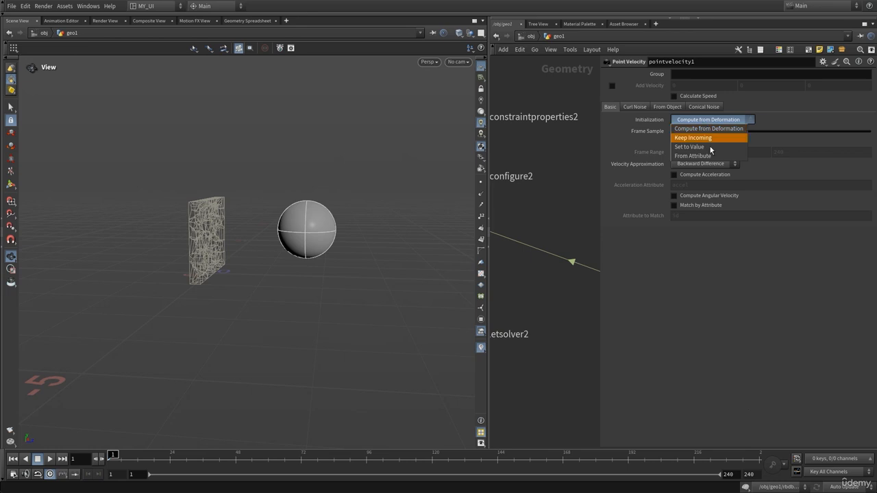
click(712, 141)
Step: Set the Z component of pointvelocity1's Default Value to -1 so the sphere travels towards the wall
drag(359, 229, 318, 224)
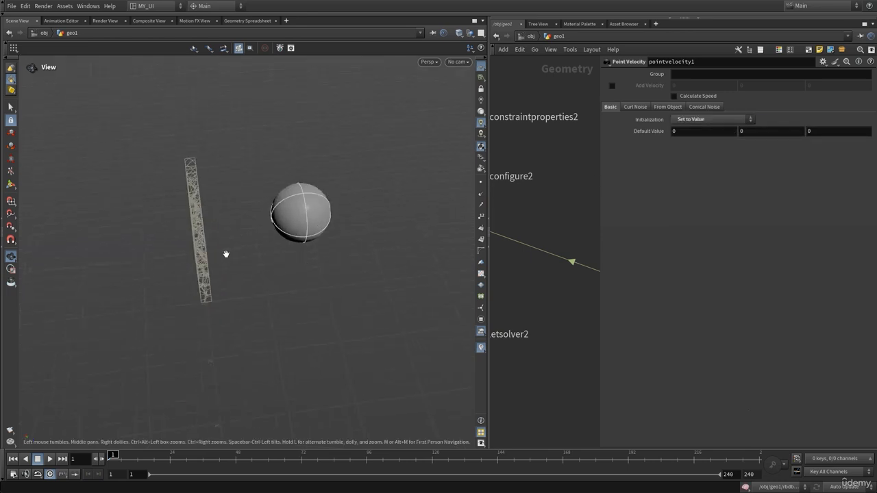
drag(226, 254, 35, 428)
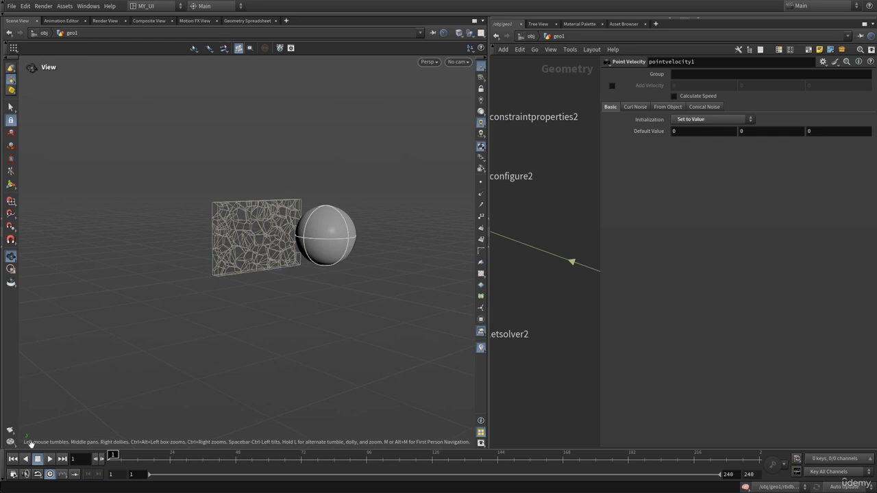
drag(235, 306, 281, 359)
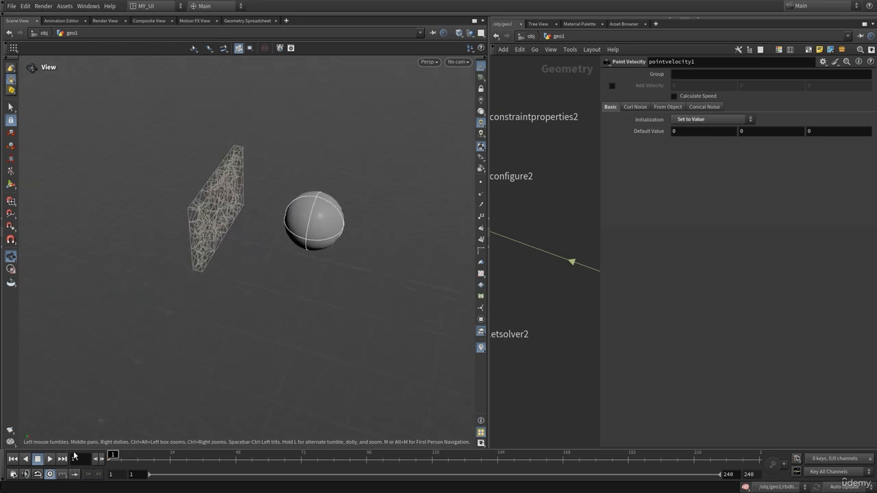
drag(152, 315, 66, 424)
drag(337, 246, 159, 242)
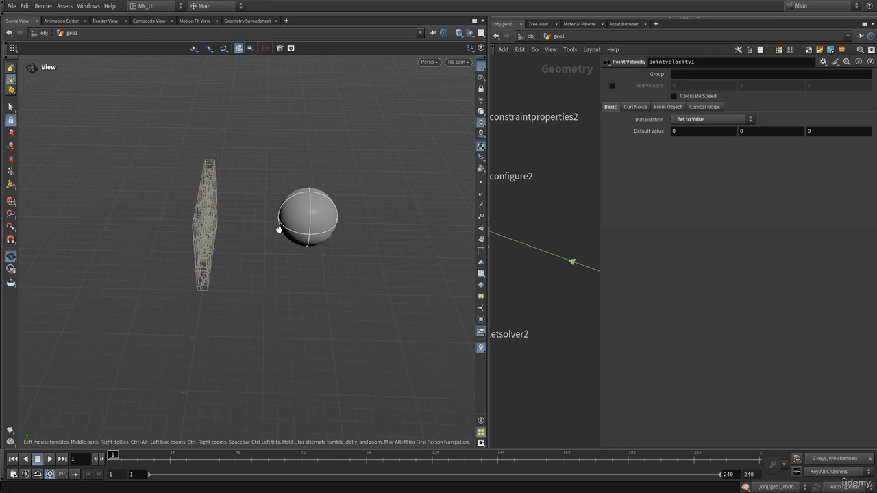
click(819, 130)
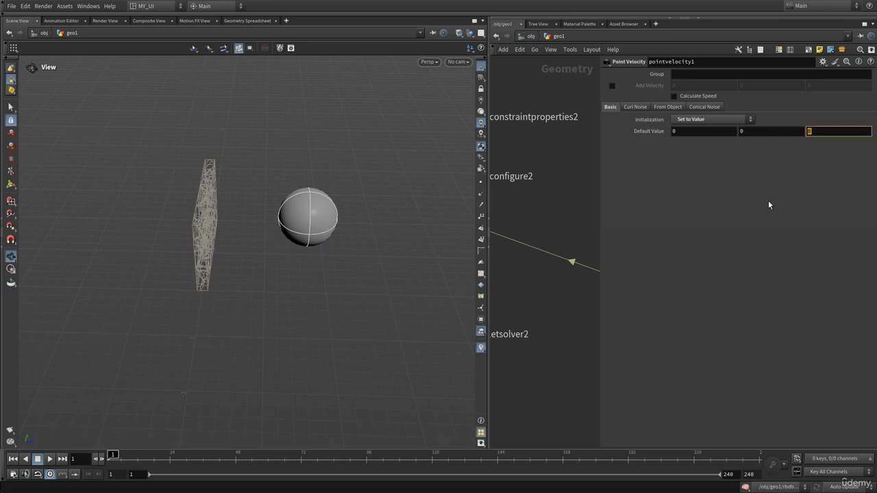
text(-1)
key(Return)
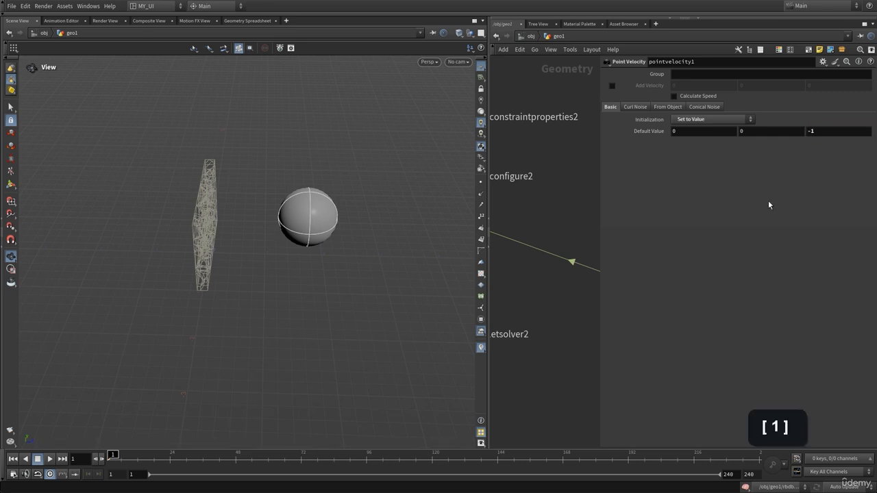
Step: Display rbdbulletsolver2 and play the simulation to watch the sphere's impact, returning to the first frame
key(p)
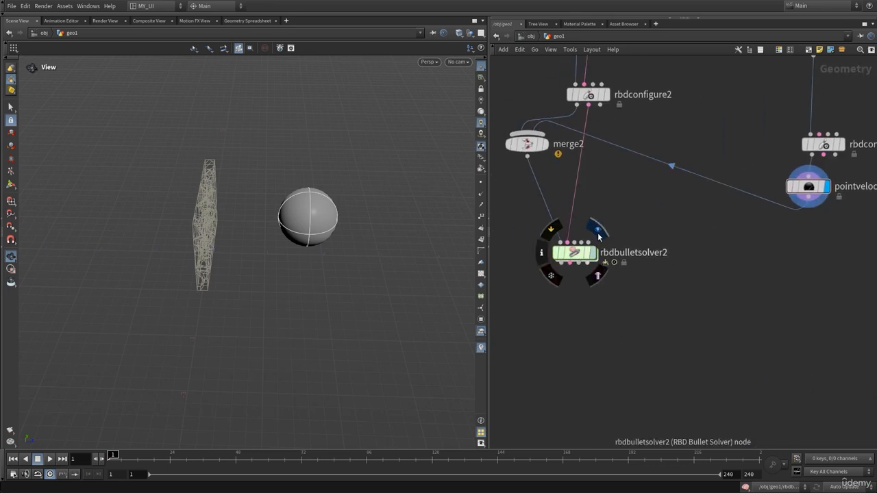
click(597, 231)
key(Up)
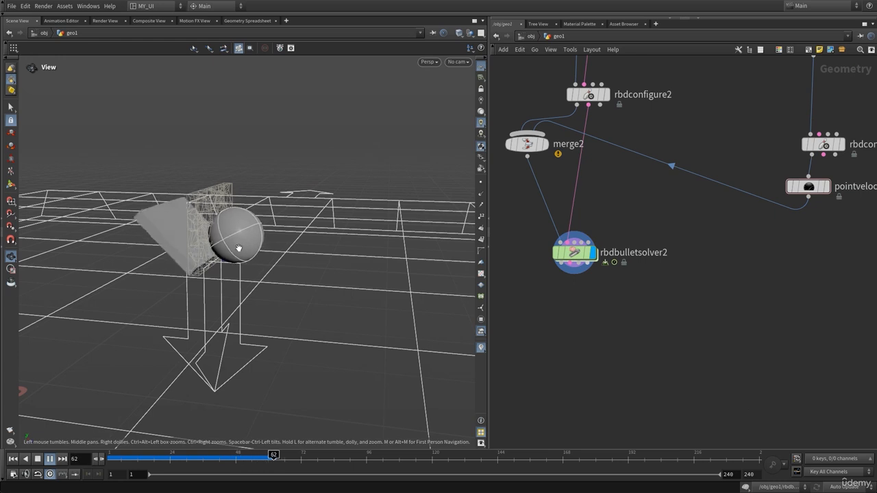
key(Up)
key(ctrl+Up)
key(Up)
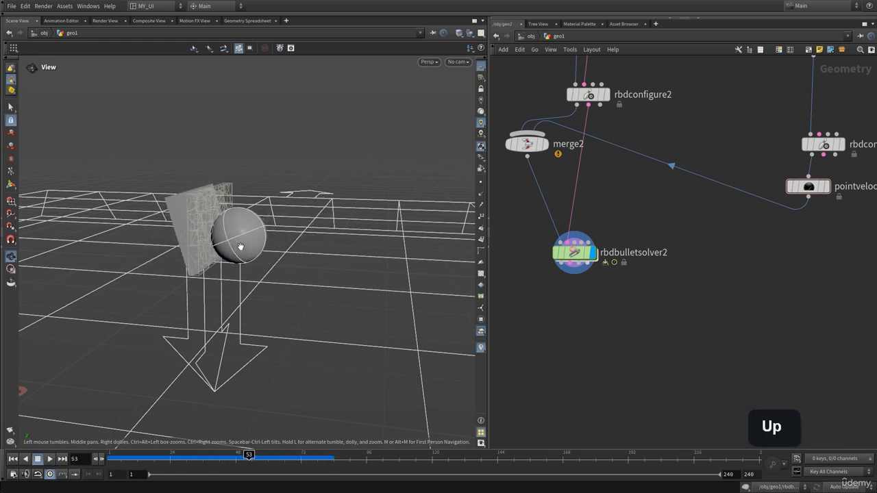
key(ctrl+Up)
Step: Set sphere2's Uniform Scale to 0.19
middle_drag(669, 313, 587, 353)
drag(174, 298, 232, 254)
middle_drag(724, 214, 688, 262)
click(696, 134)
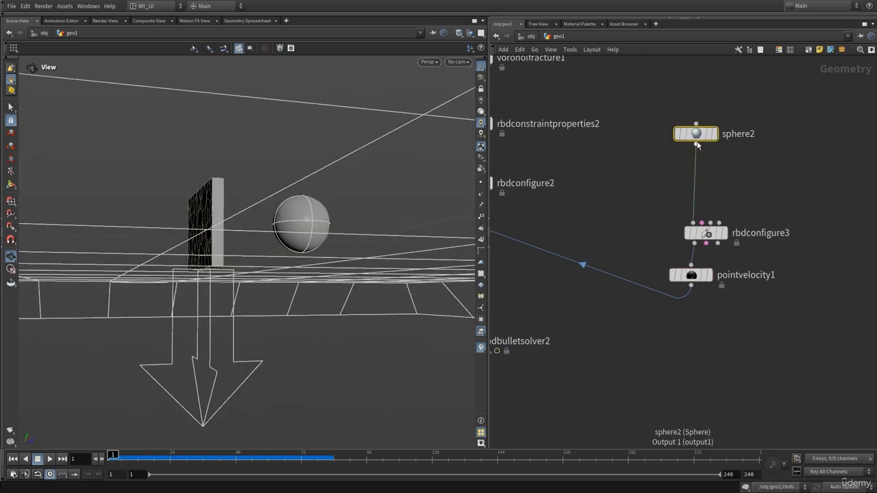
key(p)
middle_drag(695, 135, 675, 147)
Step: Play the simulation with the smaller sphere and return to the first frame
key(Up)
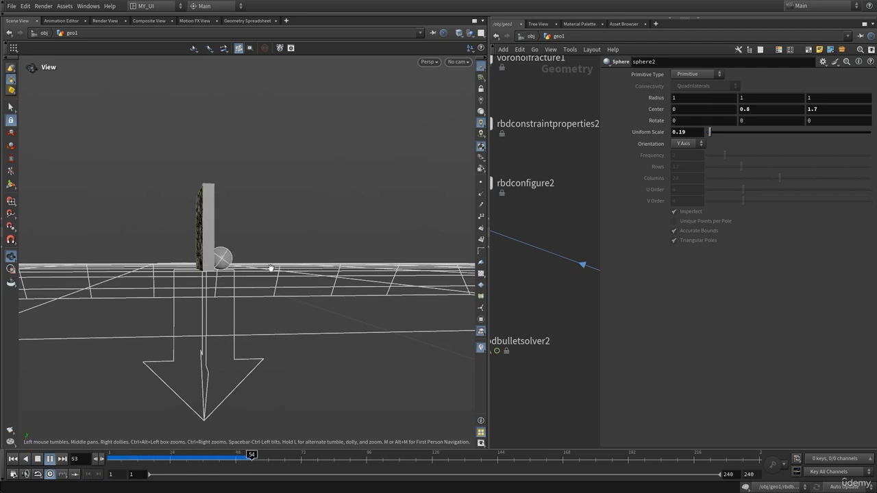
key(Up)
drag(248, 266, 185, 260)
key(ctrl+Up)
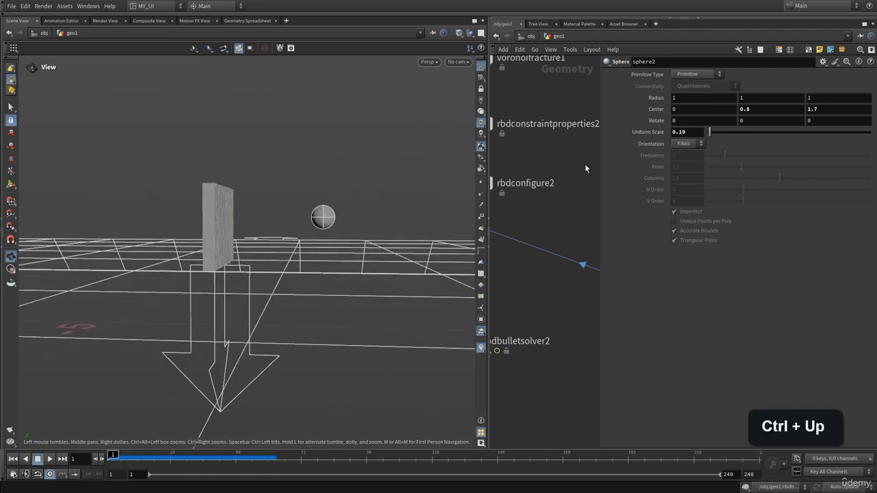
Step: Set the Z component of pointvelocity1's Default Value to -3, play the simulation and return to the first frame
key(p)
click(680, 276)
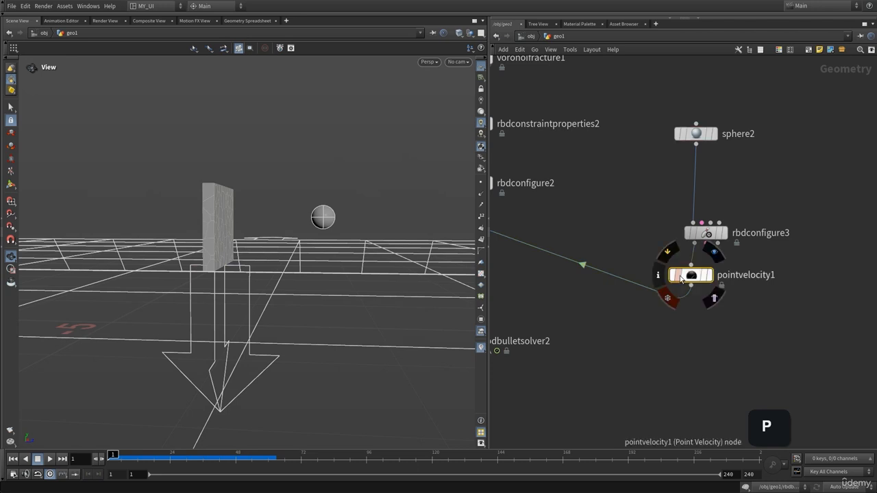
key(p)
key(BackSpace)
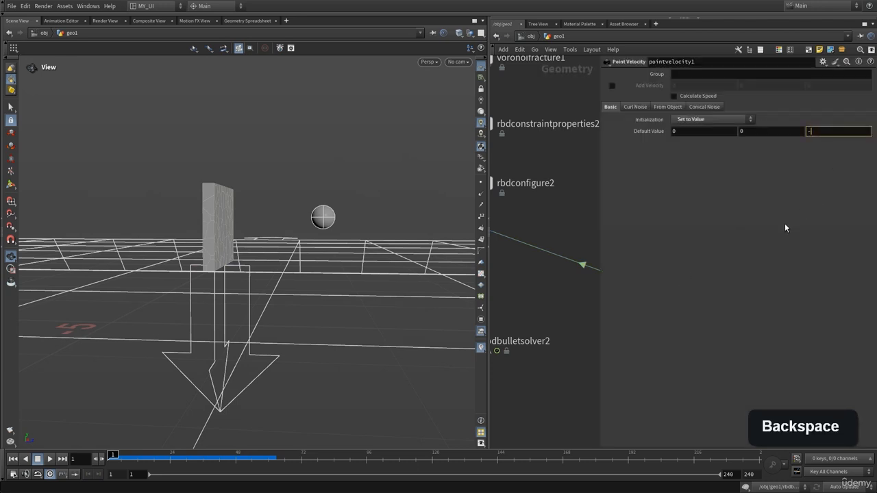
text(3)
key(Up)
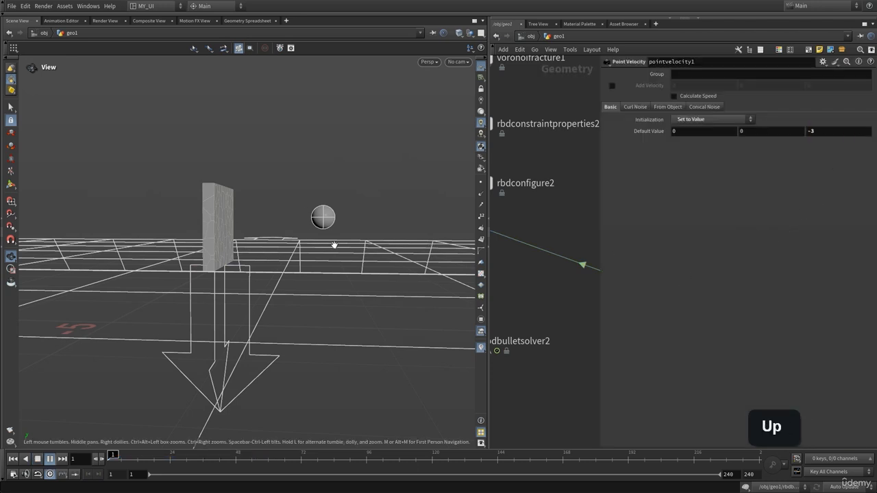
key(ctrl+Up)
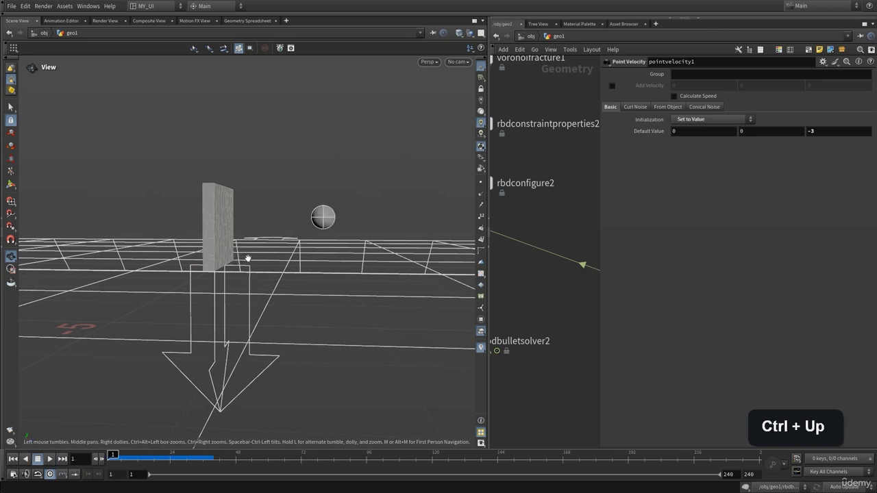
Step: Set the Z velocity of pointvelocity1 to -6 and play back the faster impact, ending on the first frame
click(843, 133)
key(BackSpace)
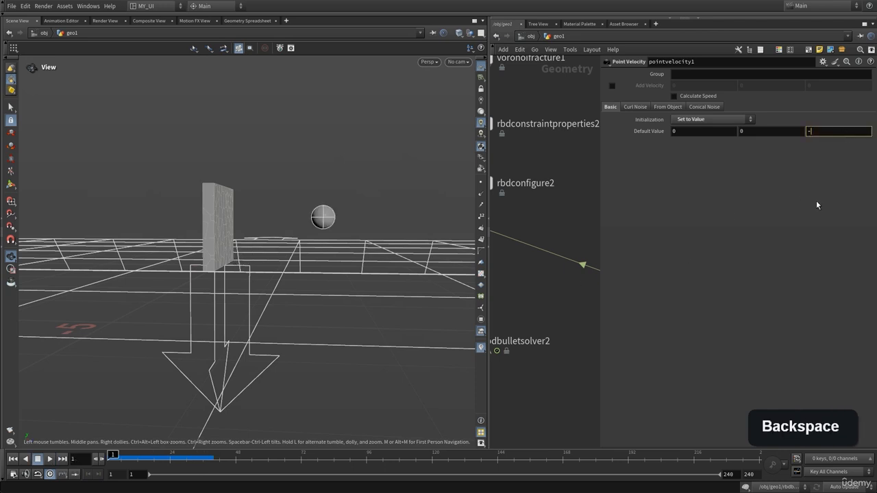
text(6)
key(Up)
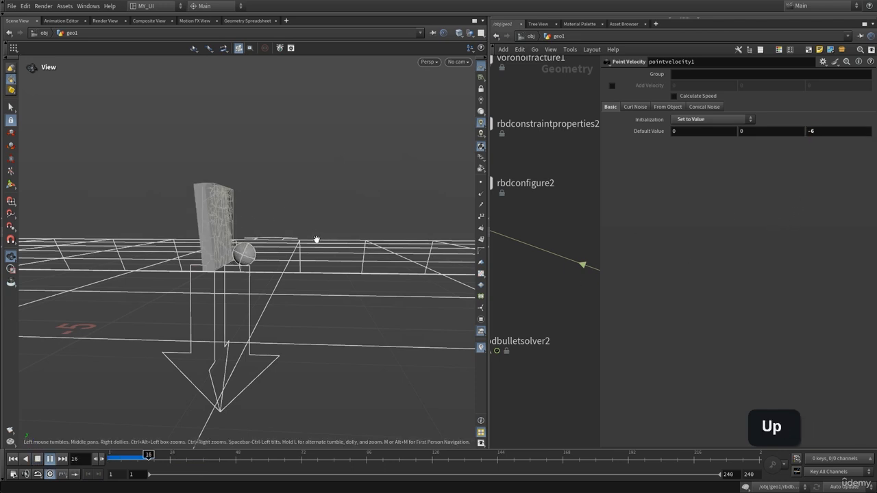
key(Up)
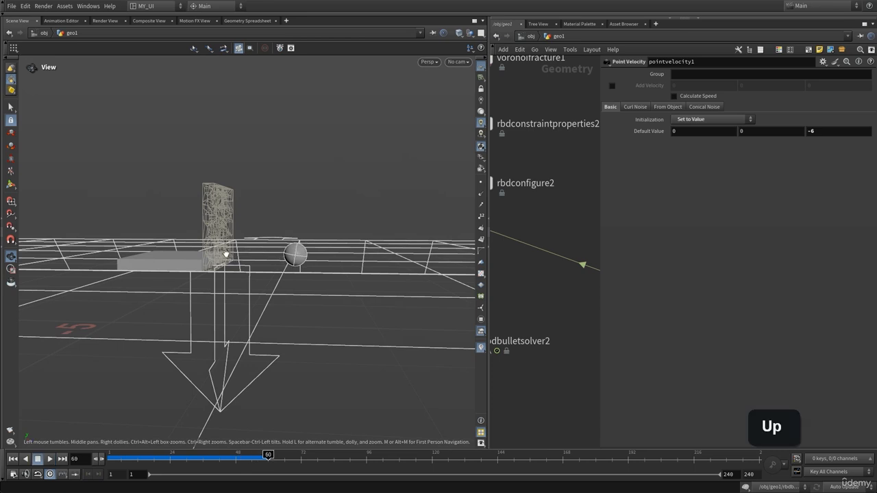
drag(226, 254, 219, 263)
key(ctrl+Up)
key(p)
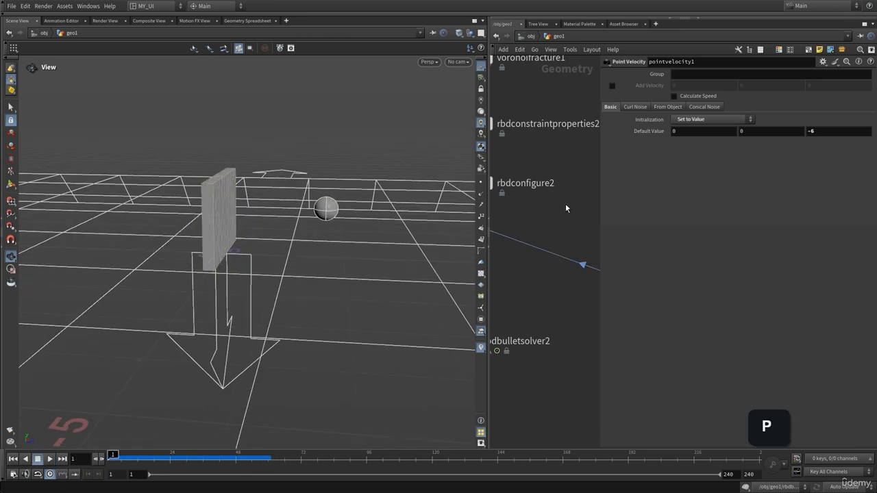
scroll(583, 254, up, 3)
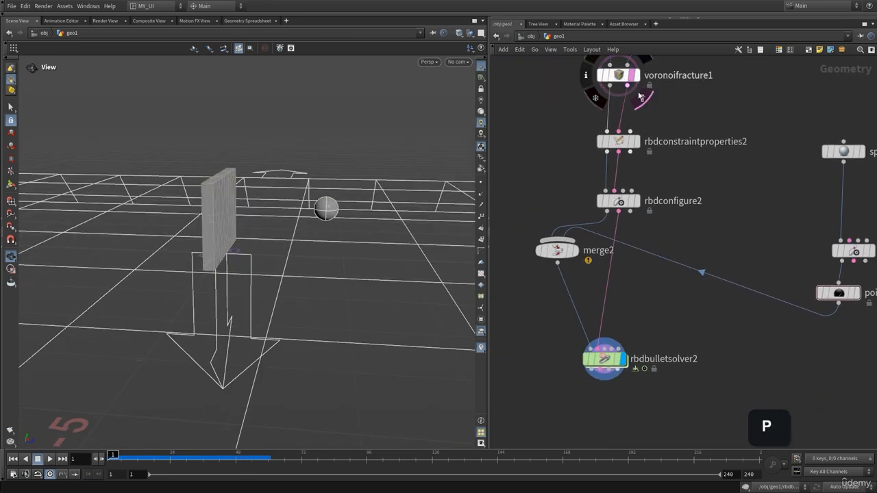
key(Up)
key(ctrl+Up)
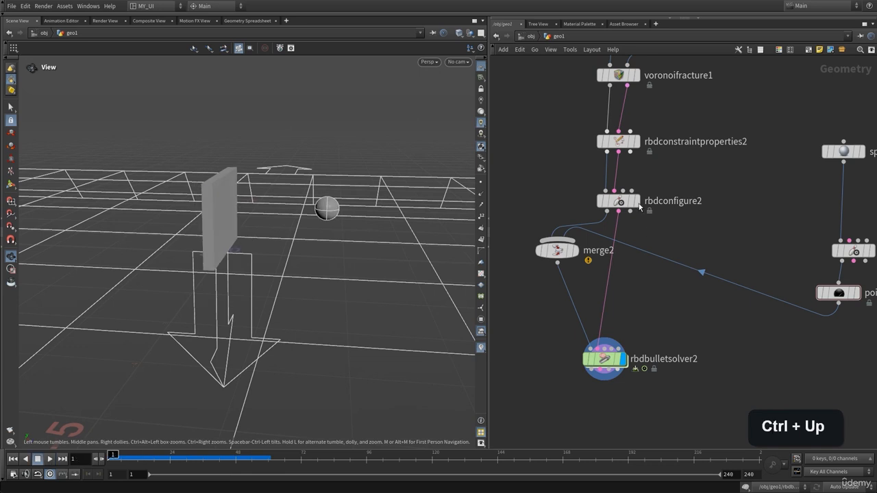
Step: Set the glue Strength of rbdconstraintproperties2 to 5388, play the simulation and return to the first frame
middle_drag(565, 158, 516, 210)
click(624, 224)
key(p)
drag(248, 233, 245, 214)
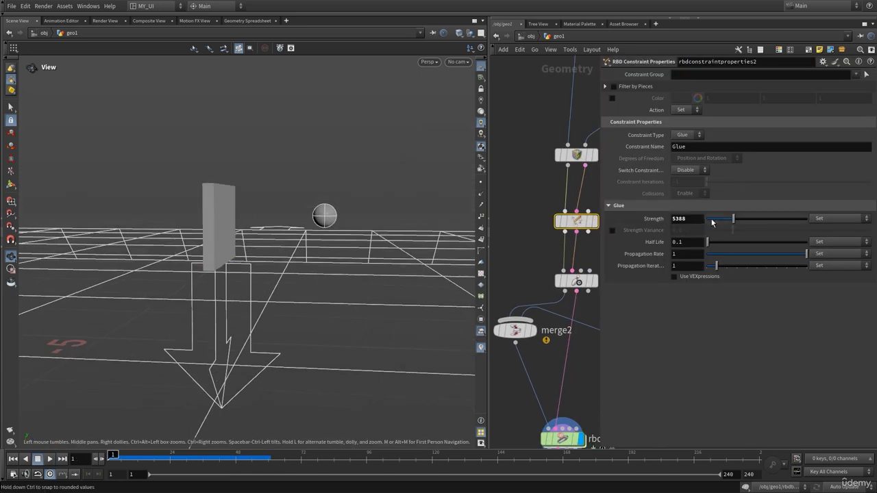
key(Up)
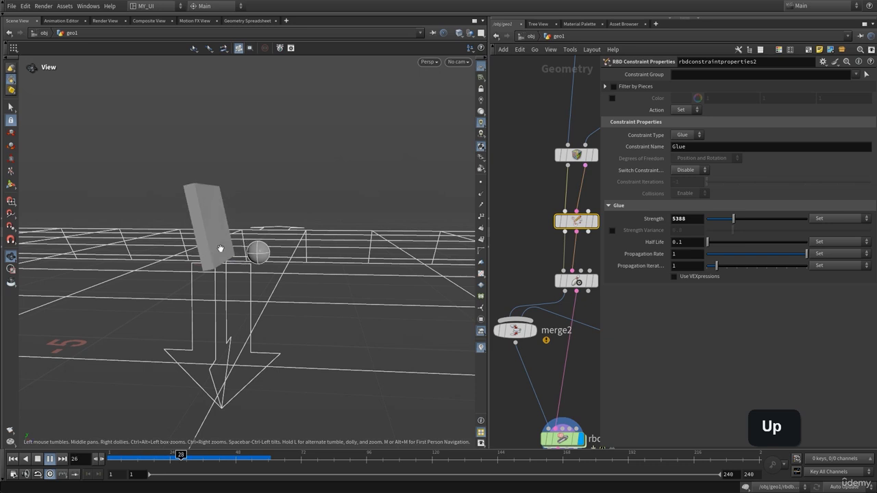
mouse_move(194, 258)
mouse_down()
mouse_move(199, 278)
mouse_move(190, 258)
mouse_move(208, 238)
mouse_move(185, 249)
mouse_up()
key(Up)
key(ctrl+Up)
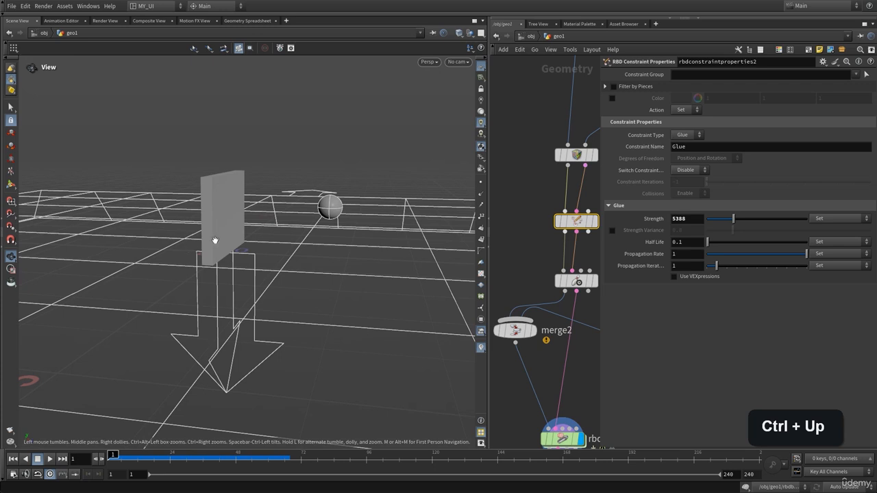
Step: Lower the wall's glue Strength to 2648 and test the impact, returning to the first frame
drag(732, 220, 726, 222)
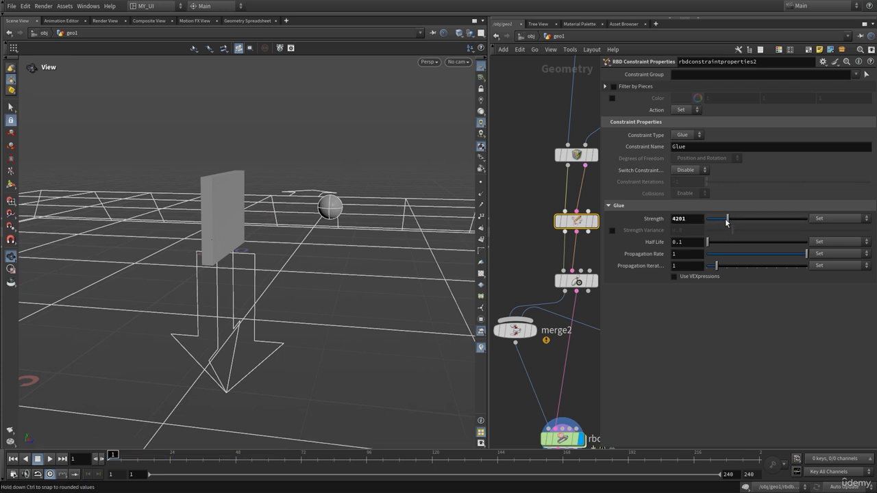
key(Up)
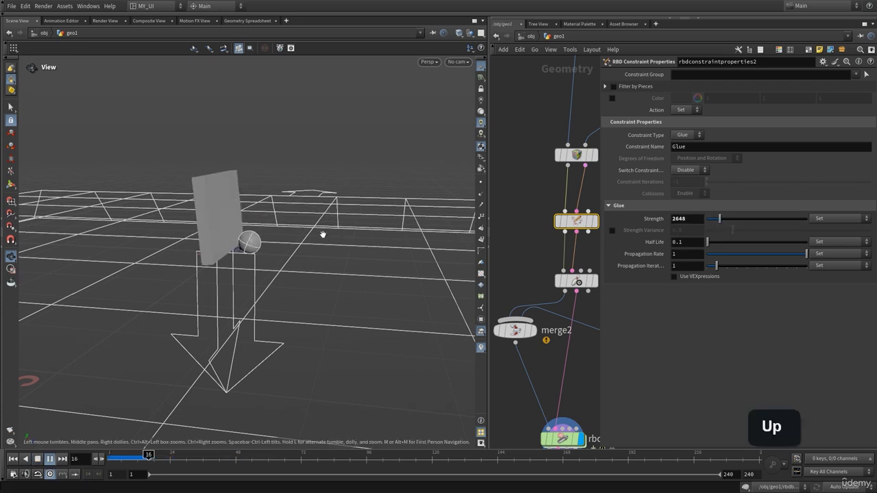
key(Up)
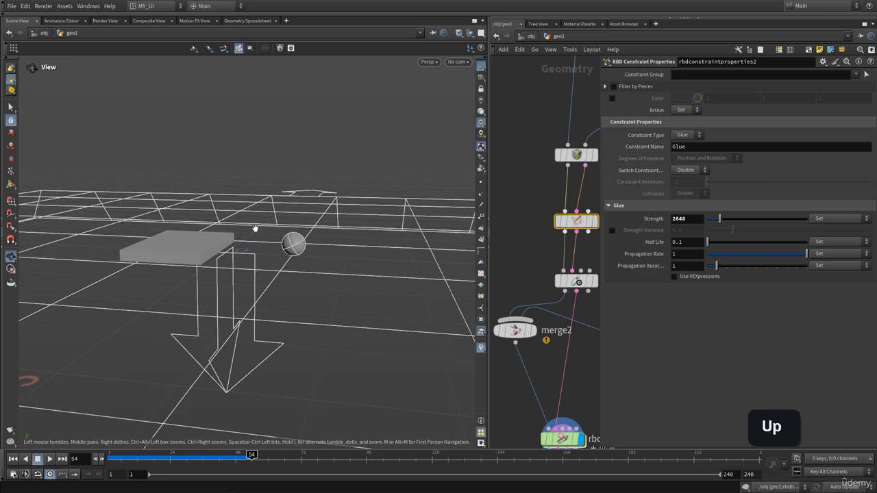
key(ctrl+Up)
Step: Reduce the glue Strength to 1461, play the simulation and rewind it
drag(715, 224, 713, 224)
key(Up)
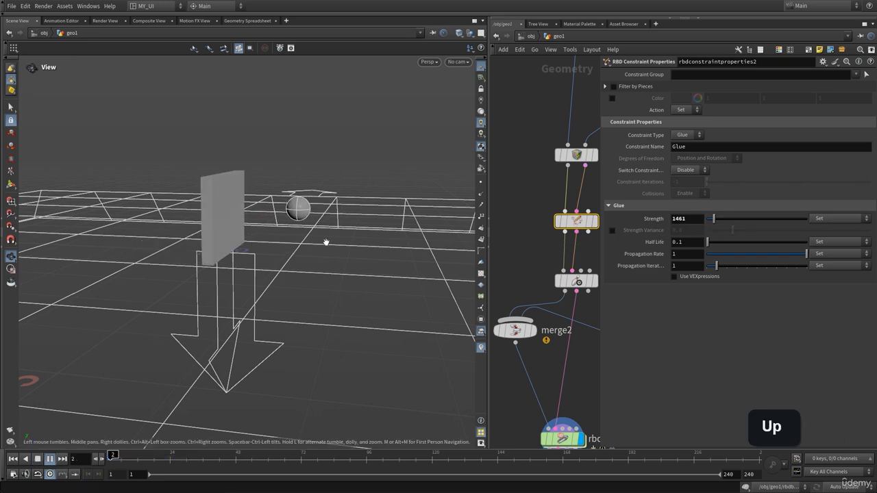
key(ctrl+Up)
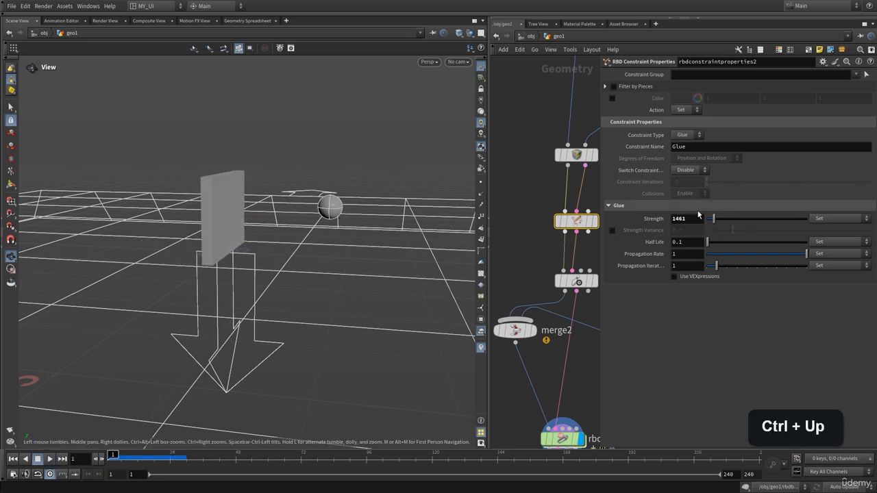
Step: Reduce the glue Strength to 639 and replay the impact from the first frame, rewinding when done
drag(713, 218, 709, 217)
key(Up)
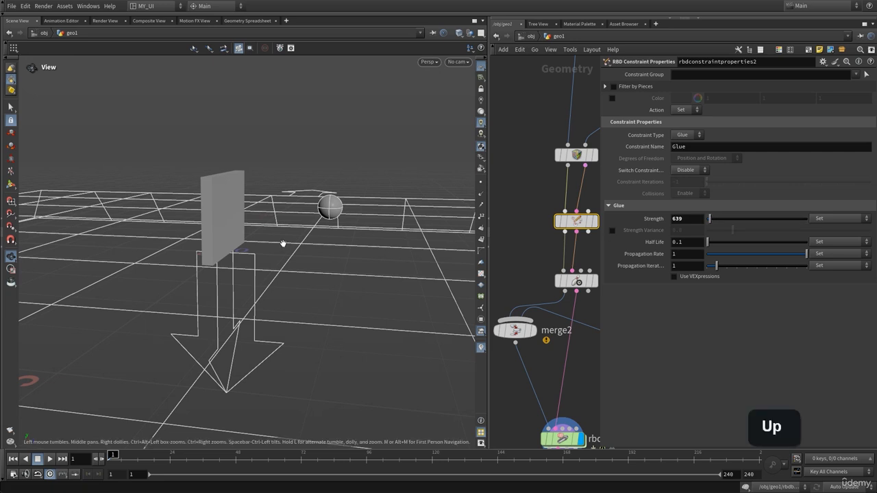
key(ctrl+Up)
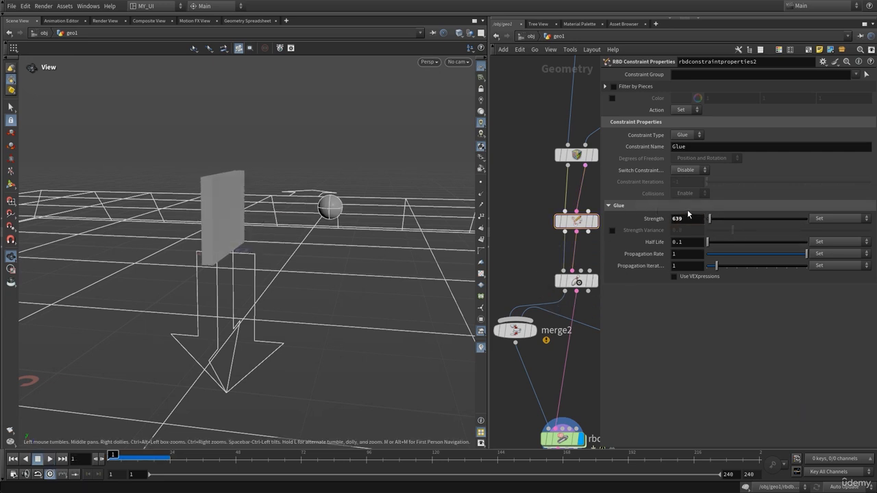
Step: Set the glue Strength to 100, play the simulation and return to the first frame
text(100)
key(Up)
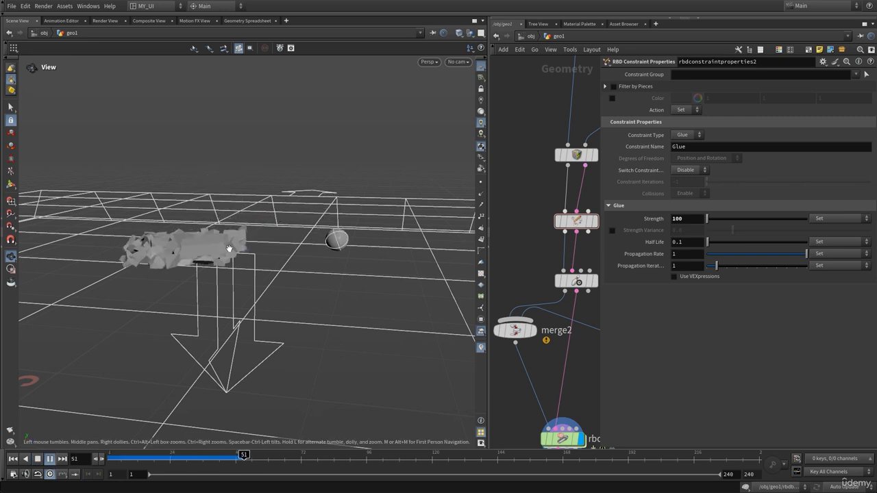
key(ctrl+Up)
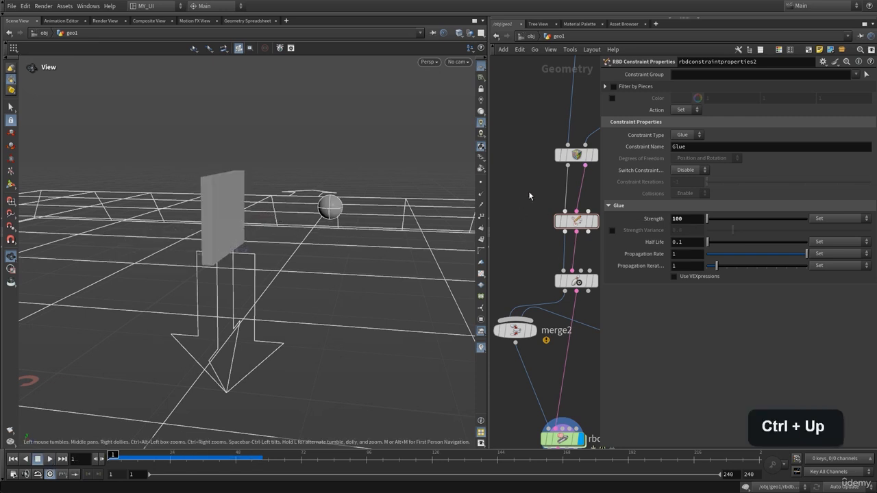
Step: Set the Z component of pointvelocity1's Default Value to -20
key(p)
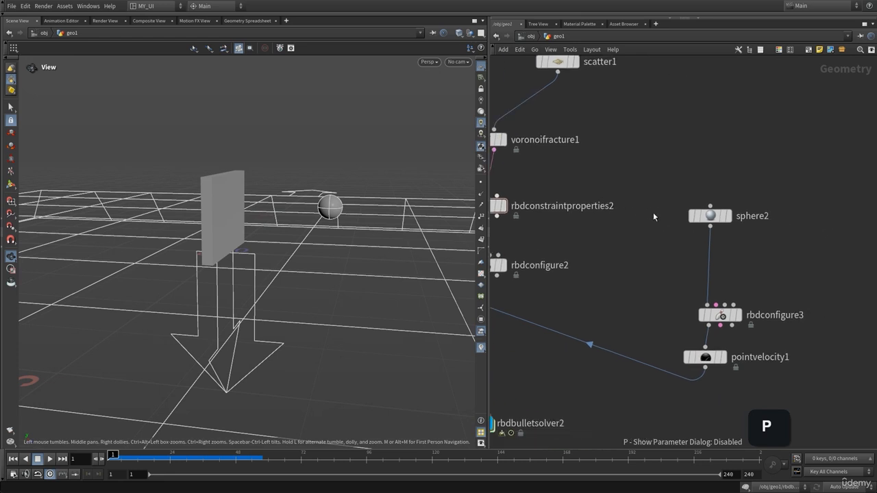
click(705, 357)
key(p)
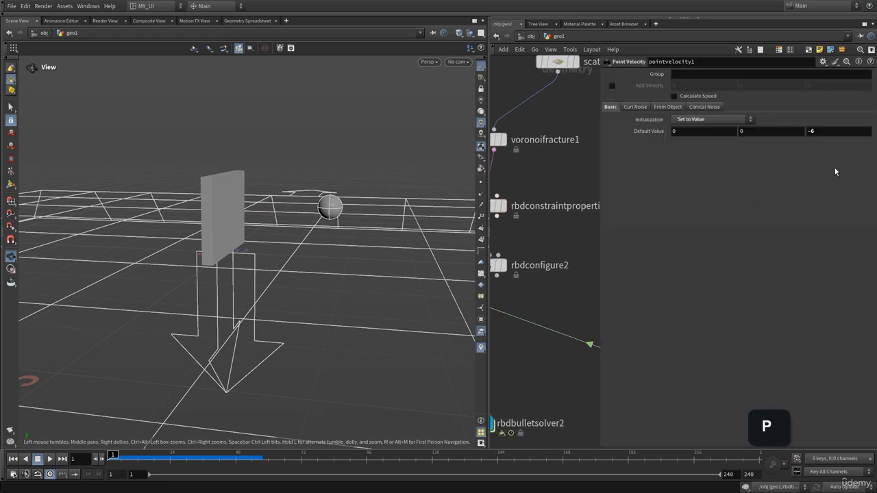
key(BackSpace)
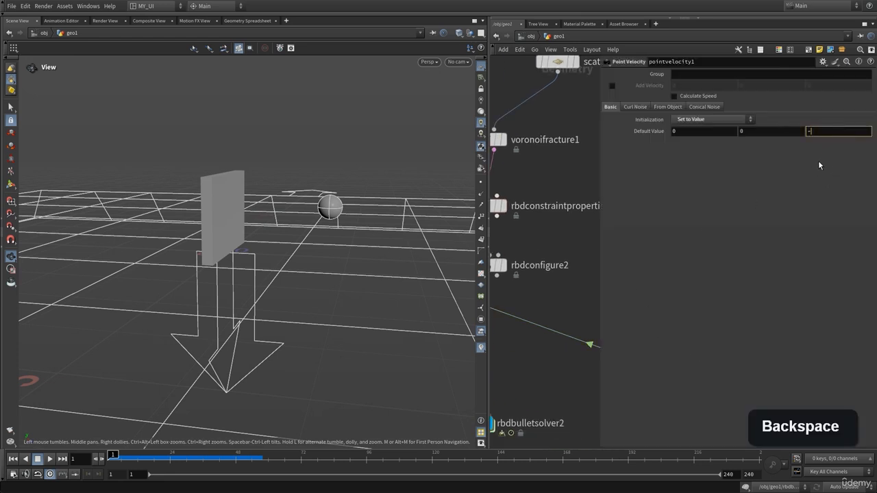
text(20)
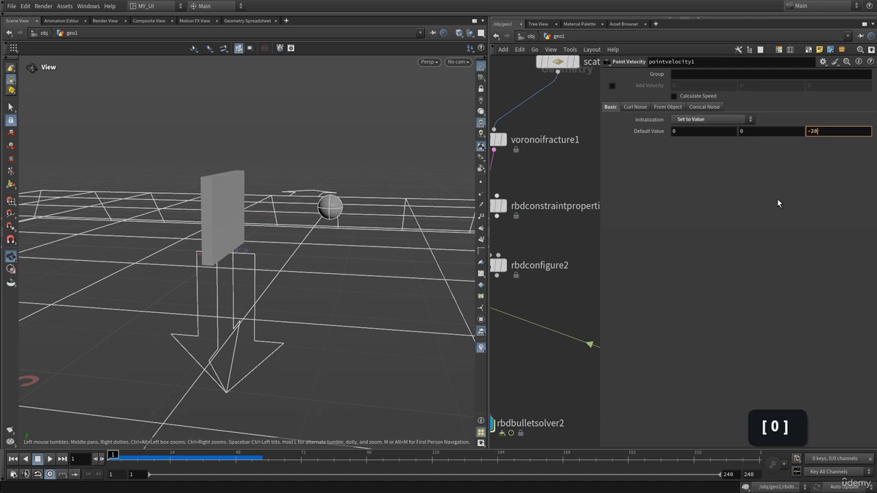
key(Return)
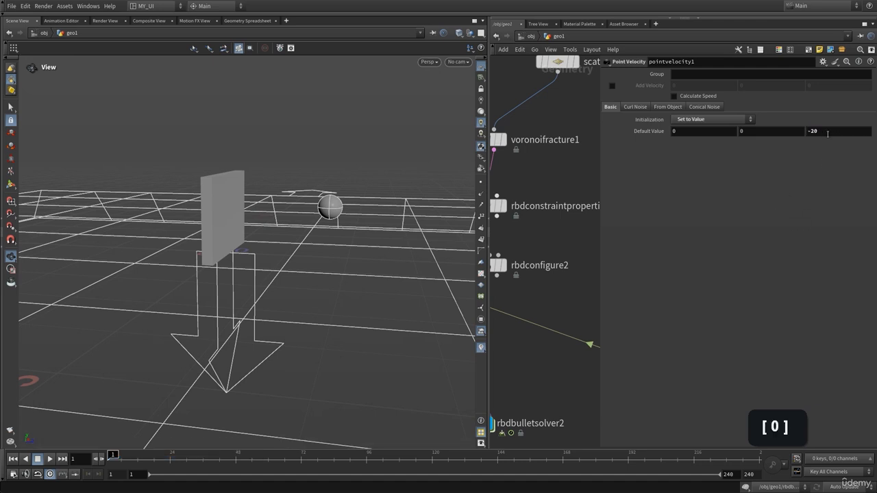
Step: Play the simulation repeatedly from different view angles to examine how the fast sphere breaks the wall, returning to the first frame
key(Up)
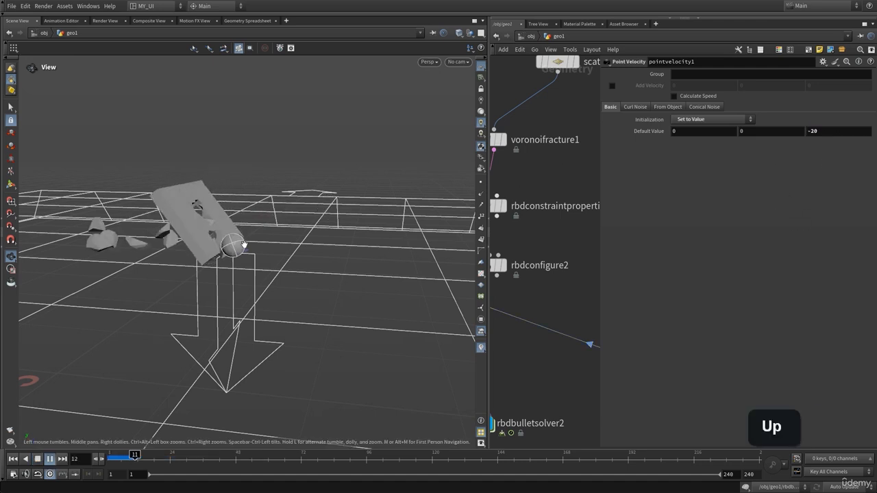
key(ctrl+Up)
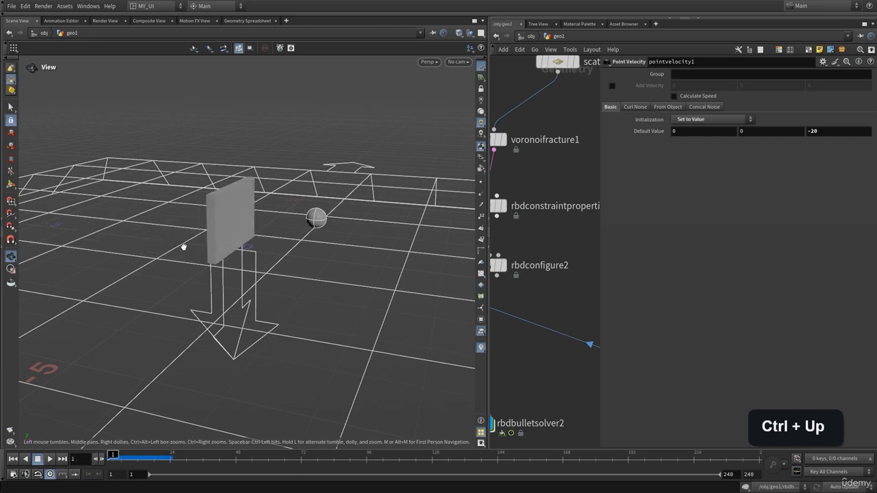
key(Up)
key(Up)
drag(225, 239, 186, 252)
key(Up)
key(Up)
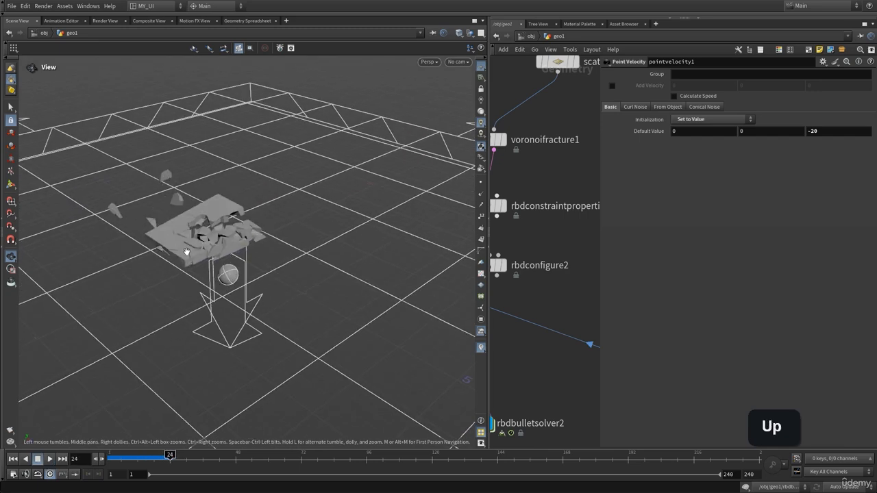
key(ctrl+Up)
key(Up)
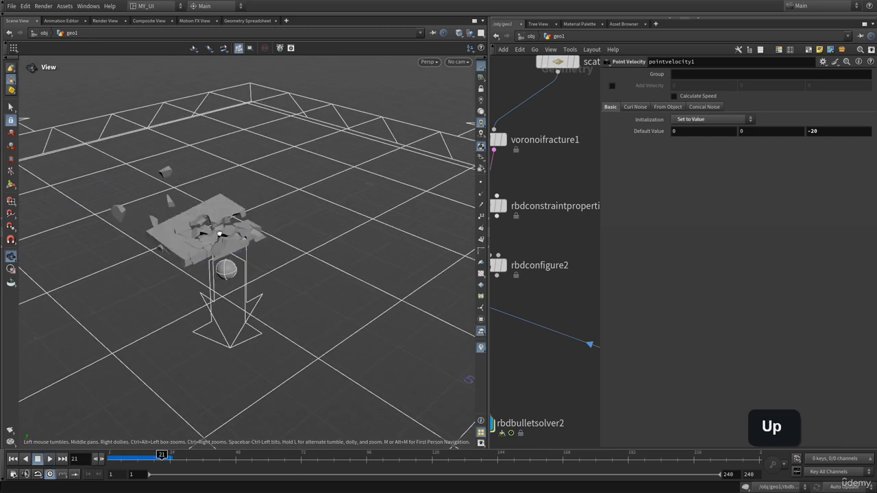
drag(220, 234, 227, 232)
key(ctrl+Up)
key(Up)
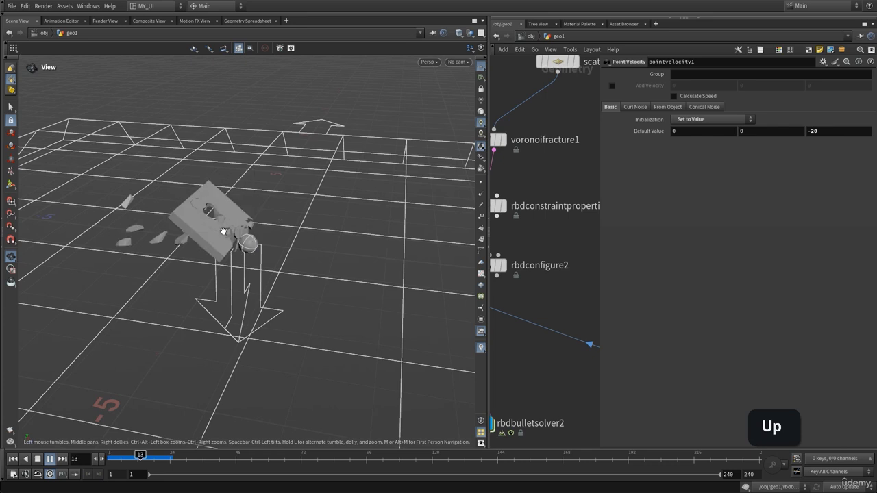
key(ctrl+Up)
Step: Set the glue Strength of rbdconstraintproperties2 to 300
key(p)
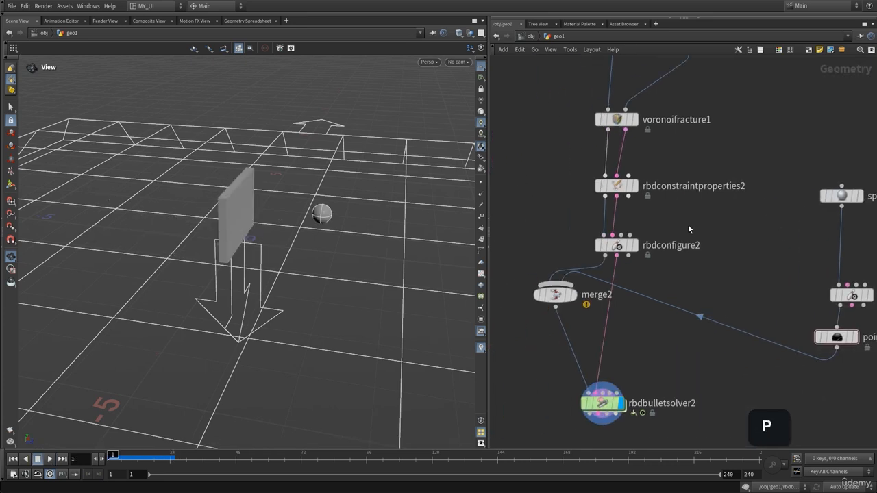
click(583, 230)
key(p)
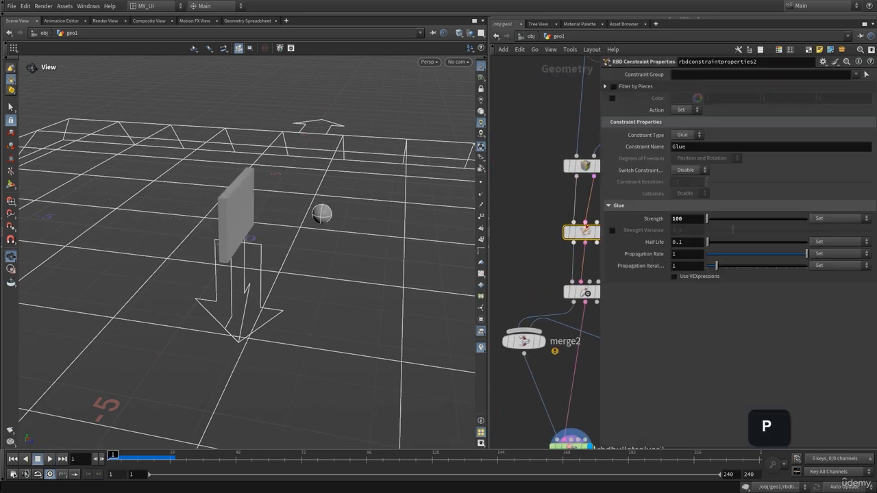
drag(705, 220, 709, 220)
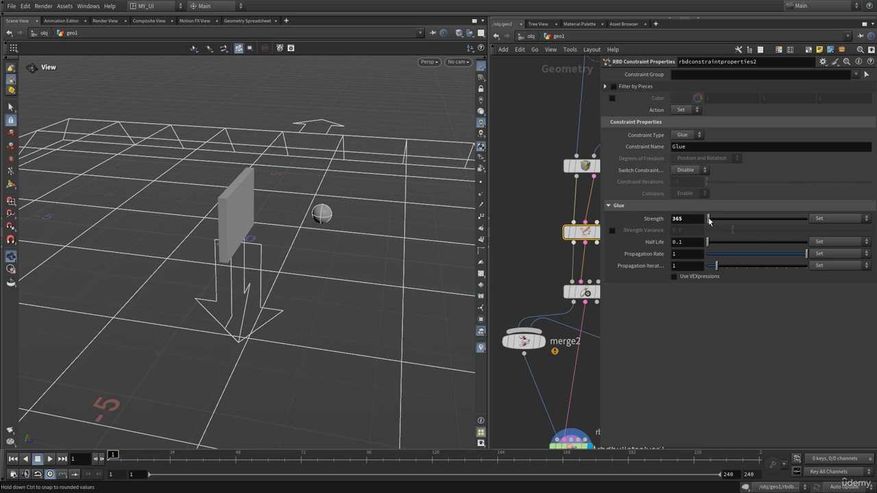
text(300)
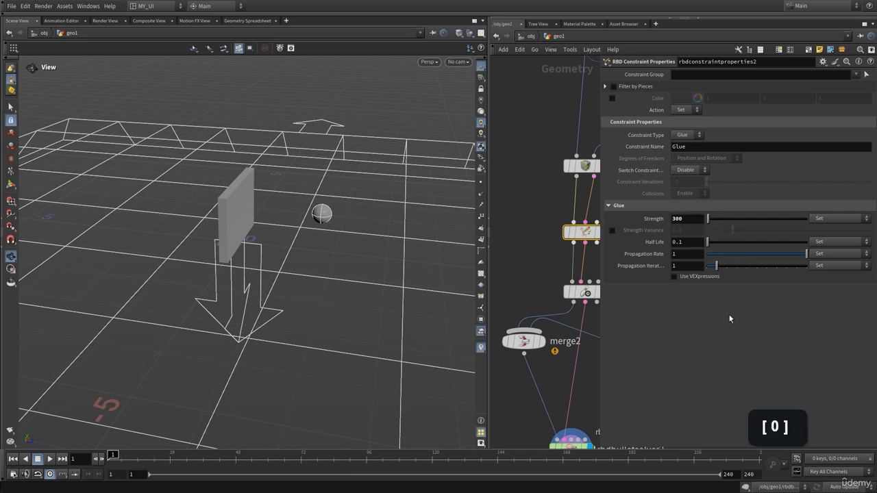
Step: Play the simulation with the stronger glue, rewind to the first frame and bring the whole node network back into view
key(Up)
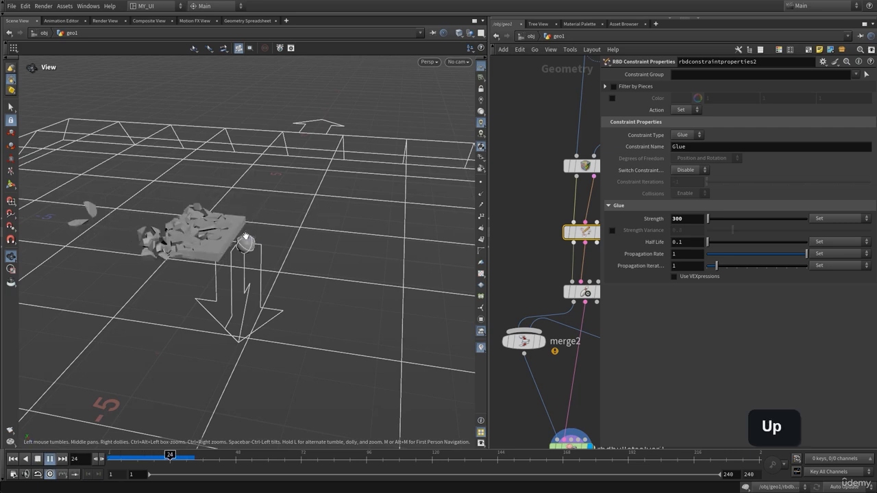
drag(245, 235, 224, 236)
key(ctrl+Up)
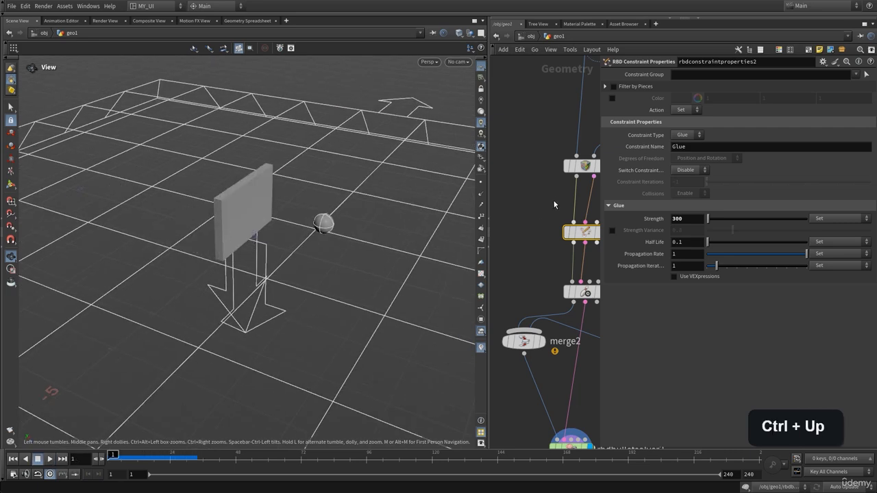
key(p)
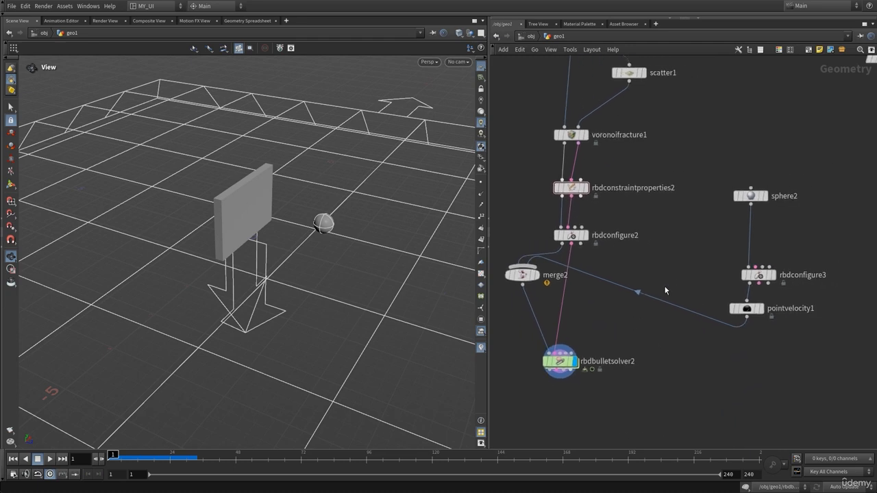
middle_drag(684, 267, 681, 285)
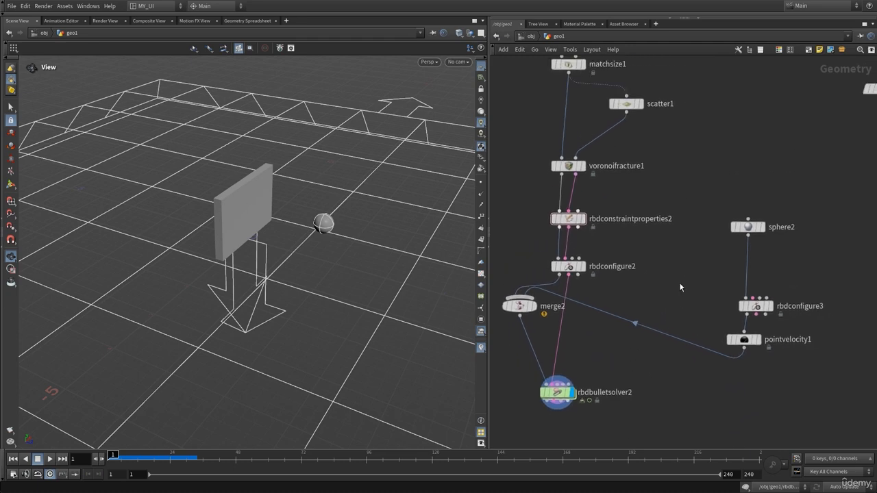